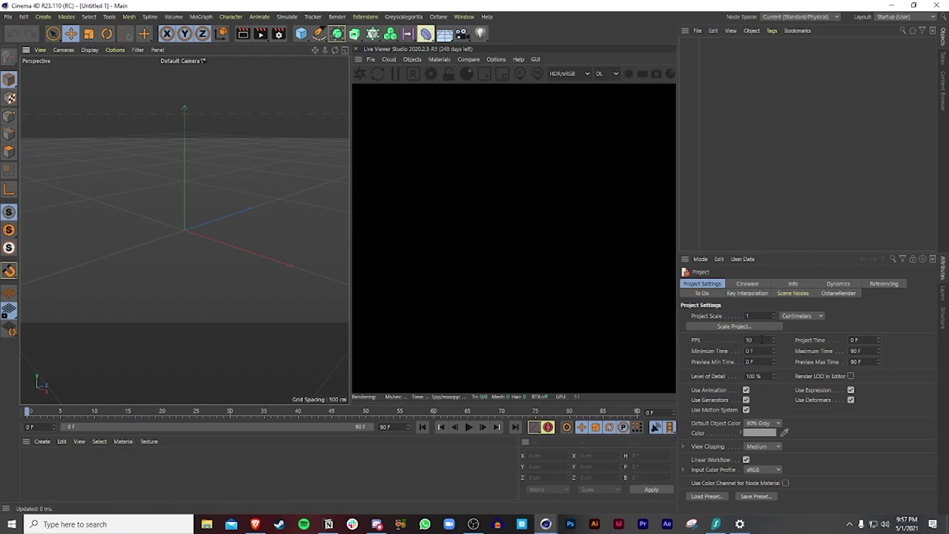
Set the project frame rate to 25 FPS and its maximum time to 100 frames.
double_click(761, 339)
type("25")
key("Return")
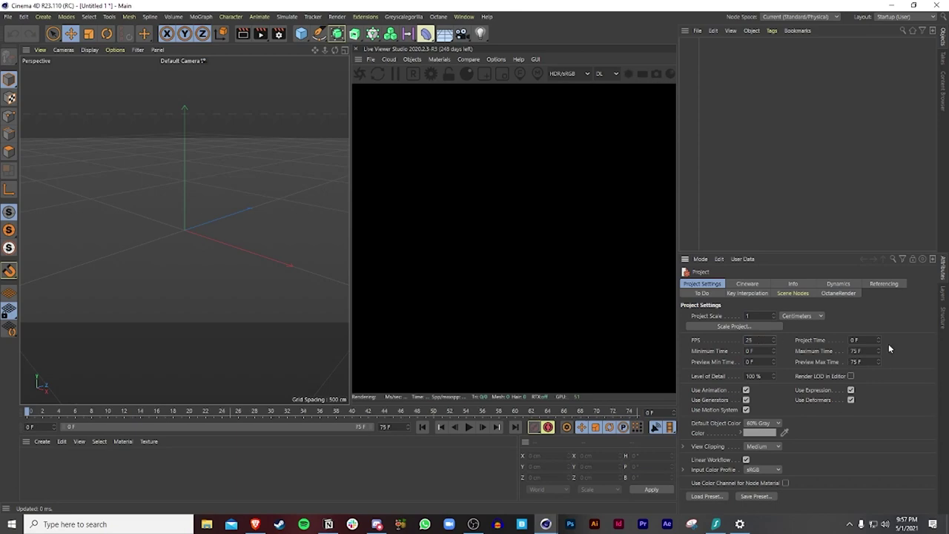
double_click(856, 350)
type("100")
key("Return")
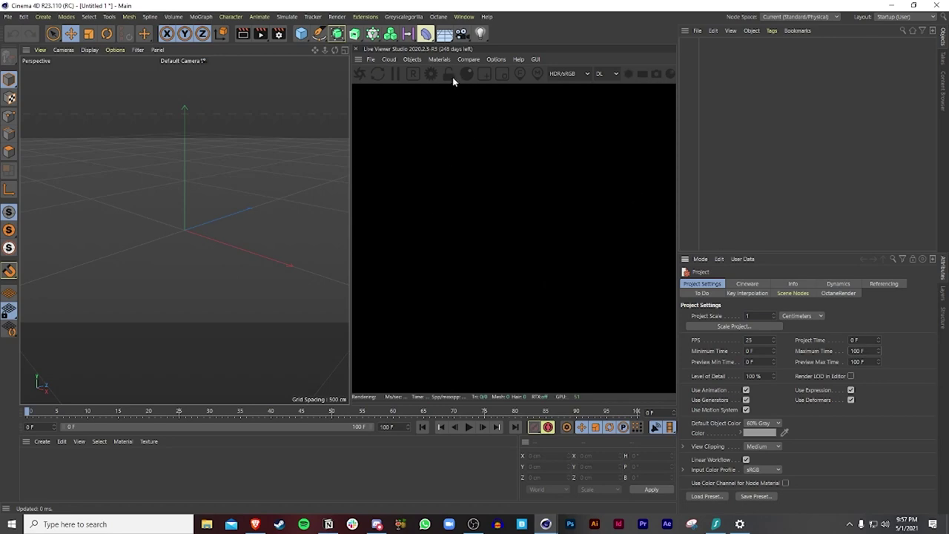
Switch the Octane kernel to path tracing with 800 max samples and a GI clamp of 1.
left_click(428, 74)
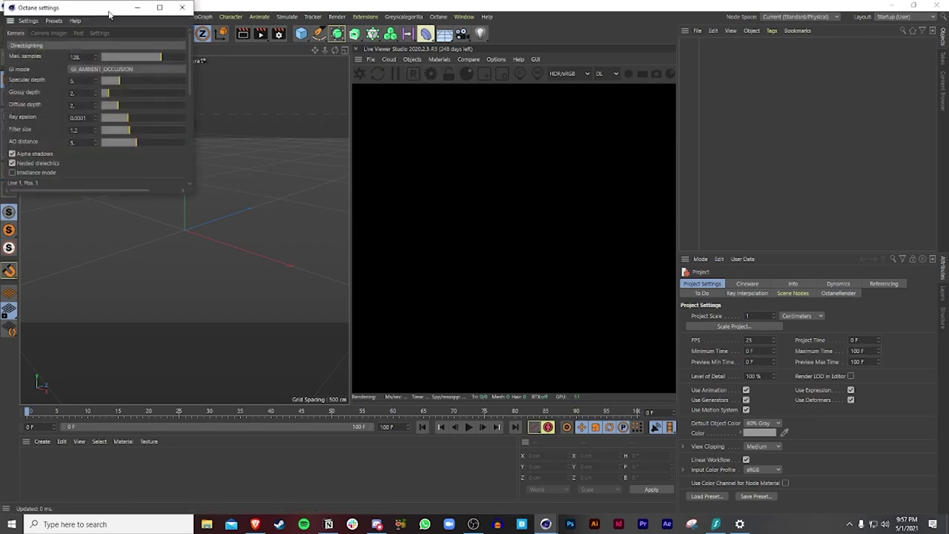
left_click_drag(110, 14, 334, 87)
left_click(615, 73)
left_click(606, 99)
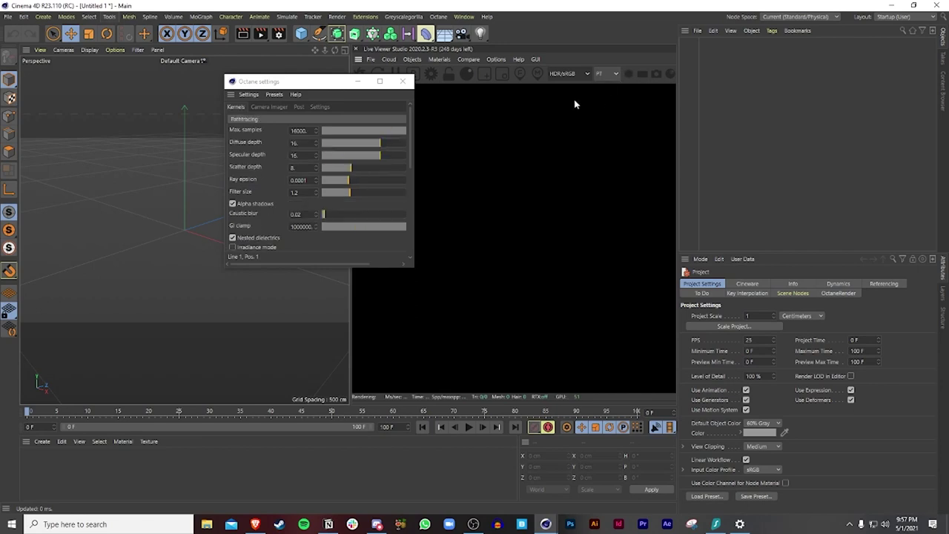
double_click(298, 130)
type("800")
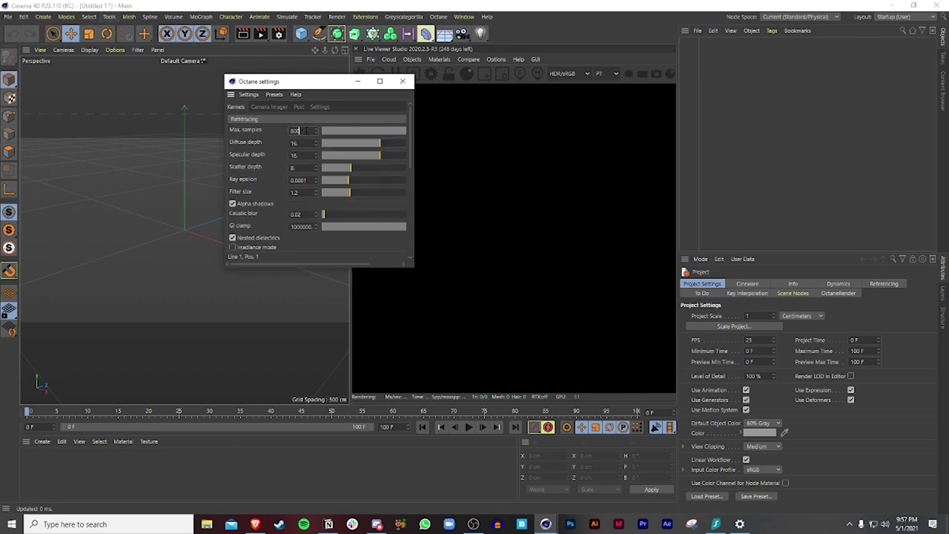
double_click(301, 226)
type("1")
left_click(401, 81)
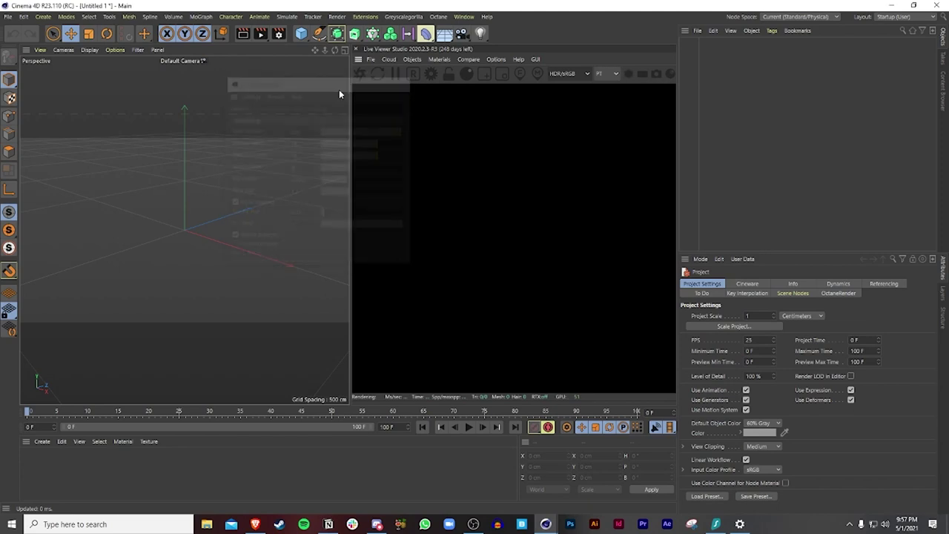
Set the render output size to 1080 by 1080 pixels in the render settings.
left_click(279, 34)
left_click_drag(349, 35, 315, 70)
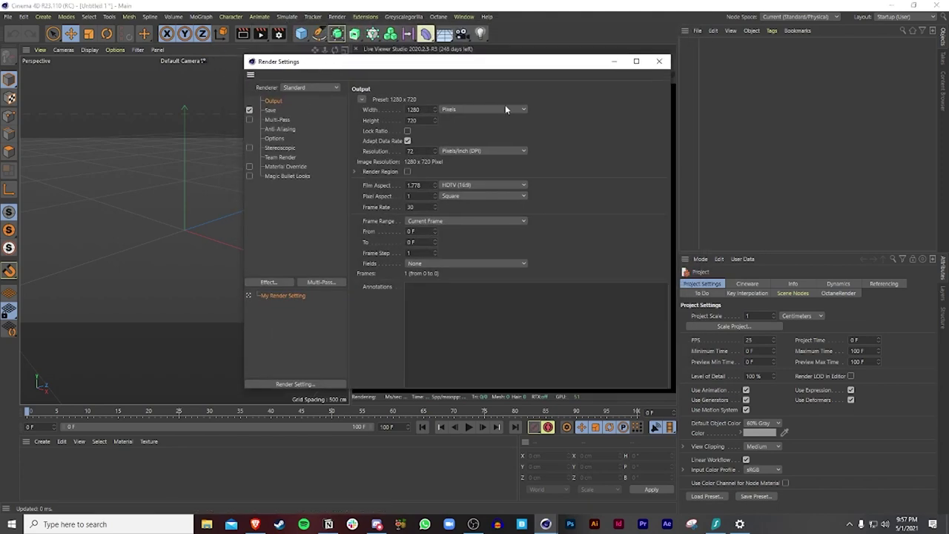
left_click_drag(468, 64, 375, 85)
double_click(335, 132)
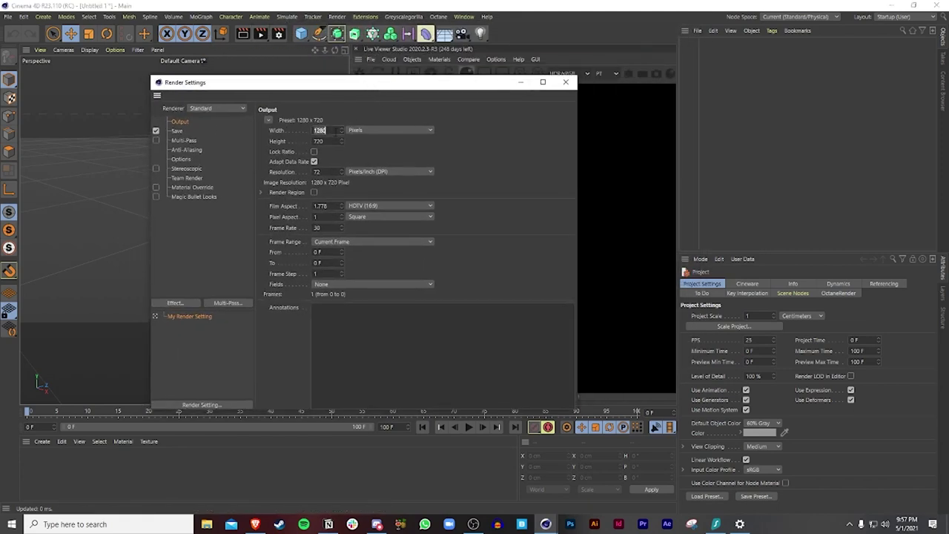
type("1080")
key("Return")
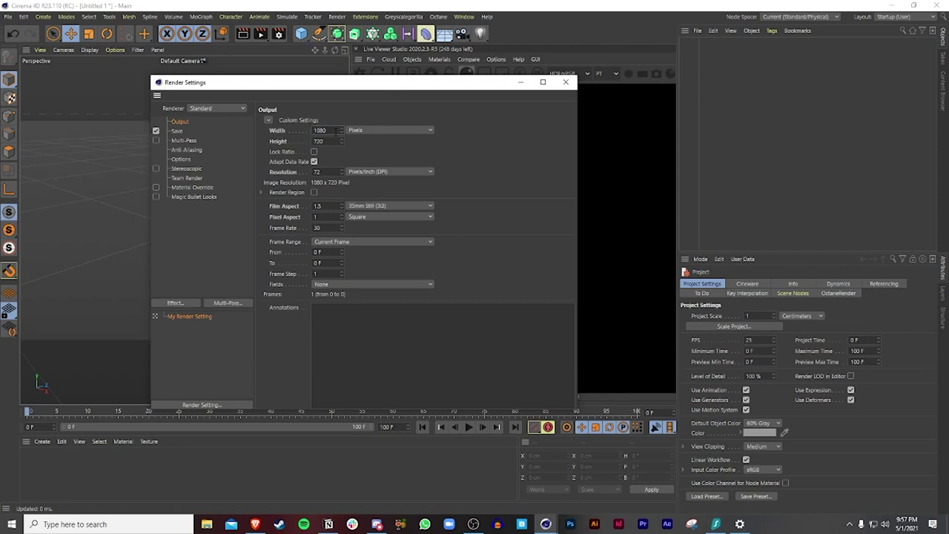
double_click(327, 140)
type("1080")
key("Return")
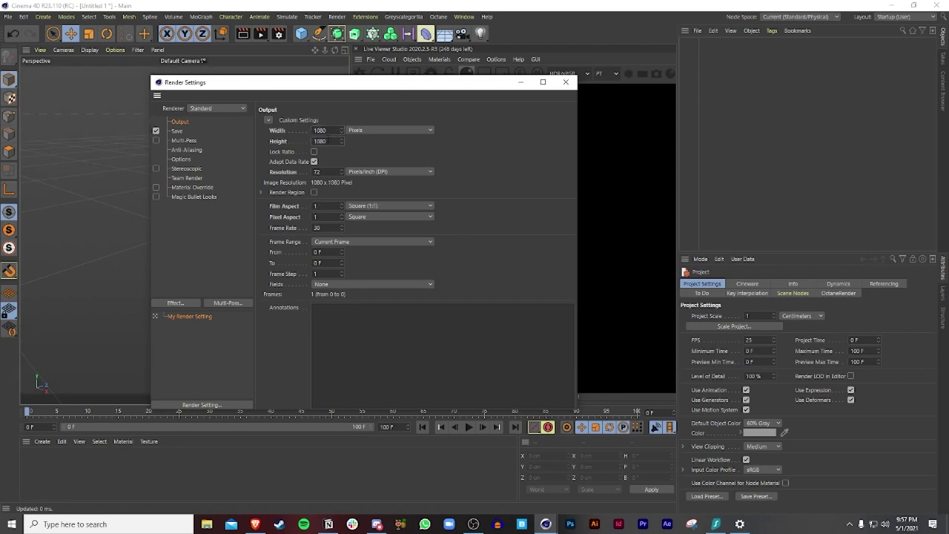
Set the render output's frame rate to 25 and its frame range to All Frames.
double_click(319, 227)
type("25")
key("Return")
left_click(340, 242)
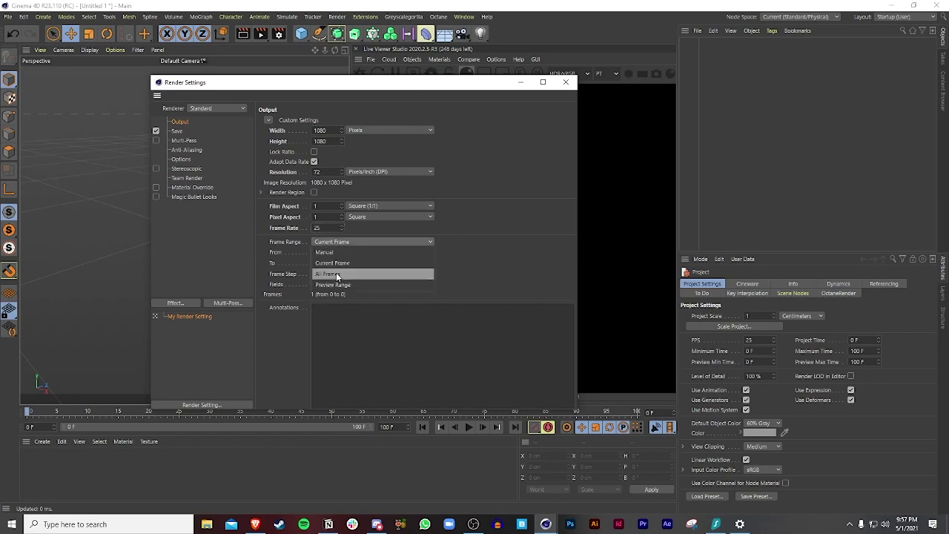
left_click(335, 272)
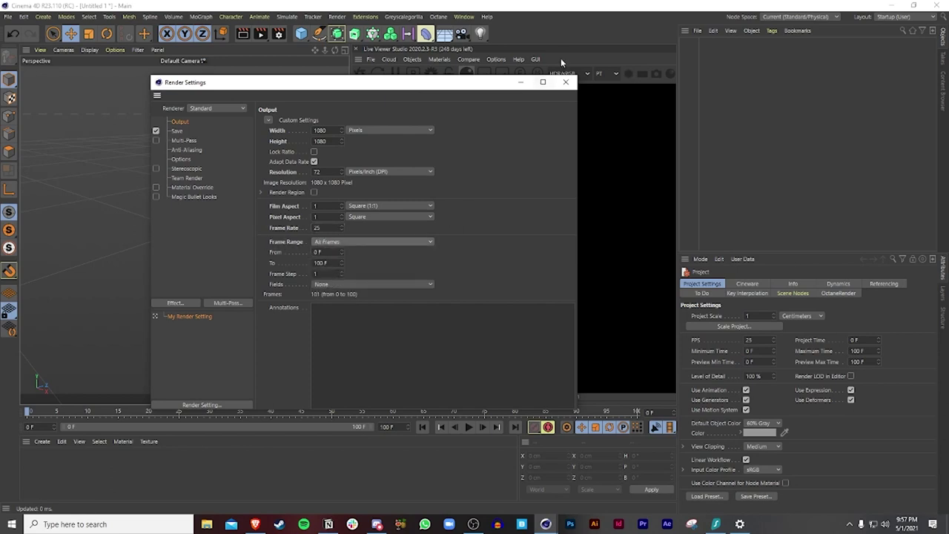
left_click(566, 81)
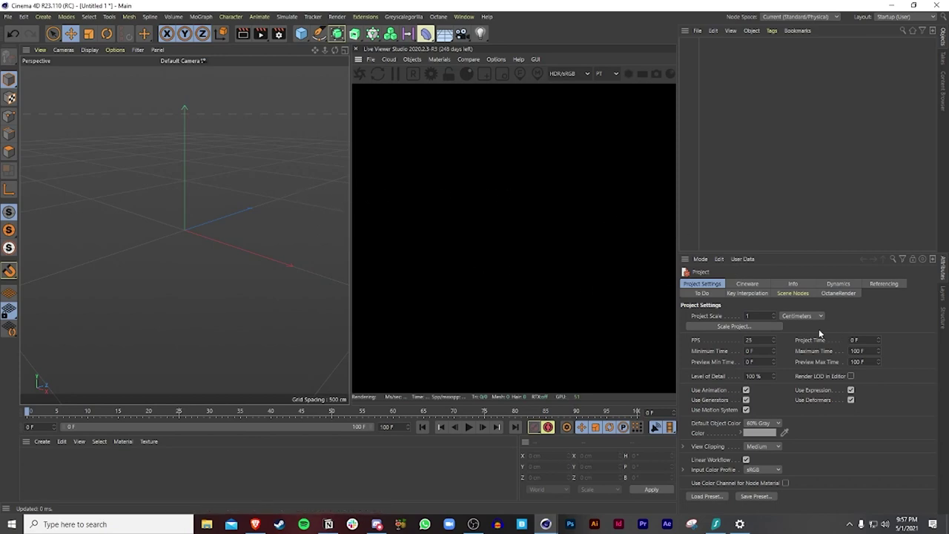
Add an Octane HDRI environment and load artist_workshop_4k.hdr as its texture without copying the image to the project location.
left_click_drag(680, 211, 734, 212)
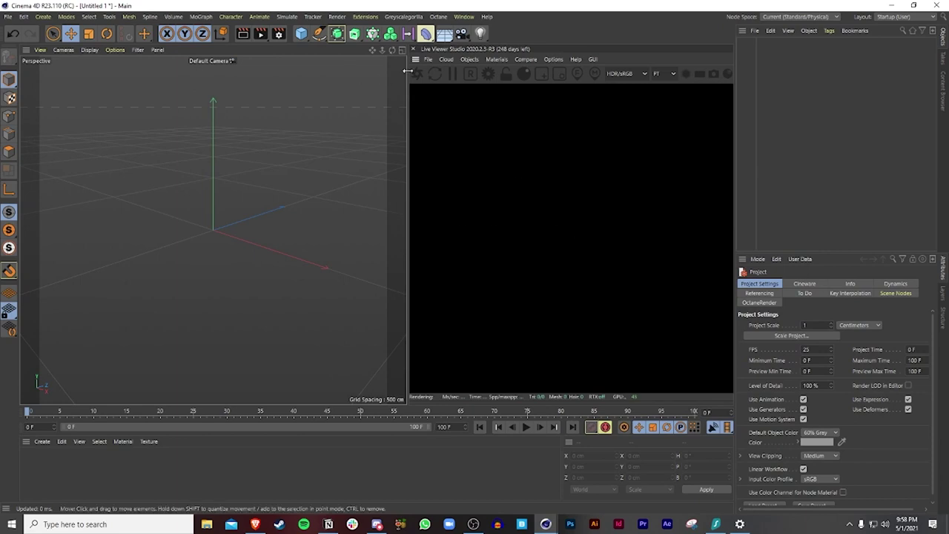
left_click(496, 59)
mouse_move(469, 60)
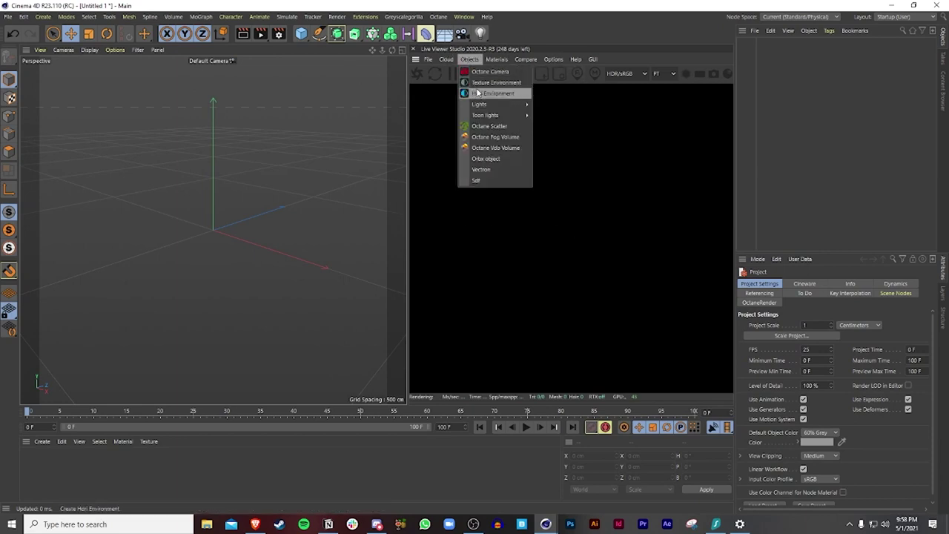
left_click(489, 93)
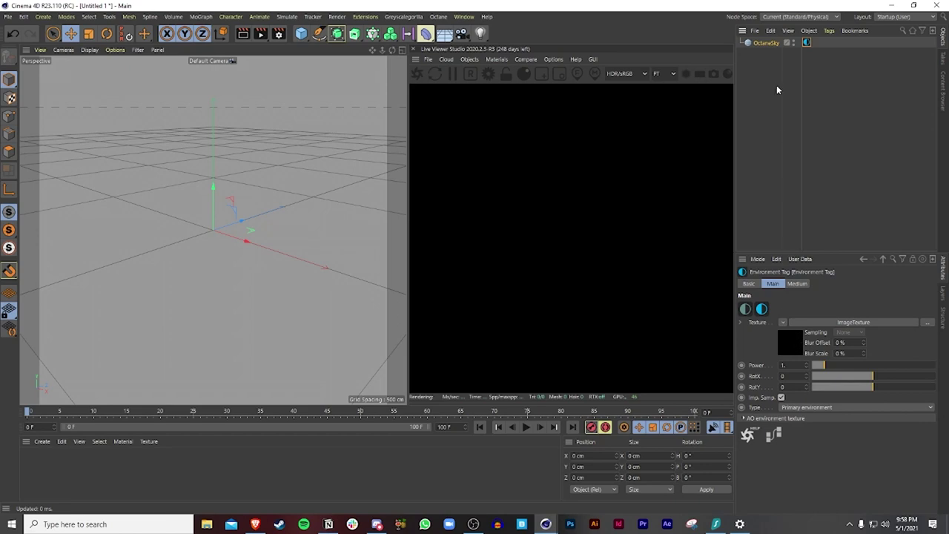
left_click(799, 343)
left_click(926, 305)
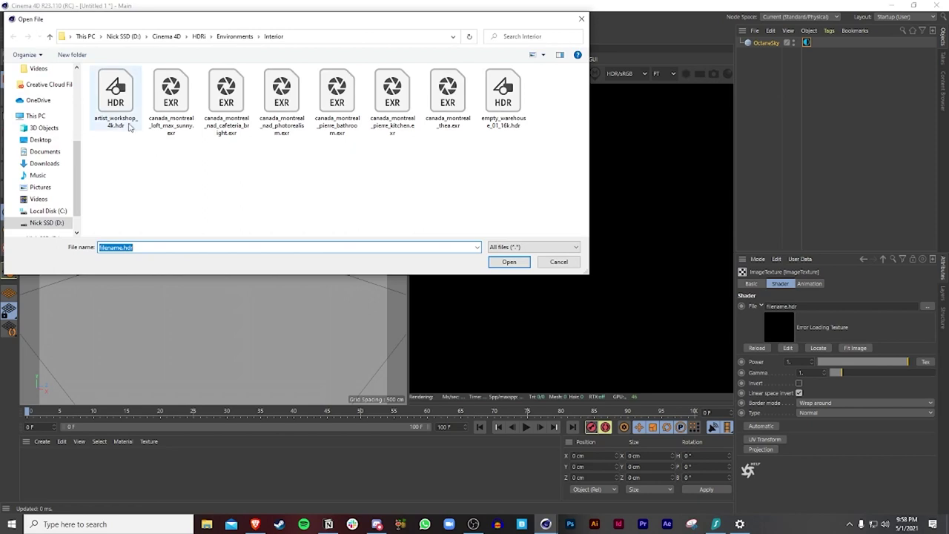
double_click(120, 112)
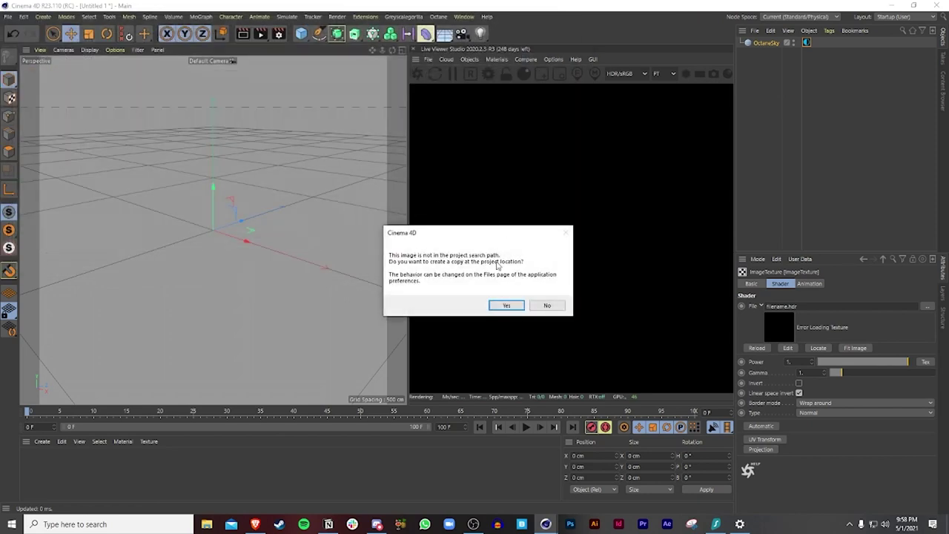
left_click(547, 305)
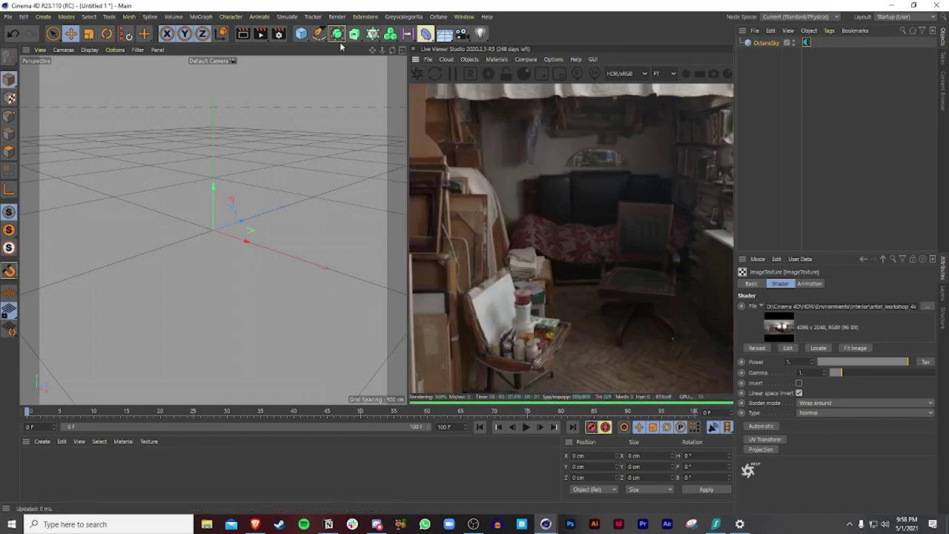
Add a plane and set its width and height to 1000 cm.
left_click(307, 37)
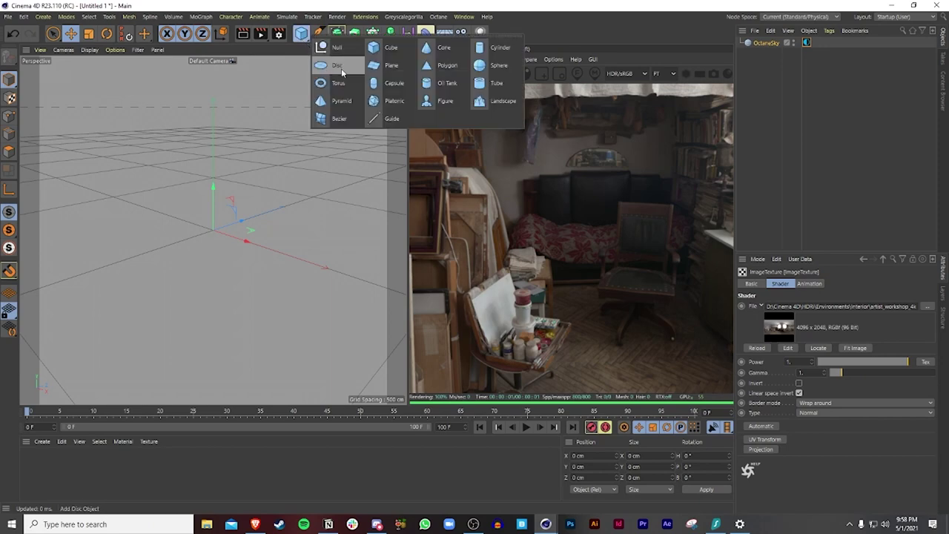
left_click(390, 65)
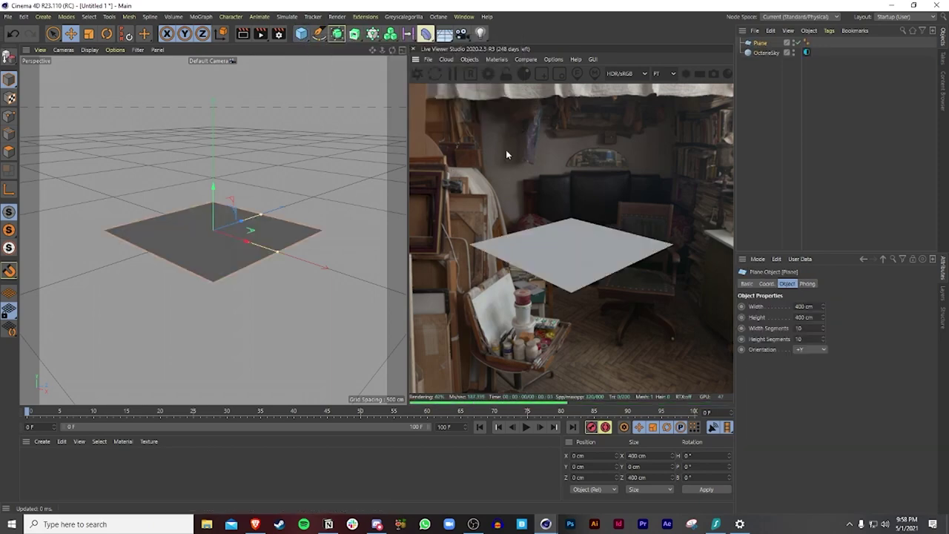
double_click(812, 306)
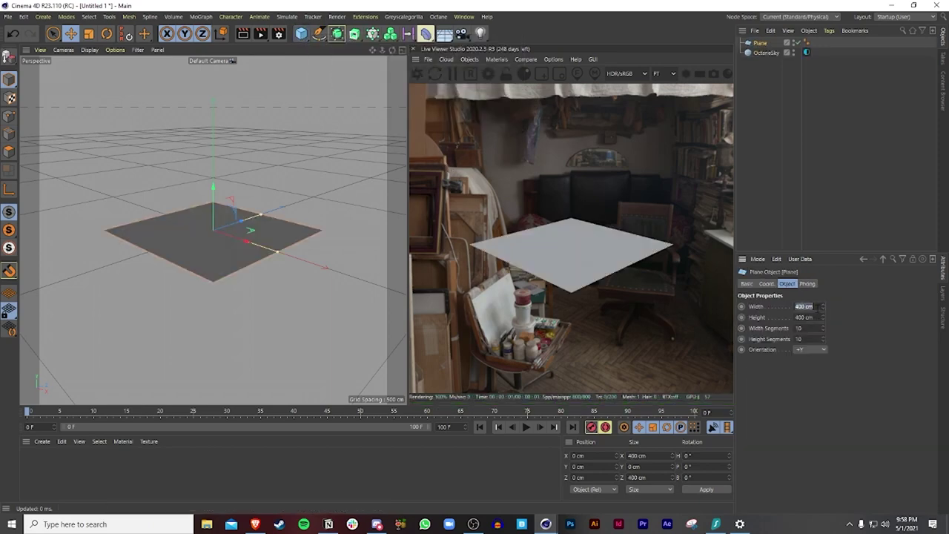
type("11000")
key("Return")
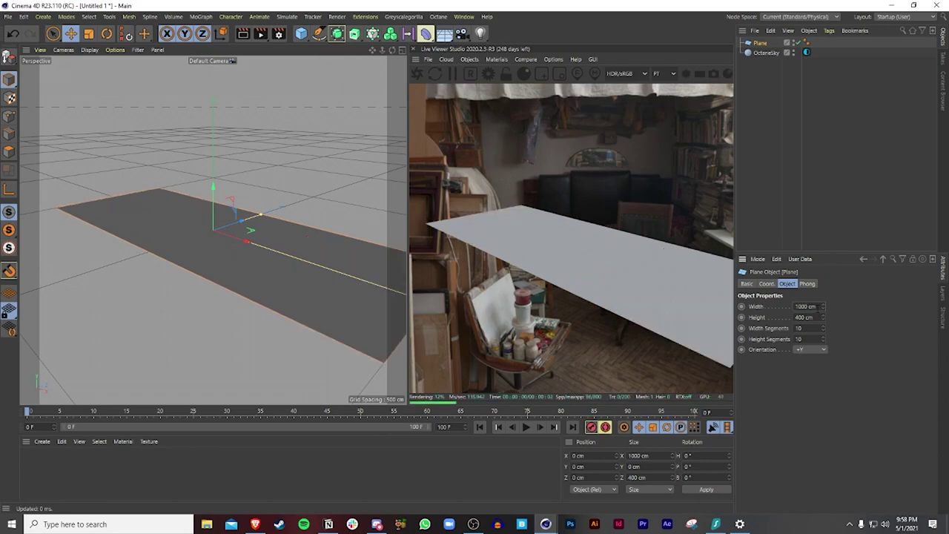
key("Tab")
type("1000")
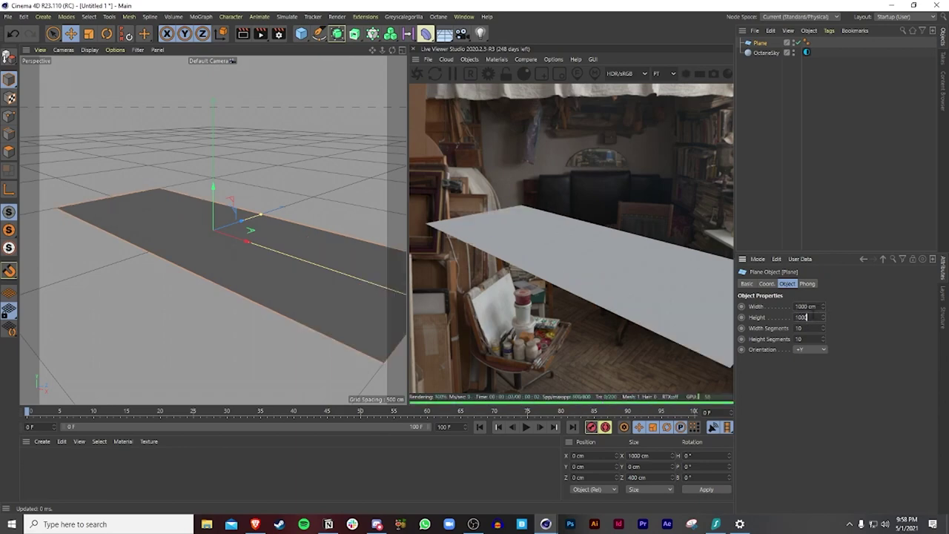
key("Return")
Set the plane's width segments and height segments to 1.
key("Tab")
type("1")
key("Tab")
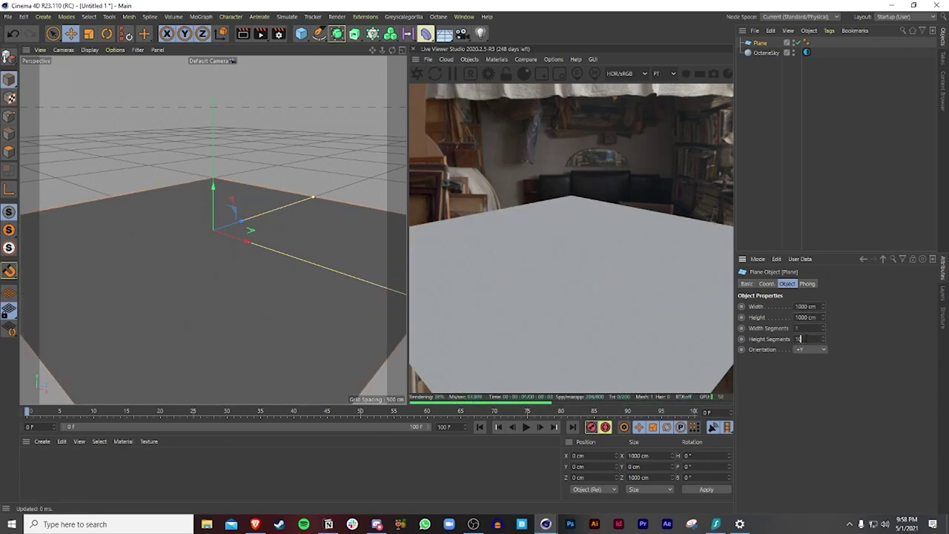
type("1")
left_click(793, 392)
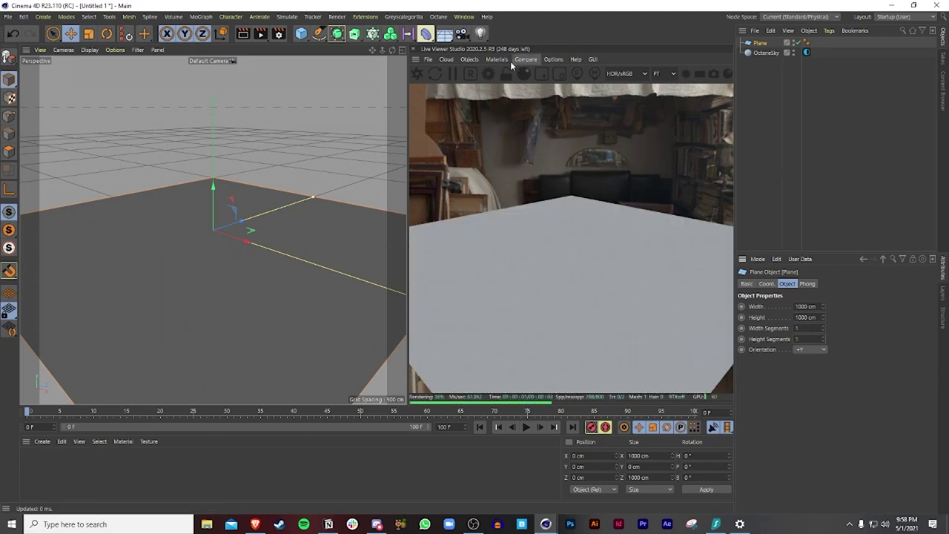
Add an Octane camera to the scene and look through it.
left_click(469, 59)
left_click(475, 72)
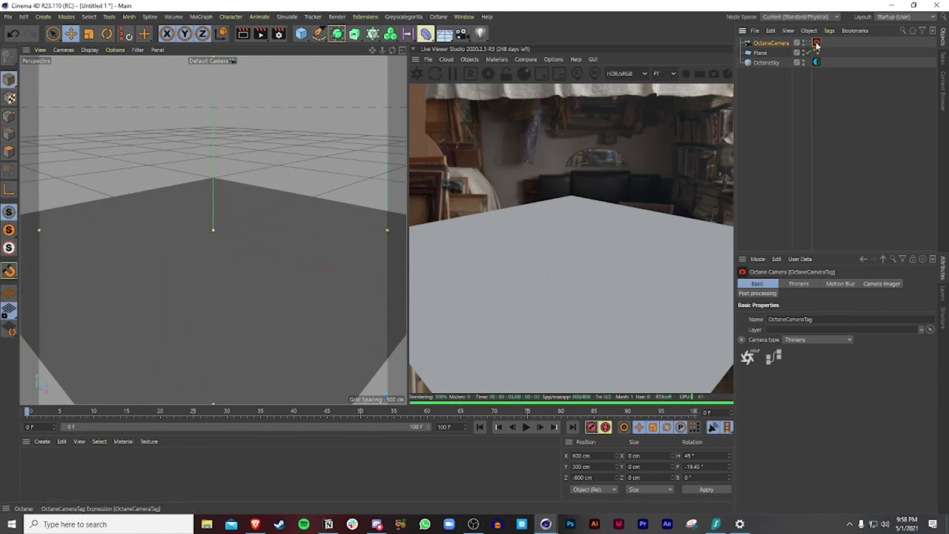
left_click(807, 43)
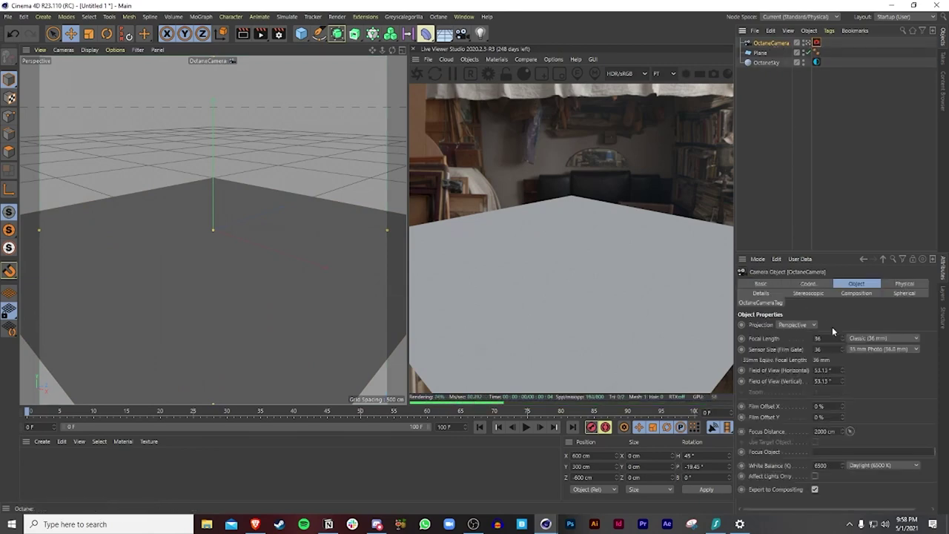
Set the Octane camera's focal length to Tele (135 mm) and move the camera closer to the plane.
left_click(879, 338)
left_click(860, 416)
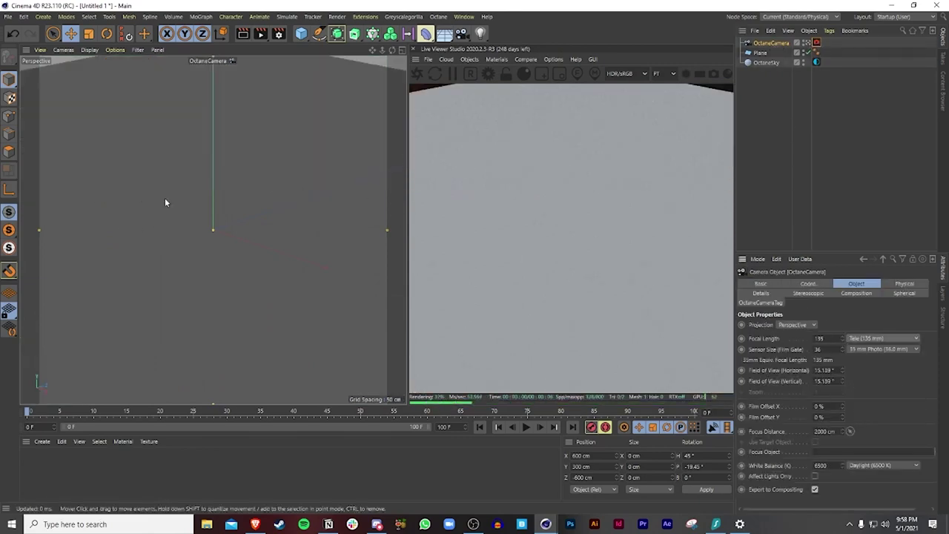
left_click_drag(382, 50, 448, 50)
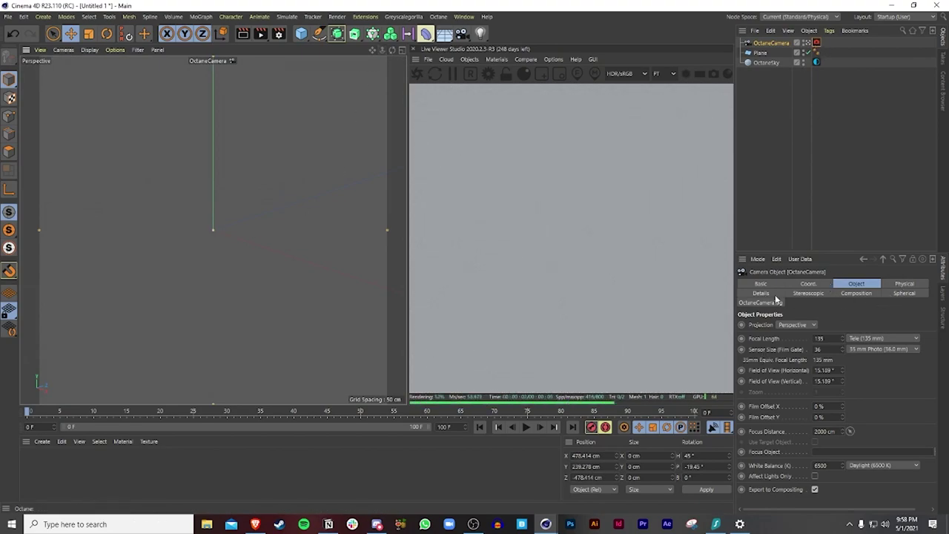
Turn on the Grid and Crosshair composition helpers for the Octane camera.
left_click(851, 293)
left_click(787, 338)
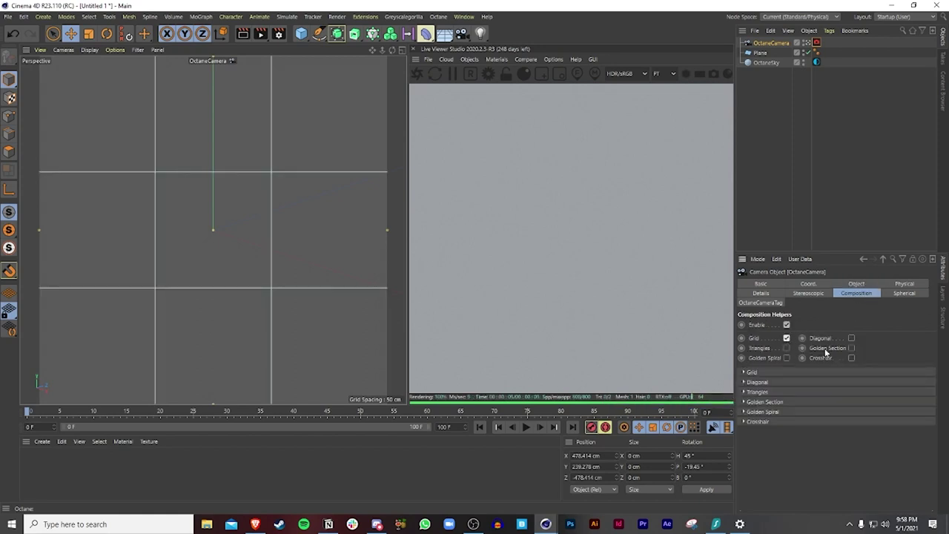
left_click(851, 357)
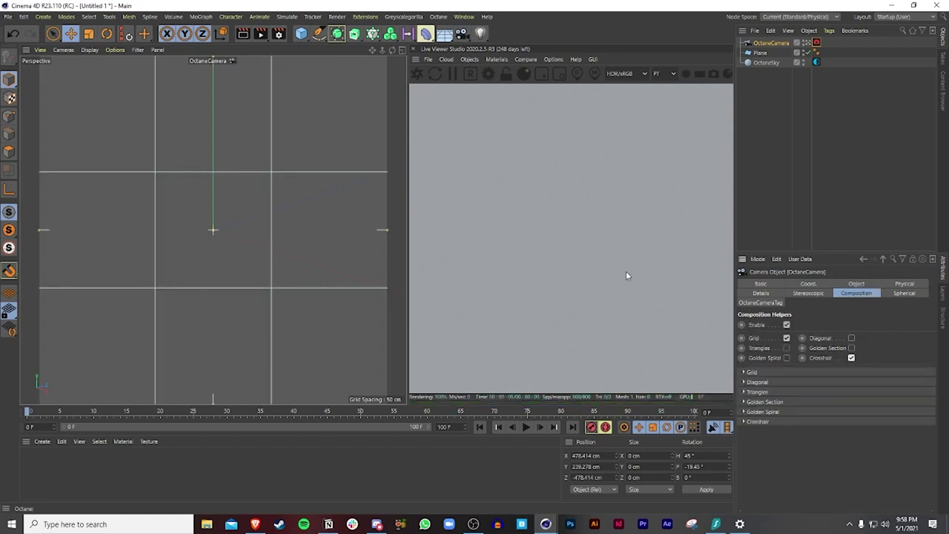
Enable post processing and the Camera Imager in the Octane camera's tag settings.
left_click(816, 43)
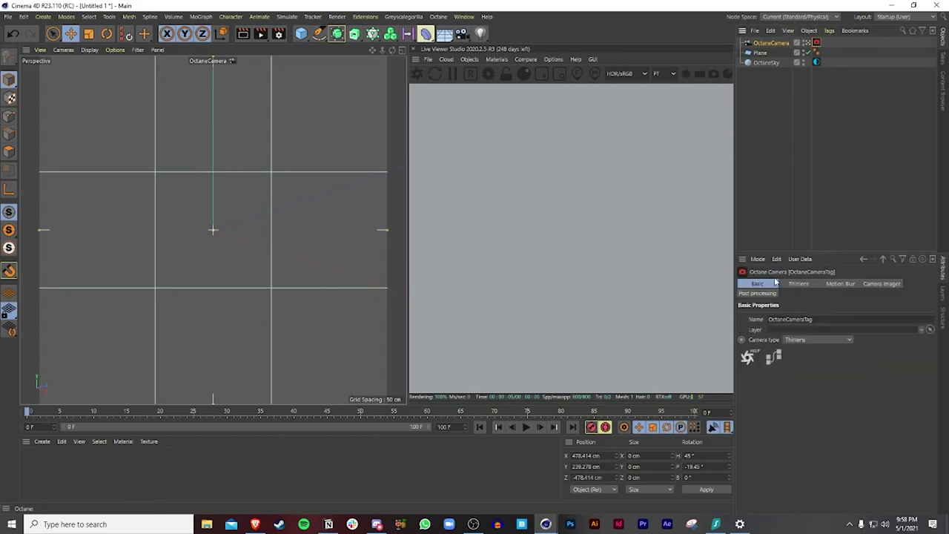
left_click(758, 293)
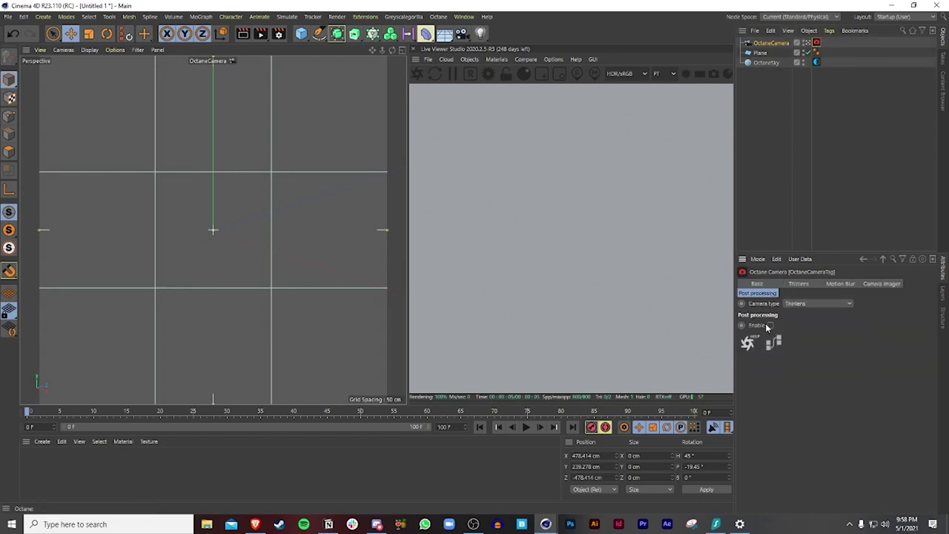
left_click(767, 324)
left_click(881, 284)
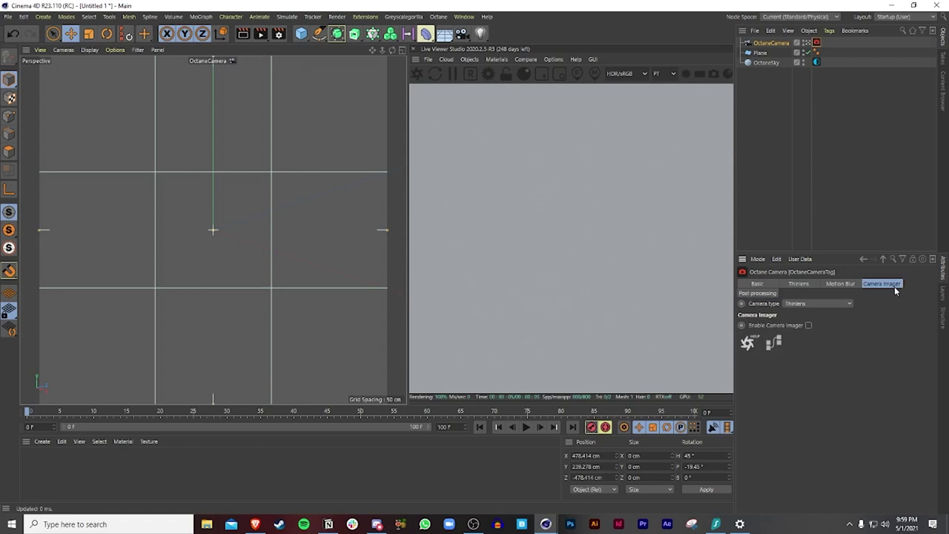
left_click(807, 325)
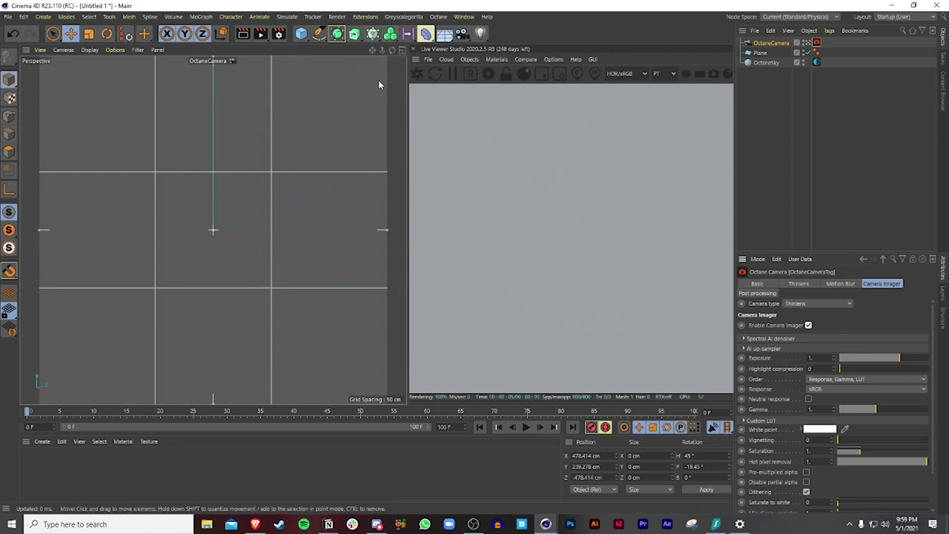
Add a cube, scale it to about 82 cm, flatten it to about 26 cm high and rest it on the plane.
left_click(301, 35)
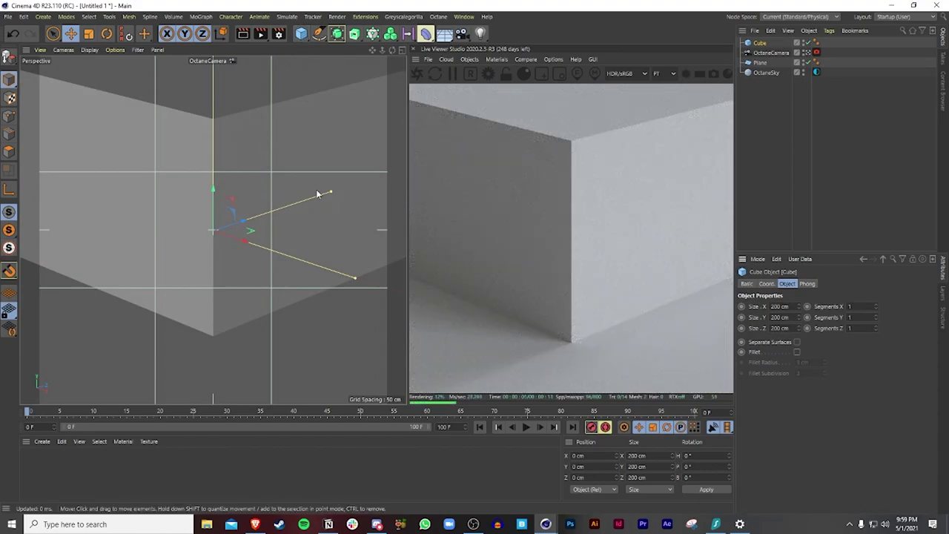
key("t")
left_click_drag(312, 162, 139, 270)
key("e")
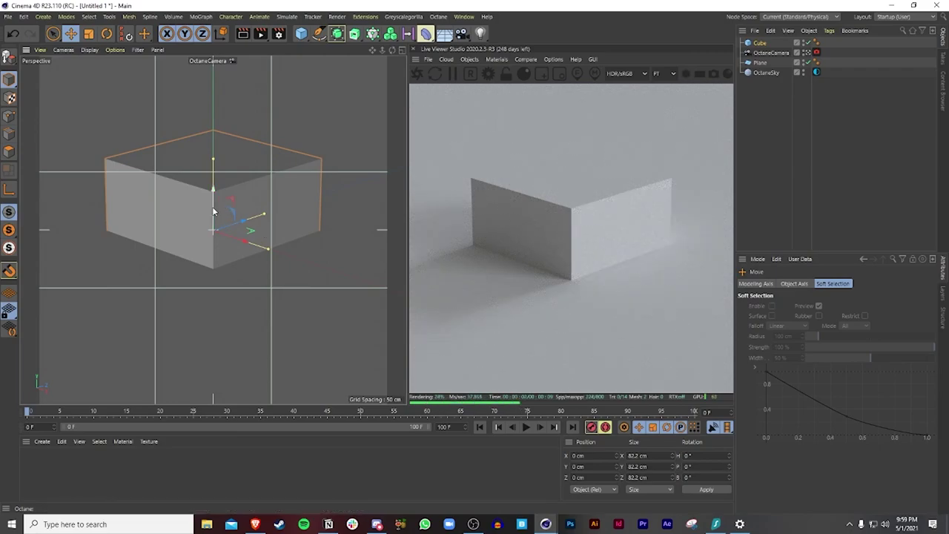
left_click_drag(212, 211, 216, 156)
left_click_drag(215, 108, 227, 190)
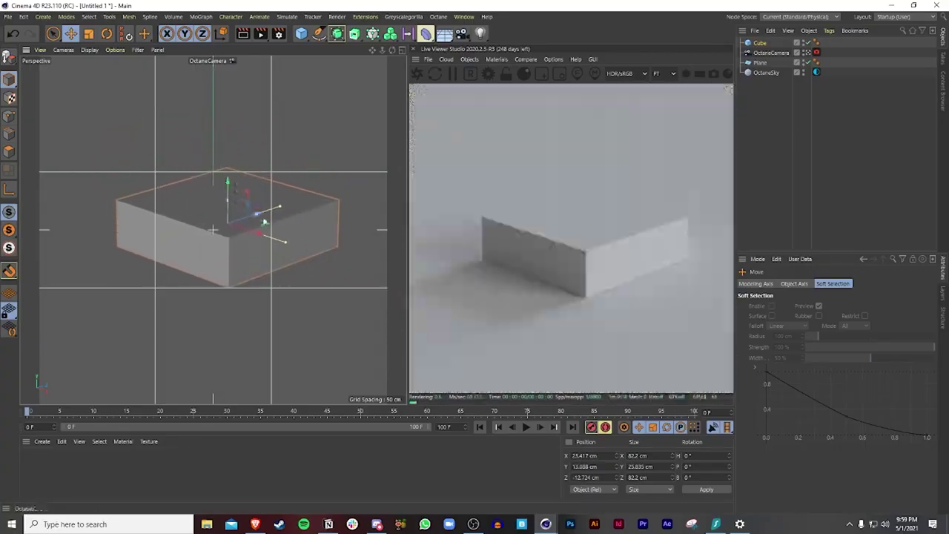
Add a Volume Builder, place the cube inside it and set the voxel size to 1 cm.
left_click(390, 33)
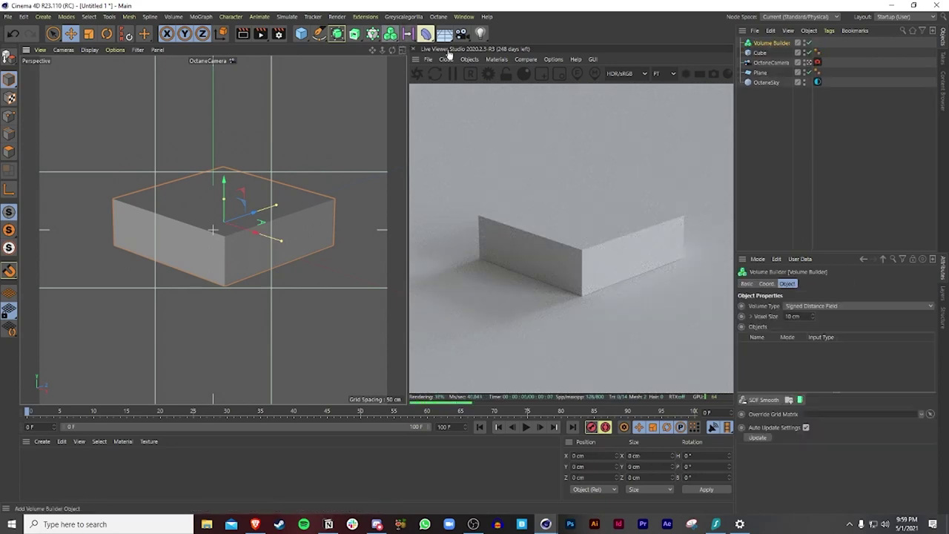
left_click_drag(775, 55, 771, 43)
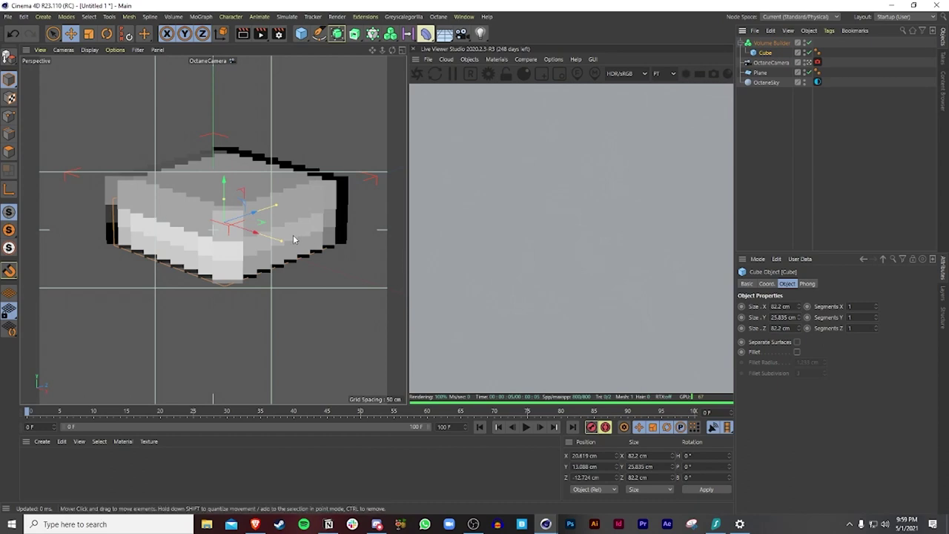
left_click(771, 43)
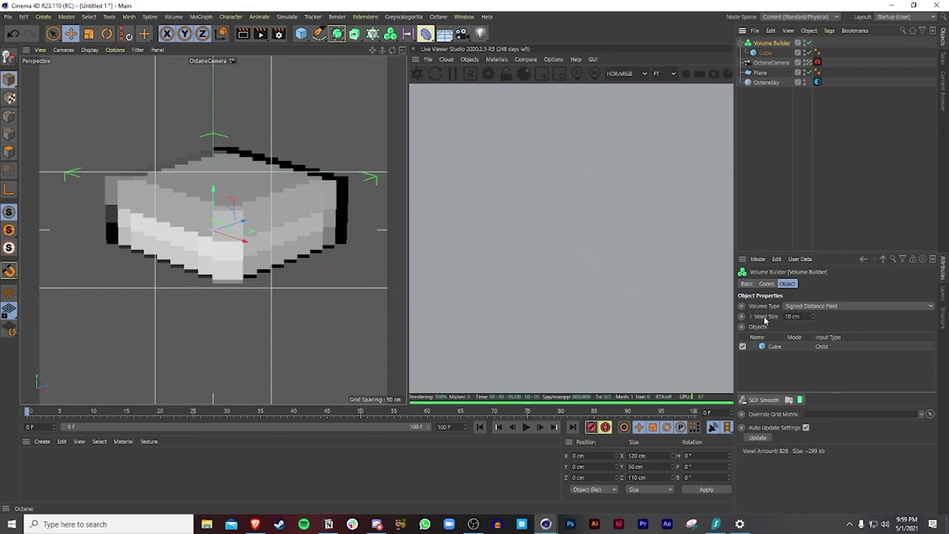
left_click(792, 316)
type("1")
key("Return")
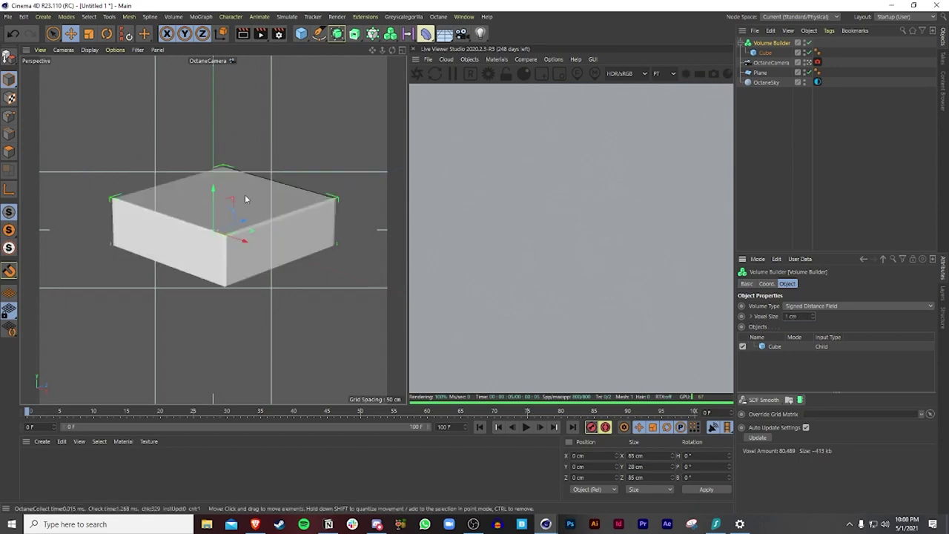
Turn on the cube's fillet with a 1 cm fillet radius.
left_click(764, 52)
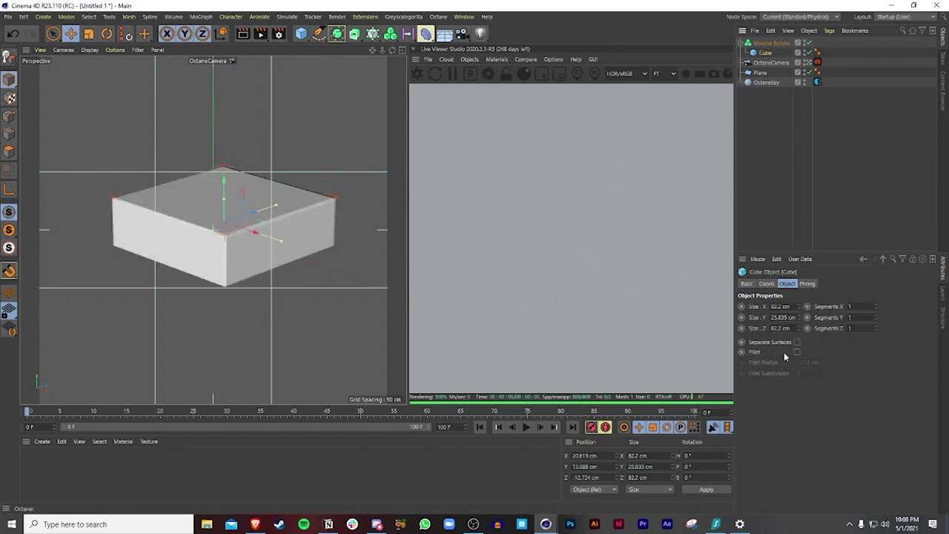
left_click(797, 351)
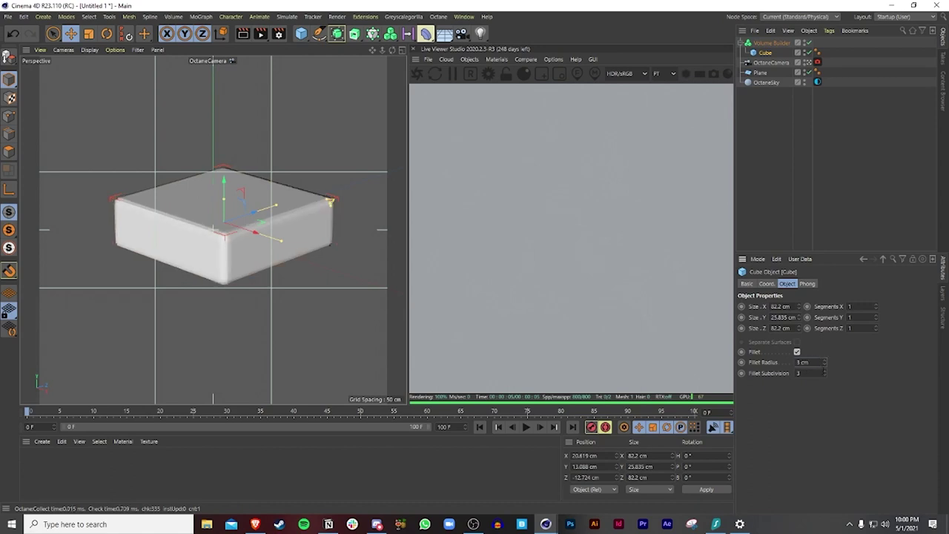
double_click(805, 362)
type("1")
key("Return")
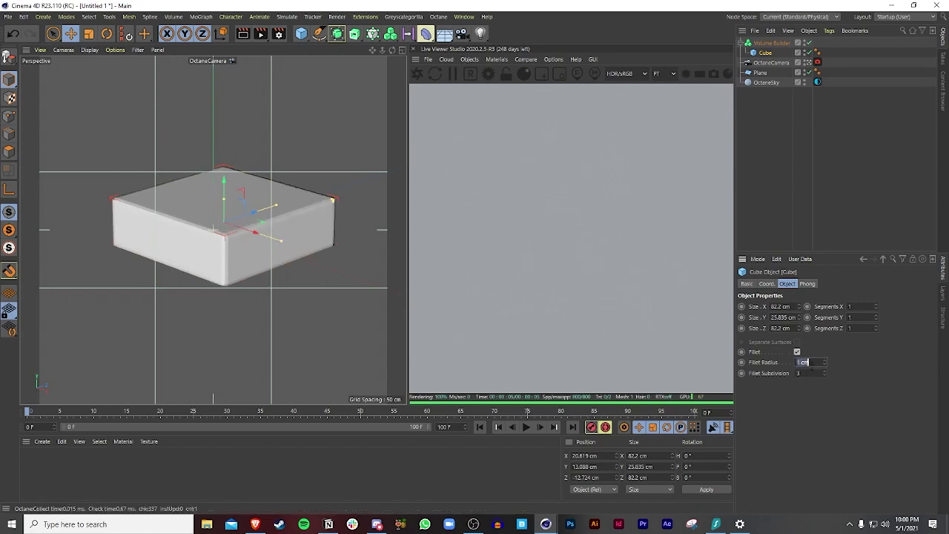
Set the cube's Y size to 25 cm and its X size to 100 cm.
double_click(782, 316)
type("35")
key("Return")
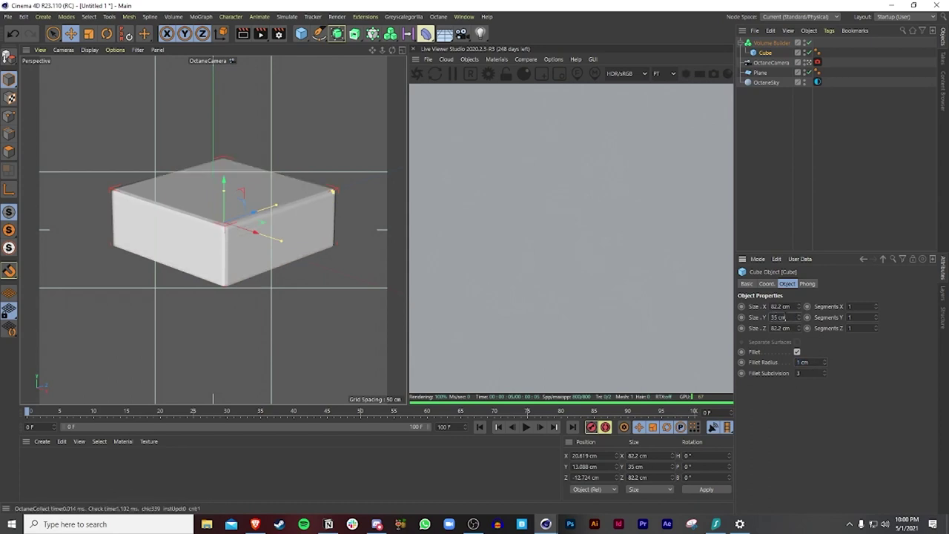
double_click(782, 317)
type("25")
key("Return")
double_click(782, 306)
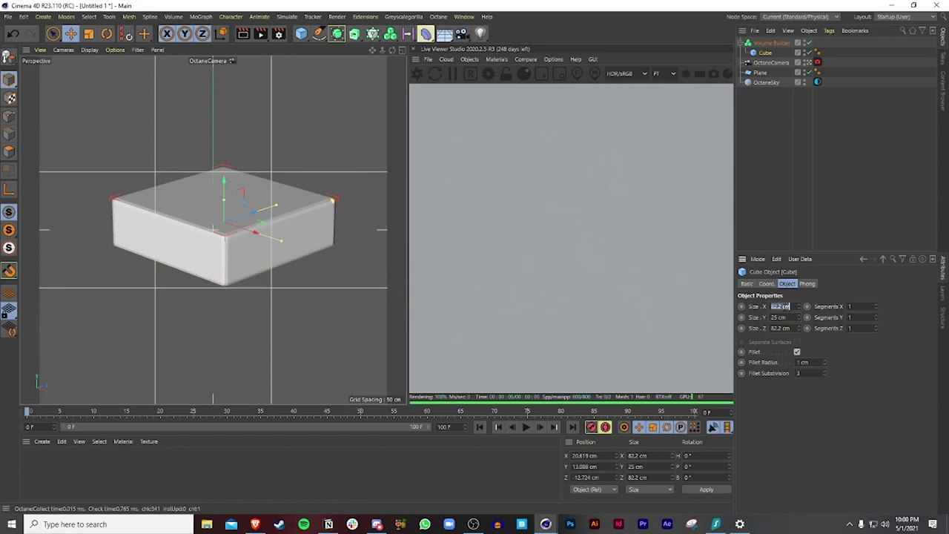
type("100")
key("Return")
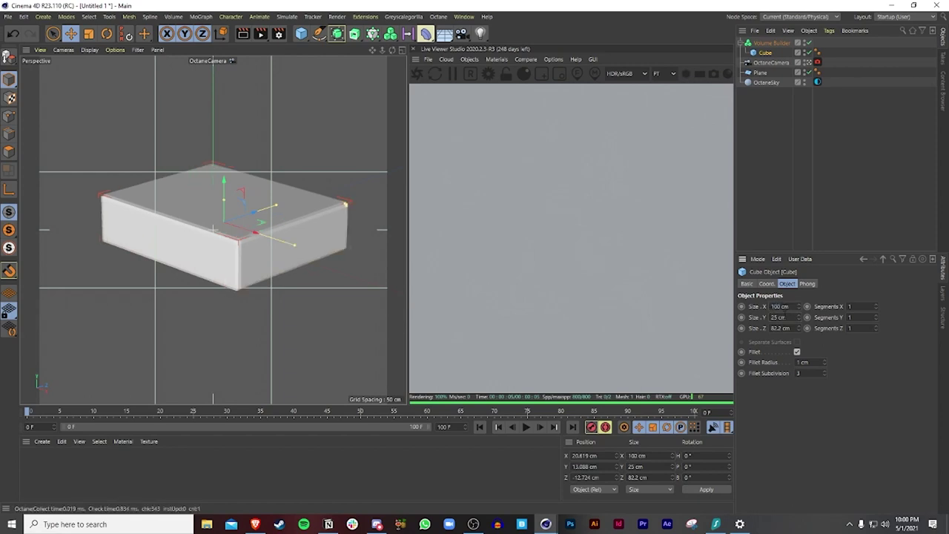
Try Z sizes of 135 cm and 100 cm on the cube.
double_click(784, 328)
type("135")
key("Return")
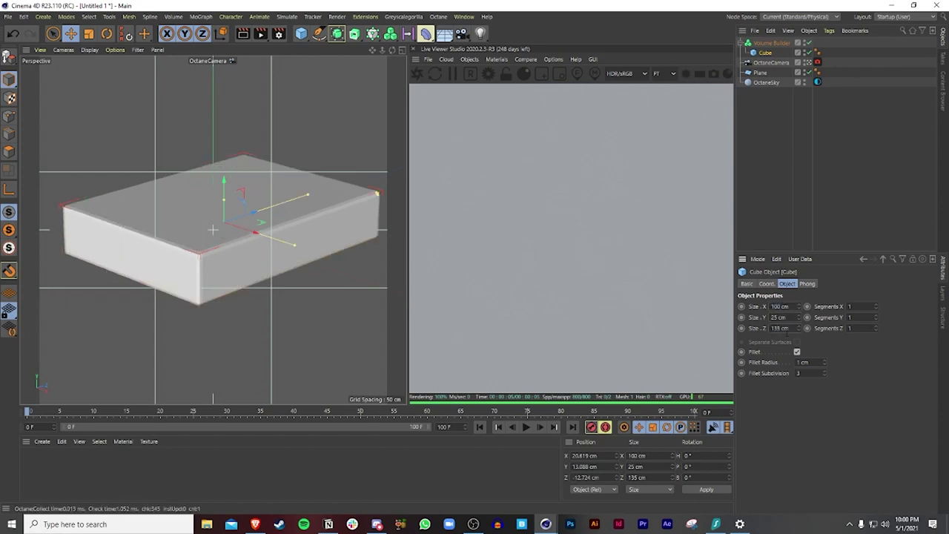
double_click(780, 328)
type("100")
key("Return")
double_click(782, 327)
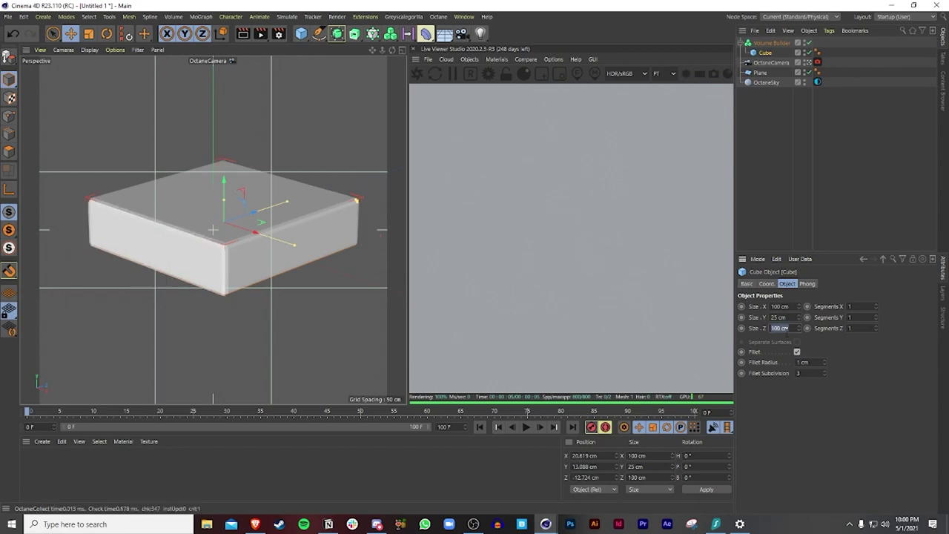
type("1")
key("Return")
Shorten the cube along its Z axis and set its Z size to exactly 60 cm.
left_click_drag(322, 218, 319, 255, "alt")
left_click_drag(267, 194, 258, 197)
left_click(782, 327)
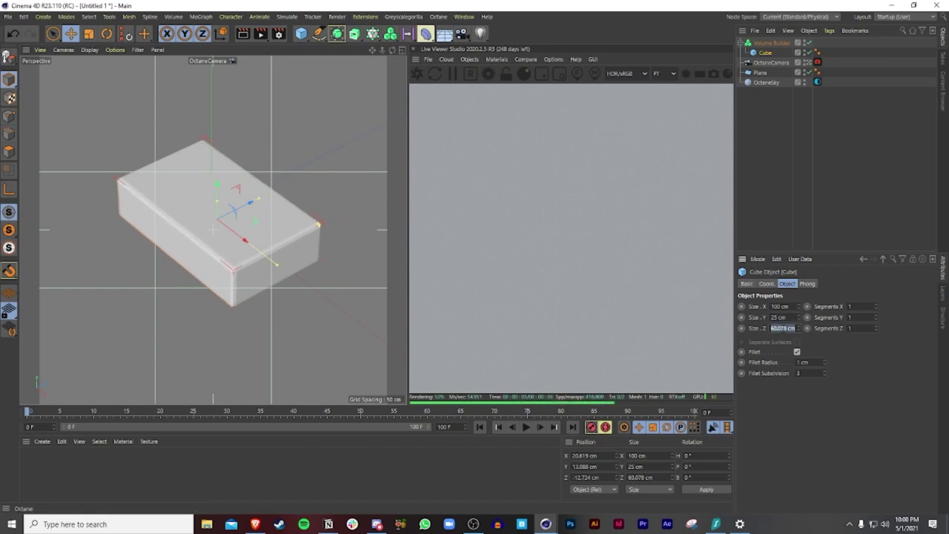
type("60")
key("Return")
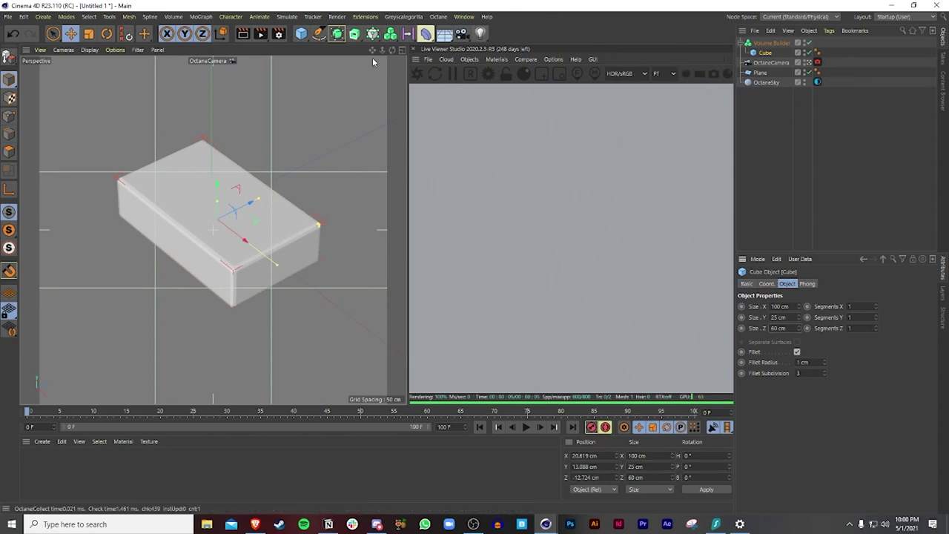
Add a Volume Mesher and place the Volume Builder with its cube inside it.
left_click(390, 33)
left_click(423, 66)
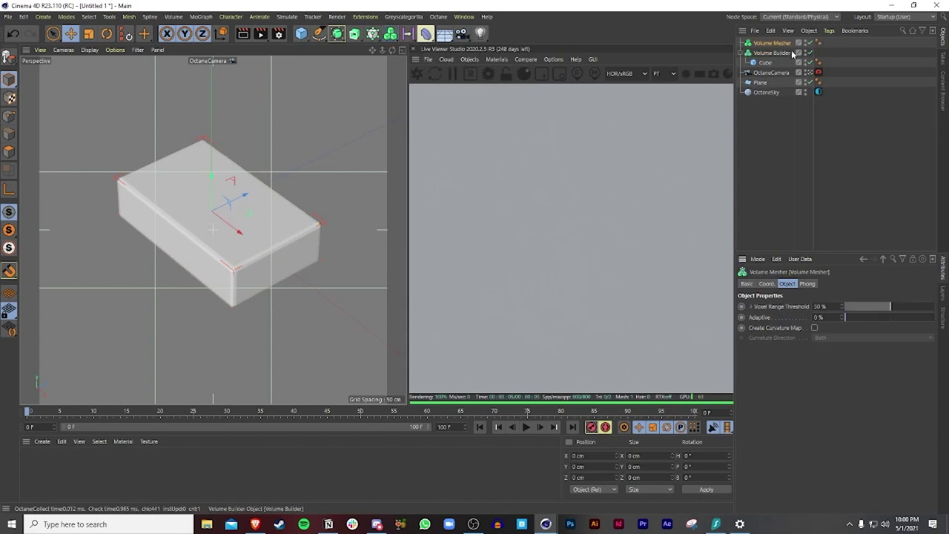
left_click_drag(780, 54, 773, 44)
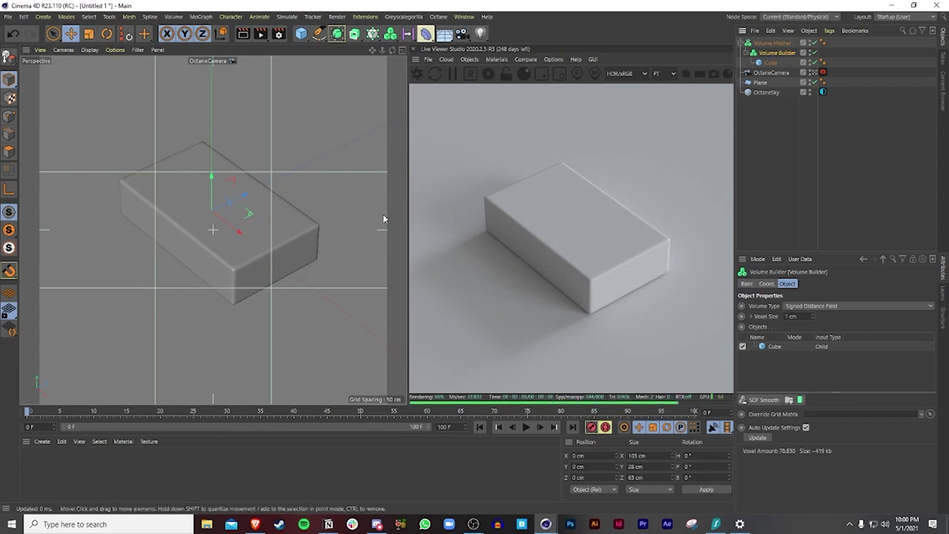
left_click(767, 63)
left_click(776, 52)
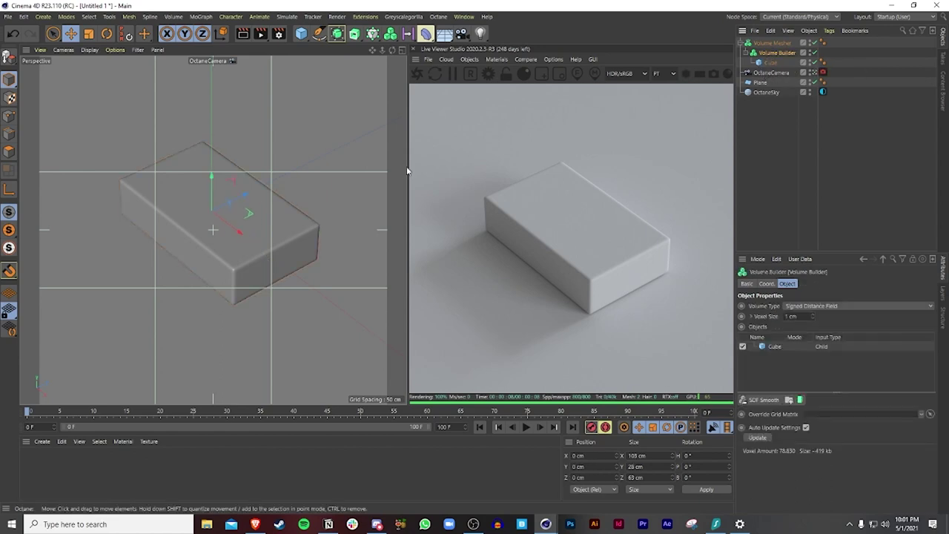
Try voxel range thresholds of 39%, 40% and 61% on the Volume Mesher and restore the value to 50%.
left_click(763, 45)
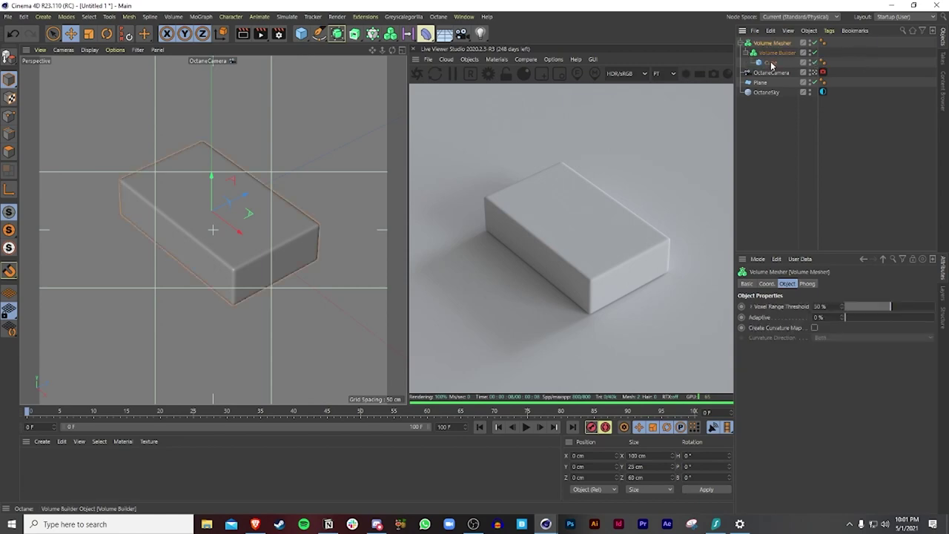
mouse_move(890, 306)
left_mouse_down()
mouse_move(867, 309)
mouse_move(903, 309)
mouse_move(849, 310)
mouse_move(910, 314)
mouse_move(853, 317)
mouse_move(894, 315)
mouse_move(879, 320)
left_mouse_up()
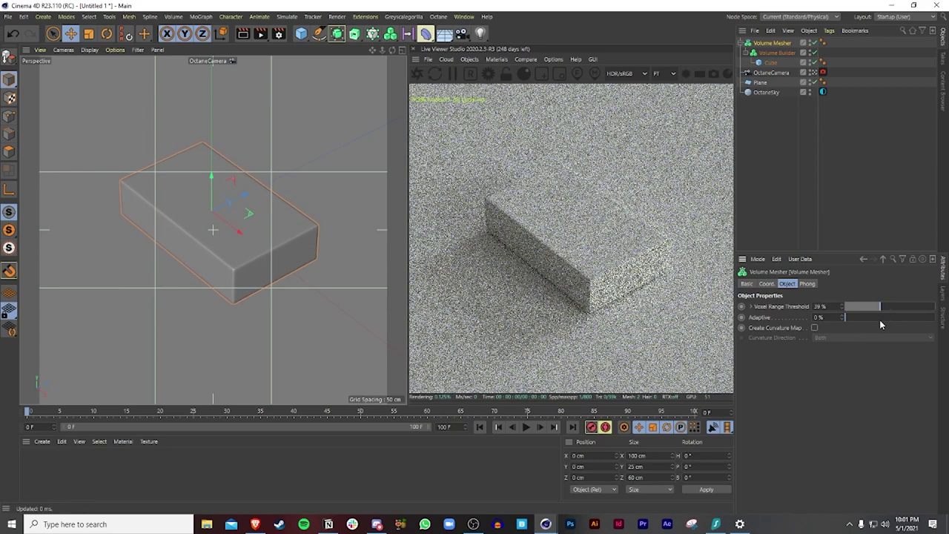
left_click(831, 306)
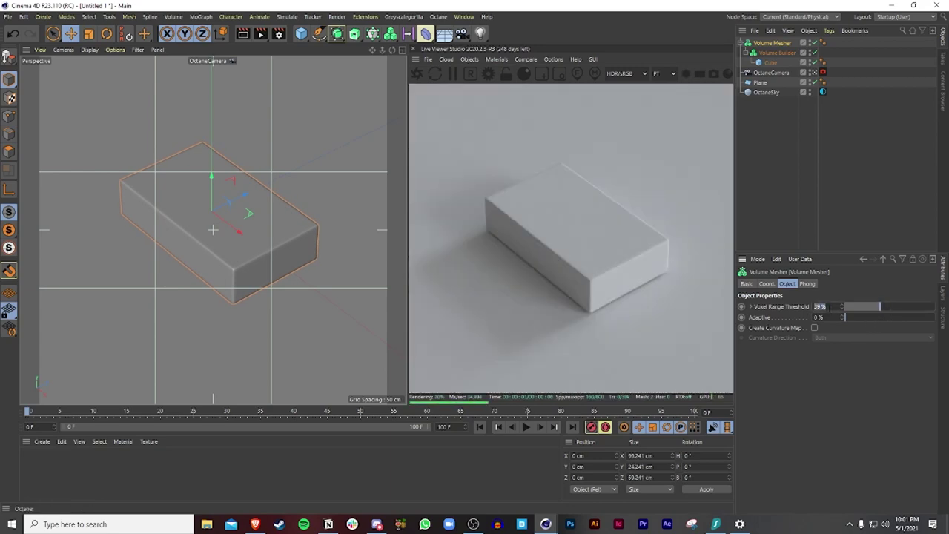
type("40")
key("Return")
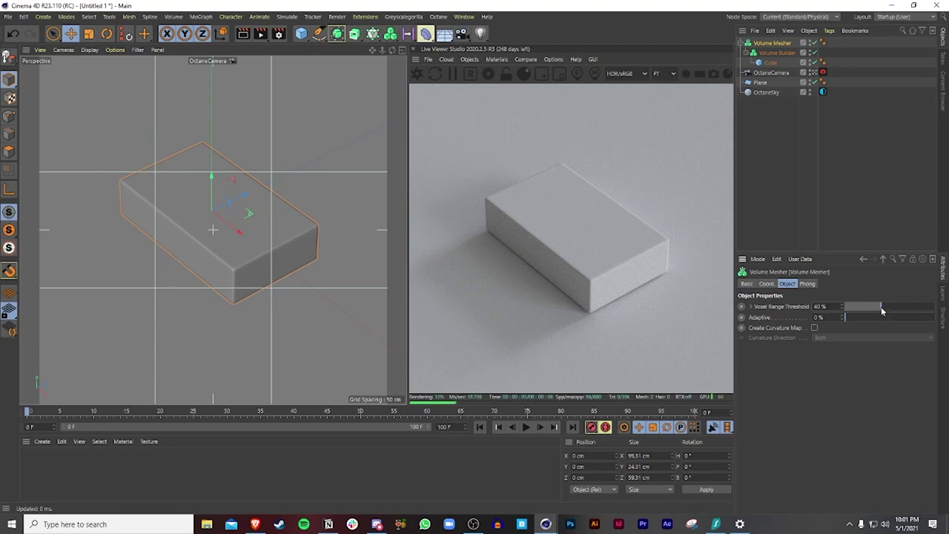
left_click_drag(881, 312, 900, 311)
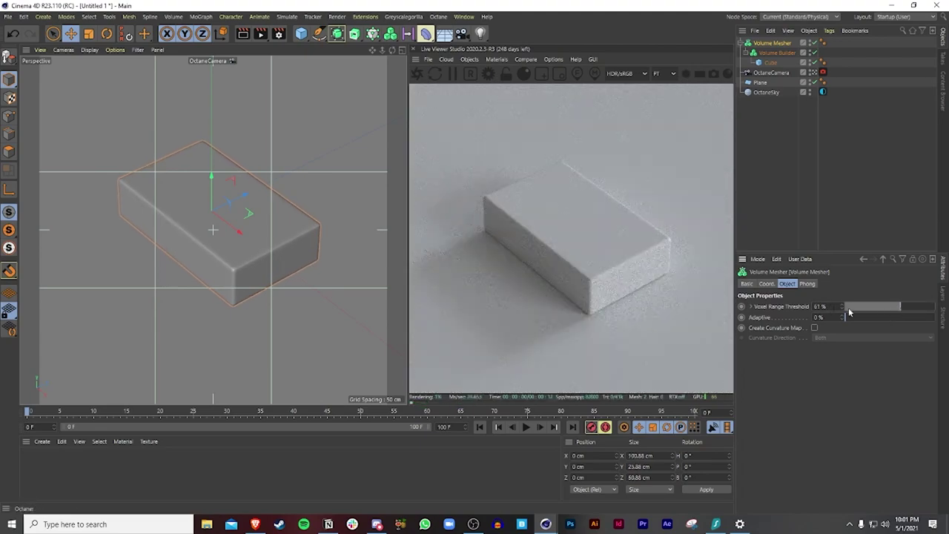
left_click(830, 306)
type("50")
key("Return")
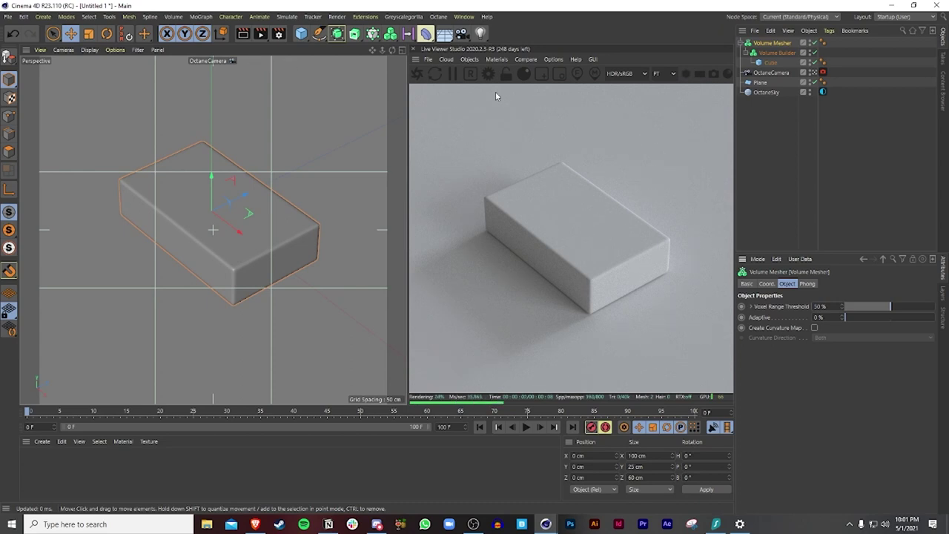
Add a cylinder with its orientation set to -X and 100 rotation segments.
left_click(301, 35)
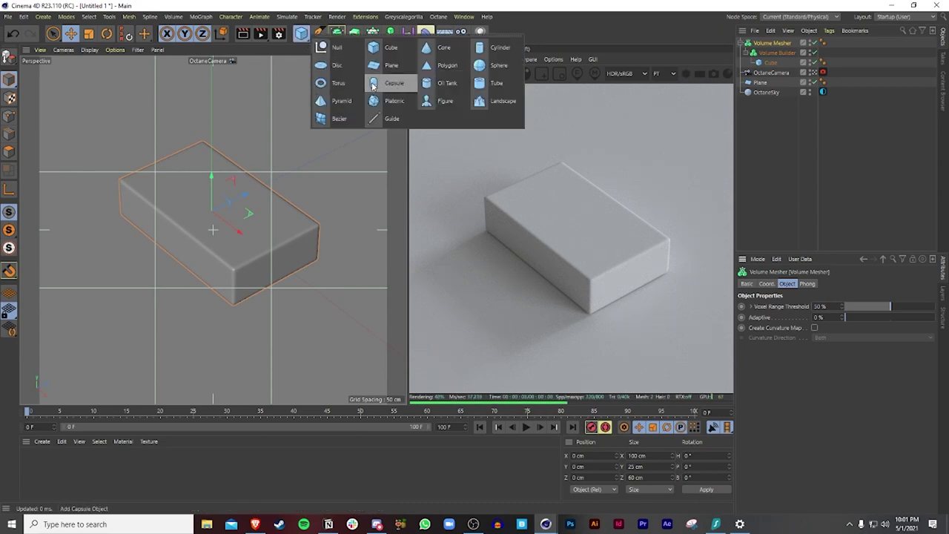
left_click(495, 49)
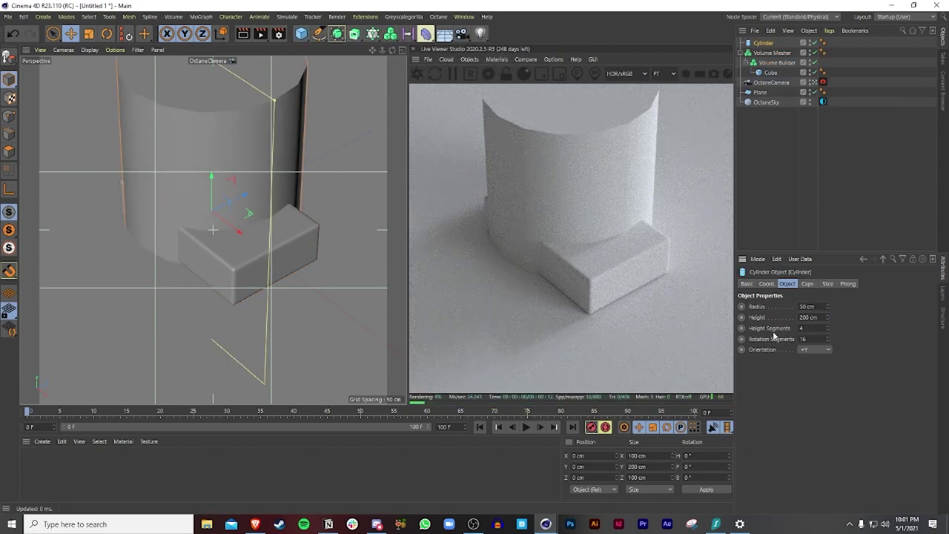
left_click(806, 350)
left_click(809, 373)
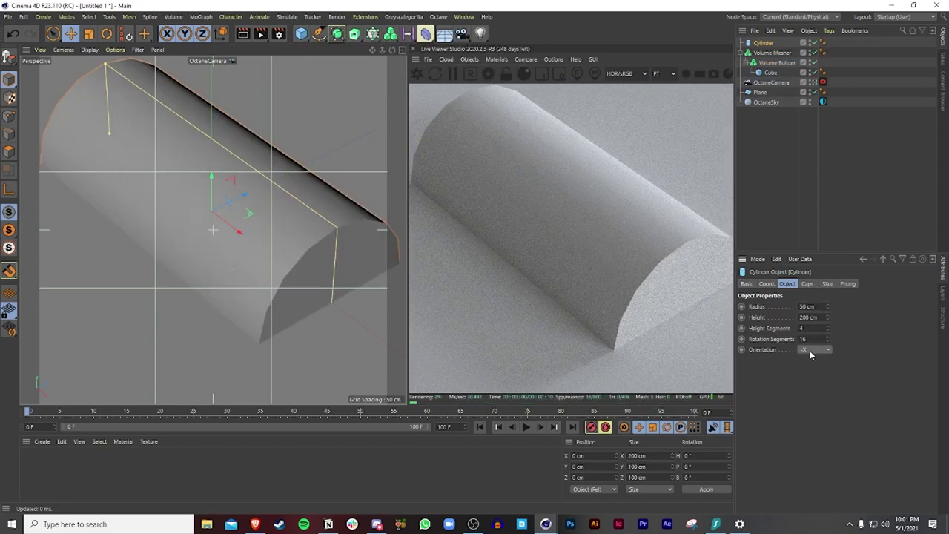
double_click(810, 331)
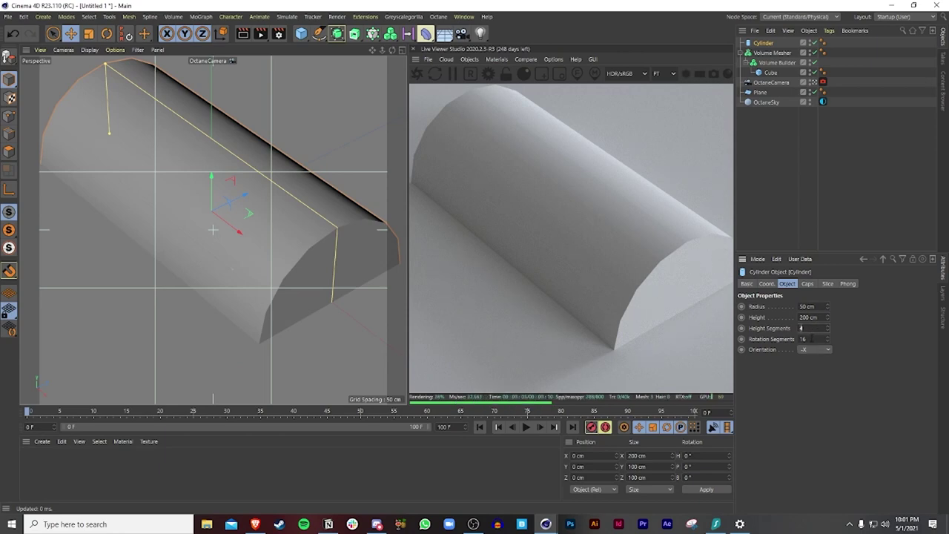
key("Tab")
type("100")
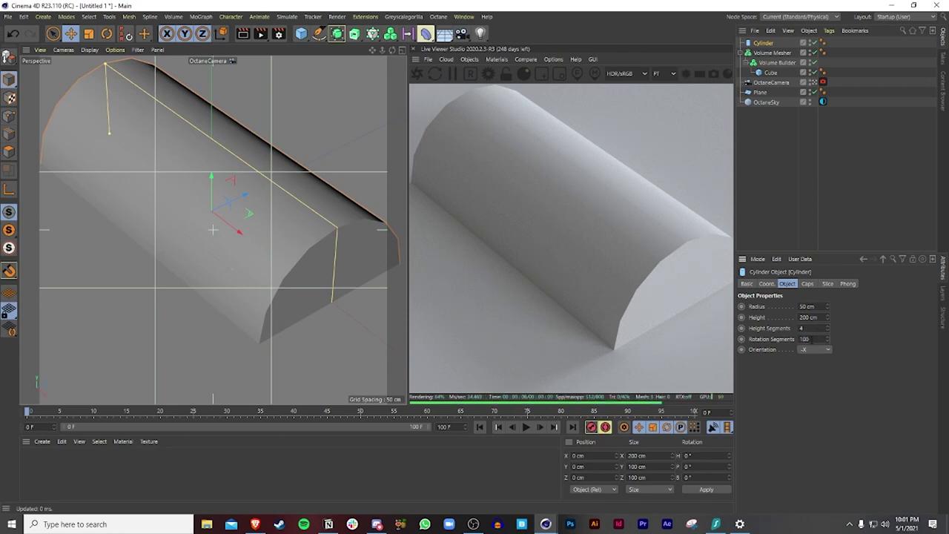
key("Return")
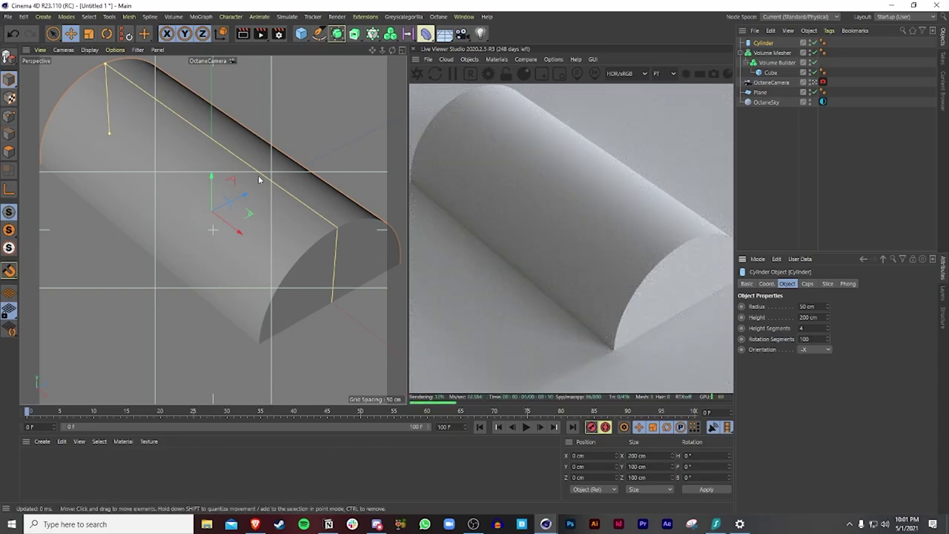
Scale the cylinder to about 83.6 cm high with a 20.9 cm radius and centre it on the cube's upper face.
key("t")
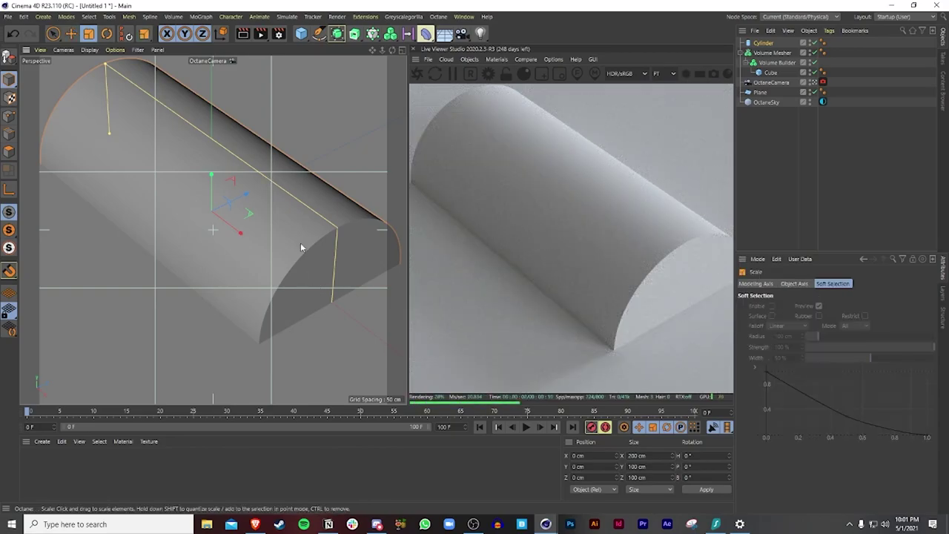
left_click_drag(299, 244, 75, 295)
key("e")
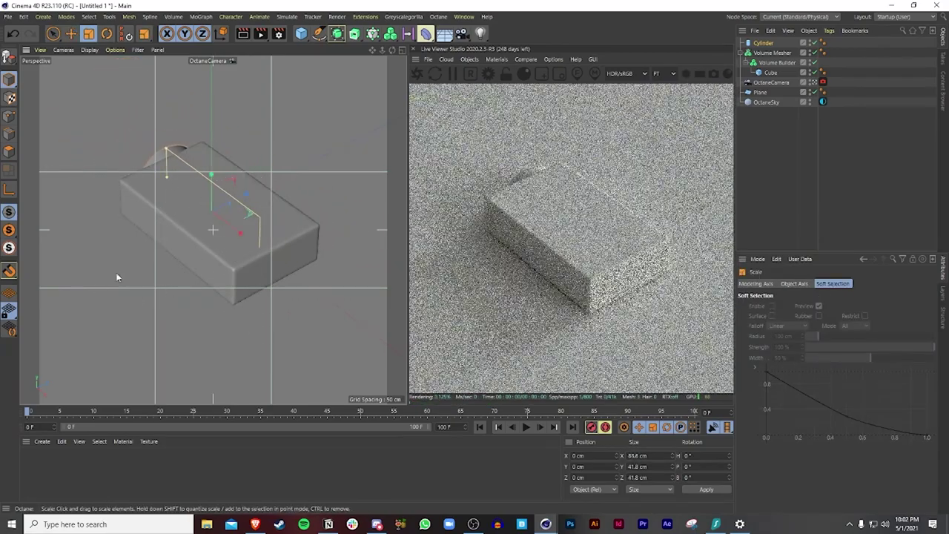
left_click_drag(234, 216, 241, 242)
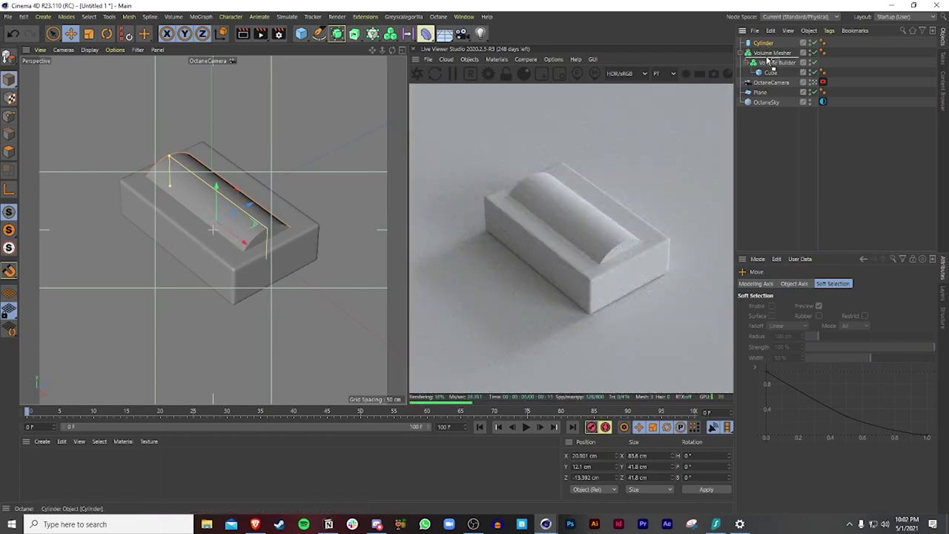
Place the cylinder above the cube inside the Volume Builder, try the Intersect mode on it and set its mode to Subtract.
left_click_drag(767, 71, 771, 72)
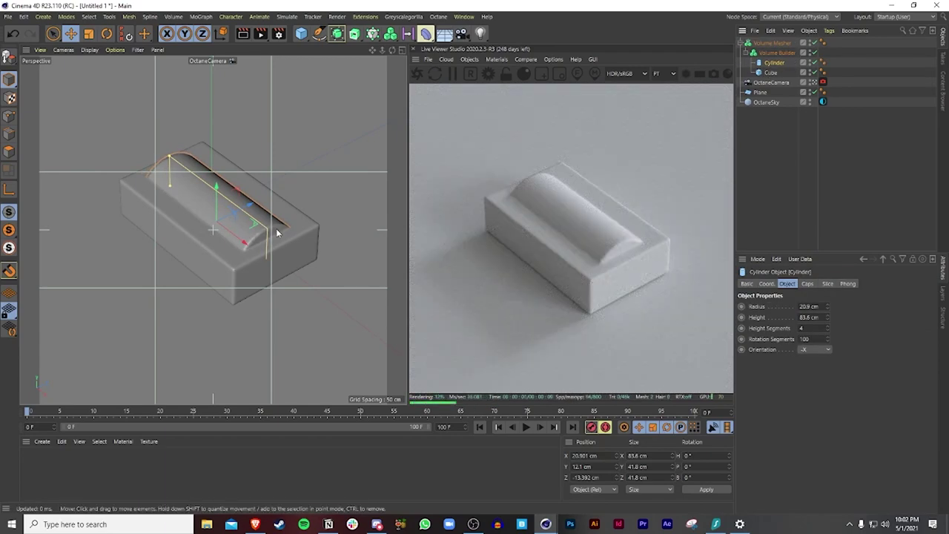
left_click(777, 53)
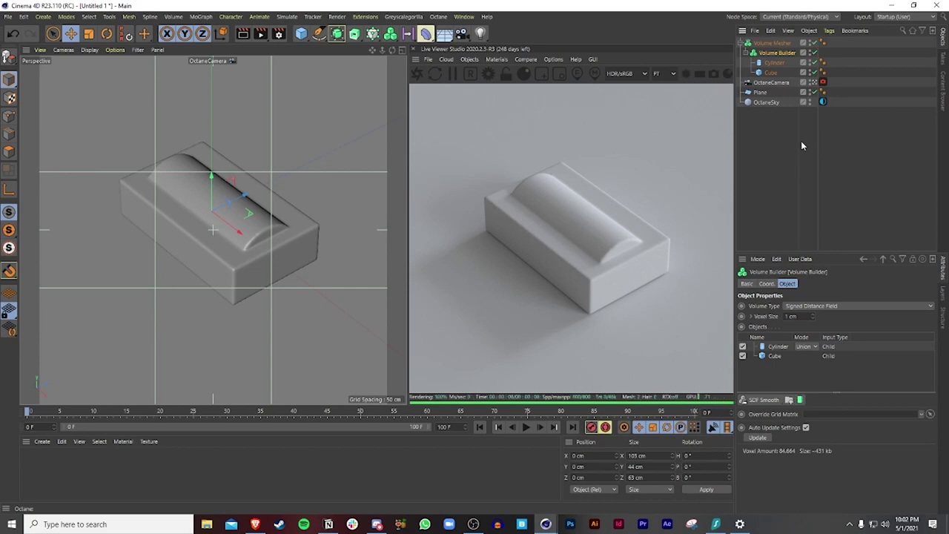
left_click(800, 346)
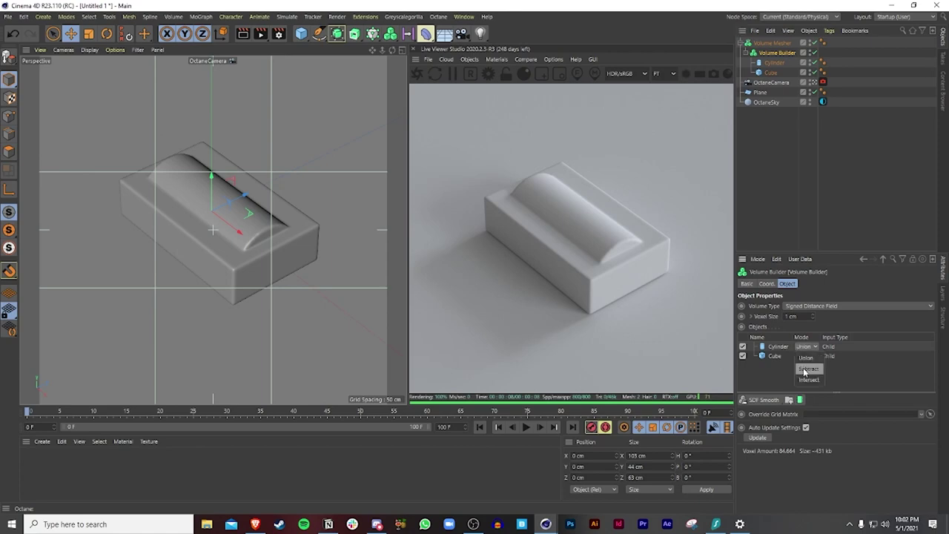
left_click(802, 367)
left_click(807, 347)
left_click(808, 378)
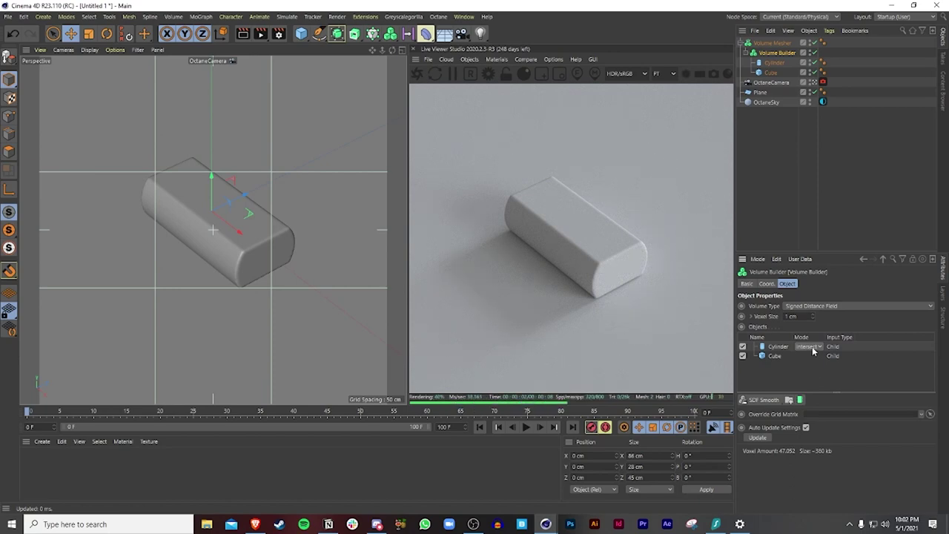
left_click(808, 346)
left_click(811, 368)
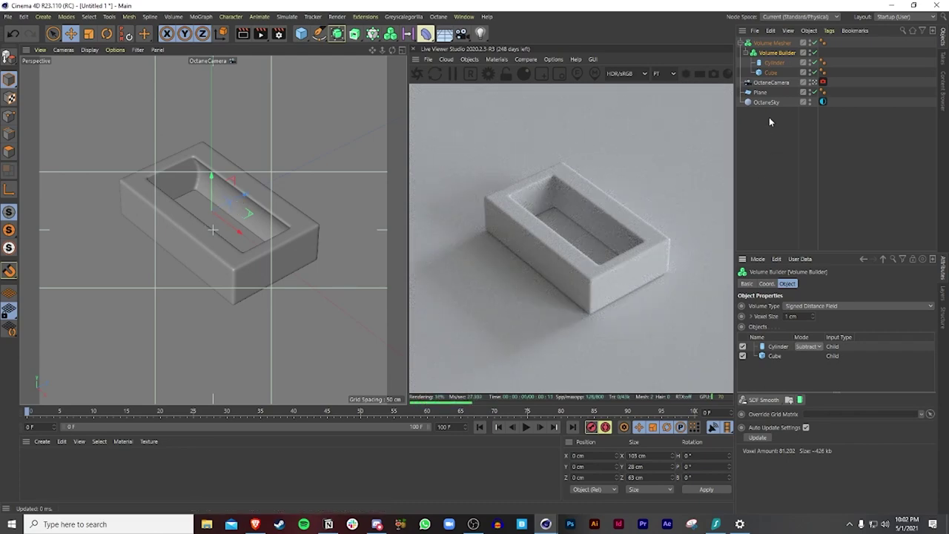
Try a Y size of 10 cm on the cube and set it to 15 cm.
left_click(774, 356)
left_click(771, 72)
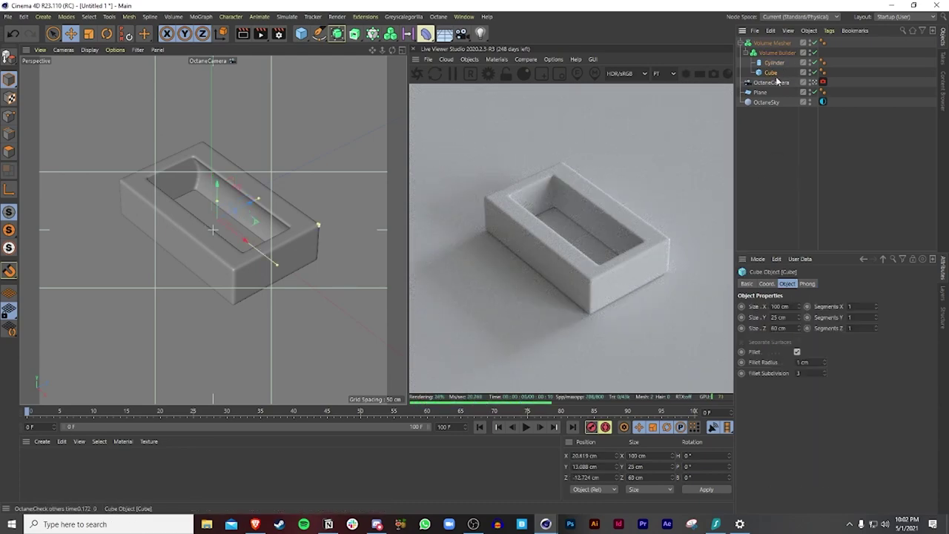
left_click(778, 317)
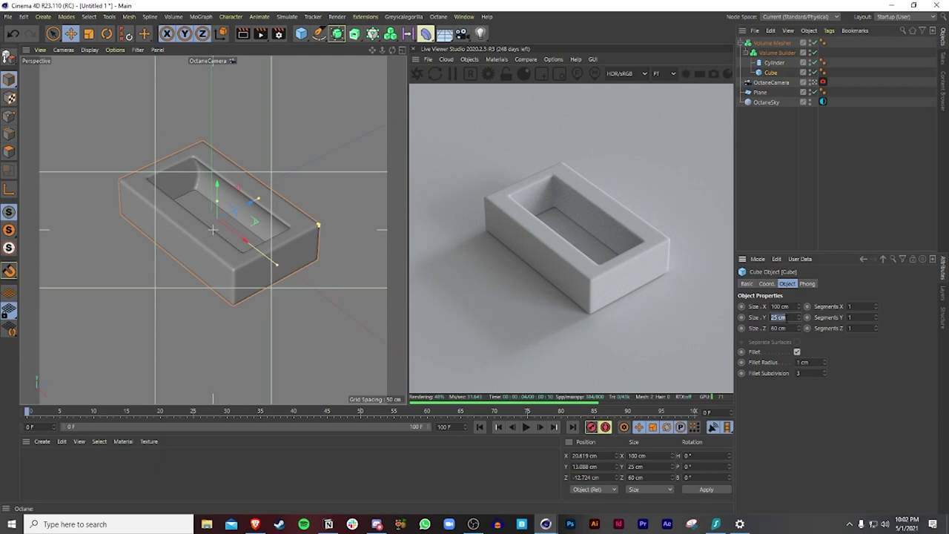
type("10")
key("Return")
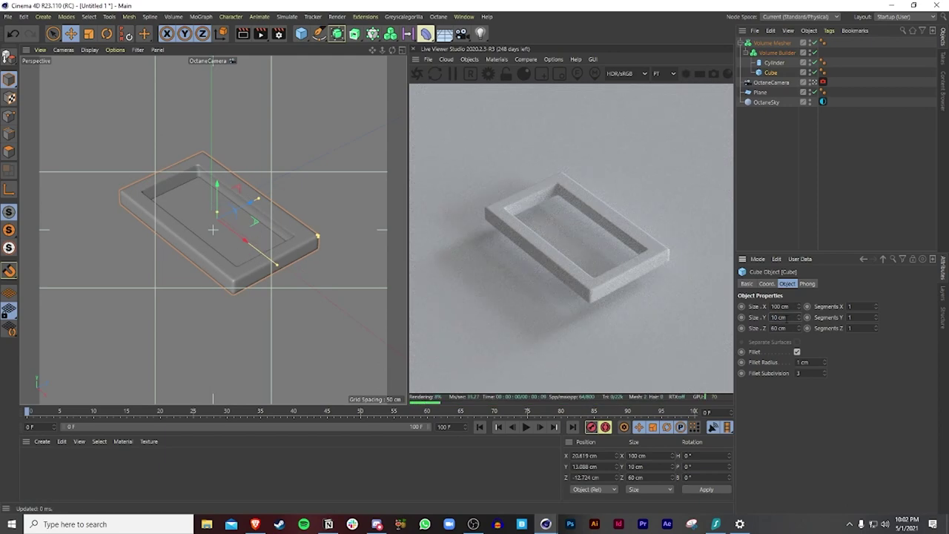
left_click(786, 319)
type("15")
key("Return")
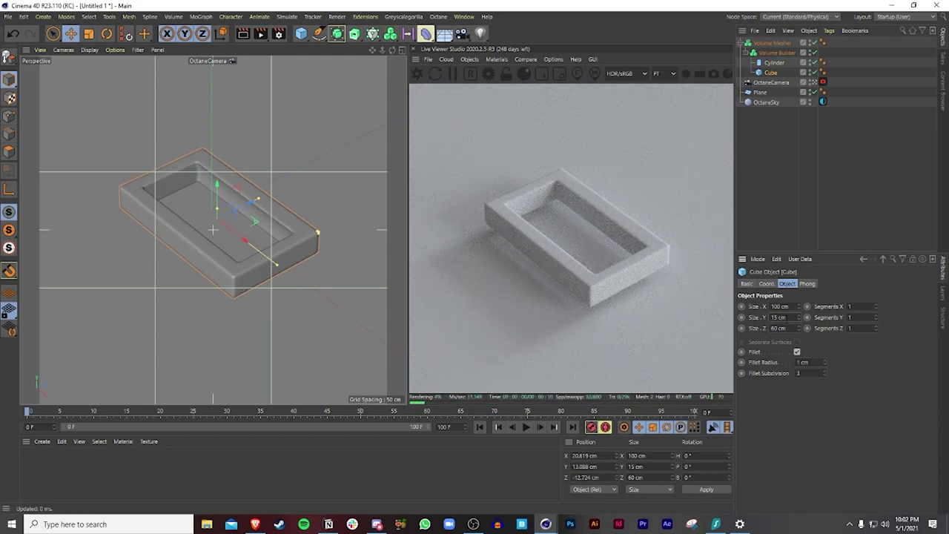
Lower the Volume Mesher in the front view to about -5.3 cm on Y so the frame sits on the floor.
middle_click(283, 231)
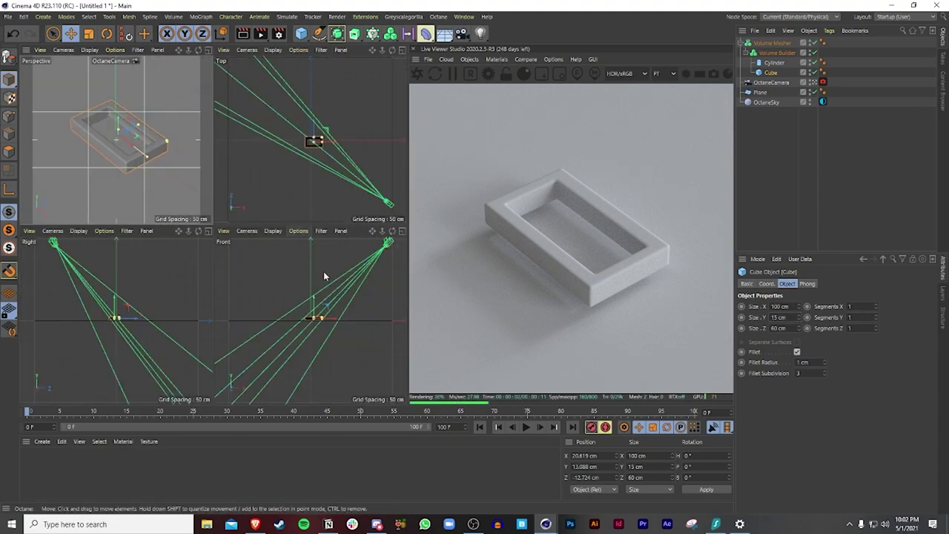
middle_click(323, 275)
scroll(248, 219, "up", 6)
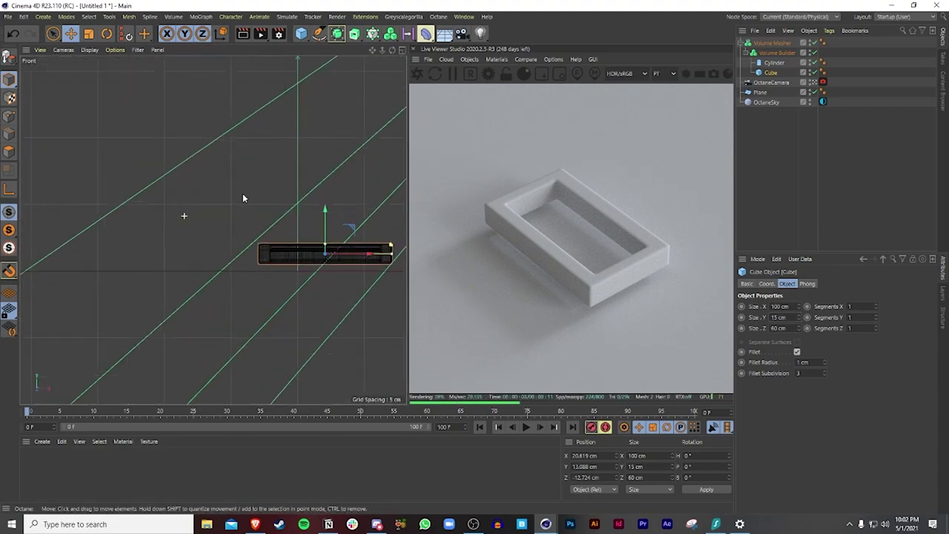
left_click(770, 43)
left_click_drag(276, 227, 276, 237)
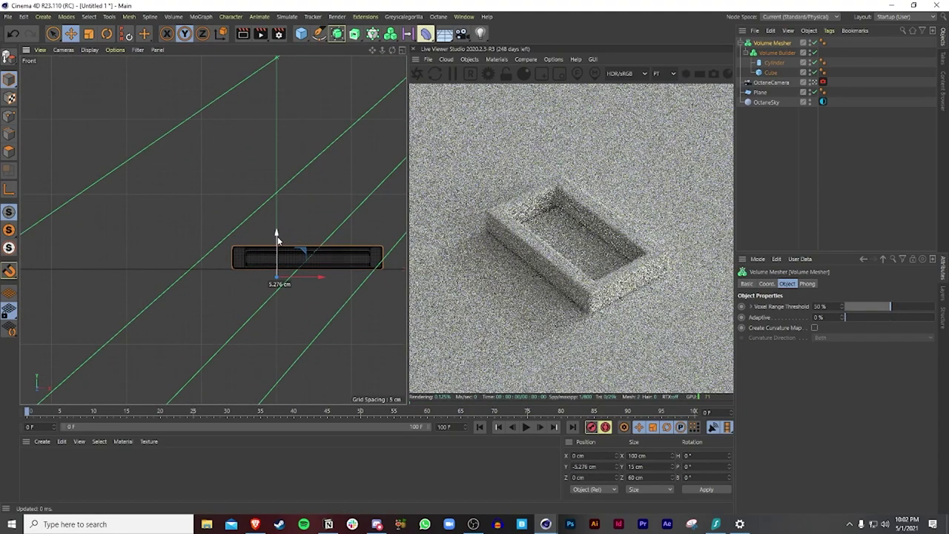
middle_click(182, 180)
middle_click(144, 173)
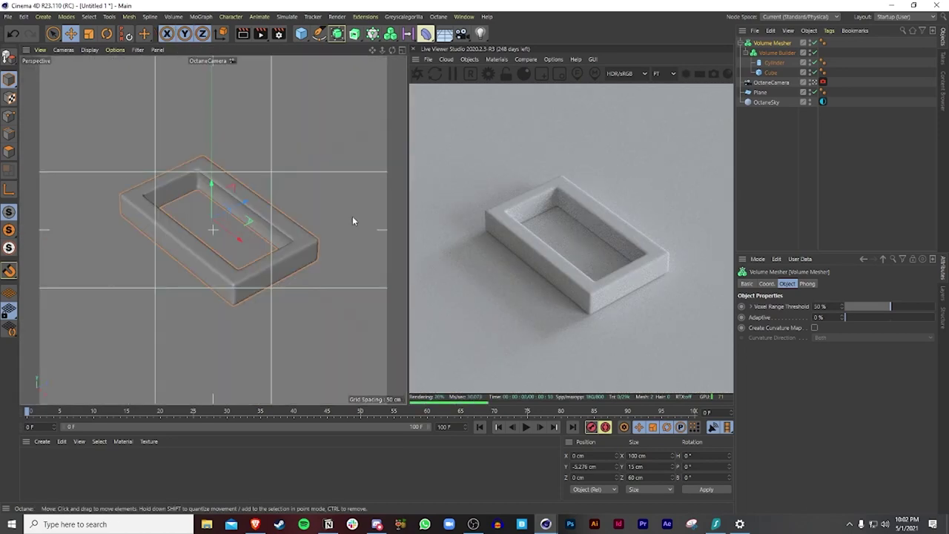
Examine how the subtracted cylinder lines up with the frame in the top and camera views.
left_click(774, 63)
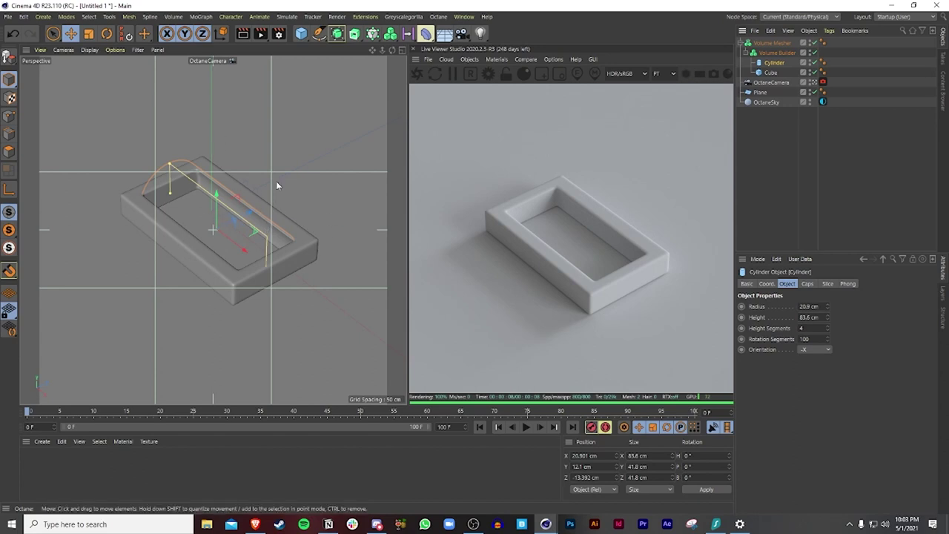
middle_click(252, 204)
middle_click(252, 204)
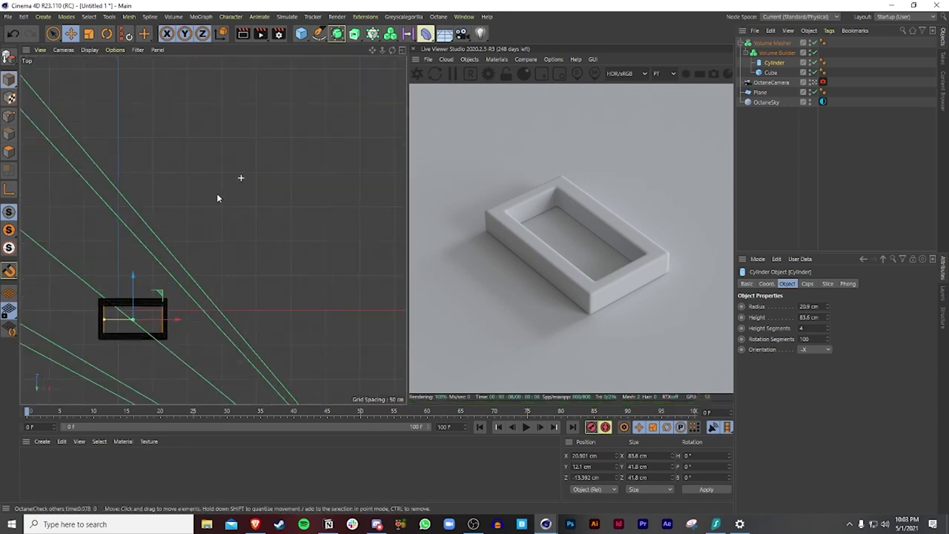
scroll(173, 268, "up", 2)
scroll(190, 205, "up", 4)
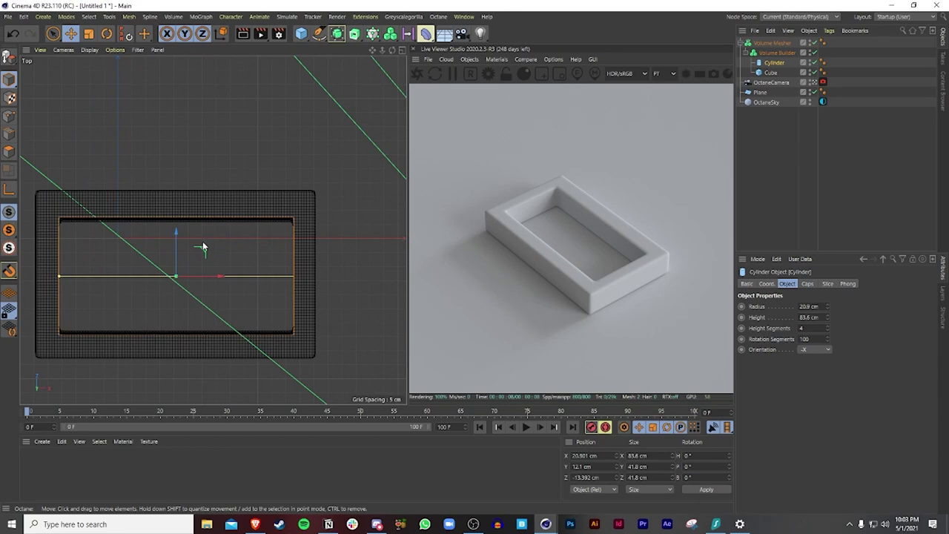
middle_click(202, 241)
middle_click(163, 176)
left_click(336, 217)
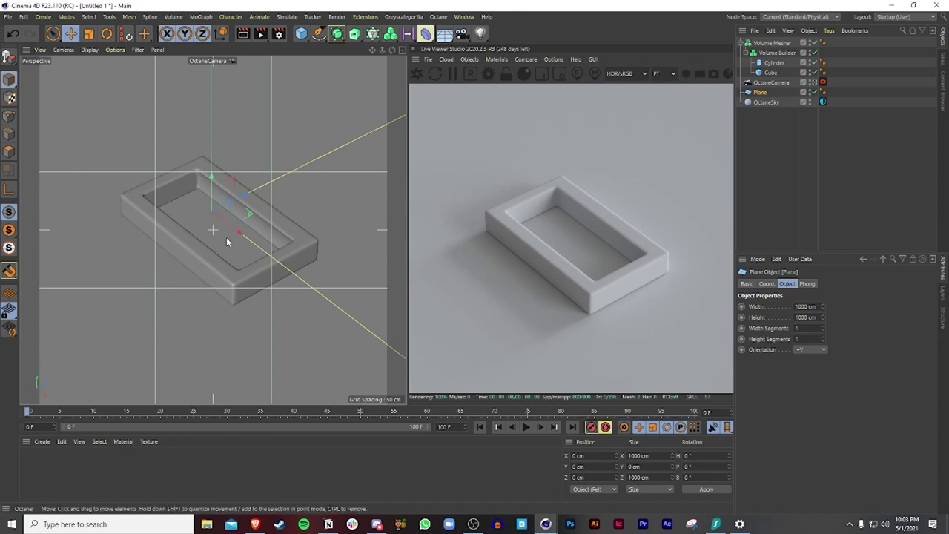
Rename the Volume Mesher as BASE and collapse its hierarchy.
double_click(774, 43)
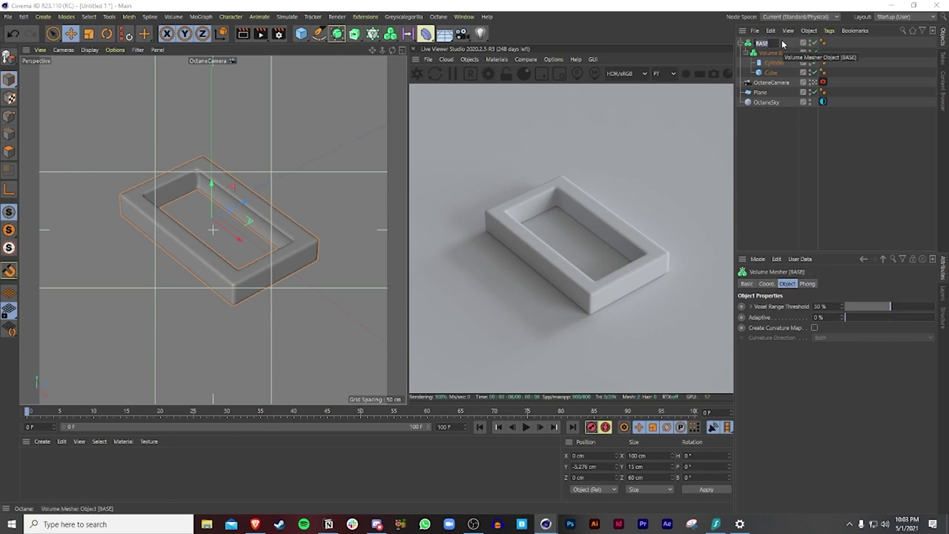
key("Return")
left_click(742, 45)
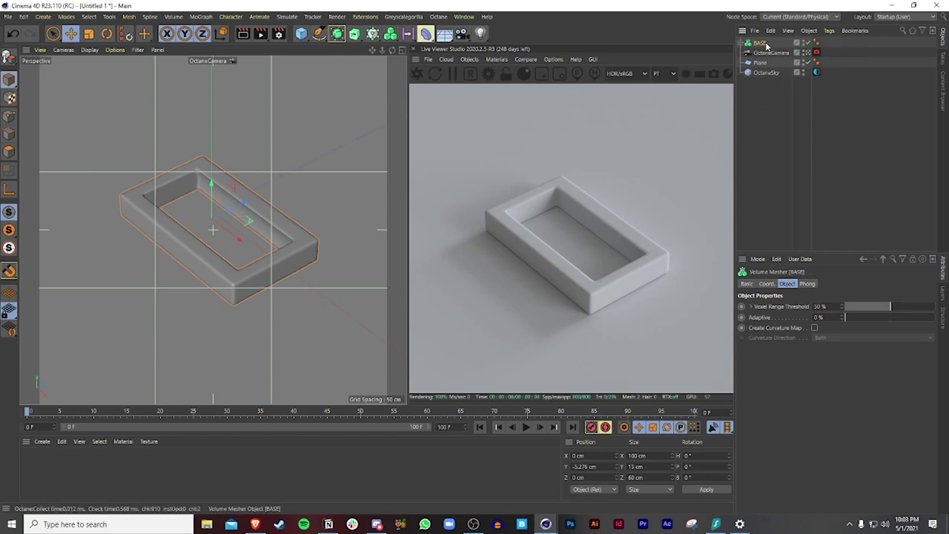
Duplicate the BASE volume mesher and rename the copy as CENTER.
left_click_drag(761, 42, 761, 43, "ctrl")
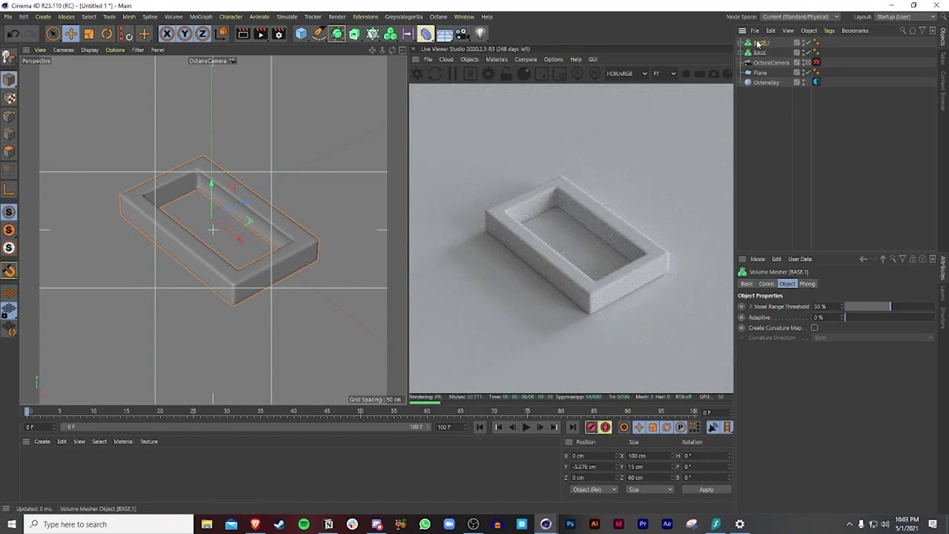
double_click(762, 43)
type("CENTER")
key("Return")
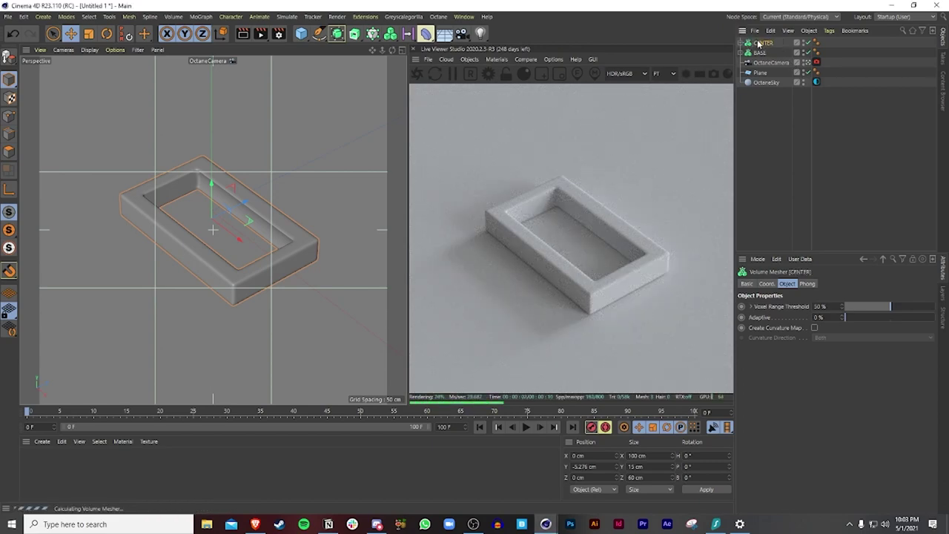
Narrow CENTER's cube to about 24.3 cm along Z and raise its subtracting cylinder to about 37.1 cm on Y.
left_click(741, 42)
left_click(758, 53)
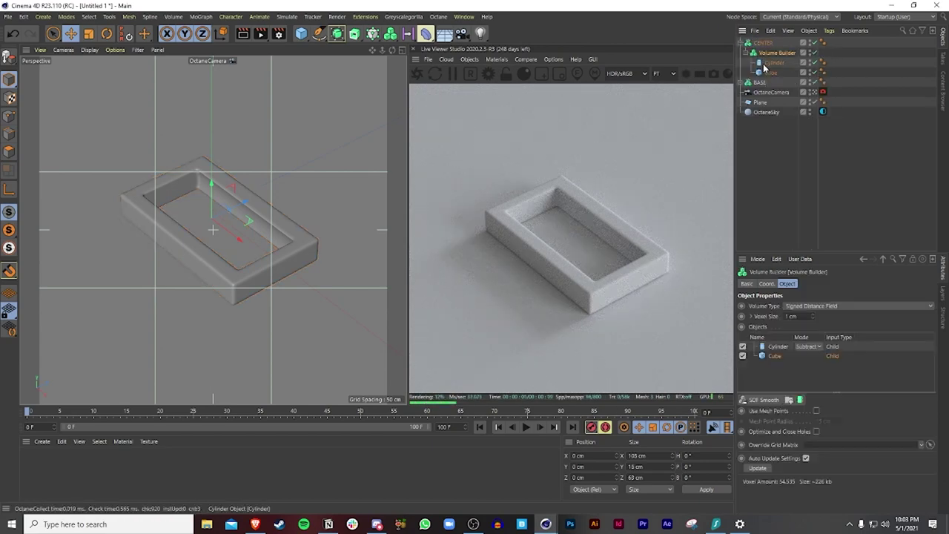
left_click(771, 72)
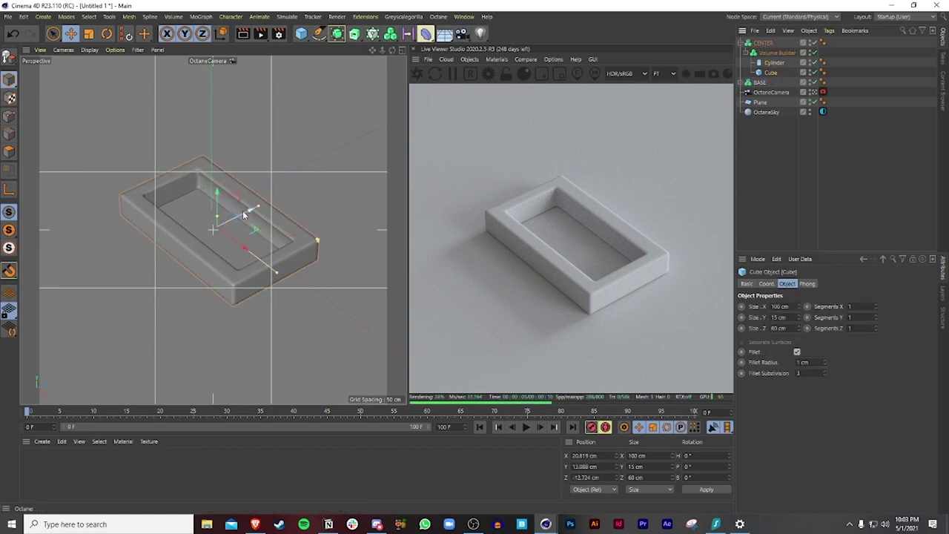
left_click_drag(257, 208, 220, 204)
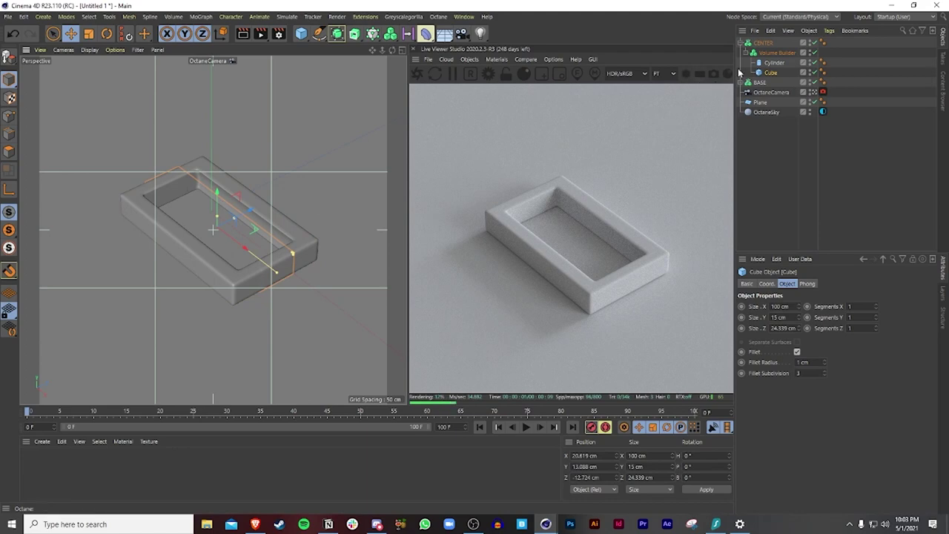
left_click(773, 62)
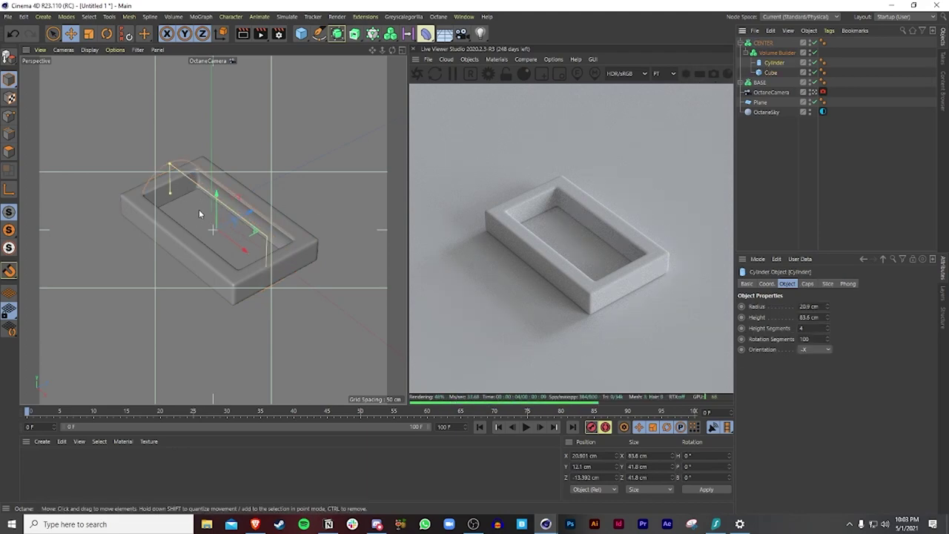
left_click_drag(215, 213, 223, 177)
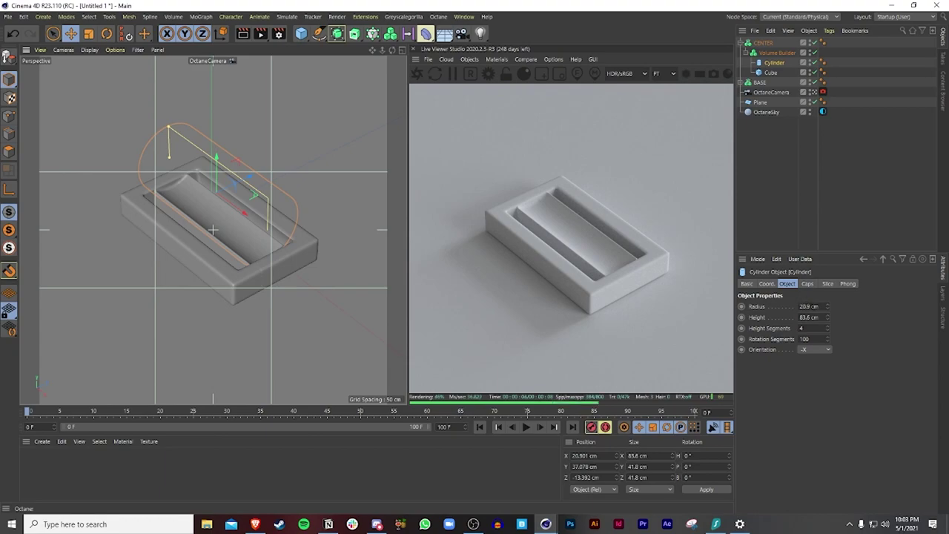
Set the CENTER subtracting cylinder's radius to 15 cm and lower it to about 26.5 cm on Y.
key("Return")
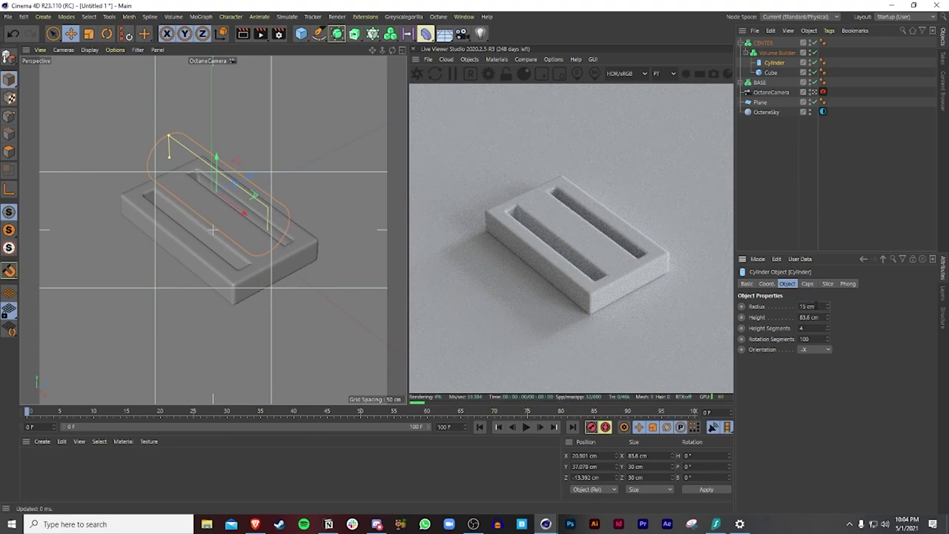
left_click_drag(218, 160, 217, 173)
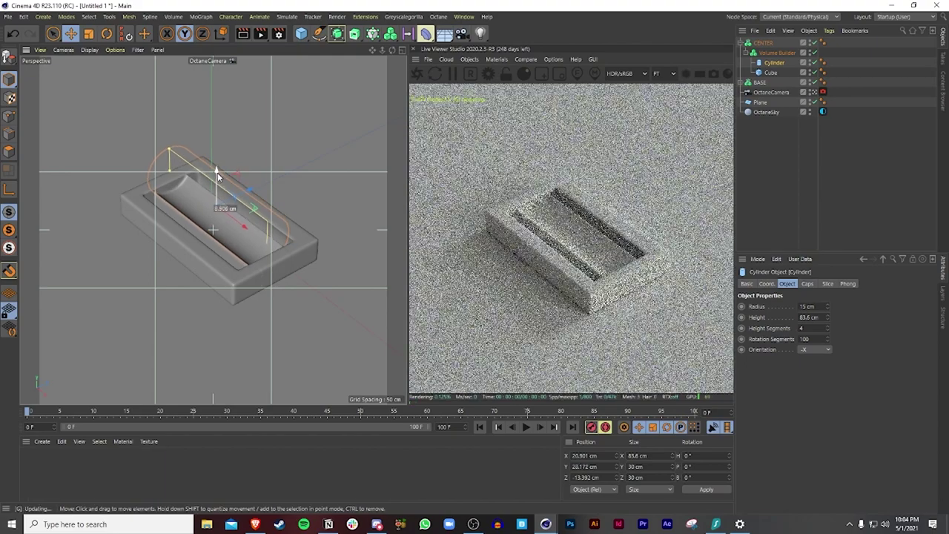
Raise CENTER's cube to about 16.5 cm on Y so that it stands above the BASE frame.
left_click(770, 72)
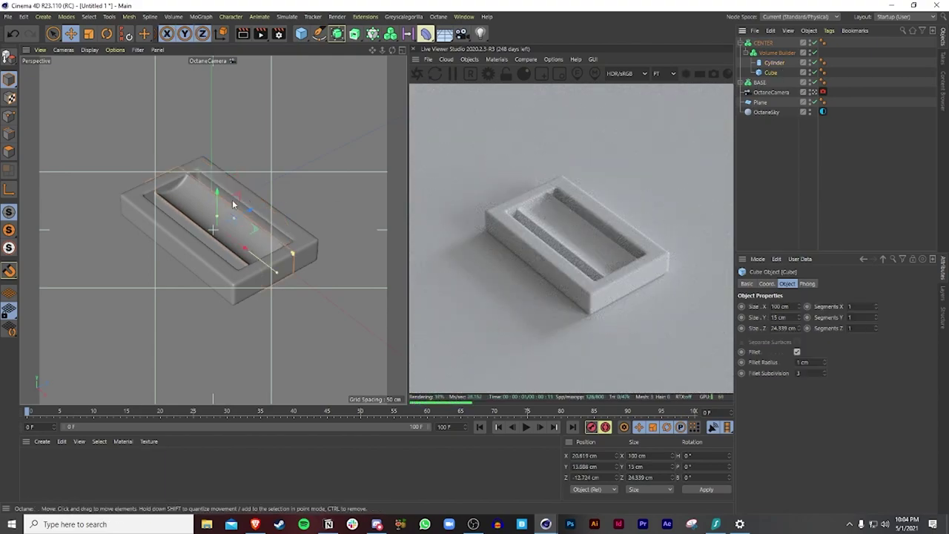
left_click_drag(217, 200, 219, 195)
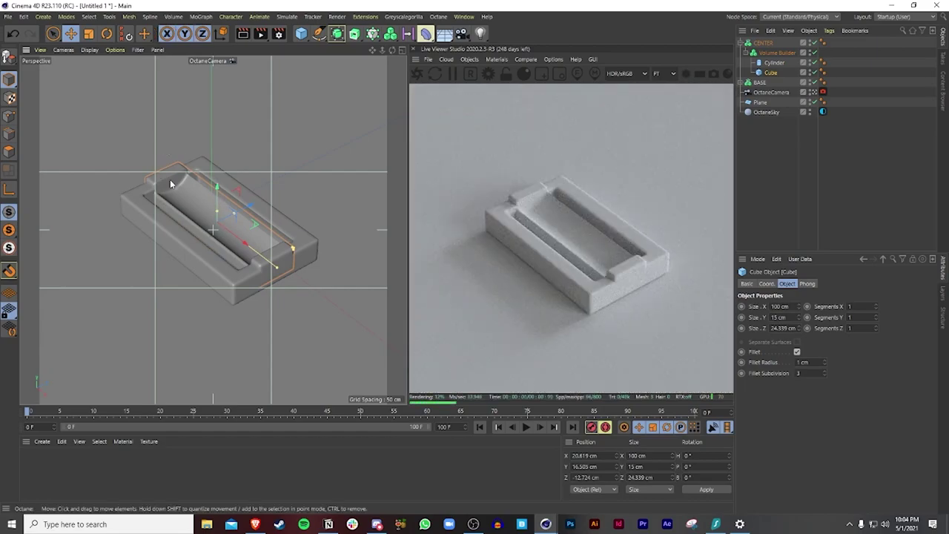
scroll(192, 209, "up", 3)
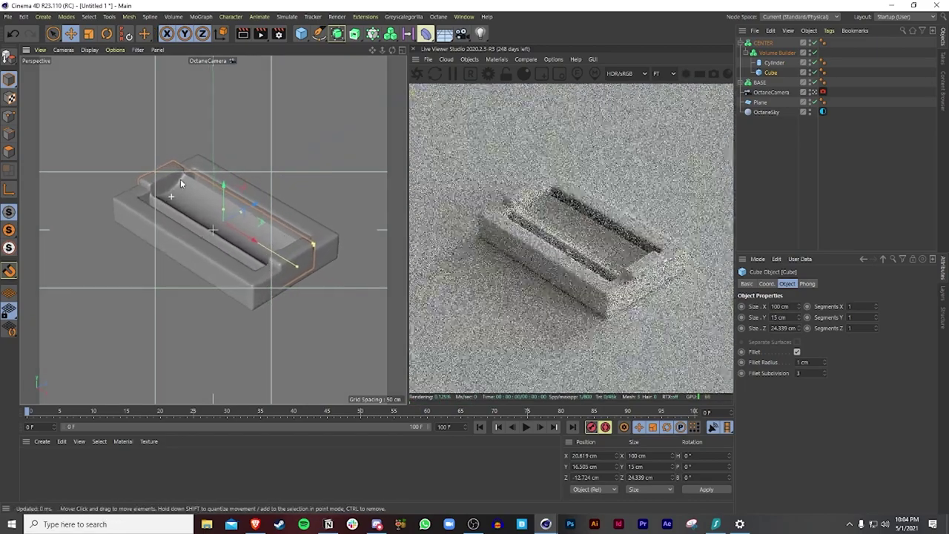
mouse_move(172, 203)
left_mouse_down("alt")
mouse_move(151, 201)
mouse_move(163, 189)
mouse_move(177, 214)
left_mouse_up("alt")
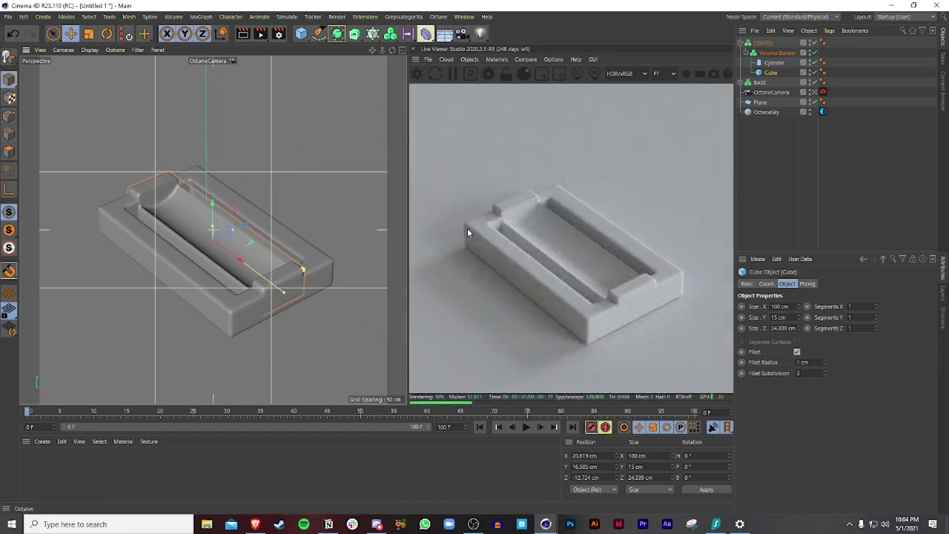
Shrink the subtracting cylinder to a radius of about 10.2 cm and height of about 65.4 cm, and lower it to about 23.6 cm on Y.
left_click(255, 219)
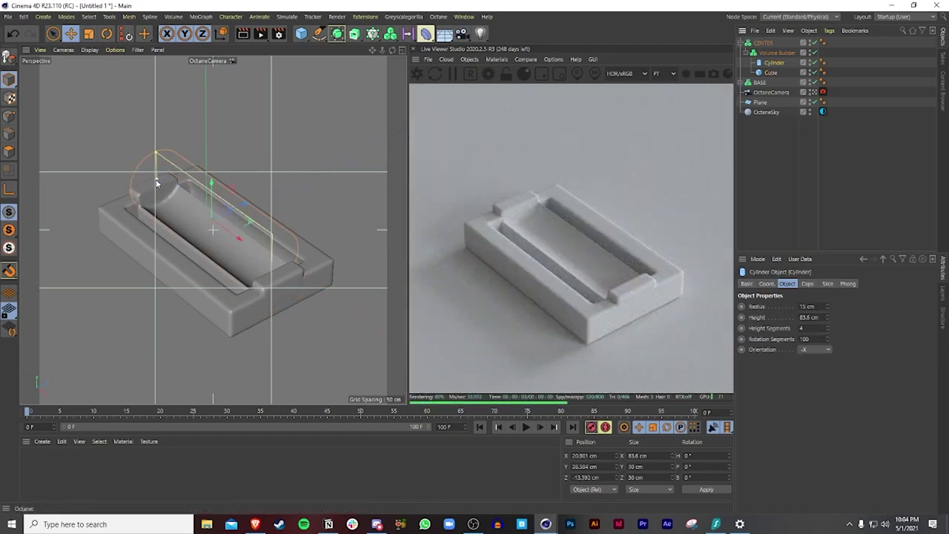
left_click_drag(156, 180, 207, 191)
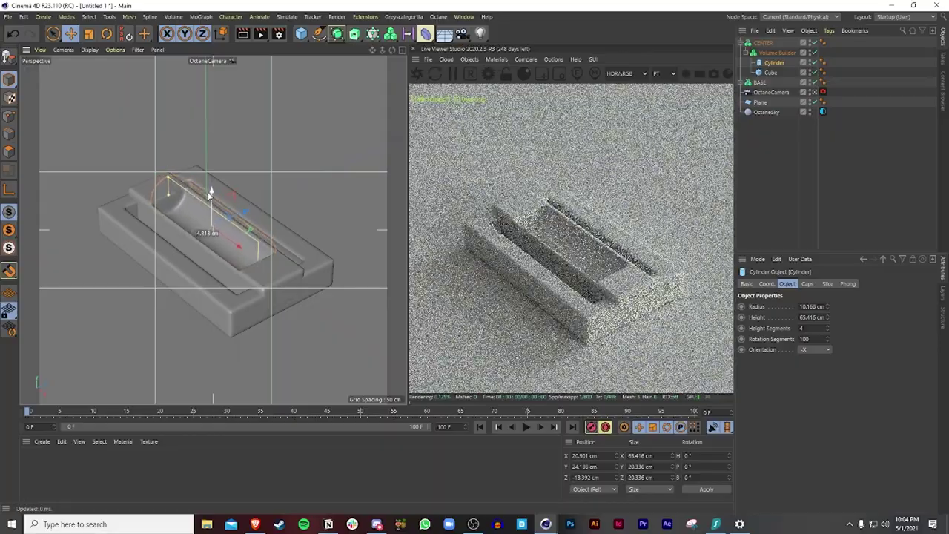
left_click_drag(231, 235, 201, 274, "alt")
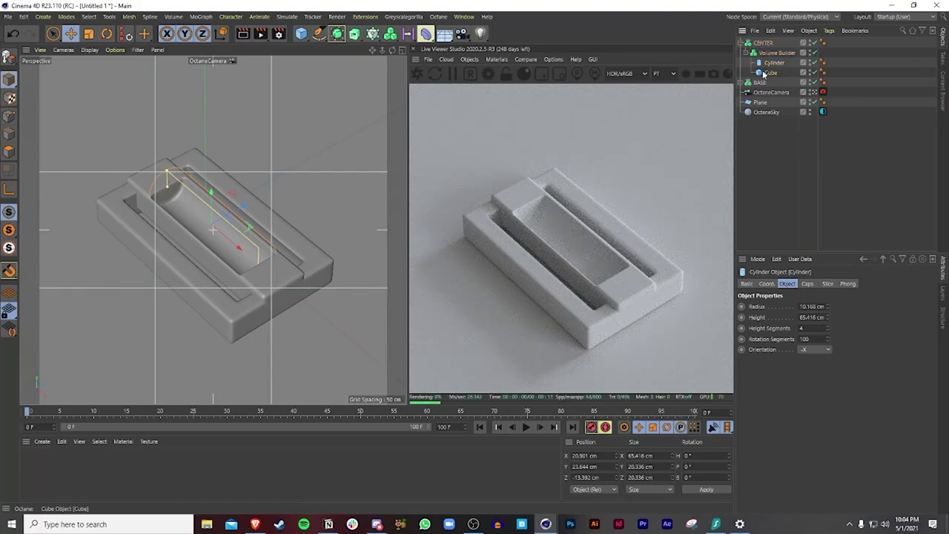
Raise CENTER's cube further, to about 18.4 cm on Y.
left_click(770, 73)
left_click_drag(214, 202, 214, 189)
left_click_drag(182, 222, 172, 247, "alt")
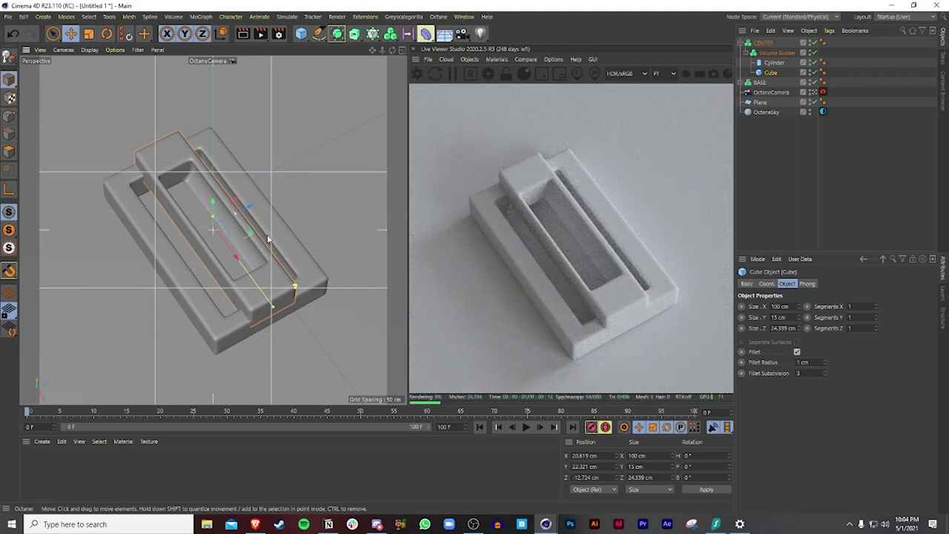
mouse_move(208, 211)
left_mouse_down("alt")
mouse_move(198, 207)
mouse_move(214, 201)
left_mouse_up("alt")
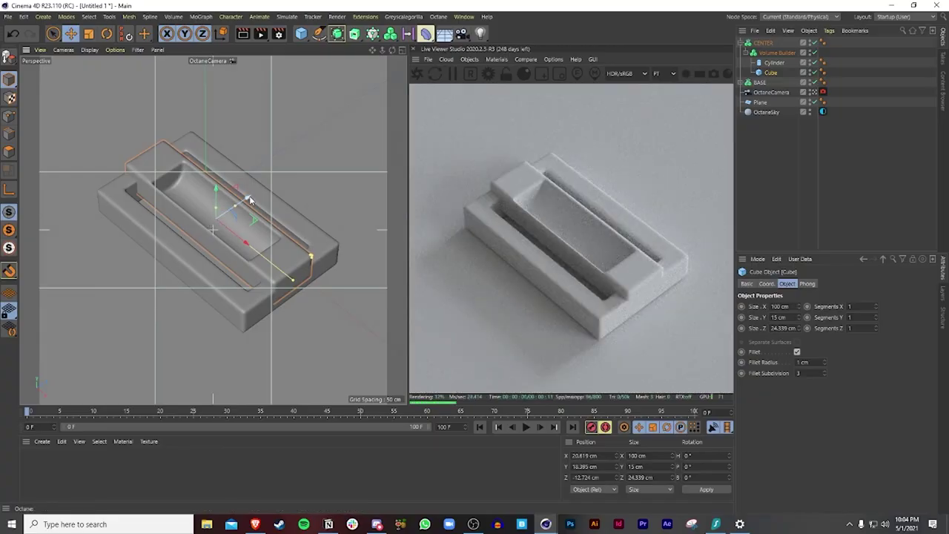
left_click_drag(250, 202, 226, 167, "alt")
left_click(764, 65)
left_click(768, 72)
left_click(767, 65)
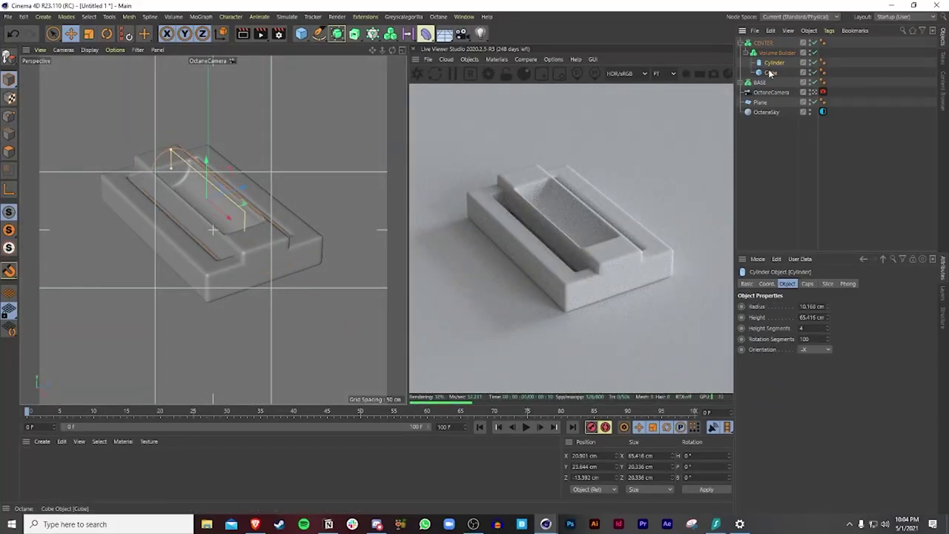
left_click(769, 72)
left_click(770, 65)
left_click(771, 72)
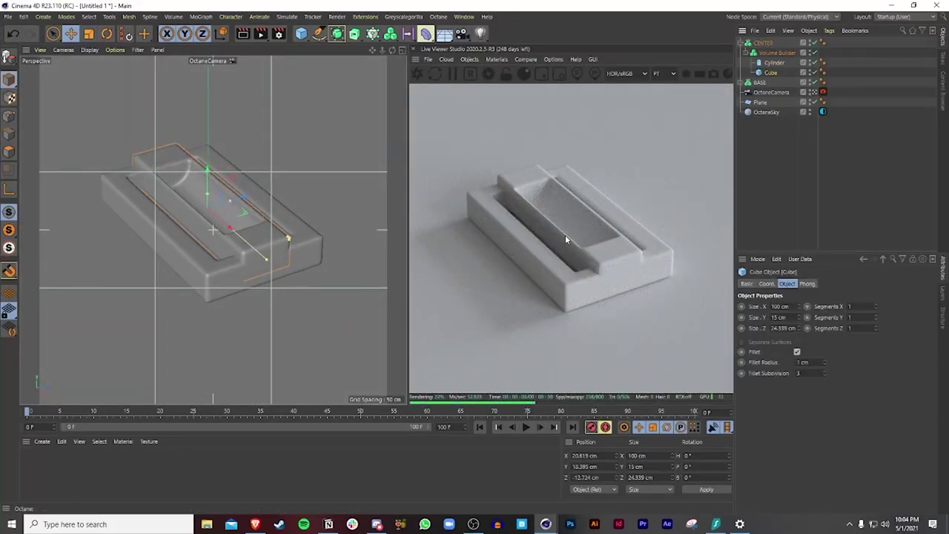
Add a second, empty Volume Builder inside the CENTER mesher and expand the original builder's hierarchy.
left_click(752, 57)
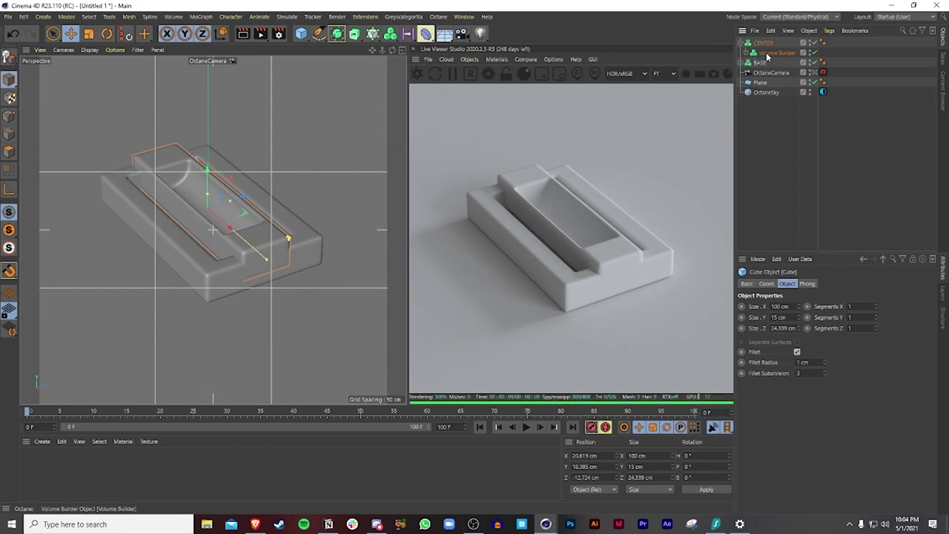
left_click(762, 43)
left_click_drag(389, 37, 438, 43)
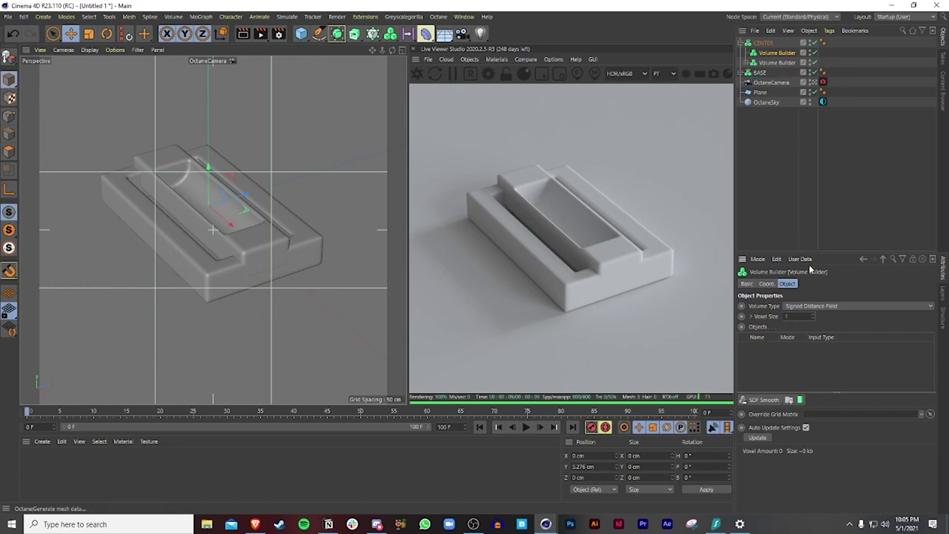
left_click(744, 62)
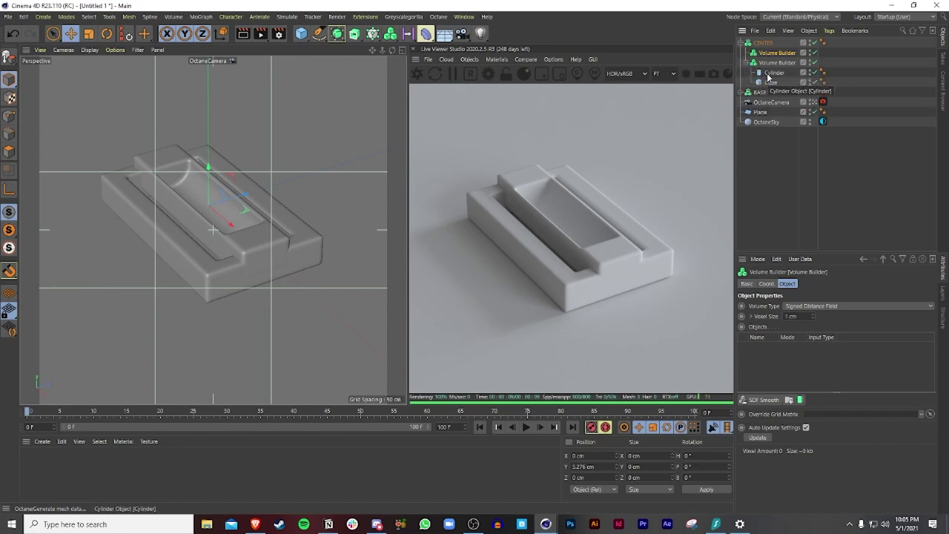
mouse_move(767, 75)
left_mouse_down()
mouse_move(769, 63)
mouse_move(767, 73)
left_mouse_up()
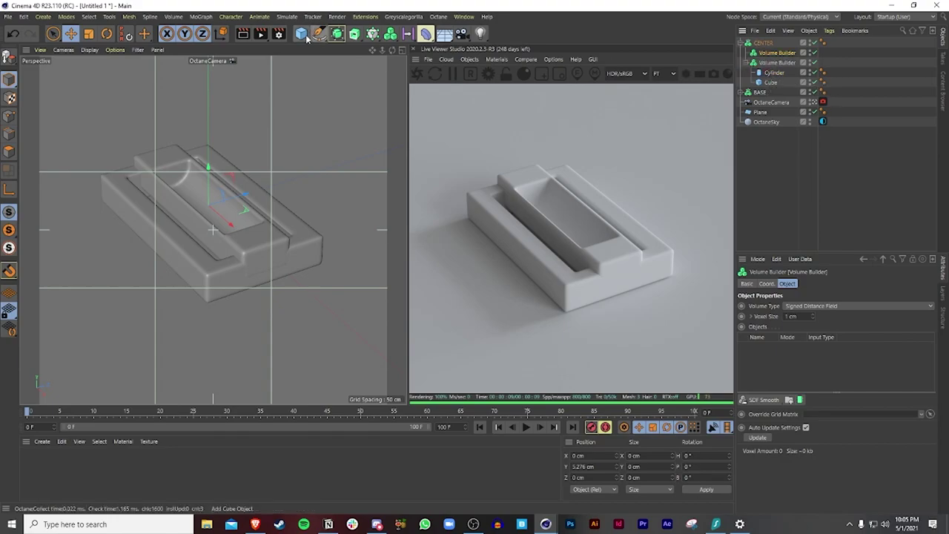
Add a new cylinder, scale it down to about 13.9 cm wide and 27.8 cm tall, and move it to about -12.4 cm on Z.
left_click_drag(301, 34, 489, 47)
key("t")
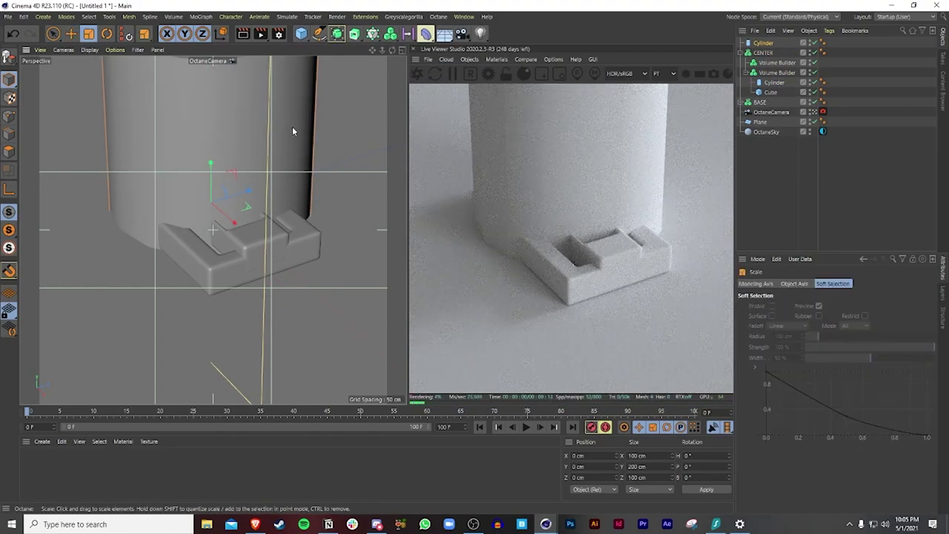
left_click_drag(292, 127, 31, 273)
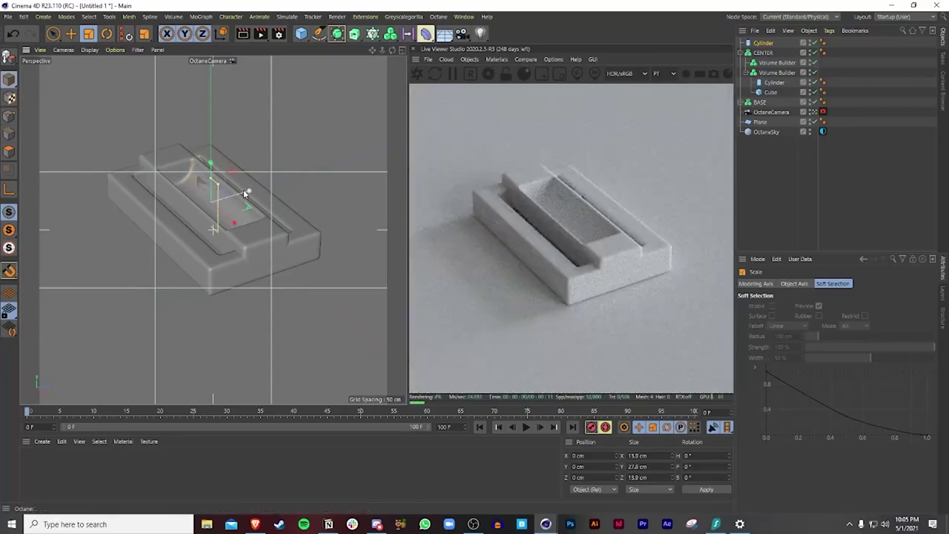
key("e")
left_click_drag(236, 192, 220, 201)
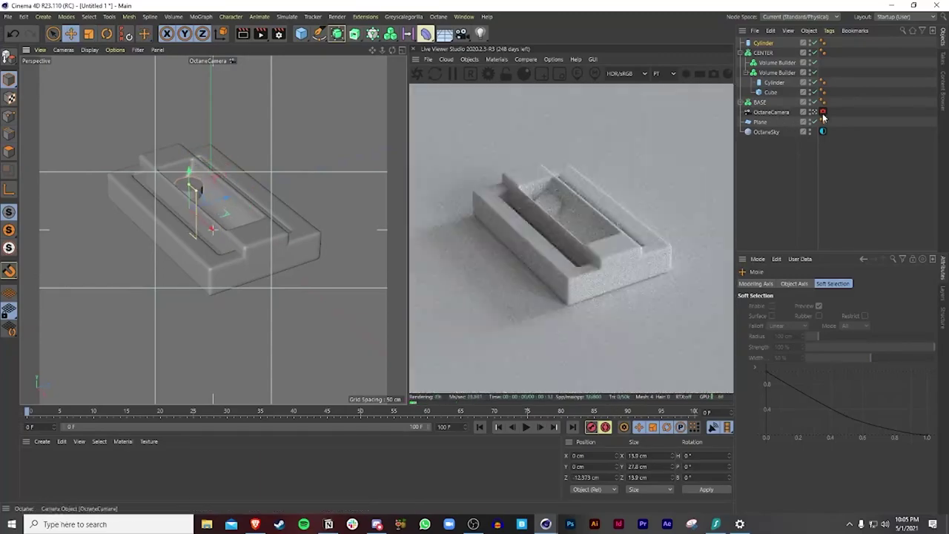
Switch the viewport from the Octane camera to the default camera and set the new cylinder's orientation to -X.
scroll(312, 181, "down", 10)
left_click(232, 61)
scroll(214, 221, "up", 8)
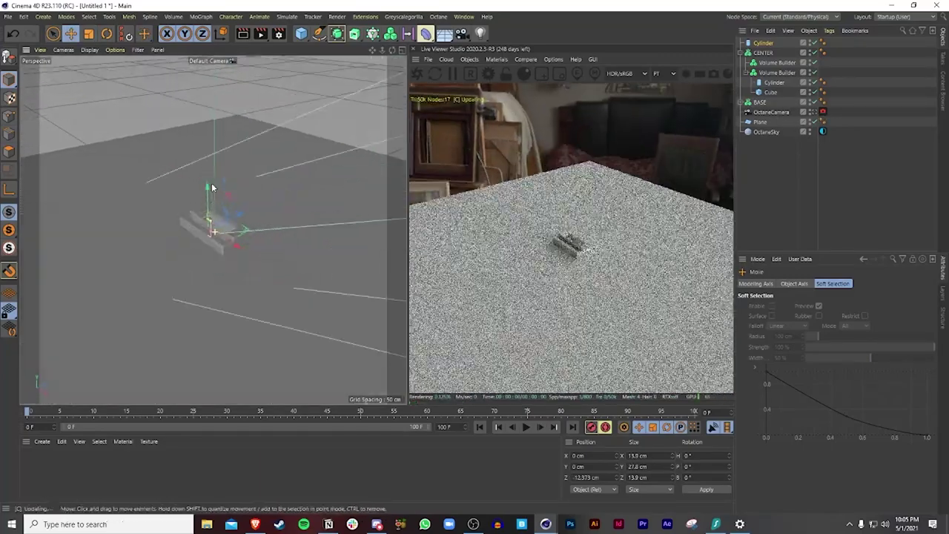
middle_click_drag(227, 102, 238, 195, "alt")
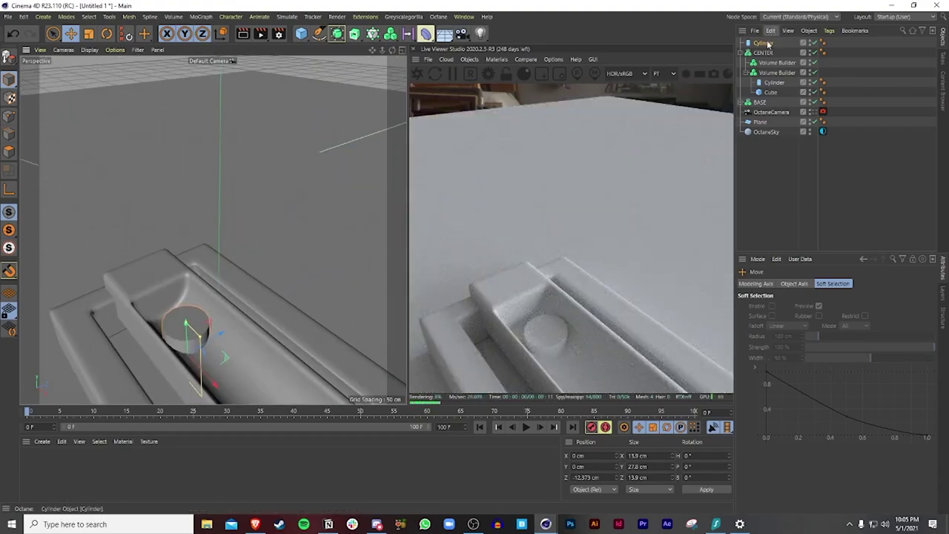
left_click(768, 45)
left_click(805, 371)
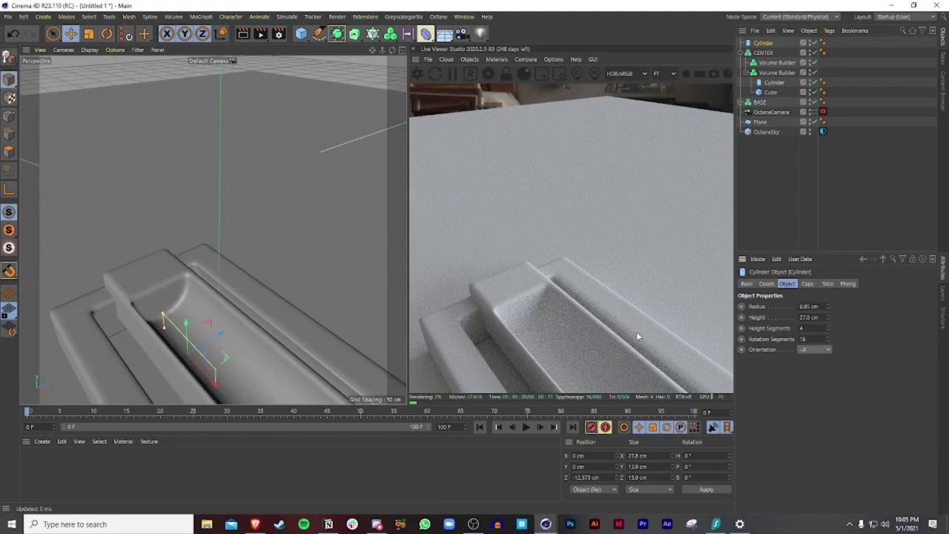
Set the new cylinder's radius to 3 cm and height to 20 cm, and position it at about 12 cm on Y inside the trough.
left_click_drag(189, 339, 92, 369)
key("t")
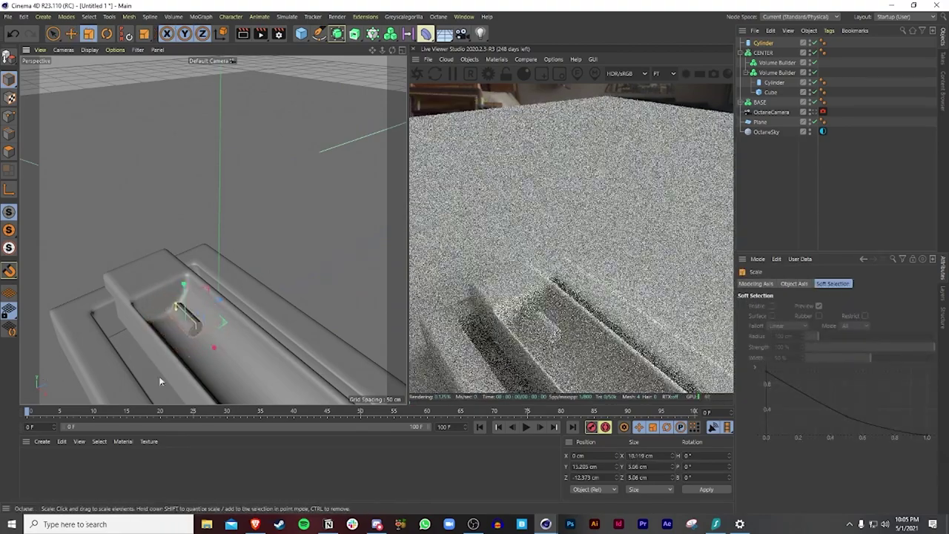
left_click(762, 43)
double_click(811, 306)
type("3")
key("Return")
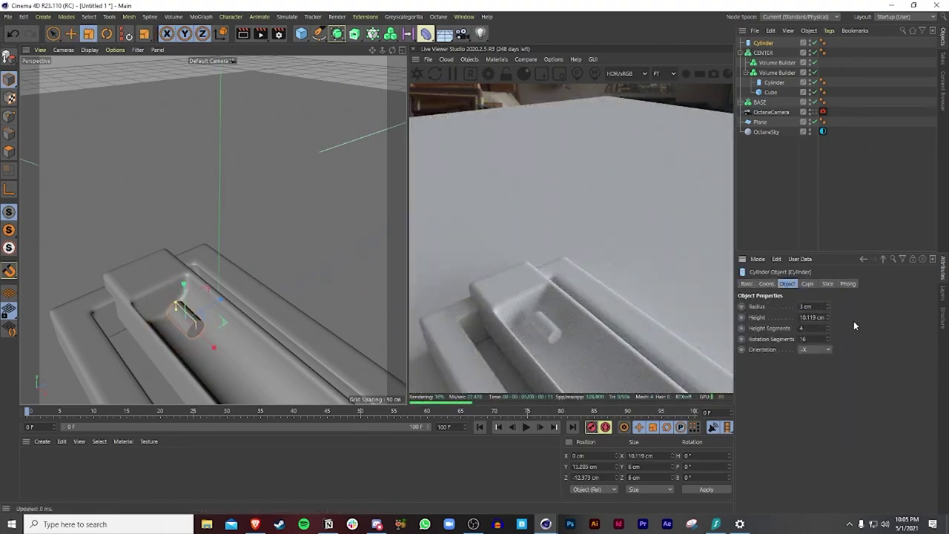
double_click(819, 317)
type("20")
key("Return")
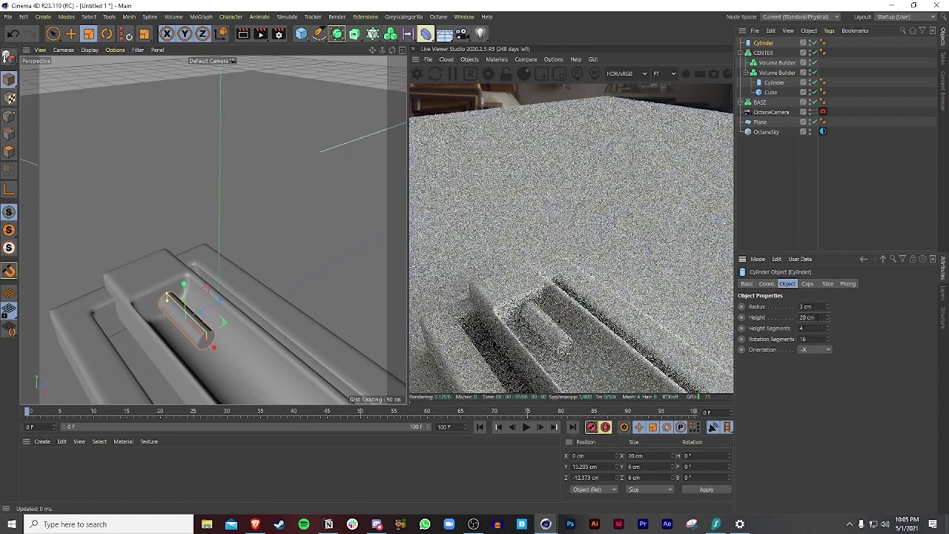
key("e")
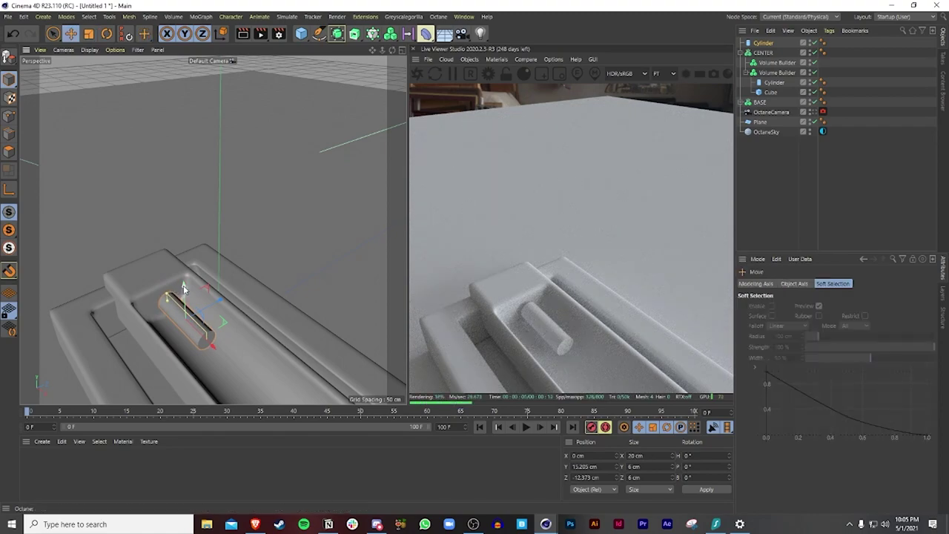
left_click_drag(185, 285, 185, 295)
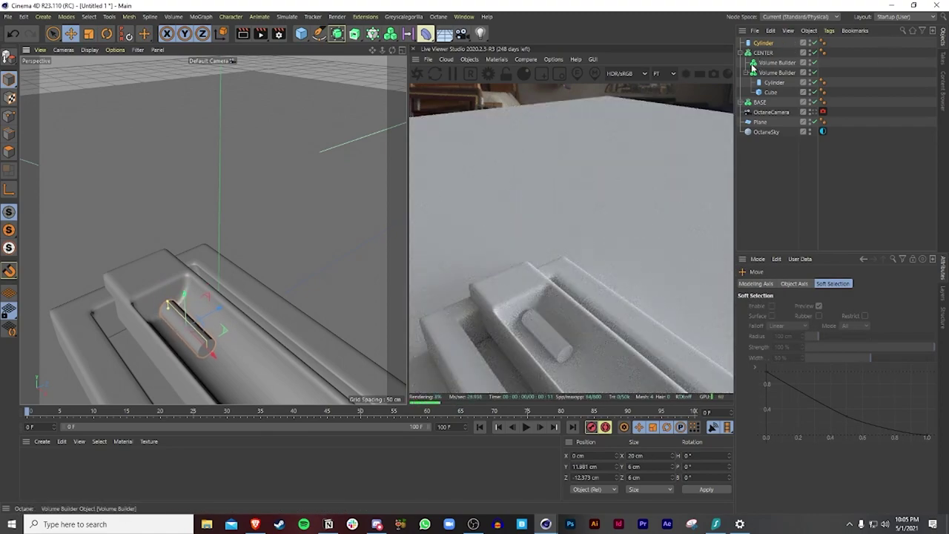
Nest the small cylinder in CENTER's original Volume Builder and move it to about -9.1 cm on X, into the trough's end wall.
left_click(762, 62)
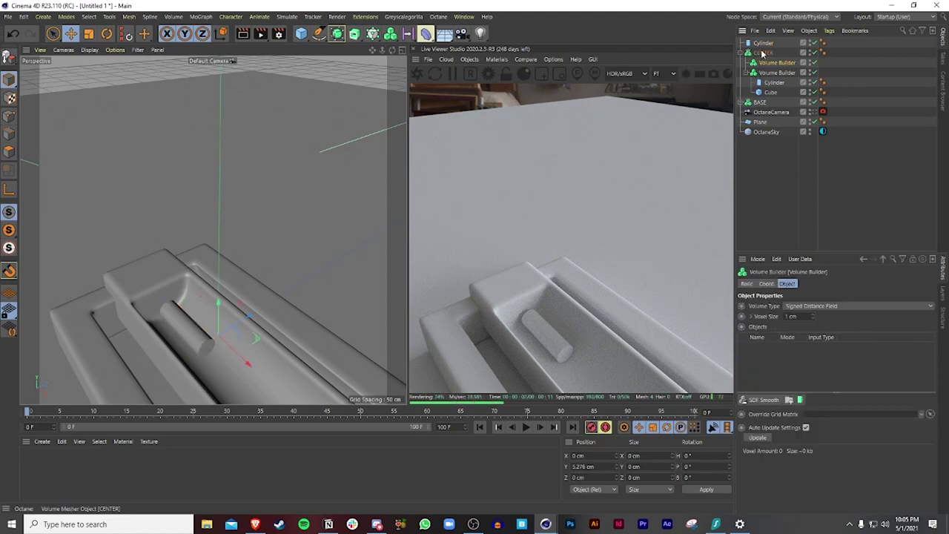
left_click_drag(762, 43, 771, 72)
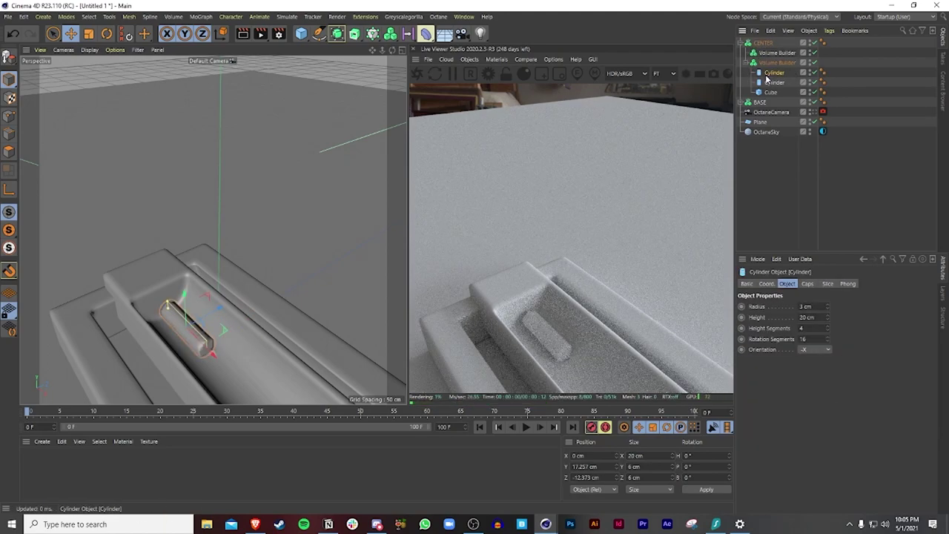
left_click_drag(213, 348, 193, 335)
Set the small cylinder's mode to Subtract in CENTER's original Volume Builder.
left_click(771, 64)
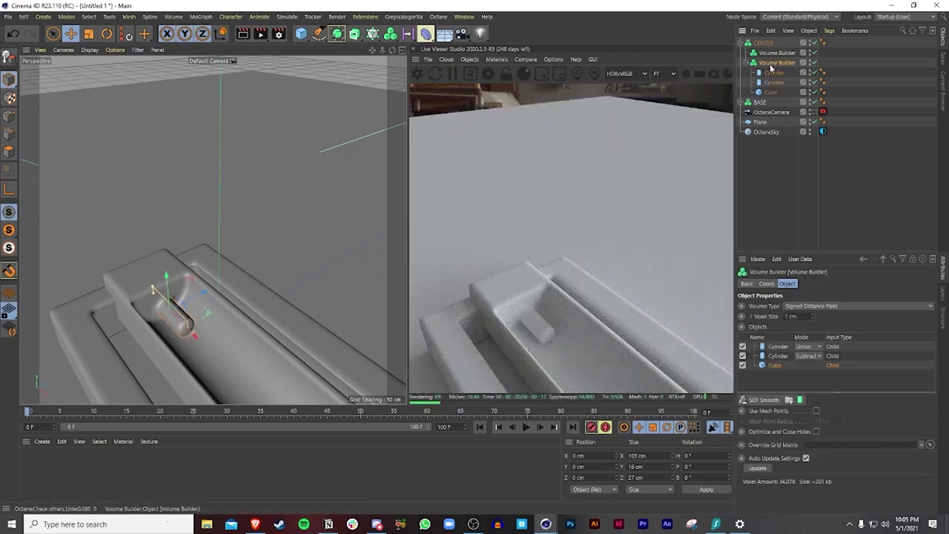
left_click(807, 346)
left_click(808, 366)
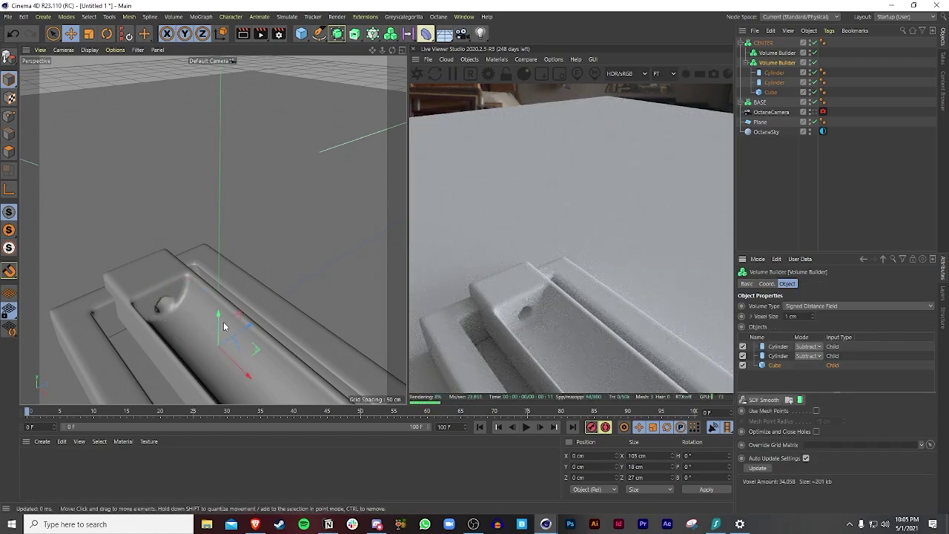
Raise the small subtracting cylinder to about 19.2 cm on Y within the trough's end wall.
left_click_drag(220, 322, 219, 315)
key("ctrl+z")
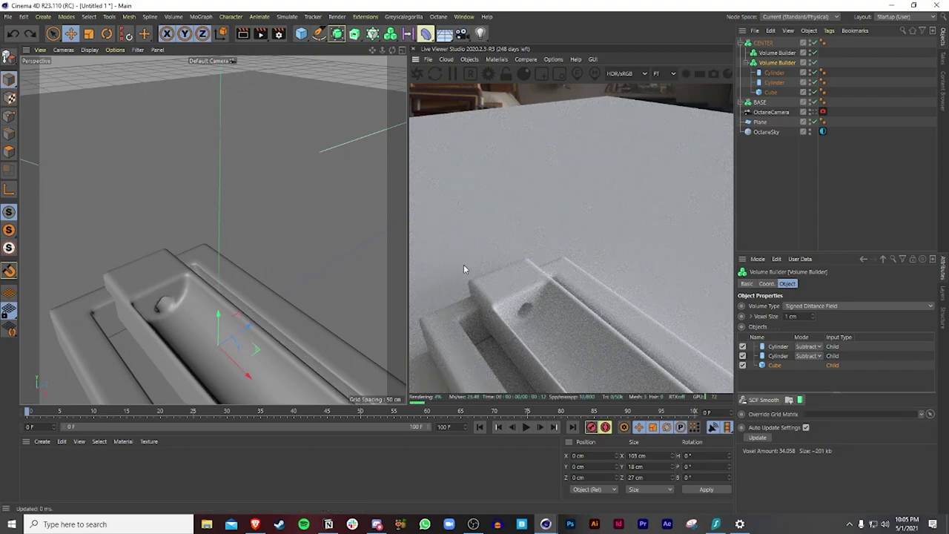
left_click(770, 74)
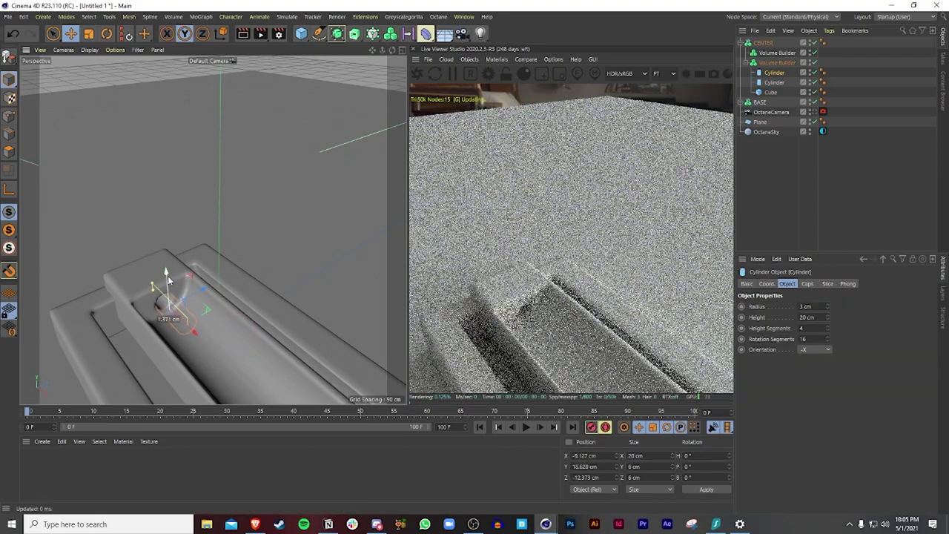
left_click_drag(192, 312, 156, 297, "alt")
right_click_drag(157, 296, 163, 259, "alt")
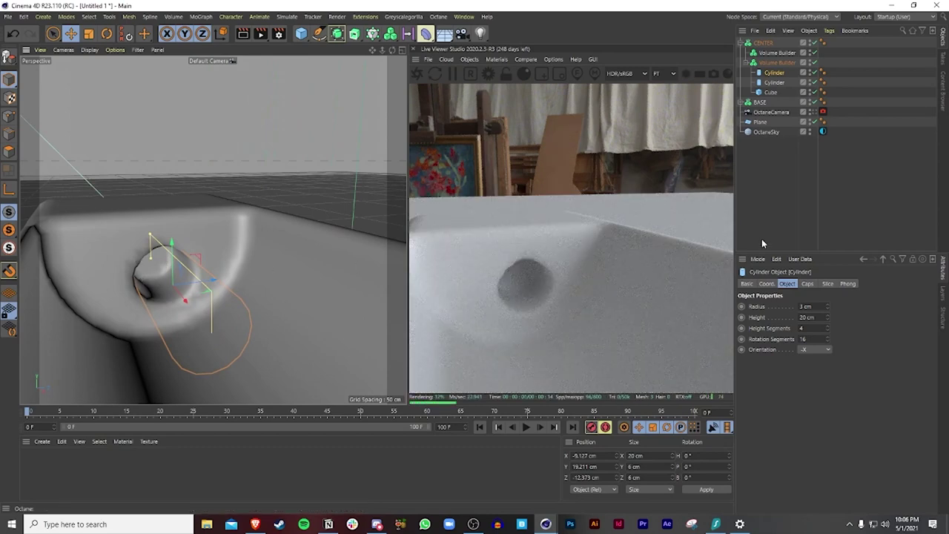
Set the voxel size of CENTER's original Volume Builder to 0.8 cm.
left_click(776, 63)
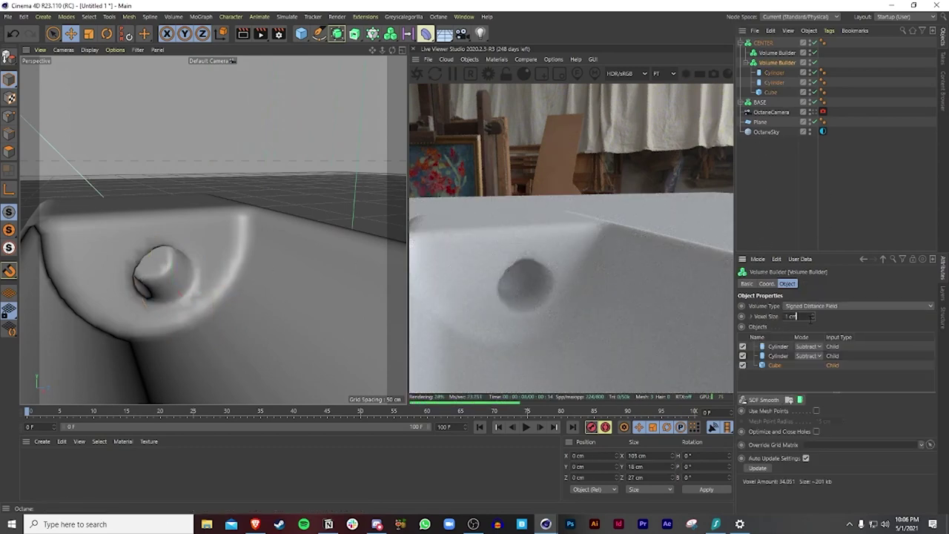
left_click_drag(811, 317, 811, 319)
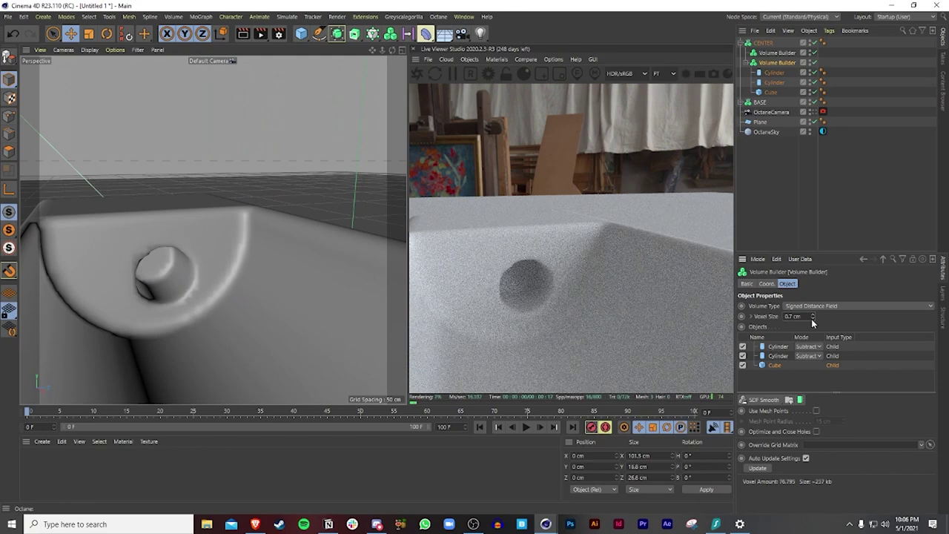
left_click(811, 318)
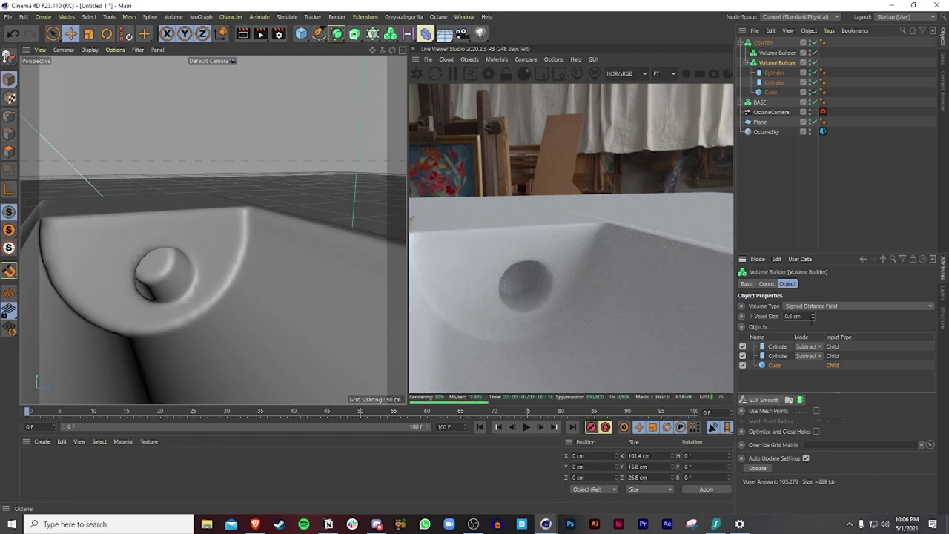
Move the small subtracting cylinder in the top view to about -10.4 cm on X and -14.3 cm on Z.
middle_click(343, 312)
middle_click(300, 203)
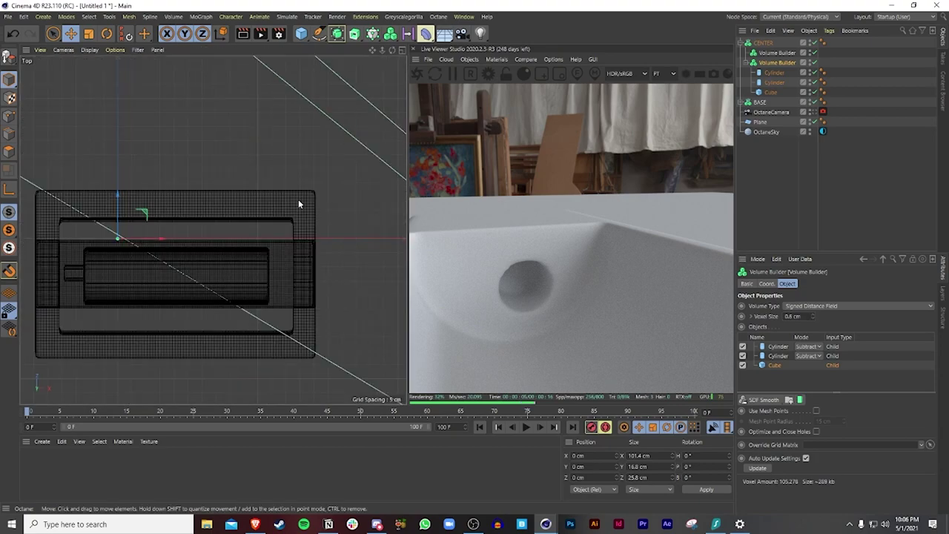
scroll(143, 268, "up", 2)
middle_click_drag(78, 273, 204, 231, "alt")
scroll(205, 231, "up", 4)
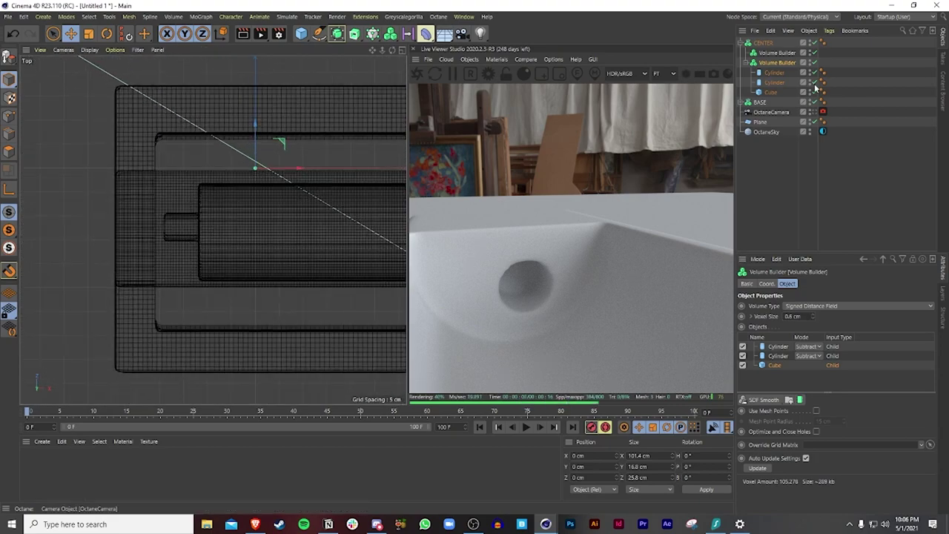
left_click(774, 73)
left_click_drag(211, 209, 220, 237)
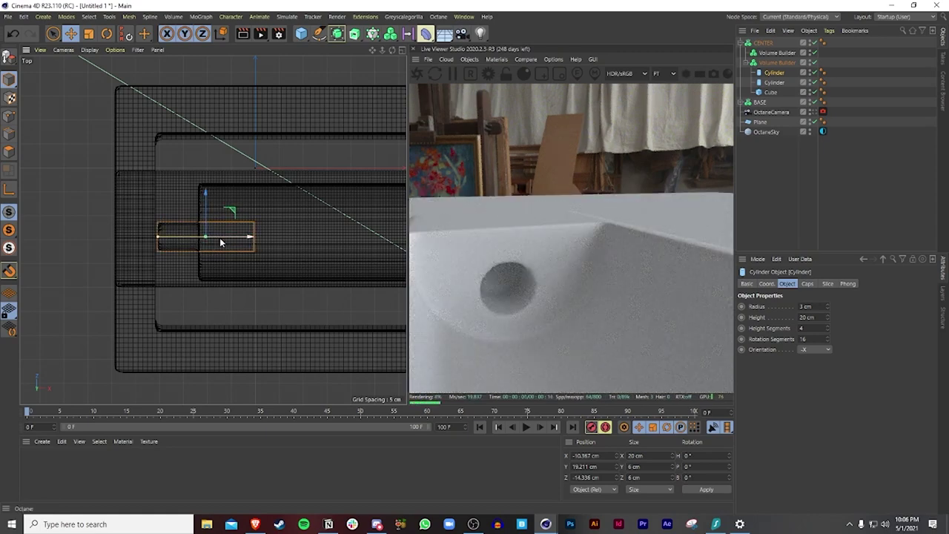
Raise the small subtracting cylinder to about 20.2 cm on Y in the perspective view.
middle_click(210, 239)
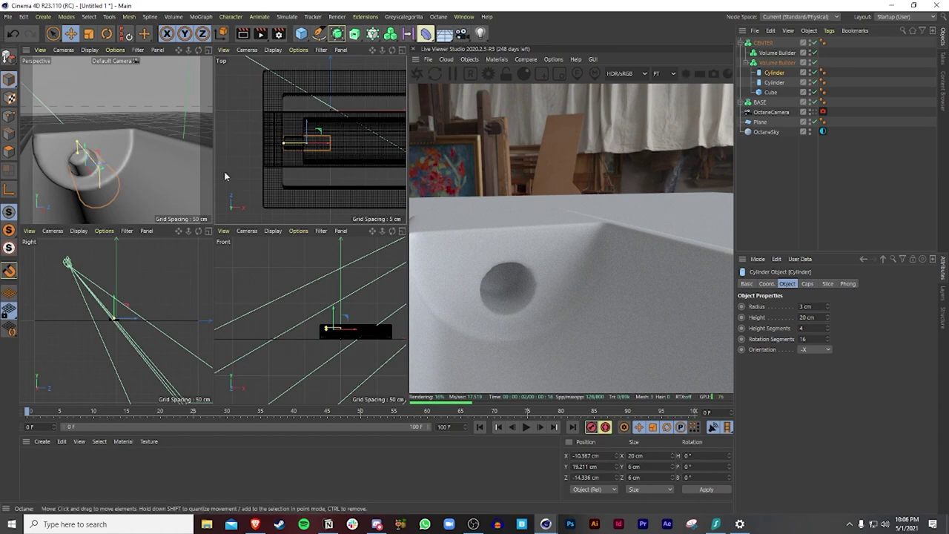
middle_click(288, 175)
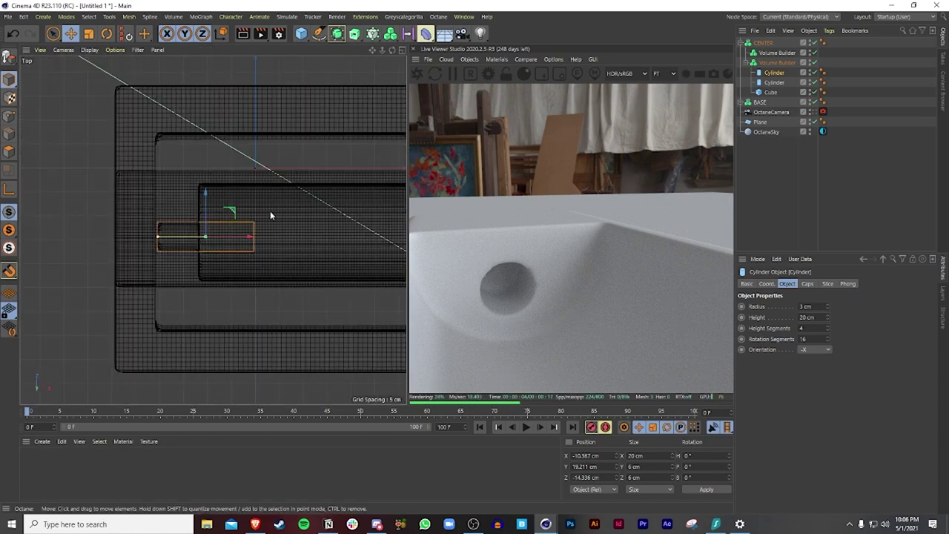
middle_click(269, 214)
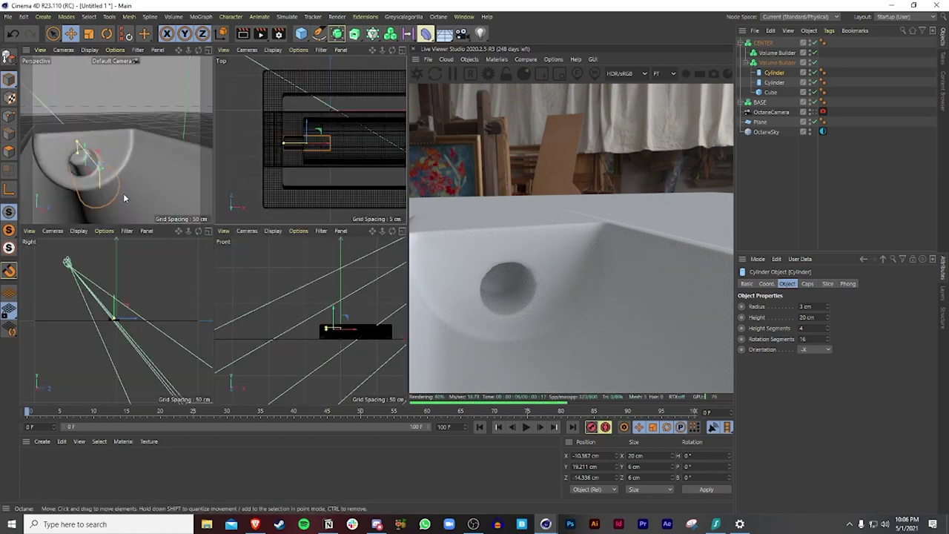
middle_click(123, 197)
left_click_drag(151, 249, 151, 238)
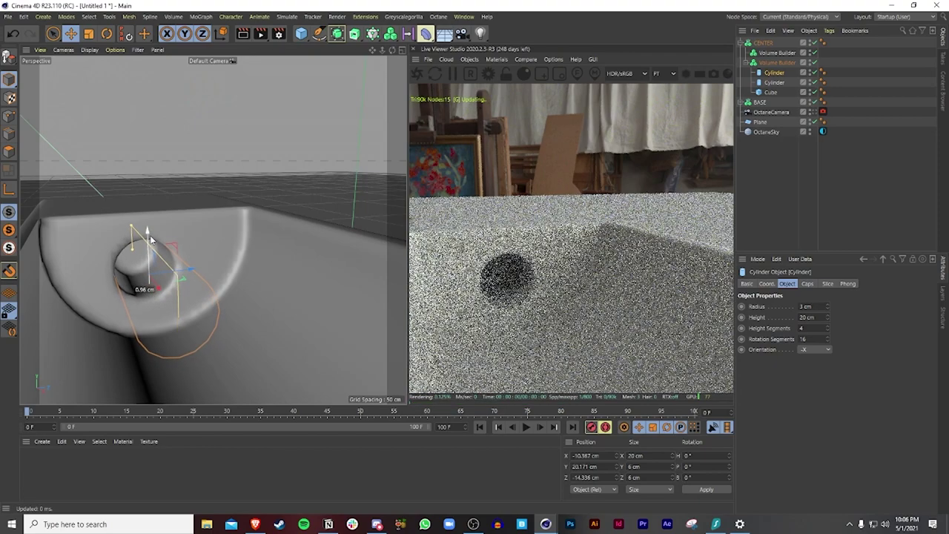
Shift the small subtracting cylinder to -12.9 cm on Z in the top view to centre it in the end wall.
middle_click(160, 232)
middle_click(163, 190)
middle_click(293, 179)
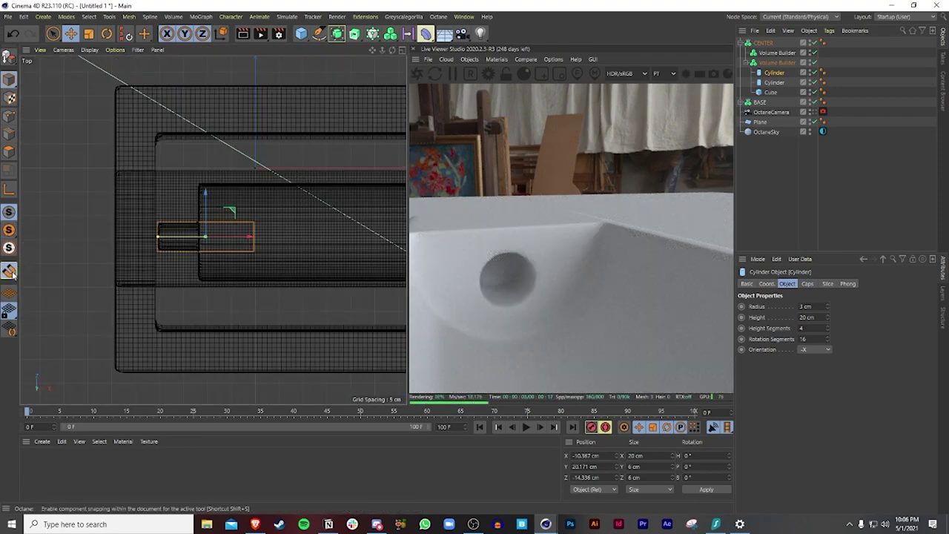
left_click_drag(11, 274, 64, 413)
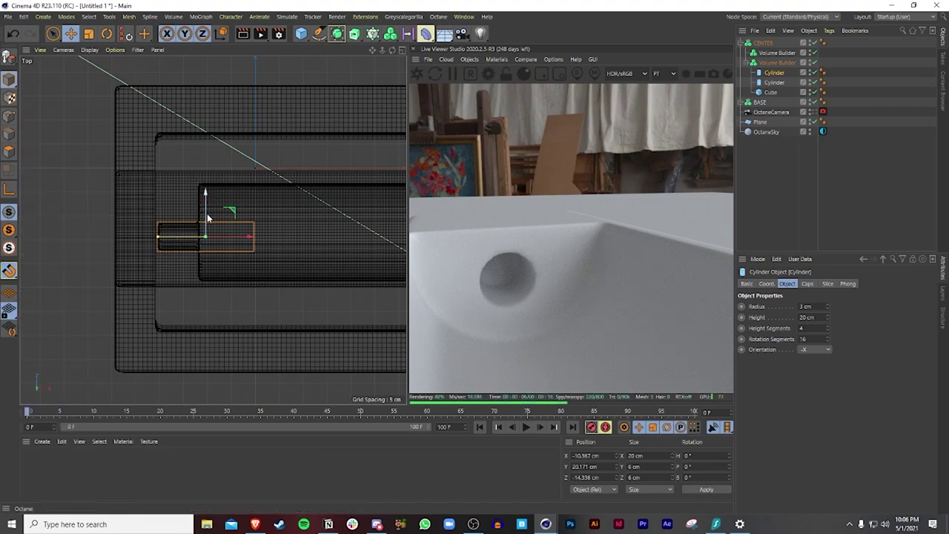
left_click_drag(207, 217, 215, 210)
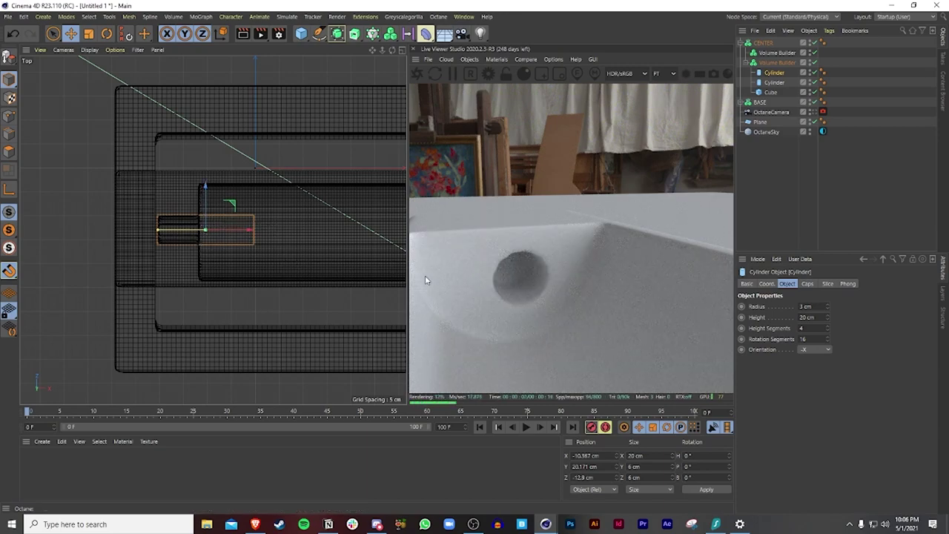
Examine the hole in the trough's end wall from the perspective and top views.
middle_click(275, 275)
middle_click(107, 177)
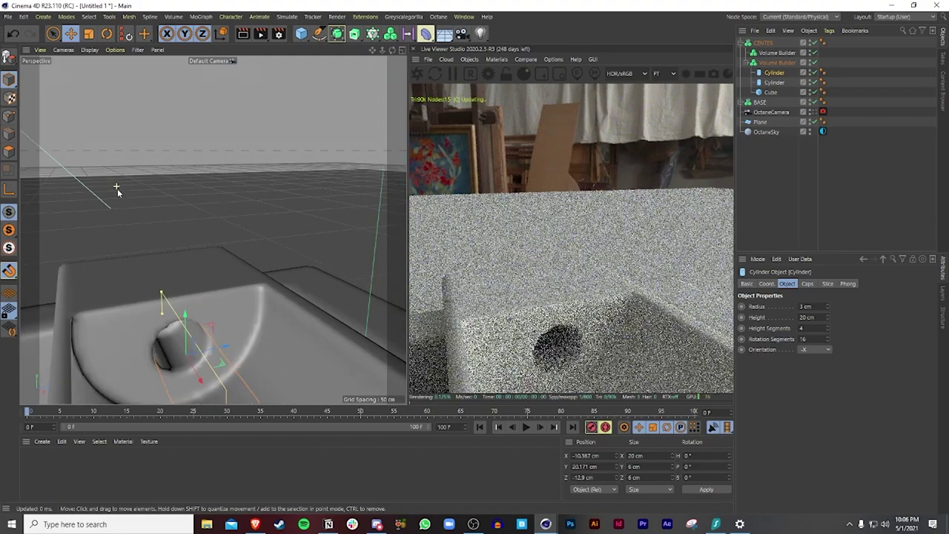
middle_click_drag(117, 190, 45, 123, "alt")
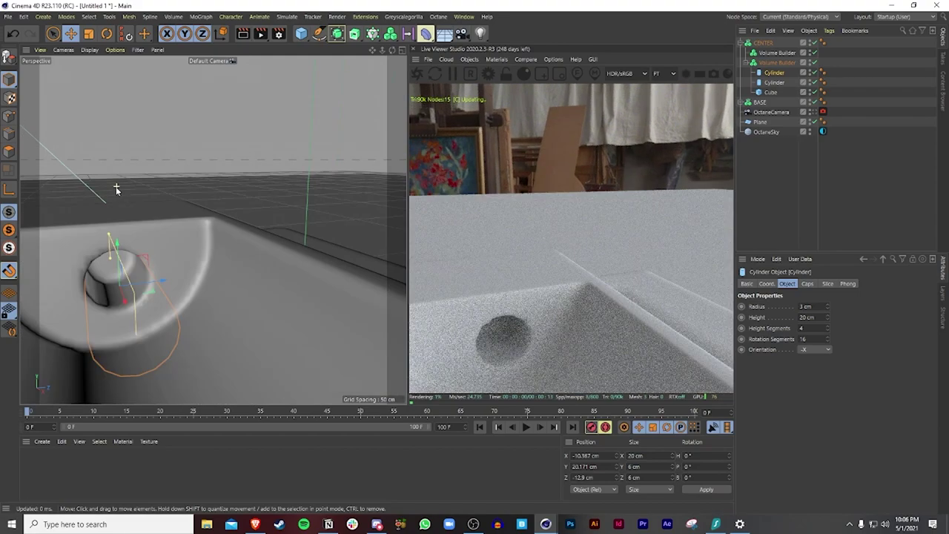
scroll(116, 189, "down", 3)
left_click_drag(110, 202, 129, 197, "alt")
middle_click(170, 220)
middle_click(296, 158)
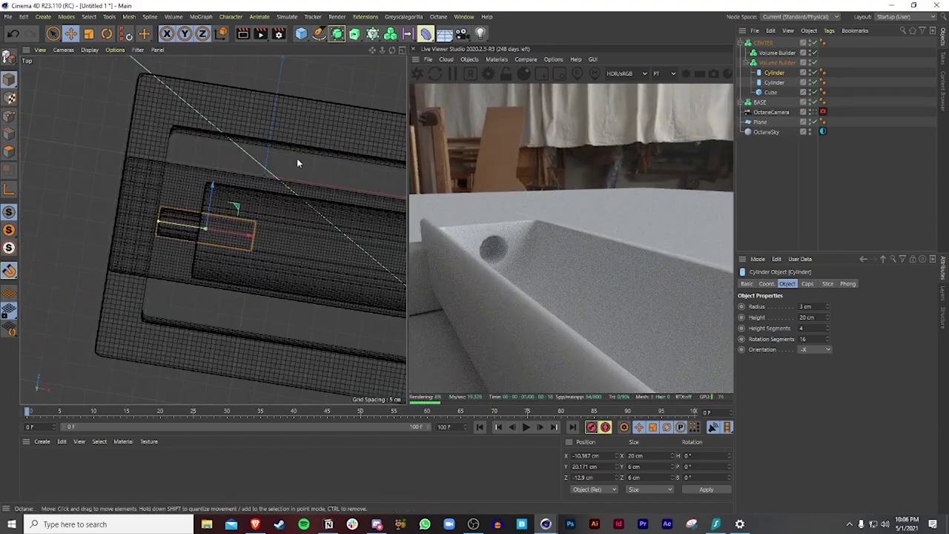
scroll(298, 159, "up", 2)
left_click_drag(298, 160, 275, 249, "alt")
left_click_drag(275, 249, 281, 251)
key("ctrl+z")
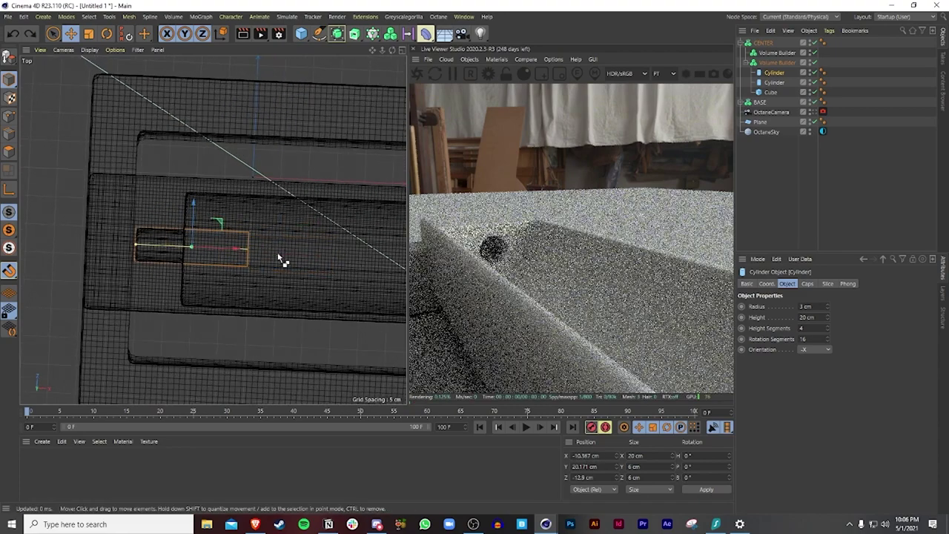
left_click_drag(222, 163, 228, 159, "alt")
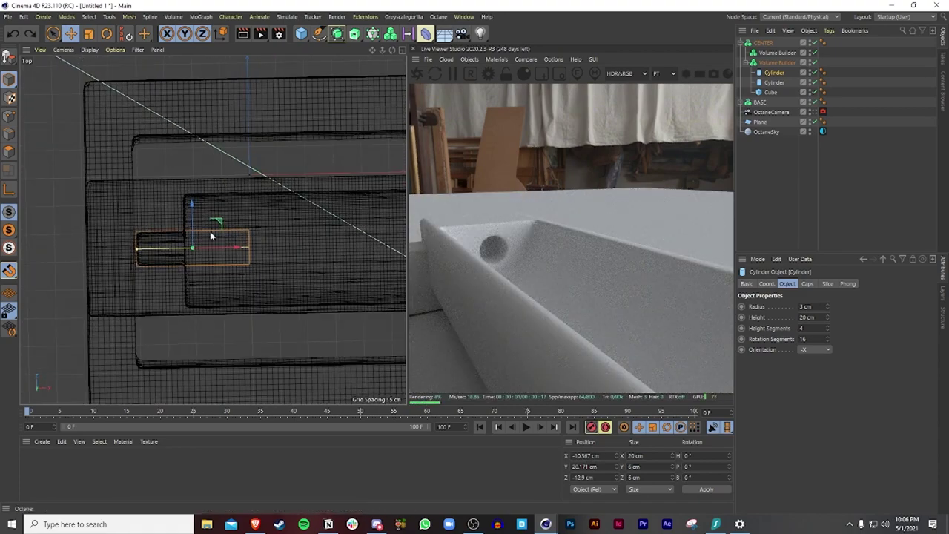
Rename both cylinders in CENTER to "Cylinder - Minus" and its cube to "Cube - Parent".
double_click(775, 72)
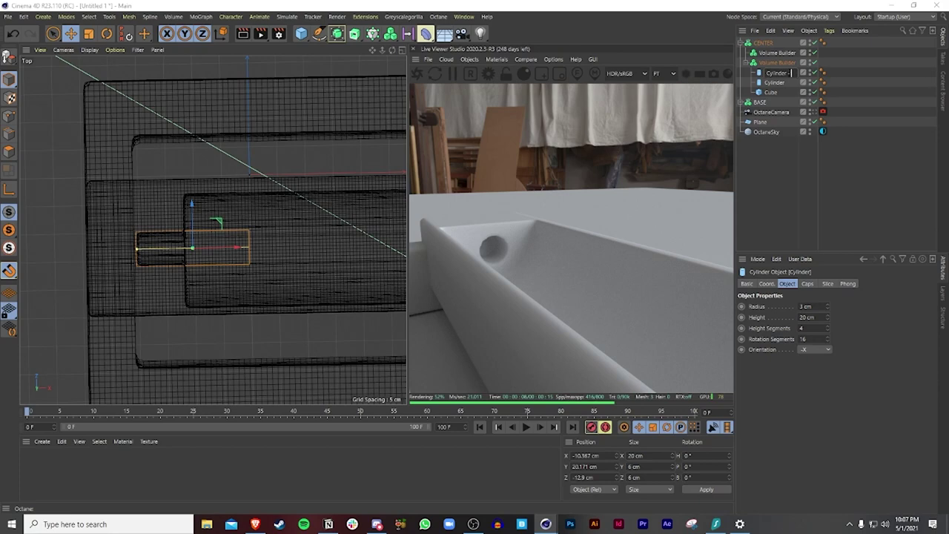
type("- Minus")
key("Return")
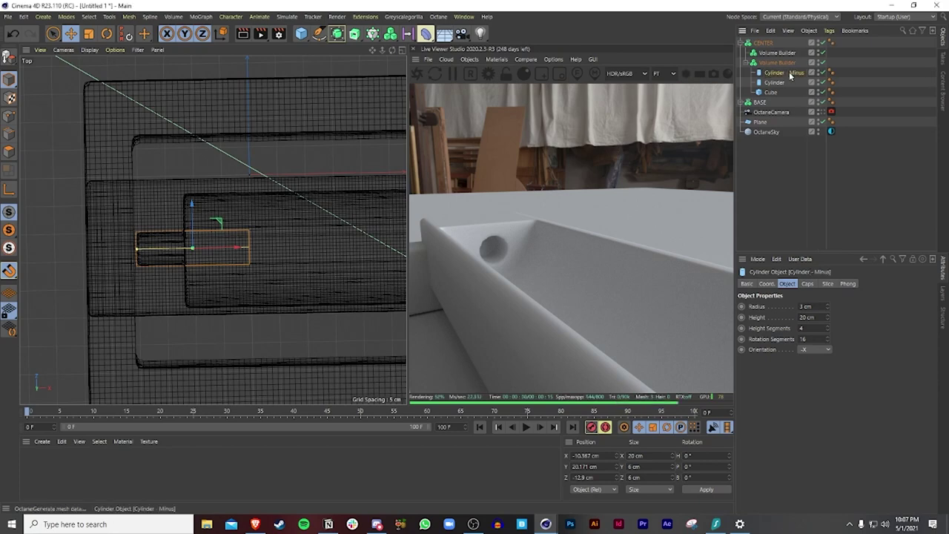
left_click(788, 81)
double_click(774, 83)
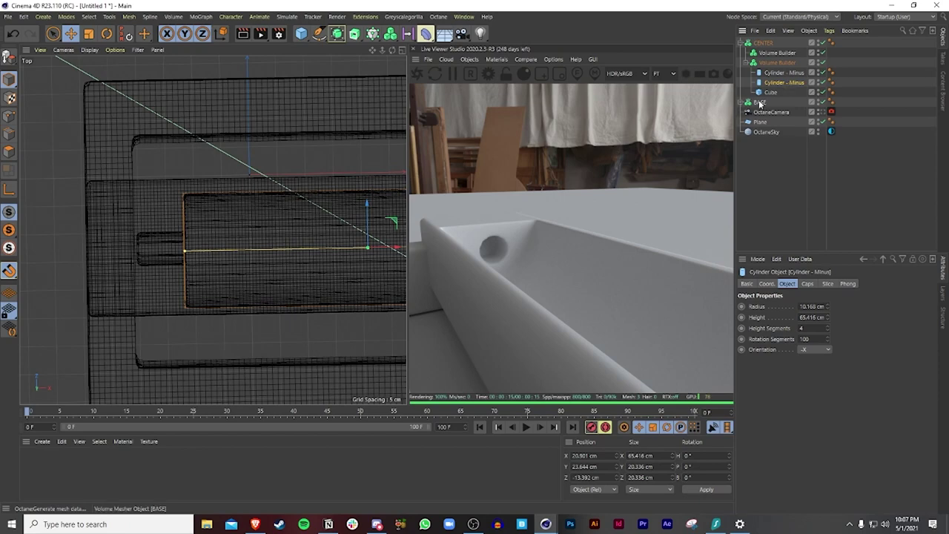
key("Tab")
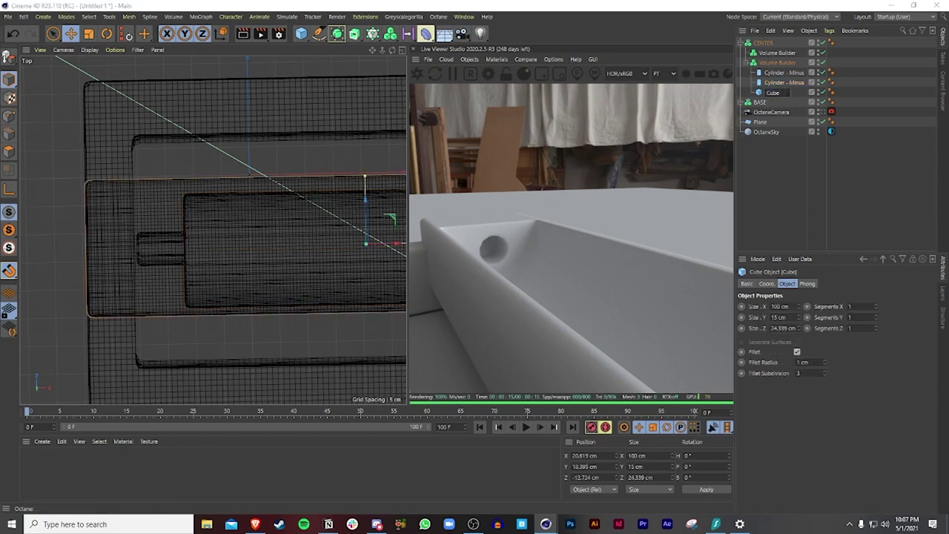
type("Cube - Parent")
key("Return")
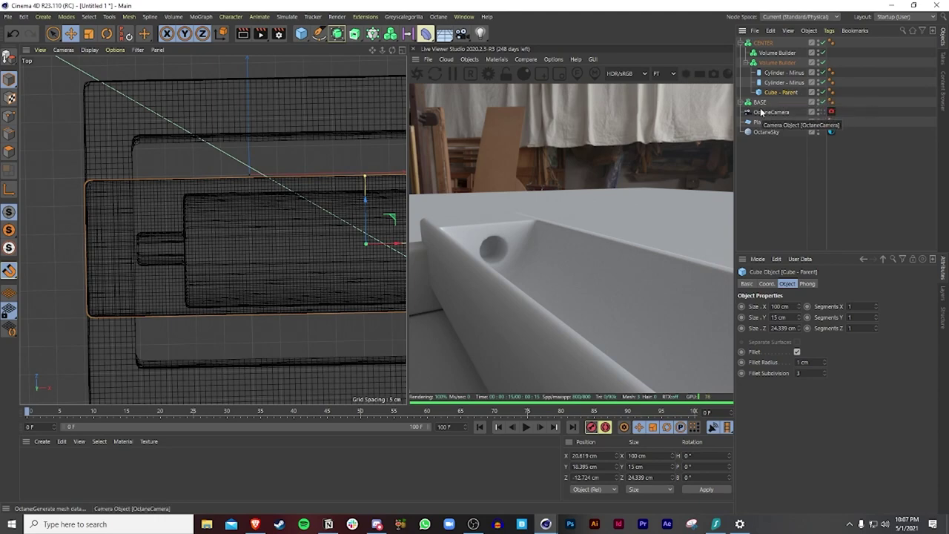
Rename BASE's cube to "Cube - Parent" and its cylinder to "Cylinder - Minus".
left_click(742, 106)
left_click(741, 102)
double_click(773, 132)
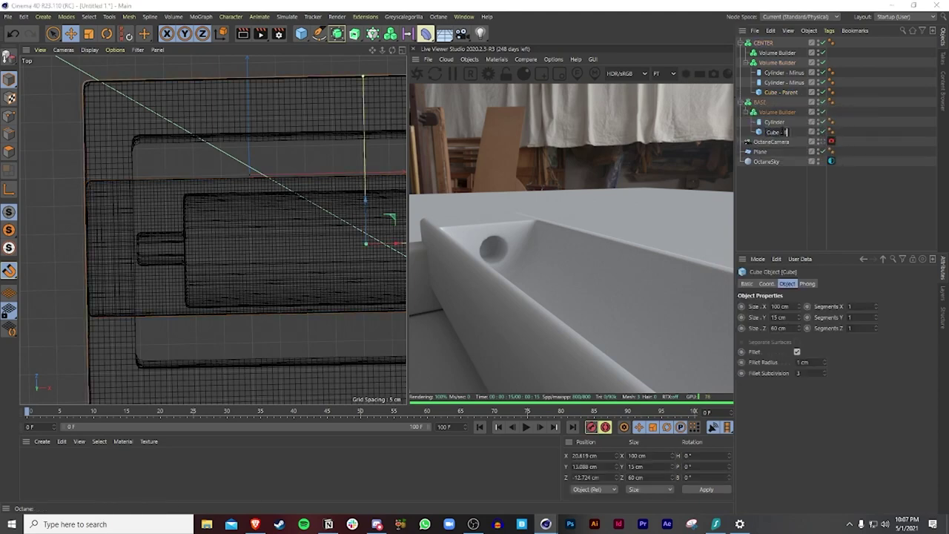
type("Cube - Parent")
key("Return")
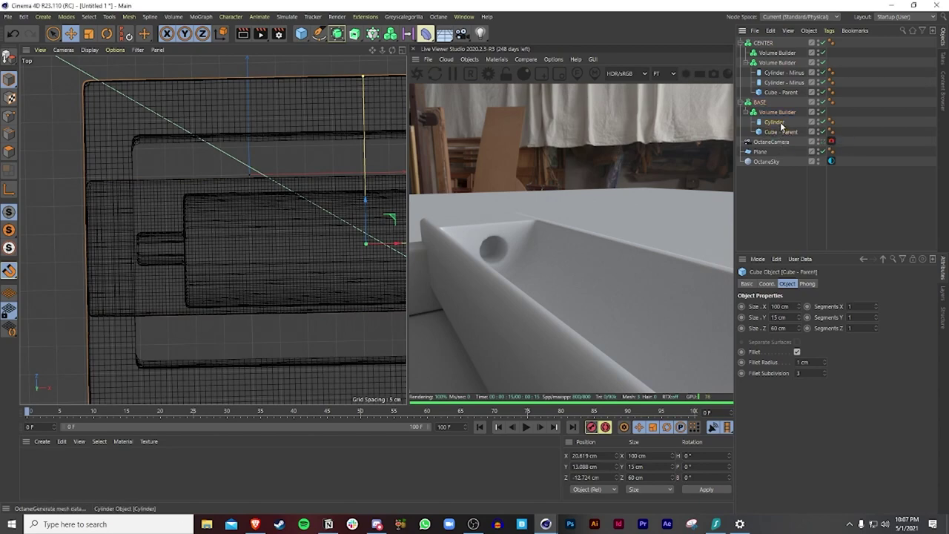
left_click(781, 123)
double_click(776, 122)
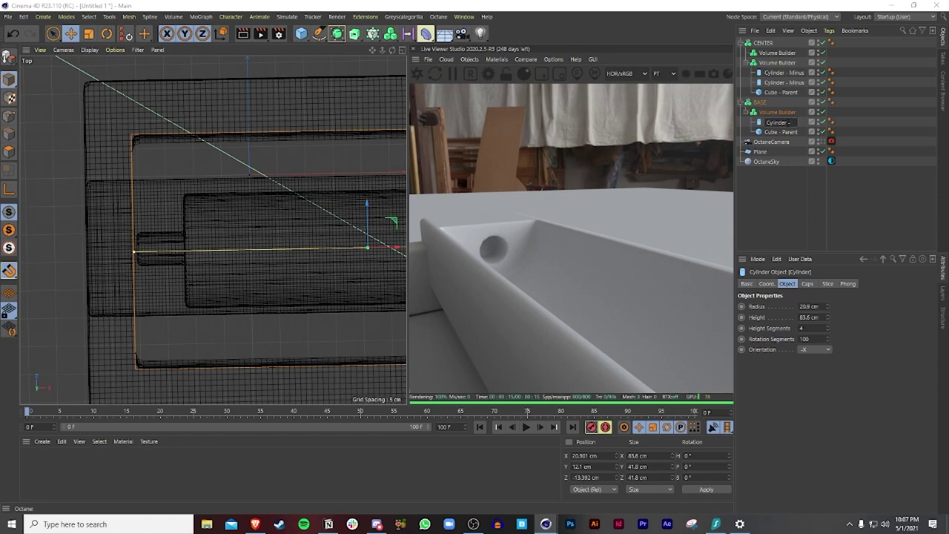
key("Return")
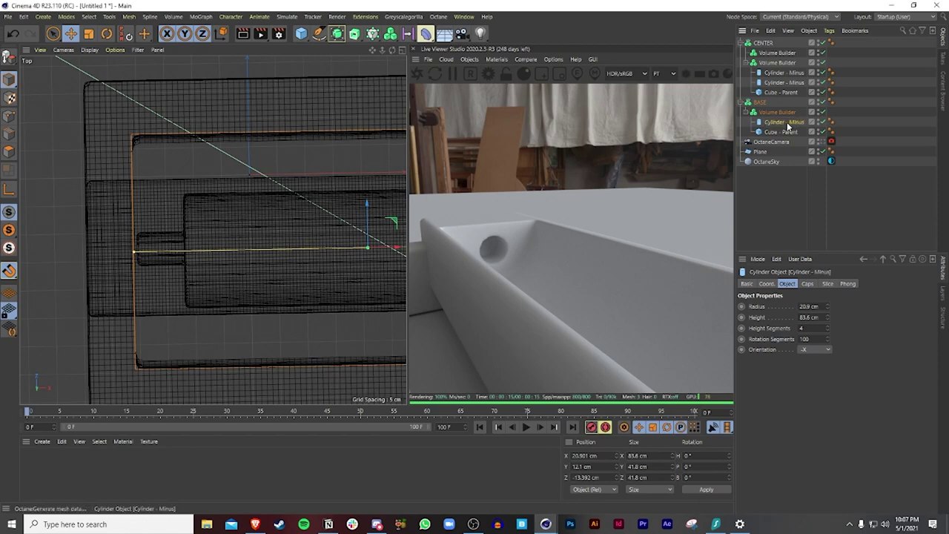
Rename CENTER's small hole-cutting cylinder to "Mini Cylinder - Minus".
middle_click(275, 183)
middle_click(197, 182)
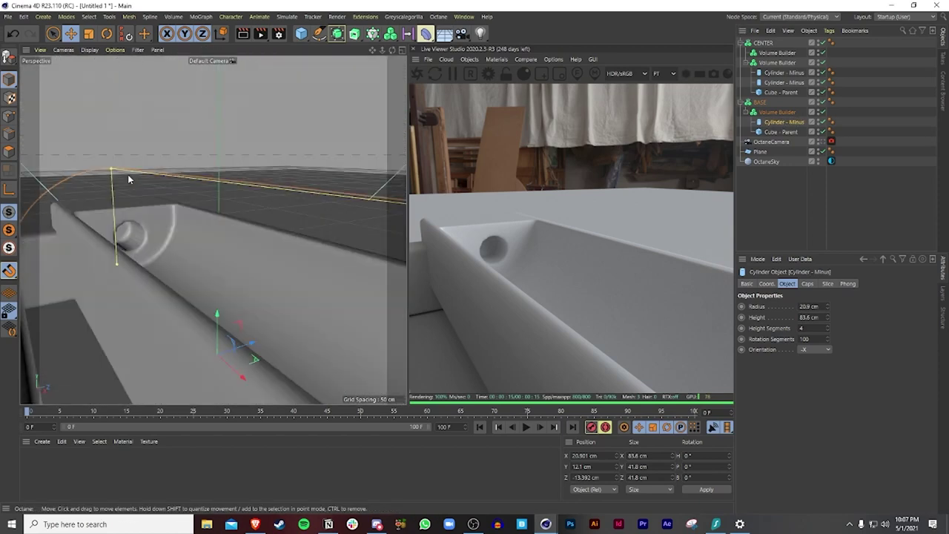
left_click(779, 75)
double_click(780, 76)
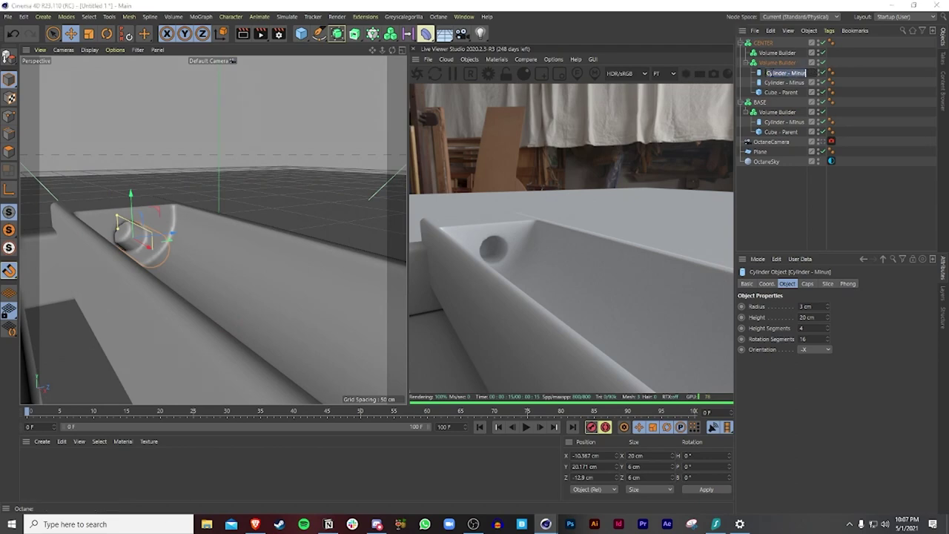
type("Mini")
key("Return")
Duplicate Mini Cylinder - Minus within CENTER's Volume Builder and rename the copy "Mini Cylinder - Minus. 2".
left_click_drag(771, 76, 773, 73, "ctrl")
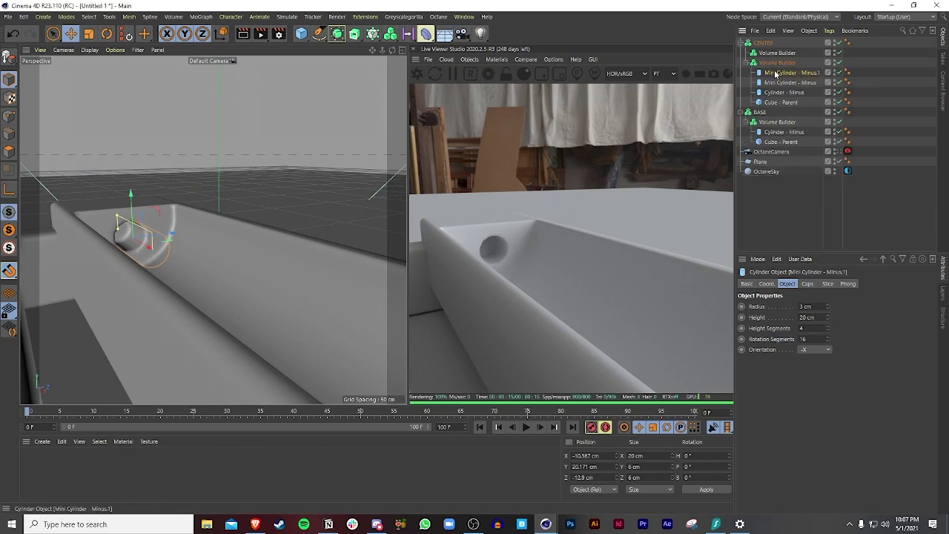
double_click(793, 73)
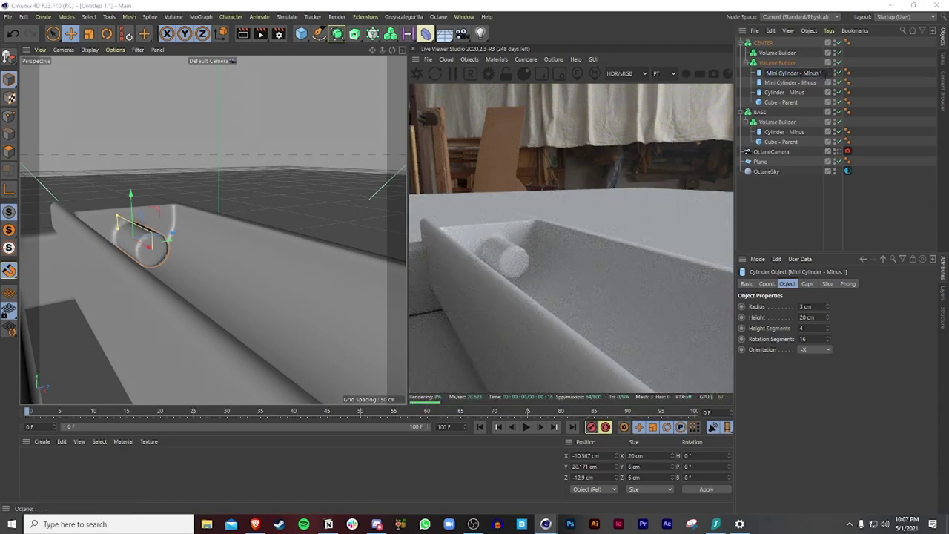
type("2")
key("Return")
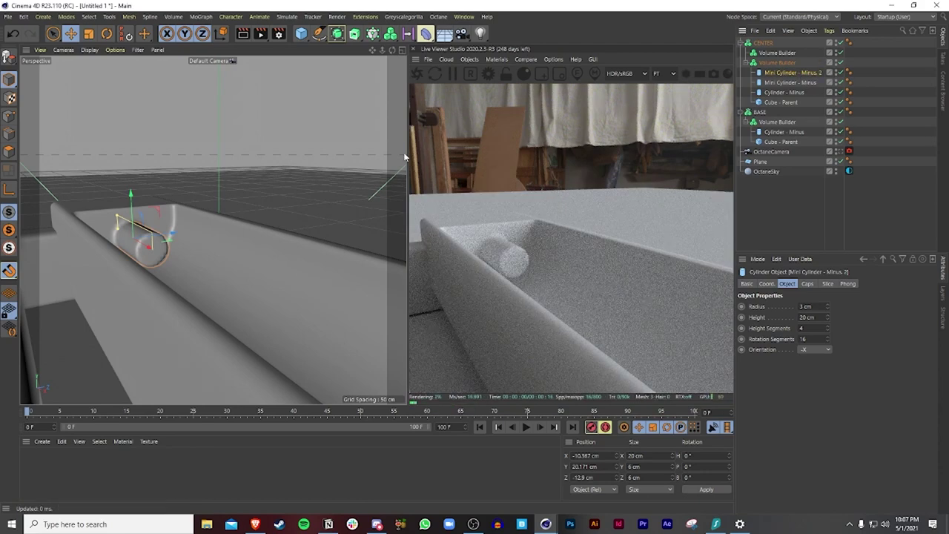
Move Mini Cylinder - Minus. 2 along X to about 52.5 cm, at the opposite end of the trough.
middle_click(222, 229)
middle_click(352, 184)
left_click_drag(307, 215, 304, 219)
key("ctrl+z")
scroll(330, 234, "down", 3)
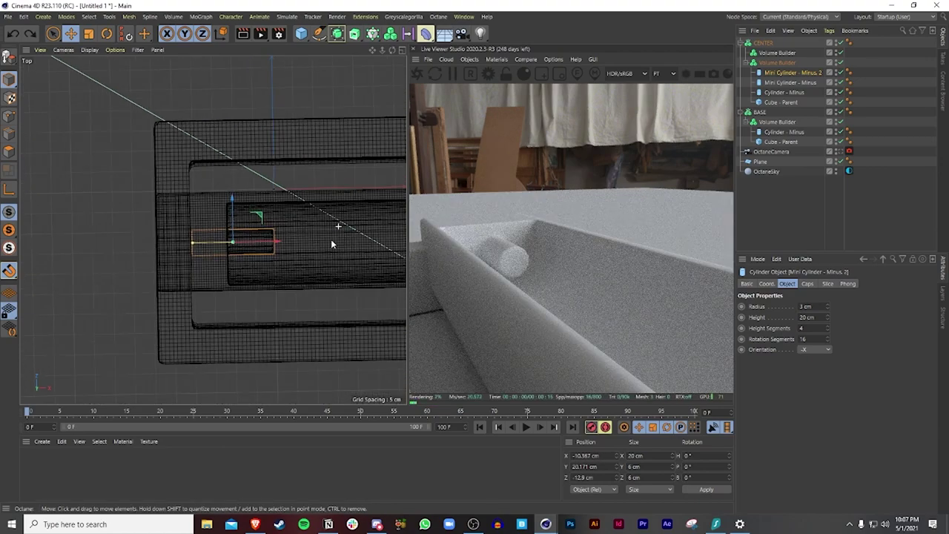
middle_click_drag(337, 240, 248, 249, "alt")
scroll(253, 245, "down", 3)
left_click_drag(158, 239, 354, 240)
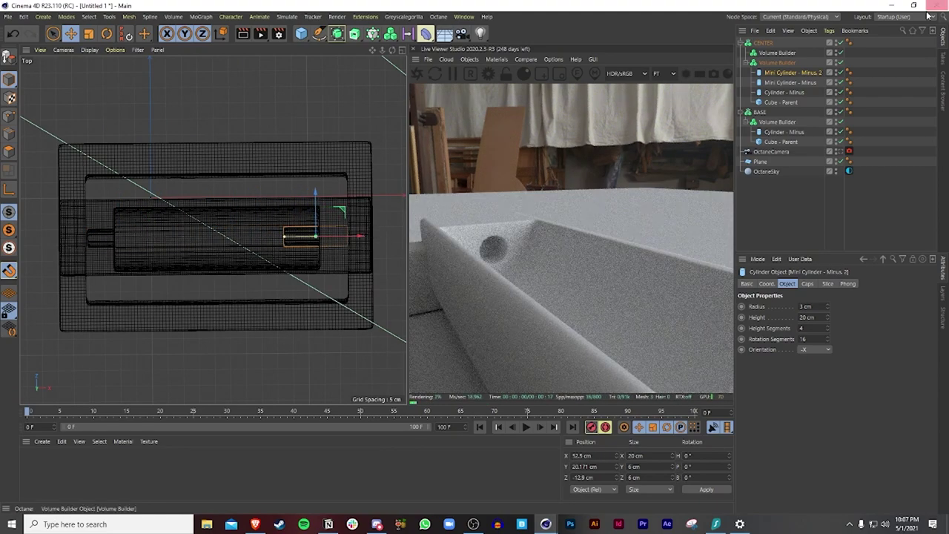
Set Mini Cylinder - Minus. 2 to Subtract mode in CENTER's Volume Builder.
left_click(777, 62)
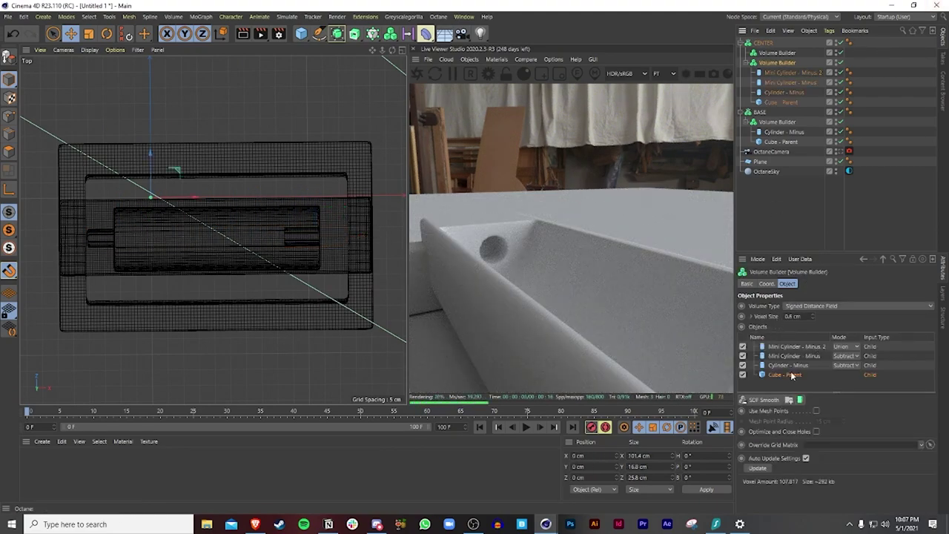
left_click(845, 346)
left_click(845, 357)
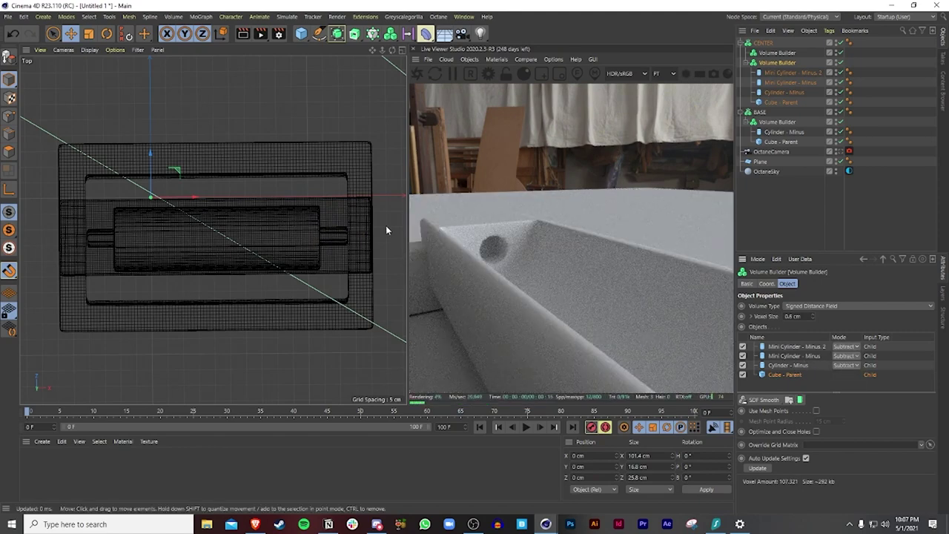
Copy both mini cylinders from CENTER's Volume Builder to the top level of the scene hierarchy.
left_click(789, 73)
left_click_drag(359, 236, 359, 237)
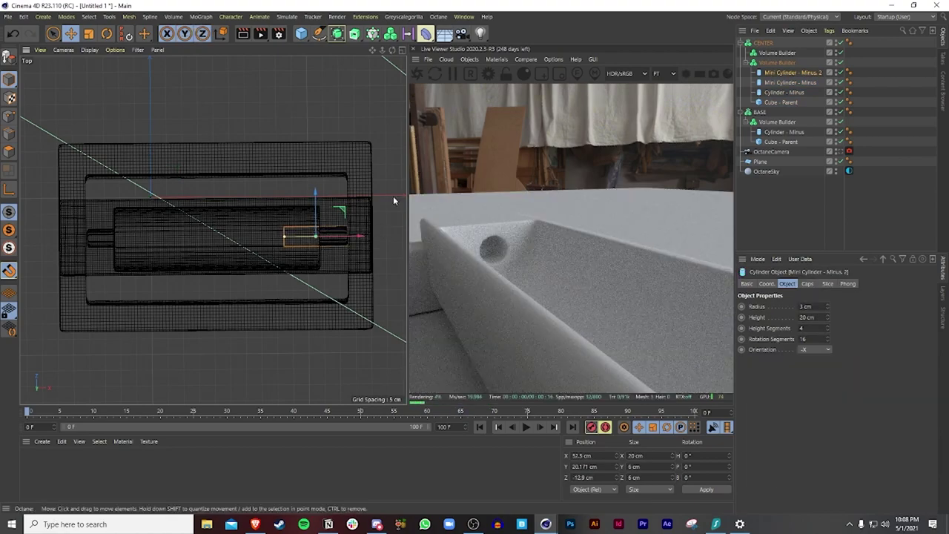
left_click(779, 82, "ctrl")
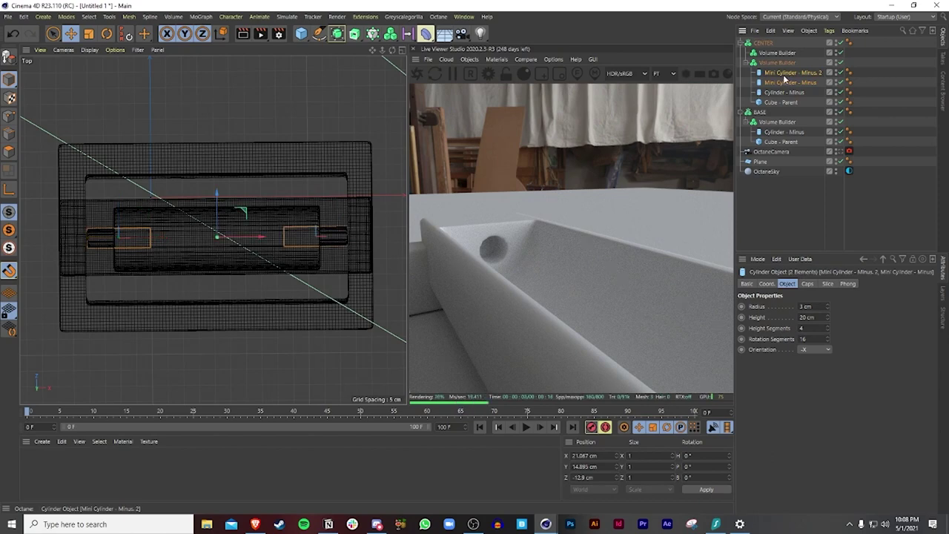
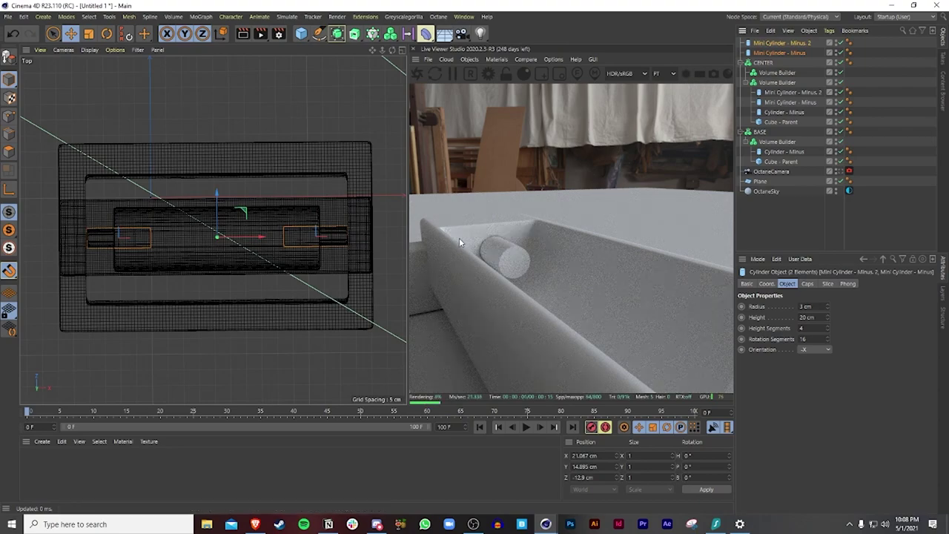
Set the height of both top-level mini cylinder copies to 10 cm.
left_click(774, 43)
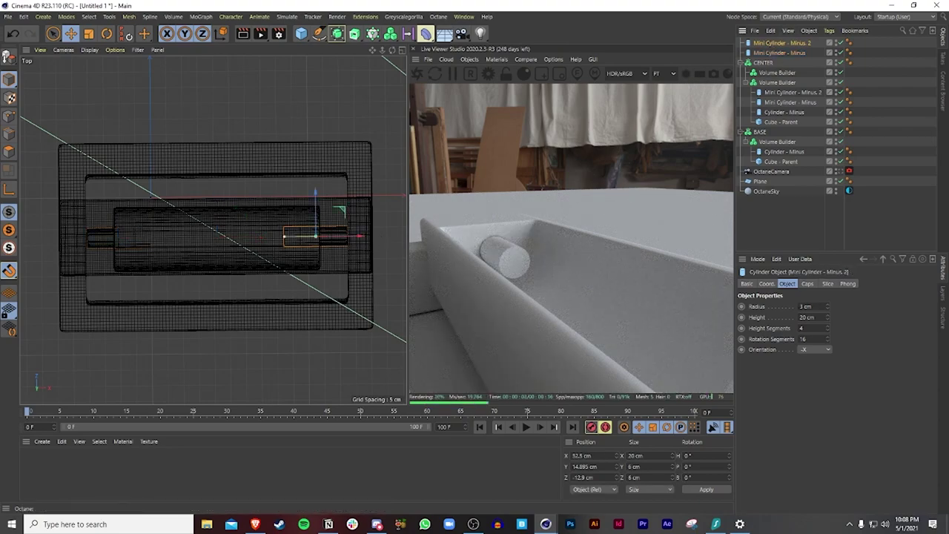
type("10")
key("Return")
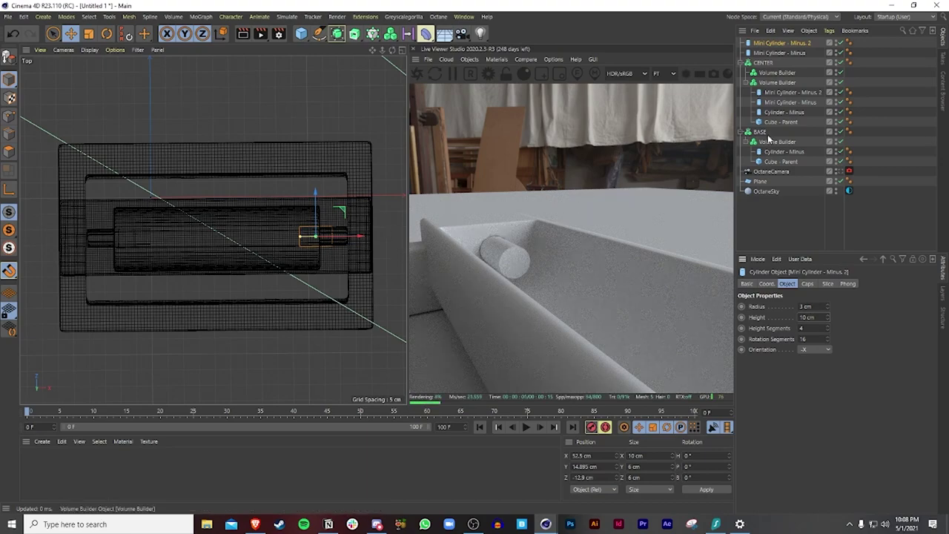
left_click(780, 53, "ctrl")
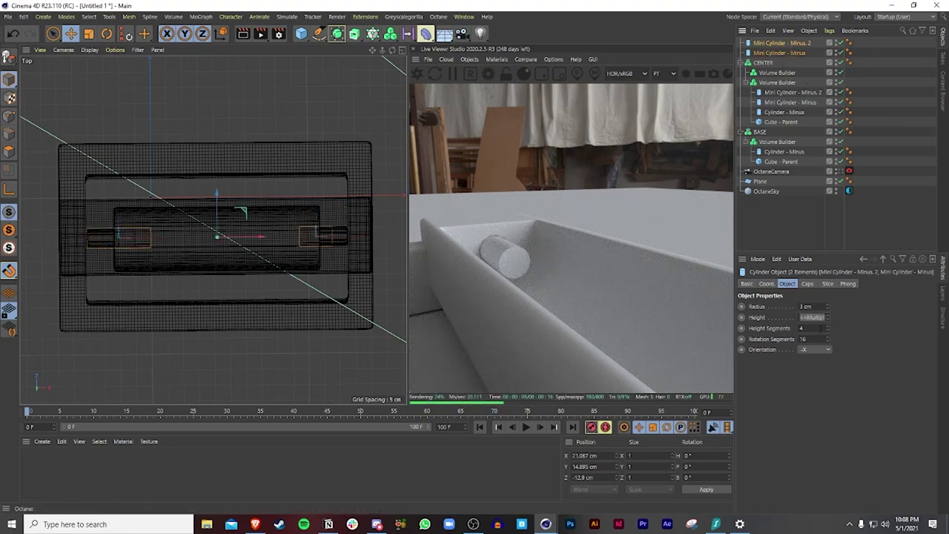
type("10")
key("Return")
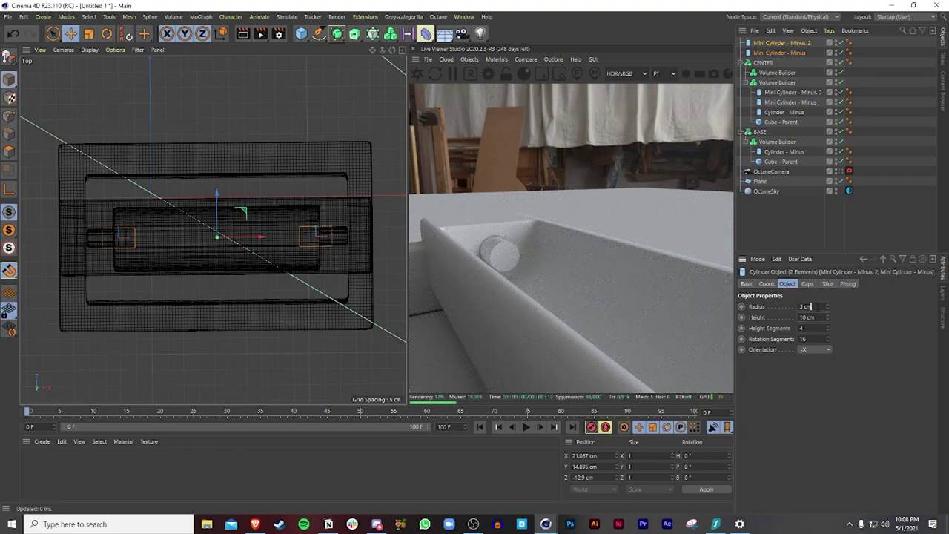
Set the radius of both top-level mini cylinder copies to 2.5 cm.
type("2")
key("Return")
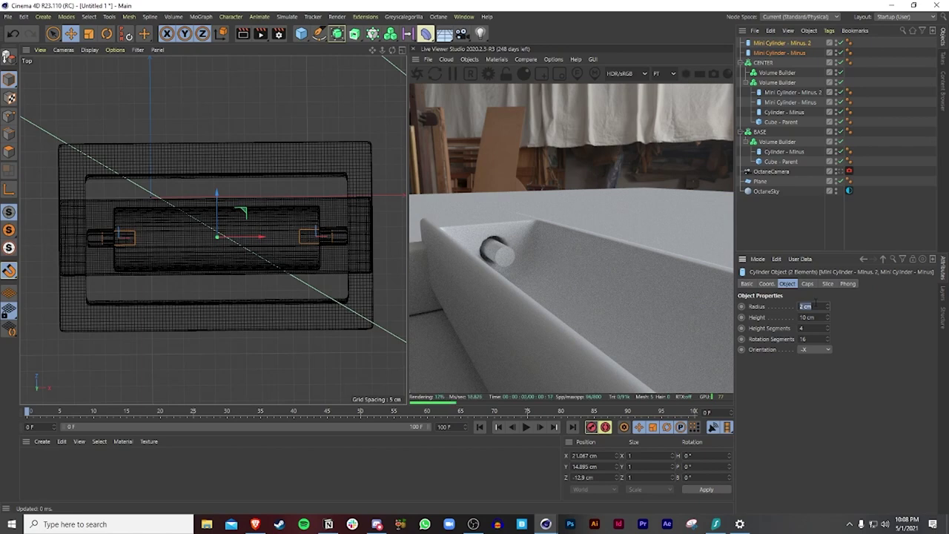
type(".5")
key("Return")
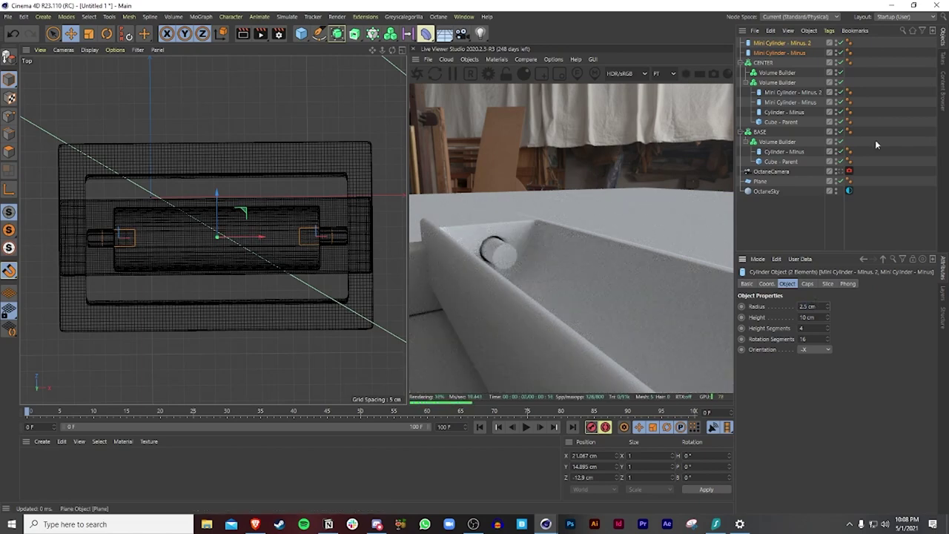
Move the top-level mini cylinder copies outward along X, Minus. 2 to about 57.3 cm and Minus to about -15.3 cm.
left_click(777, 52)
left_click(778, 43)
left_click_drag(358, 238, 375, 236)
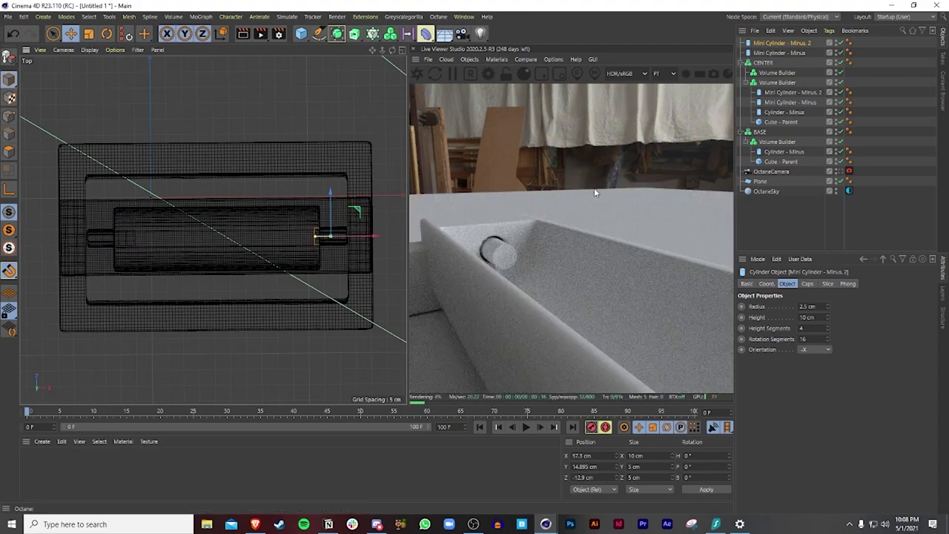
left_click(797, 54)
left_click_drag(147, 235, 140, 239)
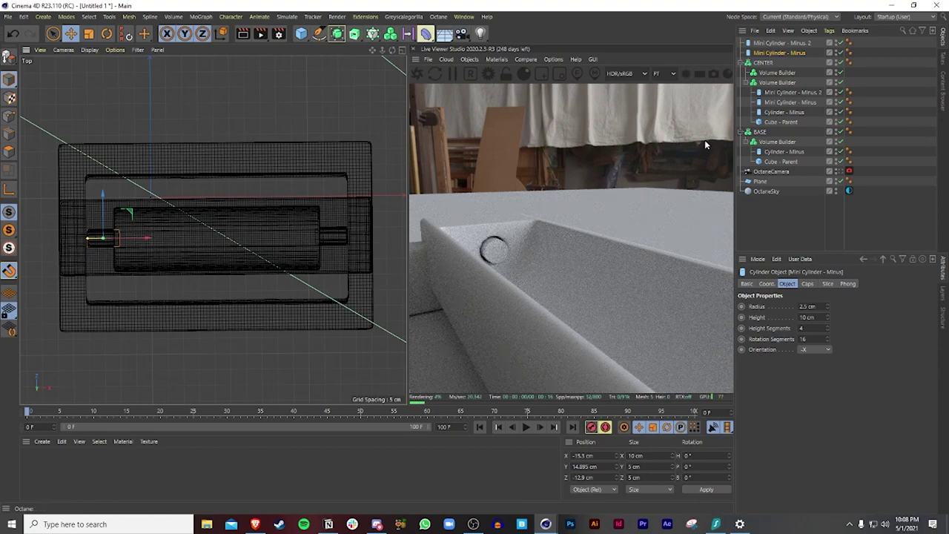
Move CENTER's subtracting mini cylinders outward along X, Minus to about -18.3 cm and Minus. 2 to about 59.8 cm.
left_click(790, 102)
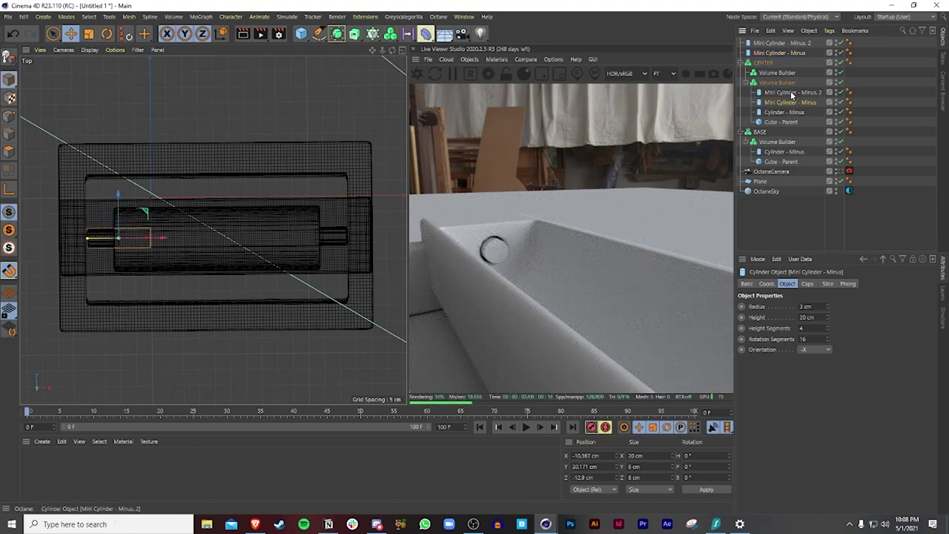
left_click_drag(160, 239, 140, 241)
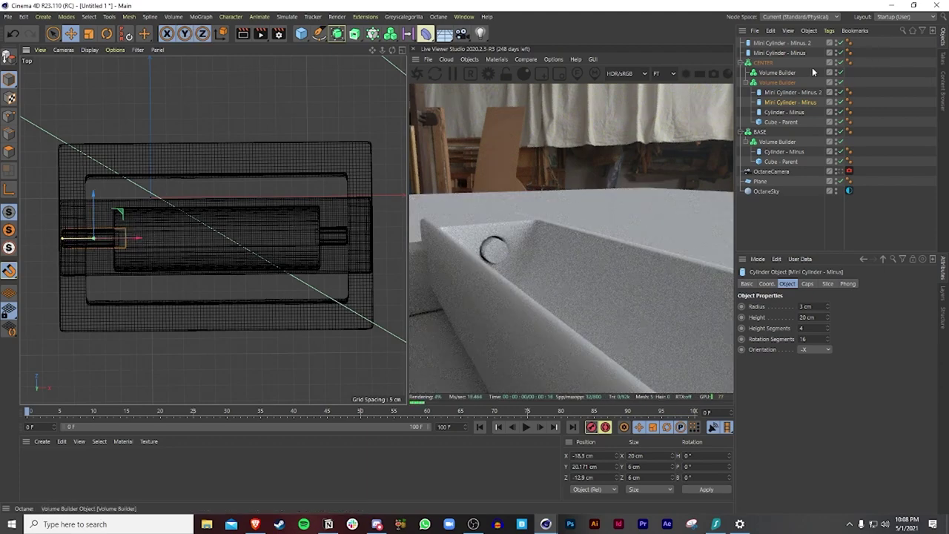
left_click(791, 92)
left_click_drag(360, 240, 380, 235)
Shift both top-level mini cylinder copies slightly farther outward along X, with Minus. 2 at about 59.1 cm.
left_click(779, 52)
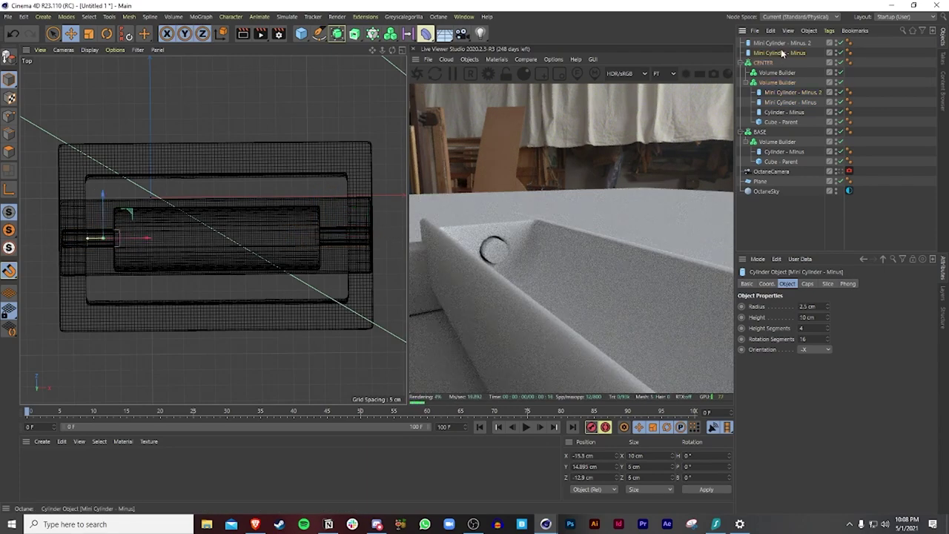
left_click_drag(151, 237, 145, 238)
left_click(780, 43)
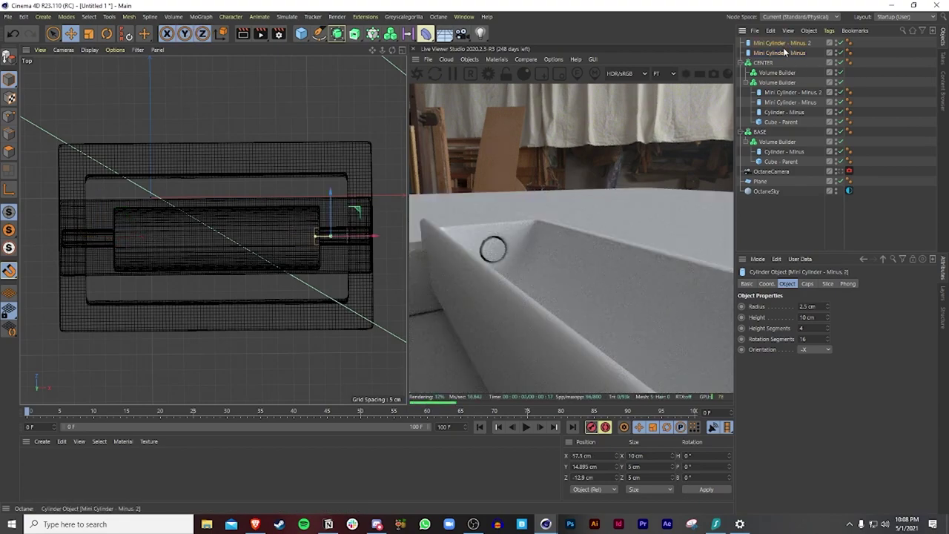
left_click_drag(375, 239, 379, 234)
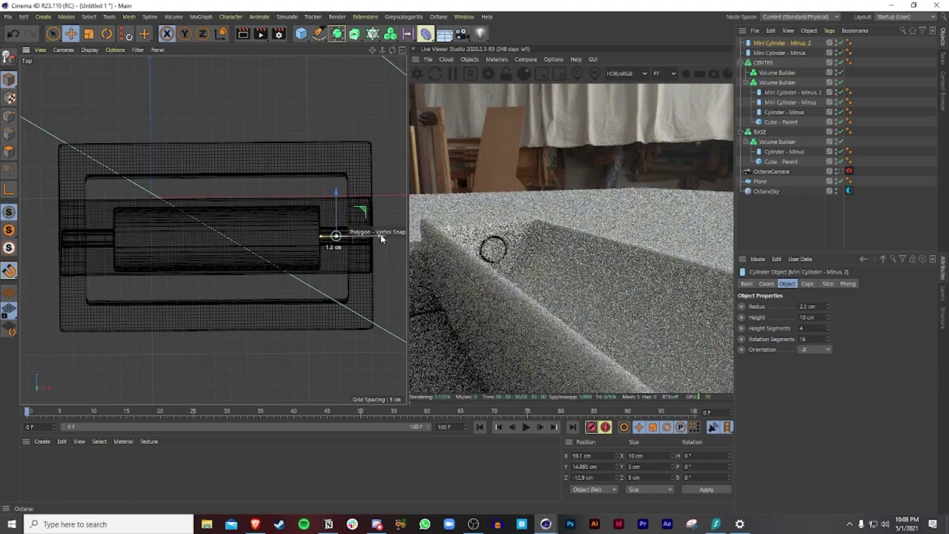
Delete the empty Volume Builder from CENTER.
middle_click(379, 234)
middle_click(135, 168)
left_click_drag(164, 169, 157, 258, "alt")
scroll(158, 259, "up", 3)
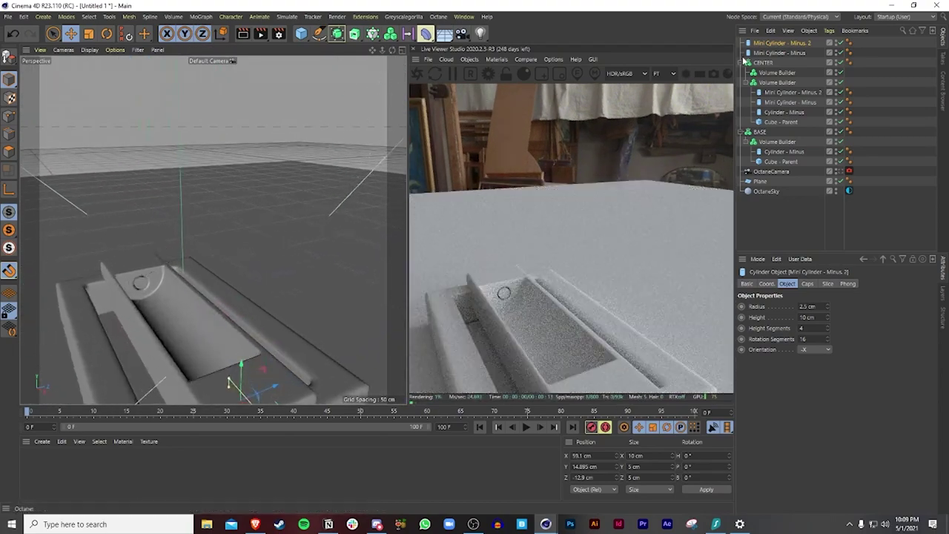
left_click(791, 84)
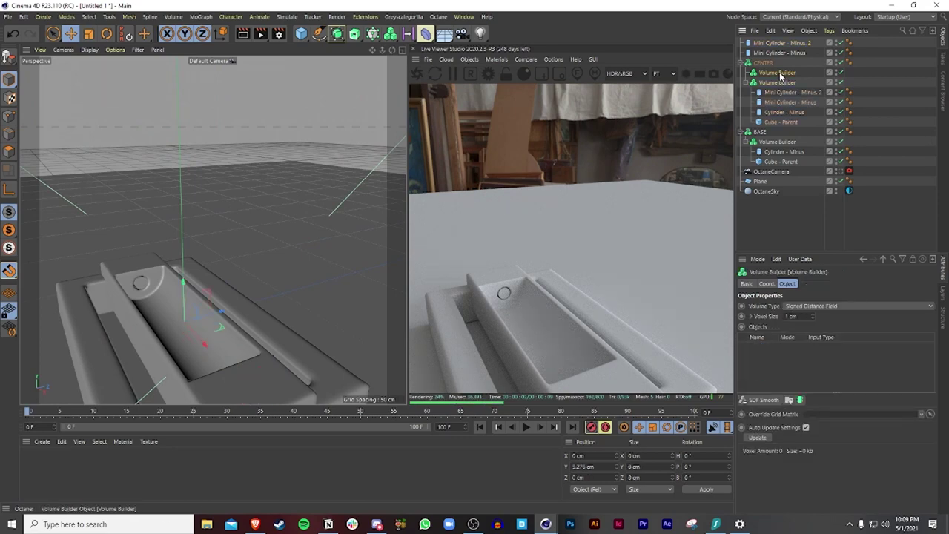
left_click(777, 73)
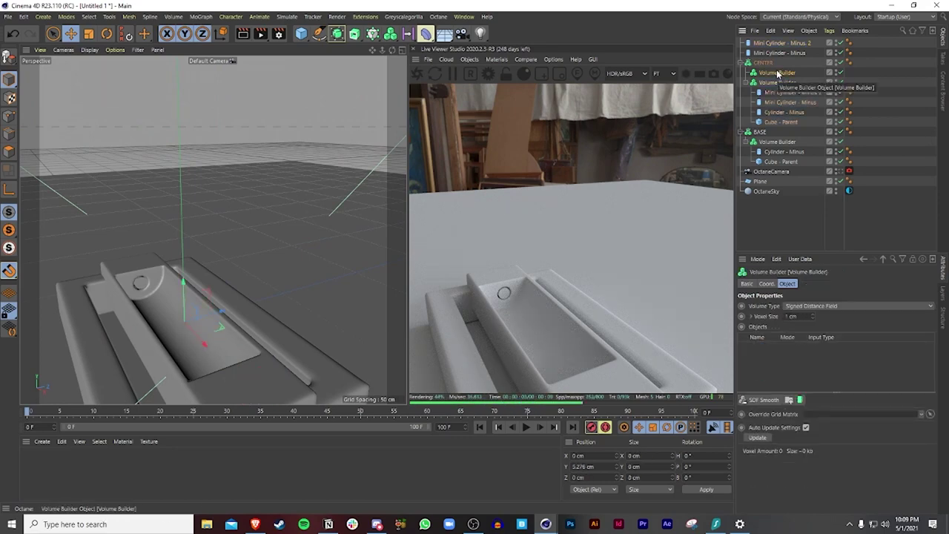
key("Delete")
Add an SDF Smooth filter to CENTER's Volume Builder and place it above all the objects it contains.
left_click(777, 73)
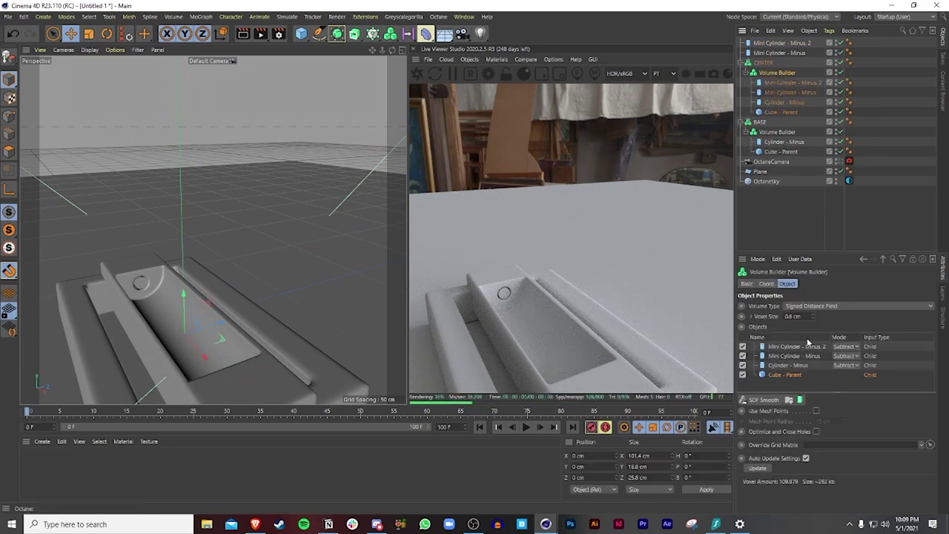
left_click(767, 401)
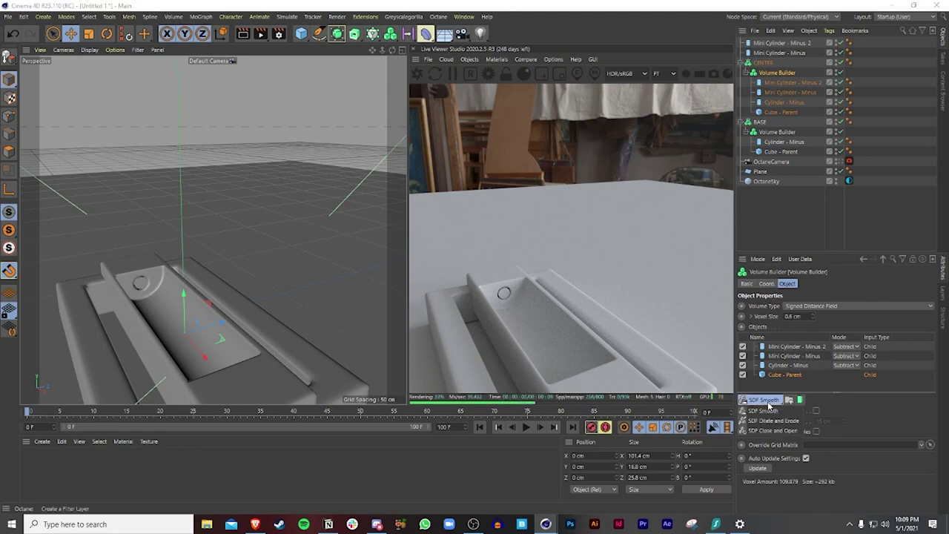
left_click(763, 410)
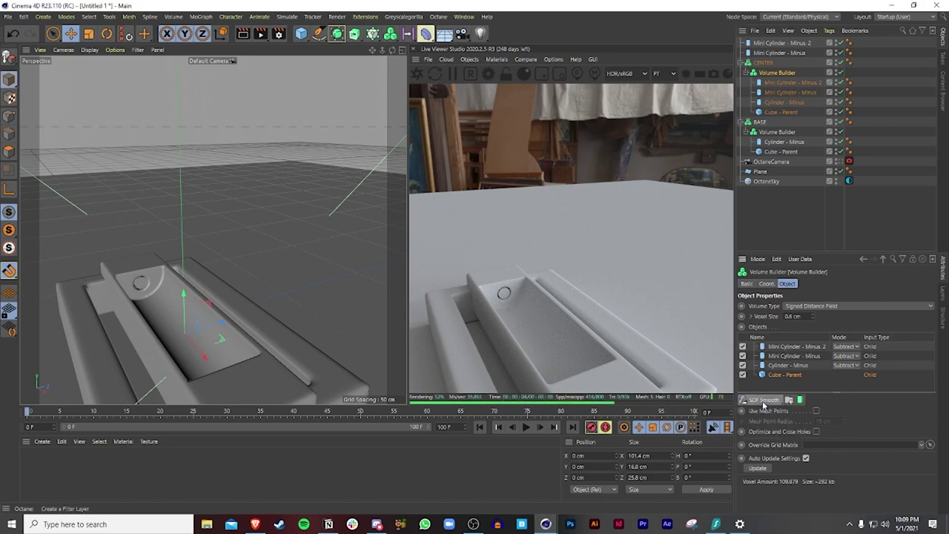
left_click_drag(779, 376, 786, 342)
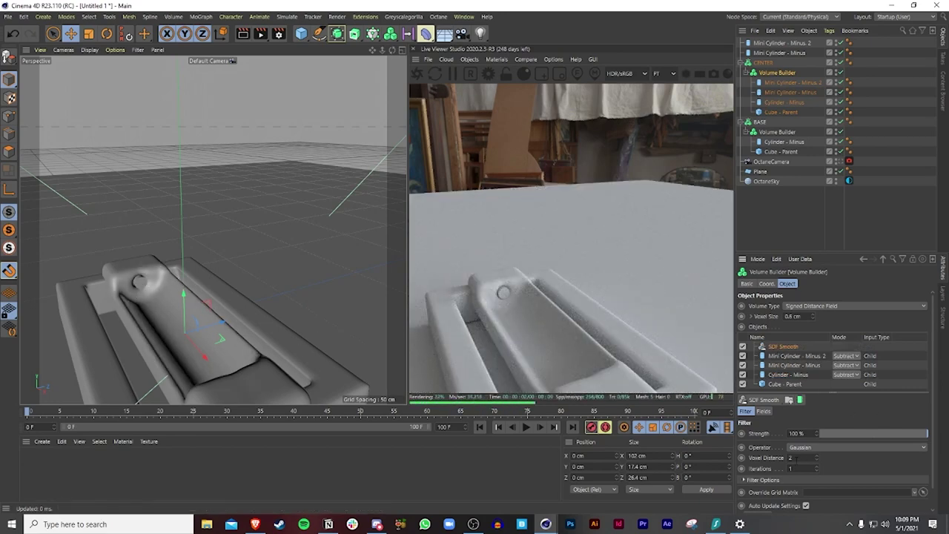
Set the SDF Smooth filter's strength to 50% and its voxel distance to 1.
left_click_drag(925, 434, 871, 441)
left_click(808, 434)
key("Return")
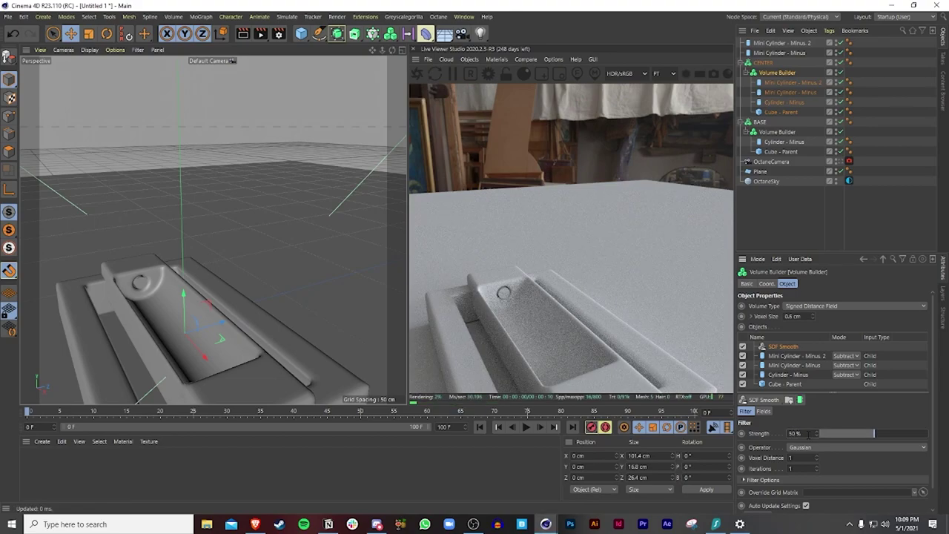
Increase the Y size of BASE's Cube - Parent to about 20.8 cm.
left_click_drag(242, 308, 247, 242, "alt")
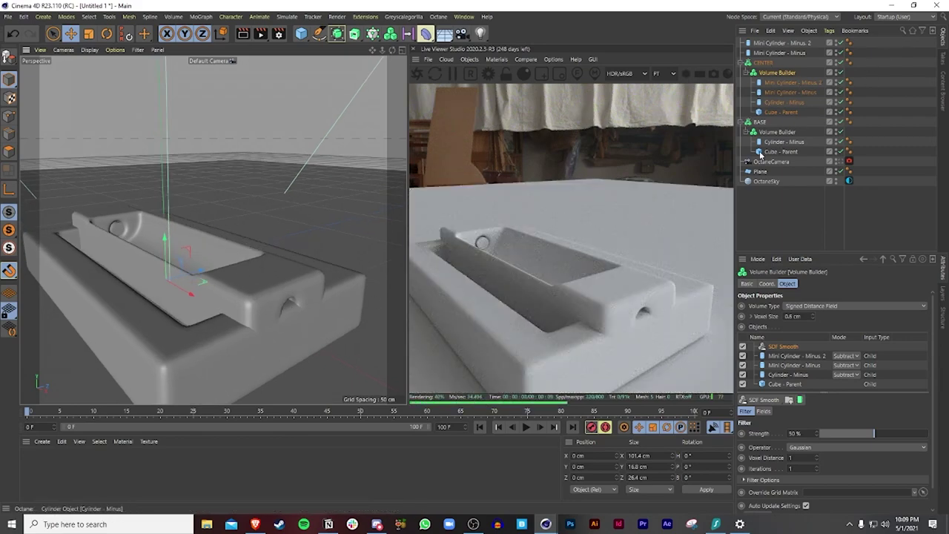
left_click(225, 345)
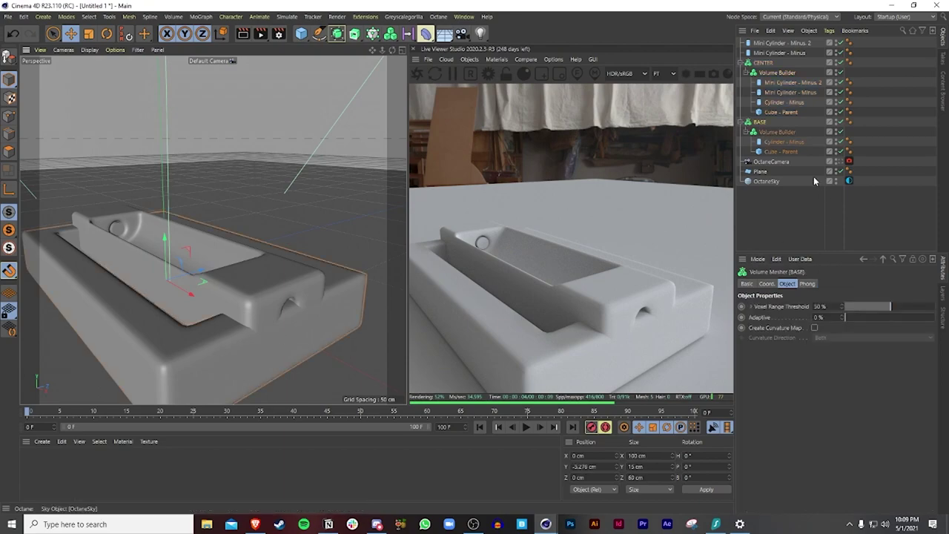
left_click(782, 151)
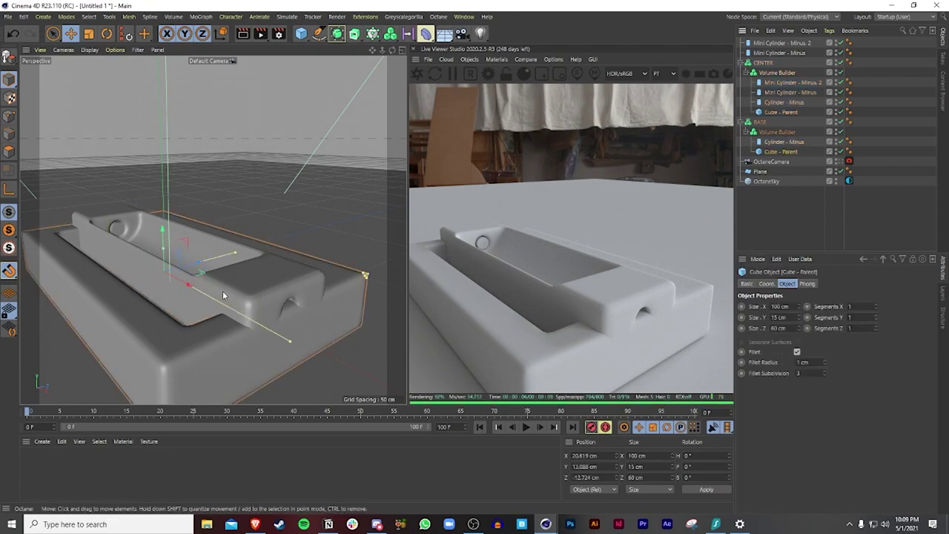
mouse_move(165, 251)
left_mouse_down()
mouse_move(169, 214)
mouse_move(167, 234)
left_mouse_up()
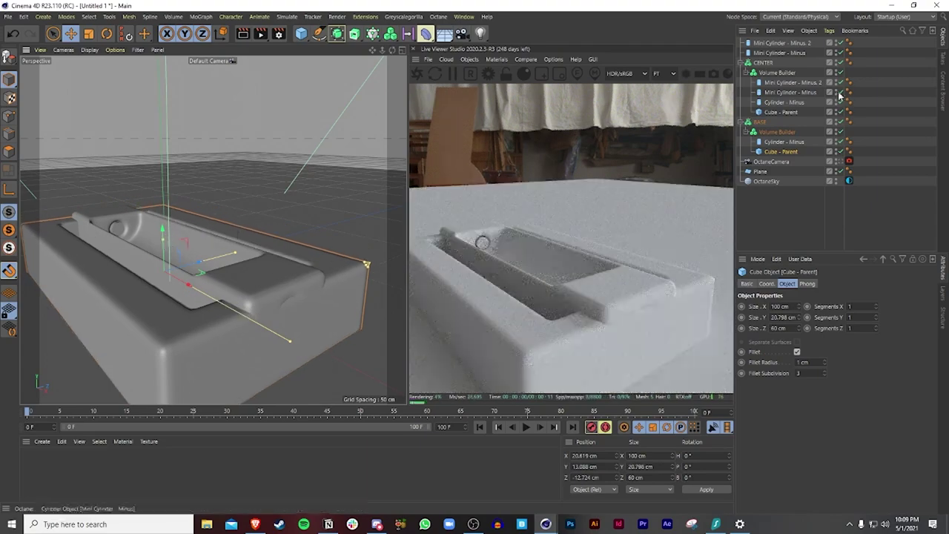
Move CENTER's Mini Cylinder - Minus. 2 slightly inward along X to about 58.5 cm.
left_click(790, 93)
left_click_drag(49, 231, 253, 272, "alt")
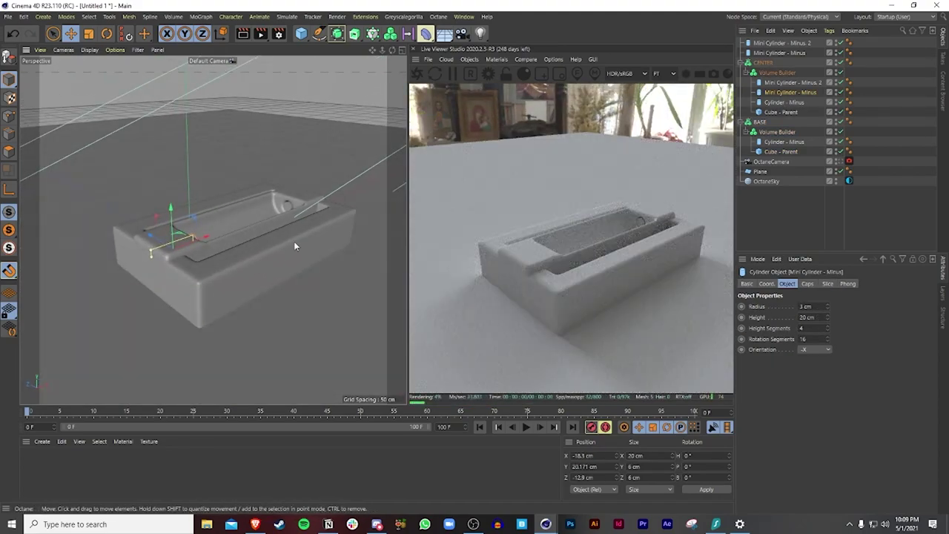
left_click(810, 86)
left_click_drag(319, 189, 213, 194, "alt")
right_click_drag(213, 194, 244, 129, "alt")
left_click_drag(244, 133, 224, 157, "alt")
middle_click_drag(253, 157, 245, 211, "alt")
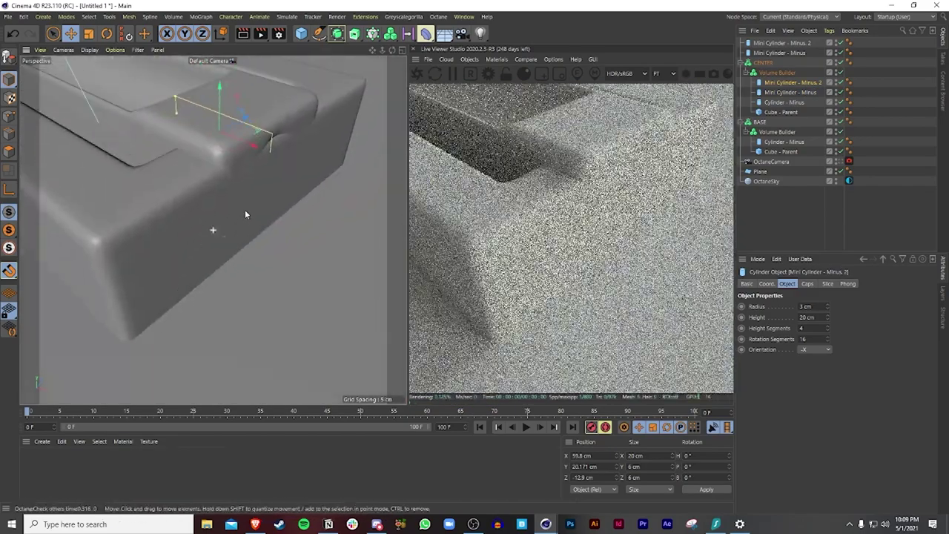
left_click_drag(252, 146, 245, 145)
right_click_drag(269, 183, 234, 201, "alt")
left_click_drag(233, 202, 289, 223, "alt")
right_click_drag(289, 222, 231, 233, "alt")
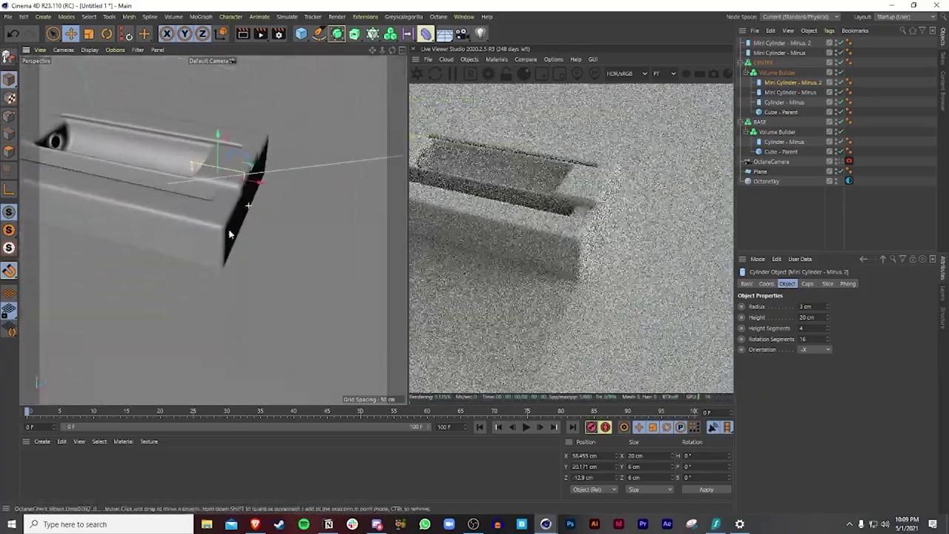
left_click_drag(231, 233, 248, 287, "alt")
left_click_drag(179, 247, 214, 246, "alt")
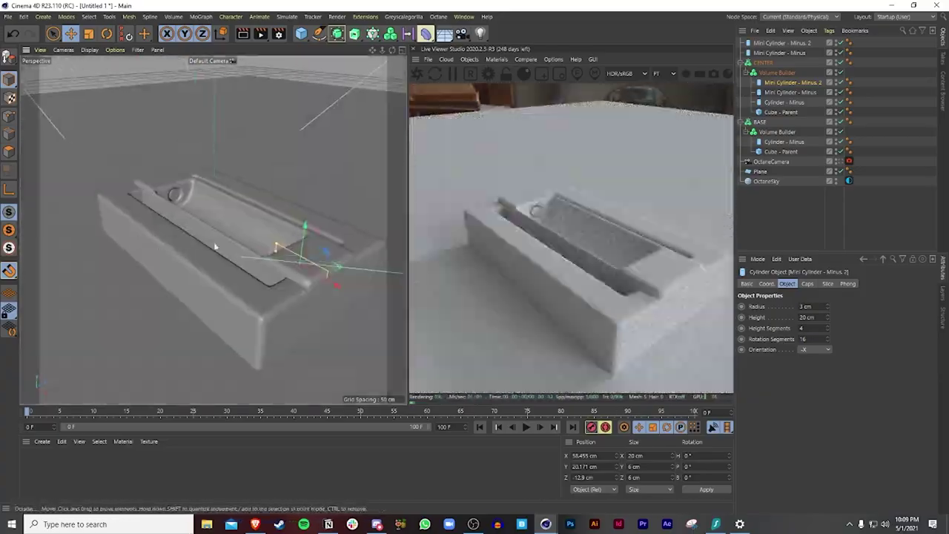
left_click_drag(297, 224, 184, 266, "alt")
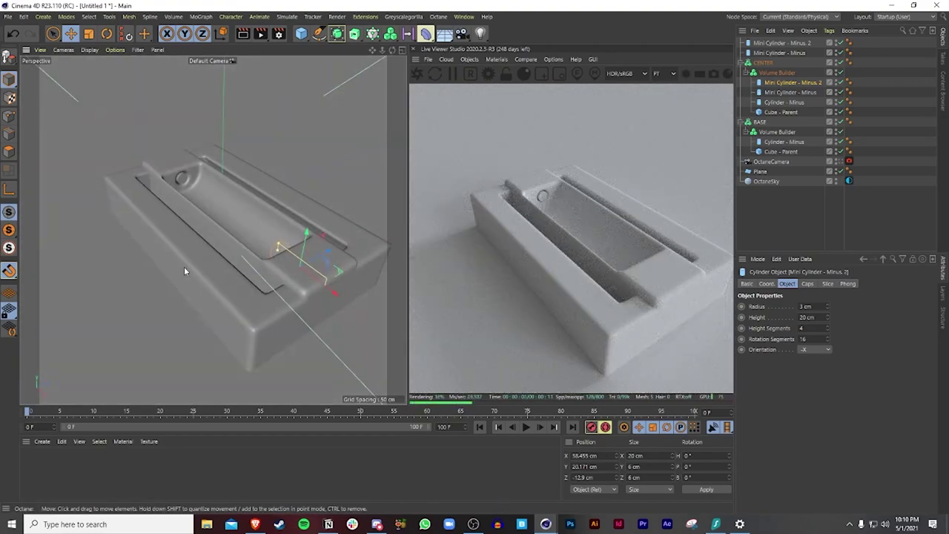
left_click_drag(183, 266, 195, 293, "alt")
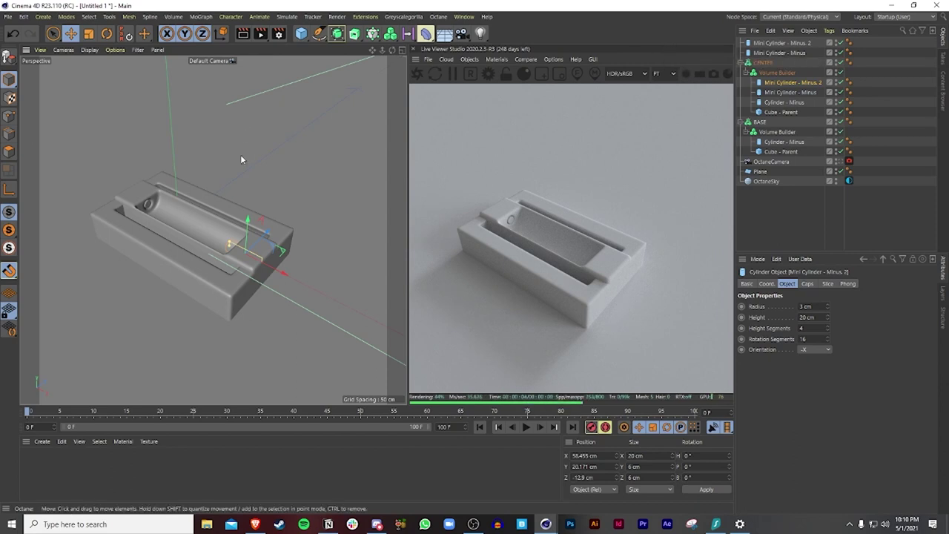
left_click(148, 205)
left_click(200, 265)
left_click(320, 65)
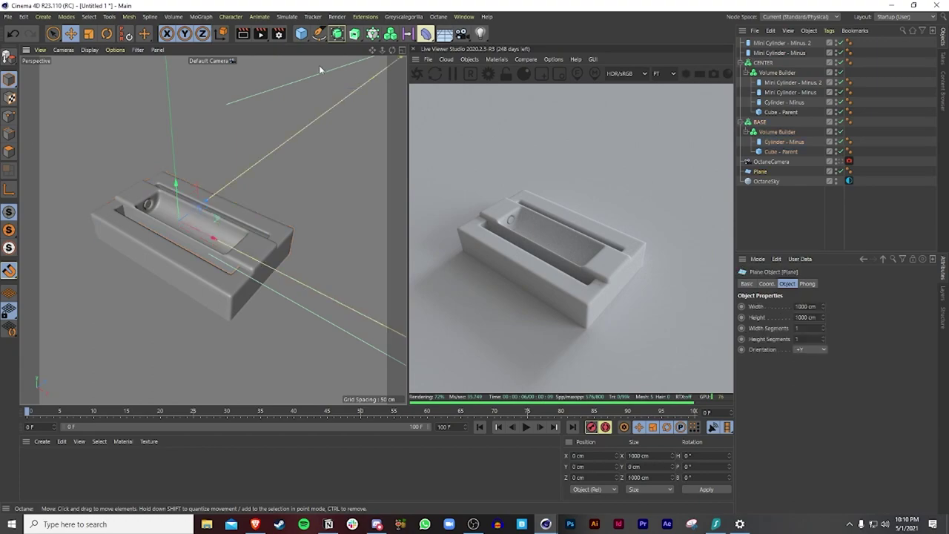
Add a sphere to the scene, scale it down roughly and raise it toward the top of the CENTER insert.
left_click_drag(301, 34, 492, 62)
key("t")
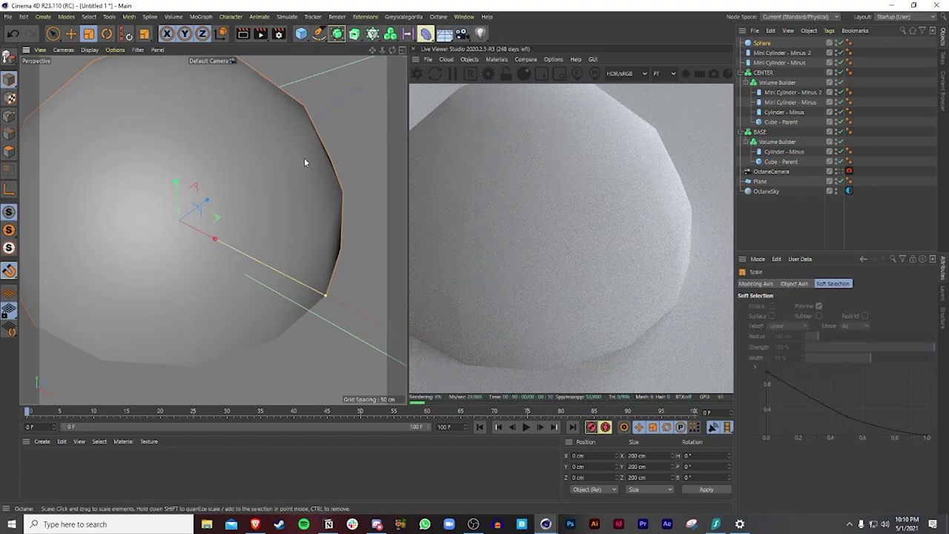
left_click_drag(304, 157, 126, 242)
key("e")
left_click_drag(178, 201, 172, 101)
key("t")
left_click_drag(226, 148, 100, 202)
Shrink the sphere further to about 11.5 cm across and place it at about 16.3 cm in Y.
middle_click(278, 195)
middle_click(352, 272)
right_click_drag(278, 231, 322, 219, "alt")
left_click_drag(321, 219, 246, 234)
left_click_drag(305, 162, 83, 224)
key("e")
left_click_drag(272, 79, 263, 233)
middle_click(291, 255)
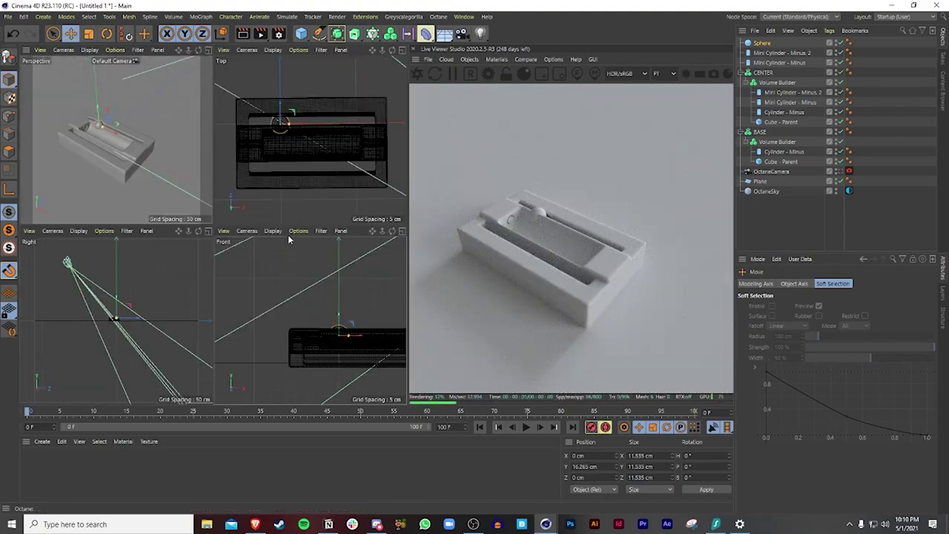
Move the sphere along Z to about -13.5 cm, over the CENTER recess, and enlarge it to about 19.2 cm across.
middle_click(304, 185)
left_click_drag(152, 179, 151, 222)
key("t")
left_click_drag(271, 243, 452, 242)
left_click_drag(171, 237, 171, 240)
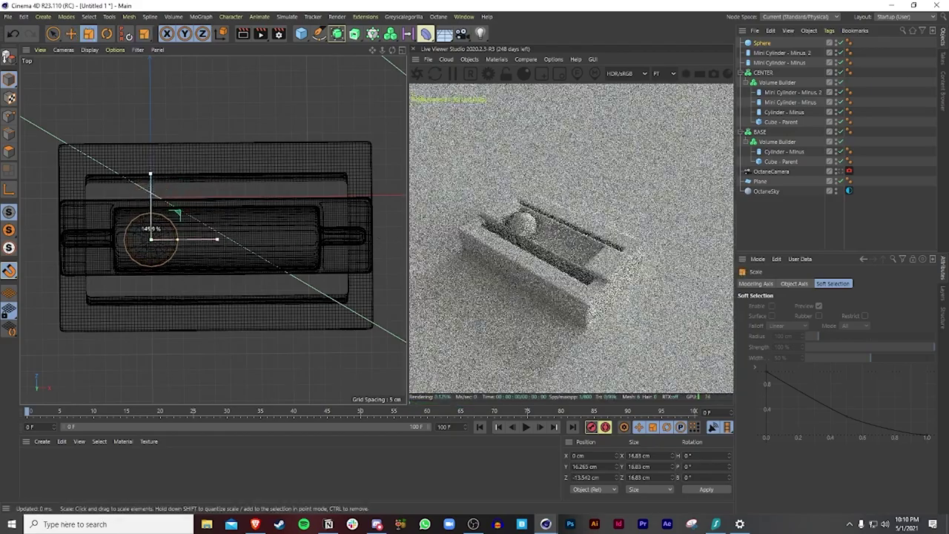
left_click_drag(258, 258, 297, 259)
mouse_move(227, 250)
left_mouse_down()
mouse_move(260, 253)
mouse_move(245, 251)
left_mouse_up()
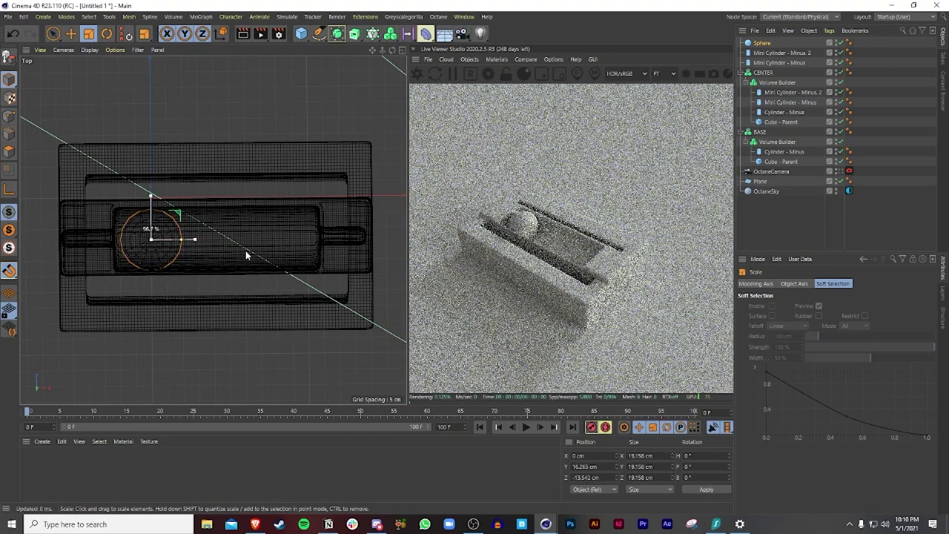
middle_click(241, 241)
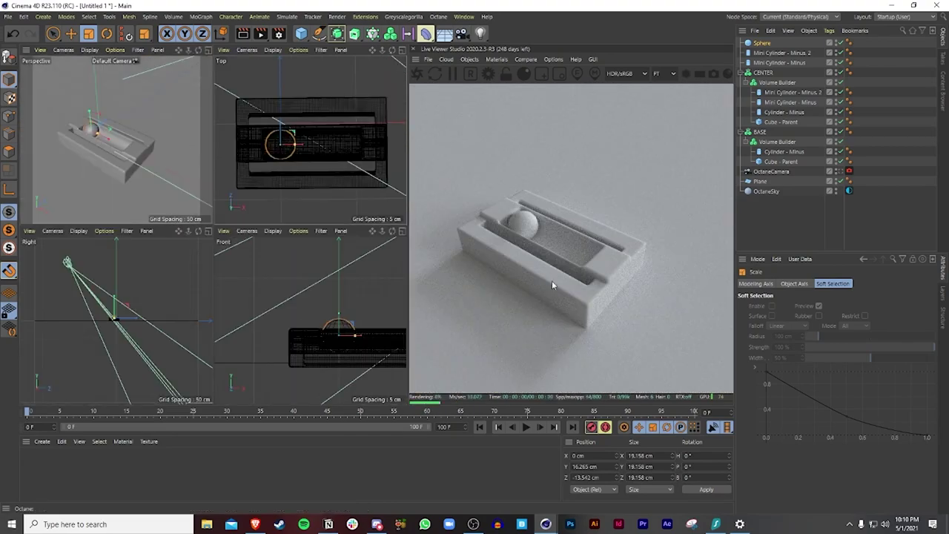
Set the sphere's radius to 10 cm and its type to Hemisphere.
left_click(771, 45)
left_click(792, 306)
type("10")
key("Return")
left_click(812, 327)
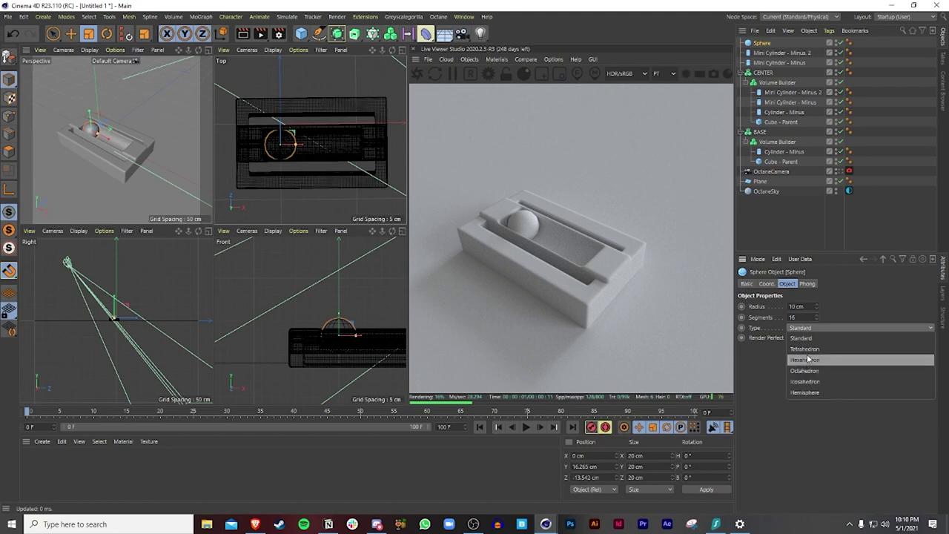
left_click(807, 391)
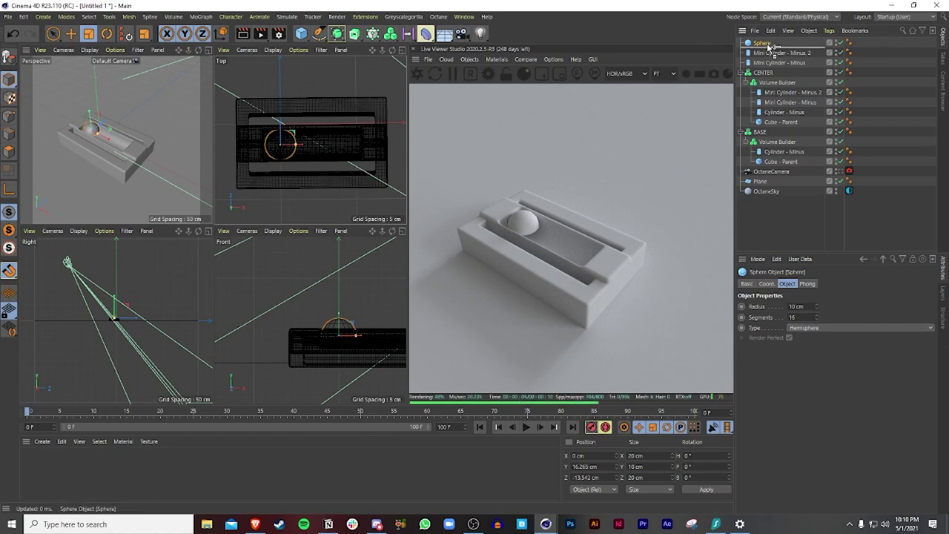
Duplicate the hemisphere and set the copy's bank rotation to 180° to form the lower half of the ball.
left_click_drag(769, 46, 768, 49, "ctrl")
key("r")
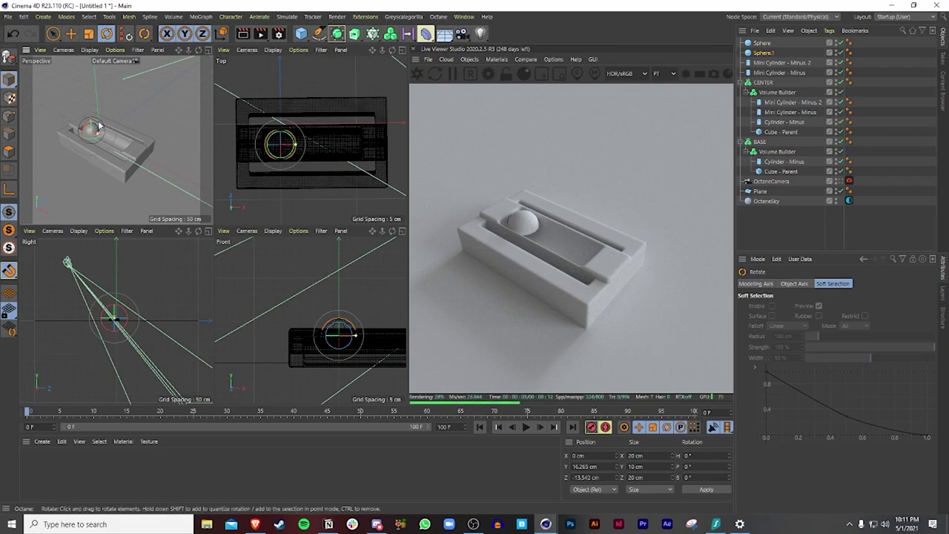
scroll(95, 130, "up", 5)
scroll(93, 137, "down", 2)
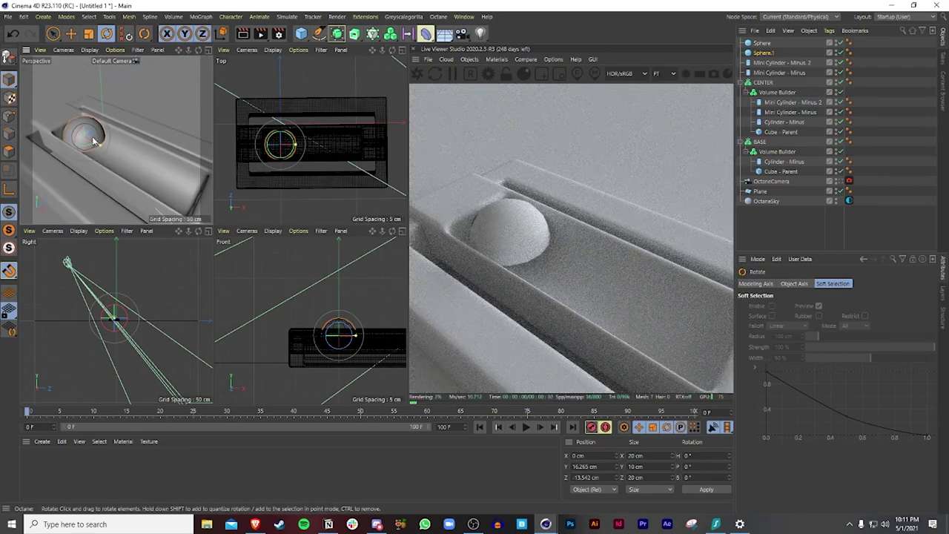
left_click_drag(93, 139, 23, 132)
key("BackSpace")
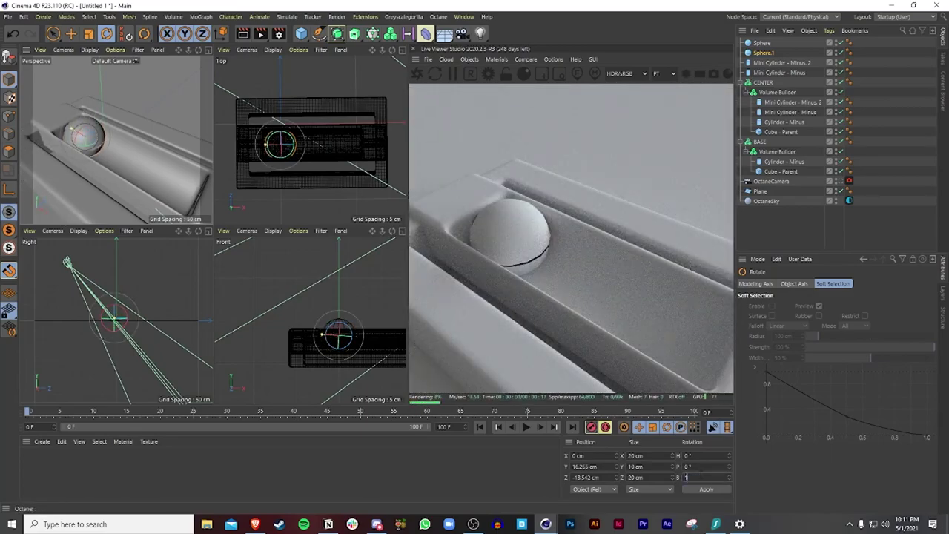
Group both hemispheres under a null named Ball.
left_click(762, 47, "shift")
key("alt+g")
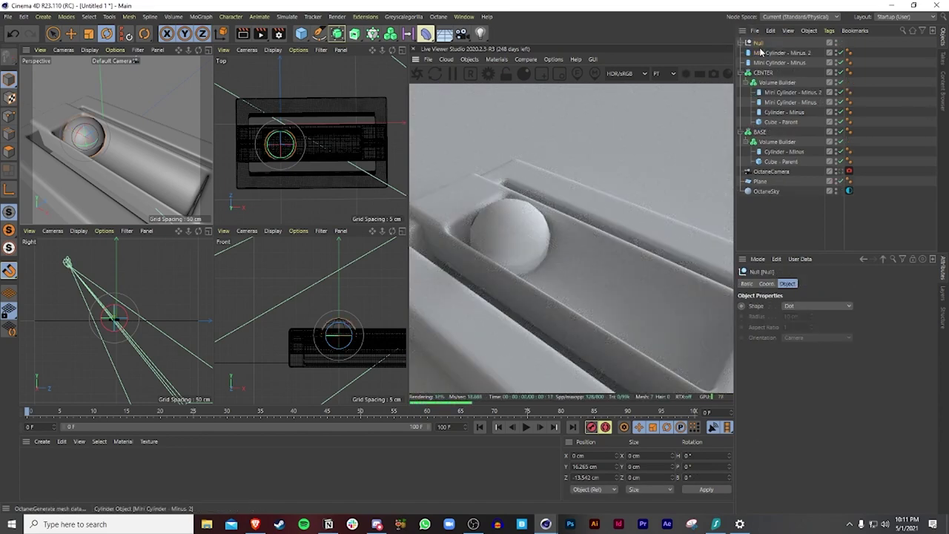
double_click(759, 43)
type("Ball")
key("Return")
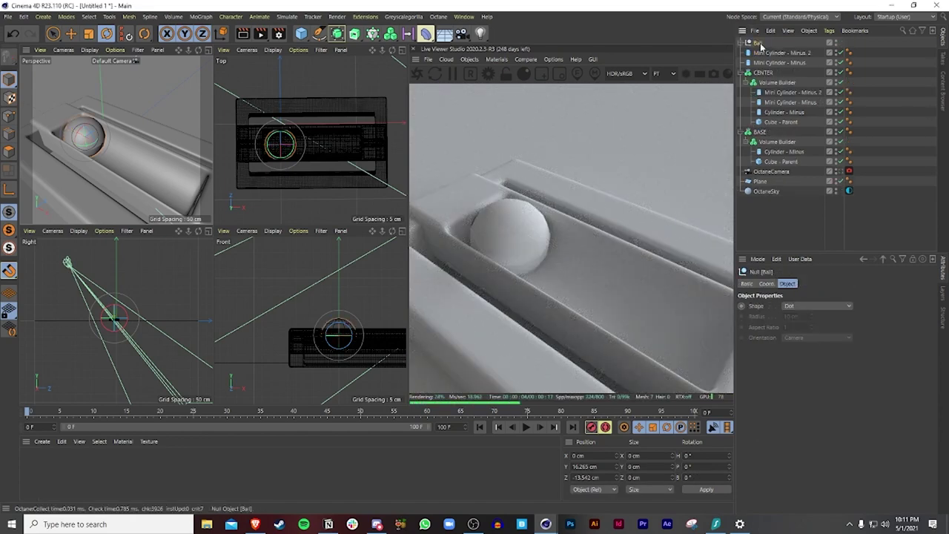
Rename the two hemispheres in the Ball group as Sphere Top and Sphere Bottom, with the rotated one as the bottom.
left_click(742, 43)
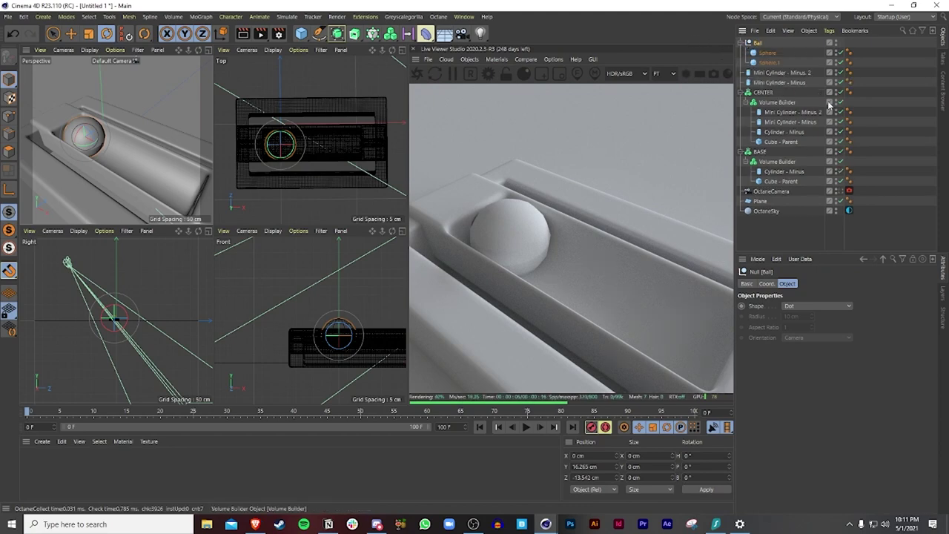
left_click(774, 63)
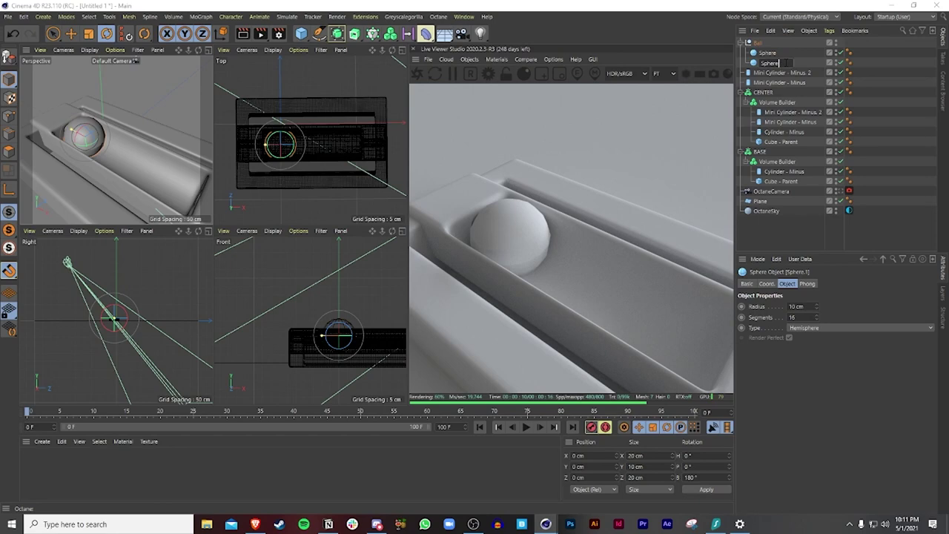
key("Return")
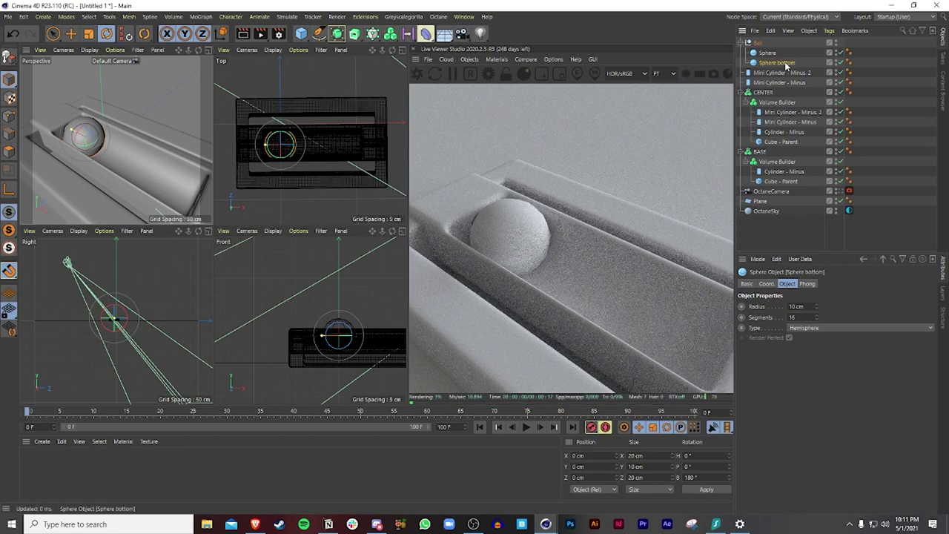
double_click(769, 53)
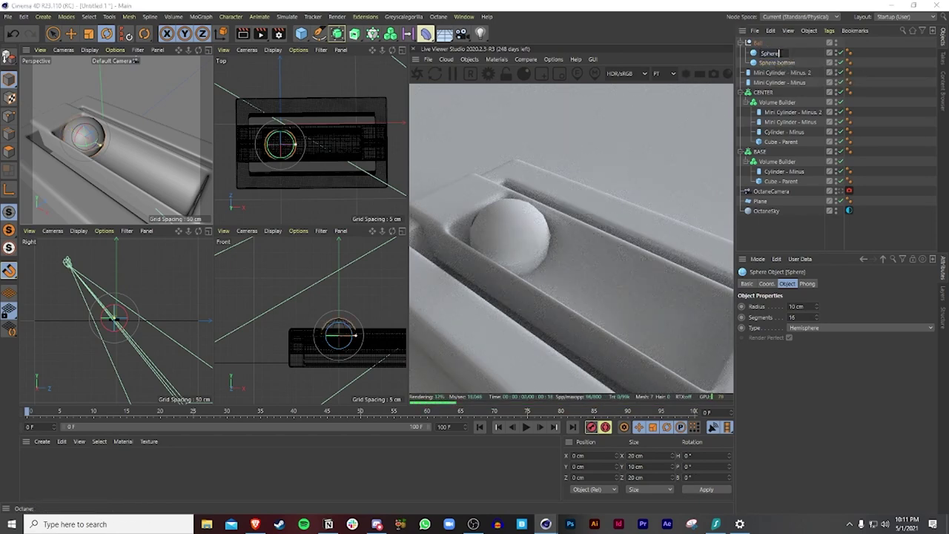
key("Return")
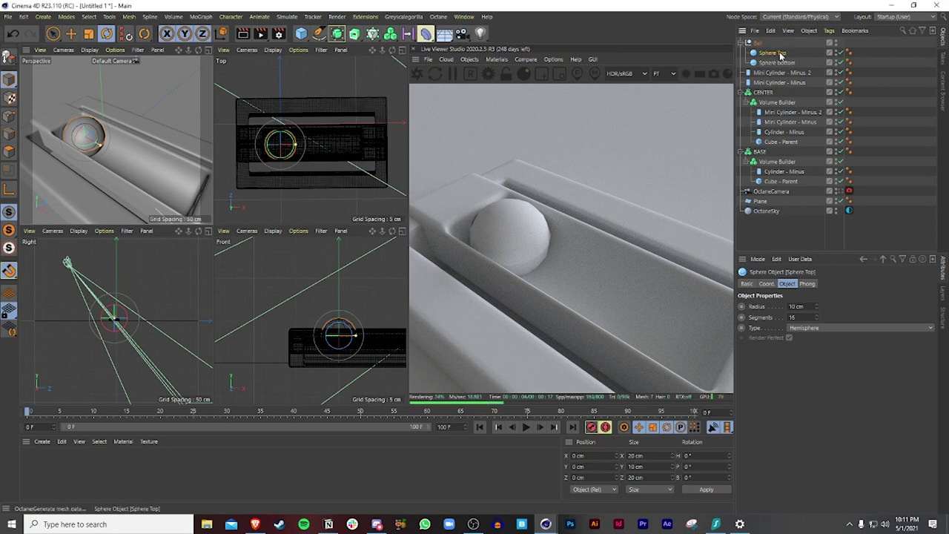
double_click(782, 64)
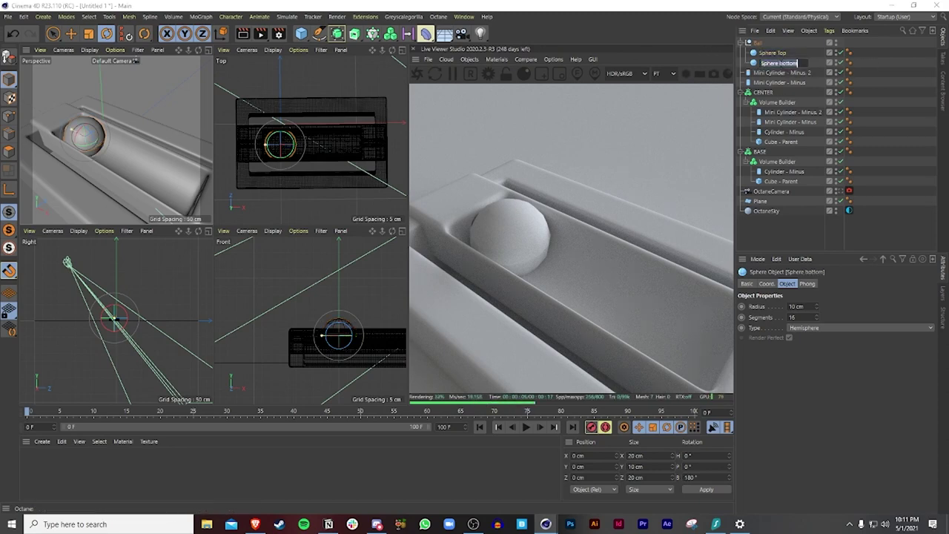
type("Sphere Bottom")
key("Return")
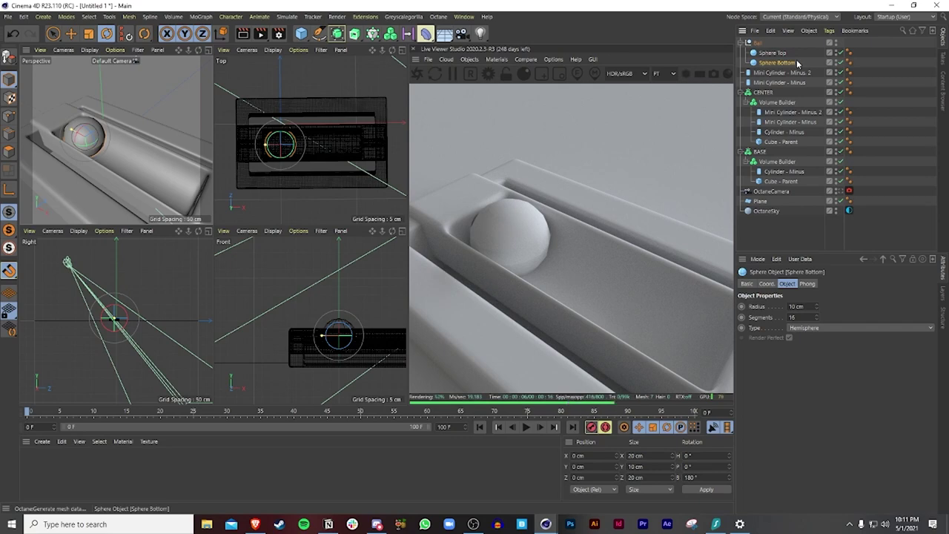
Collapse the BASE hierarchy and rename the Ball null as BALL in capitals.
left_click(742, 94)
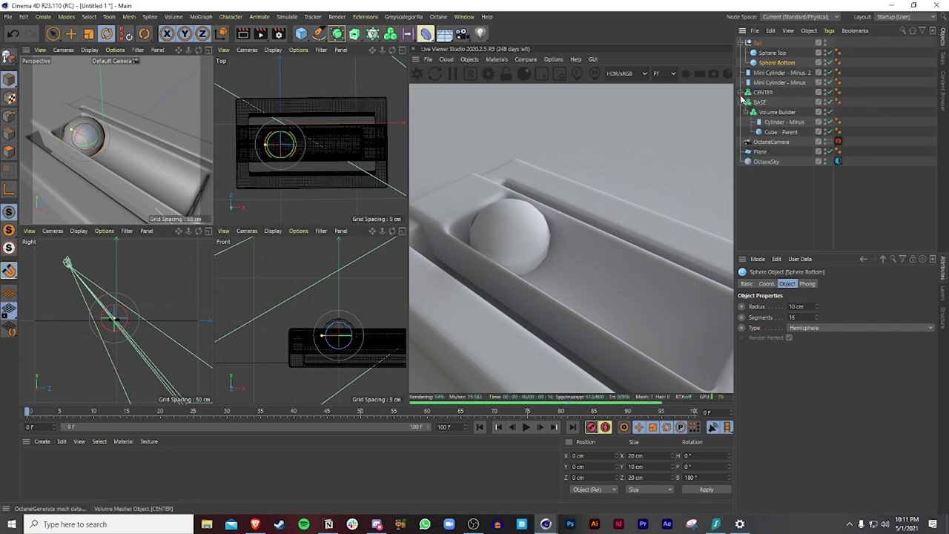
left_click(742, 103)
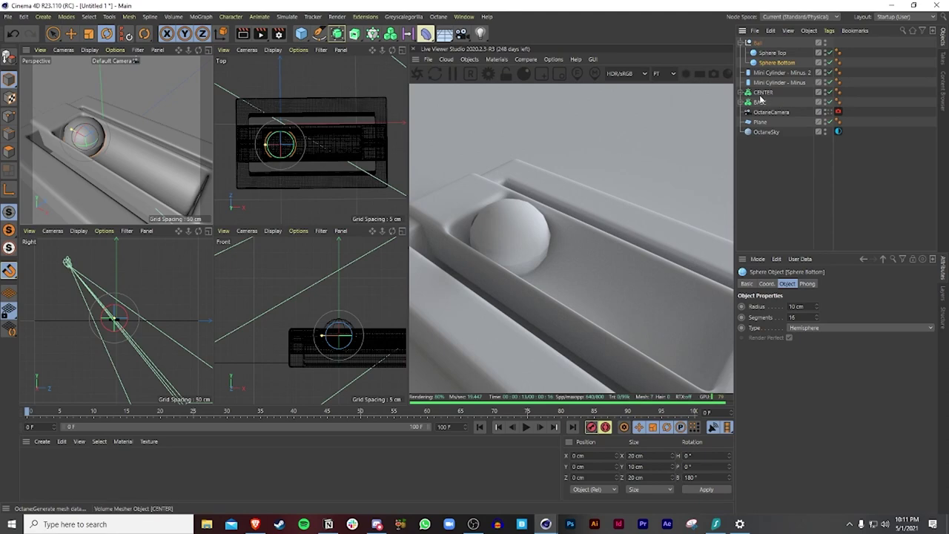
left_click(756, 43)
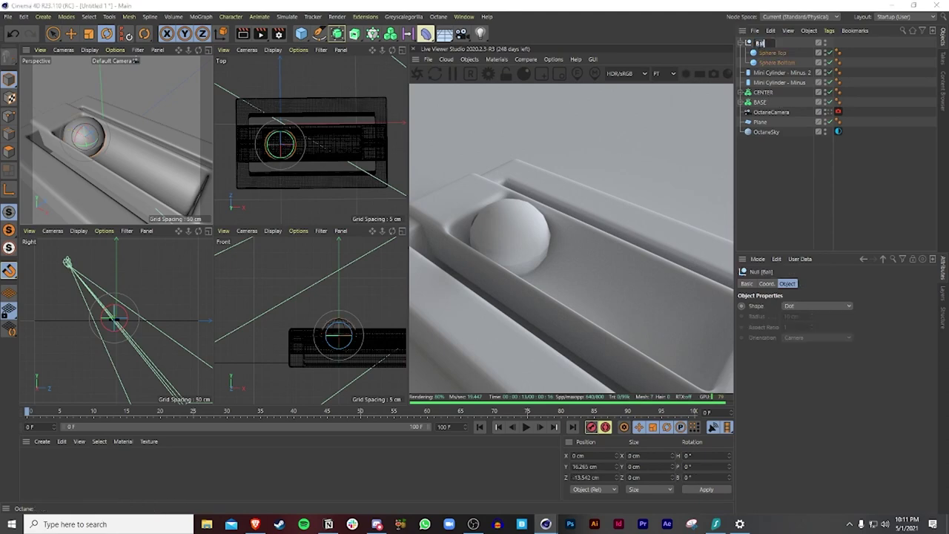
type("BALL")
key("Return")
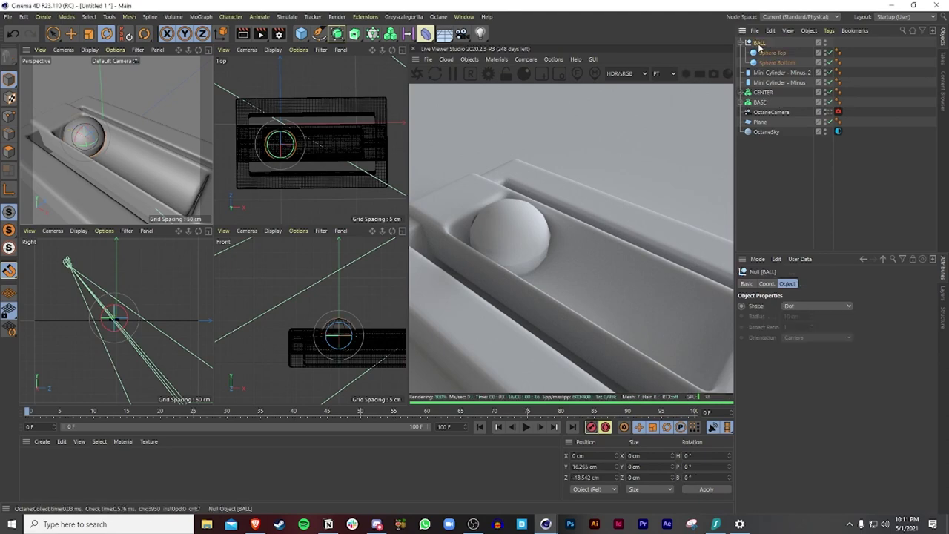
left_click(743, 92)
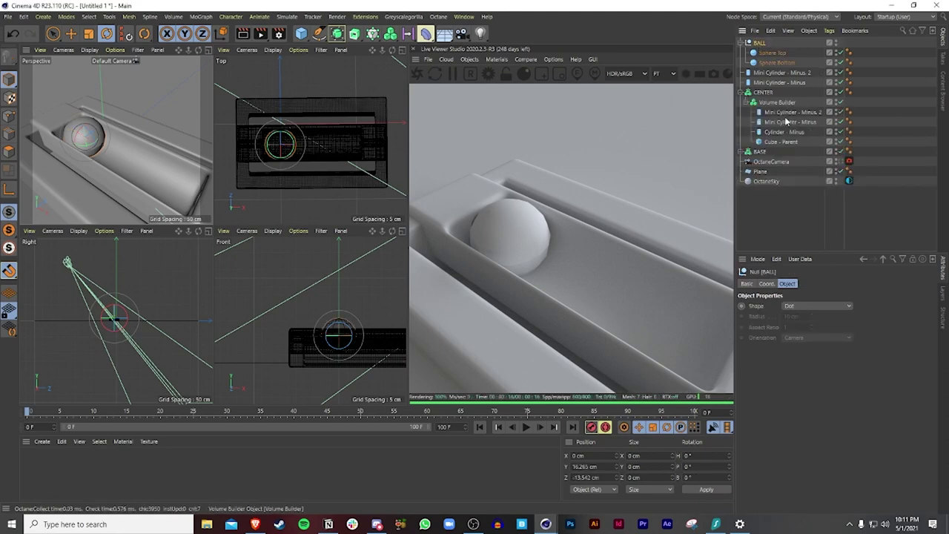
left_click(744, 43)
Set the segments of both Sphere Top and Sphere Bottom to 100.
middle_click(188, 134)
key("e")
left_click(149, 214)
left_click(771, 52)
left_click(753, 43)
left_click(741, 43)
left_click(768, 53)
left_click(771, 62, "shift")
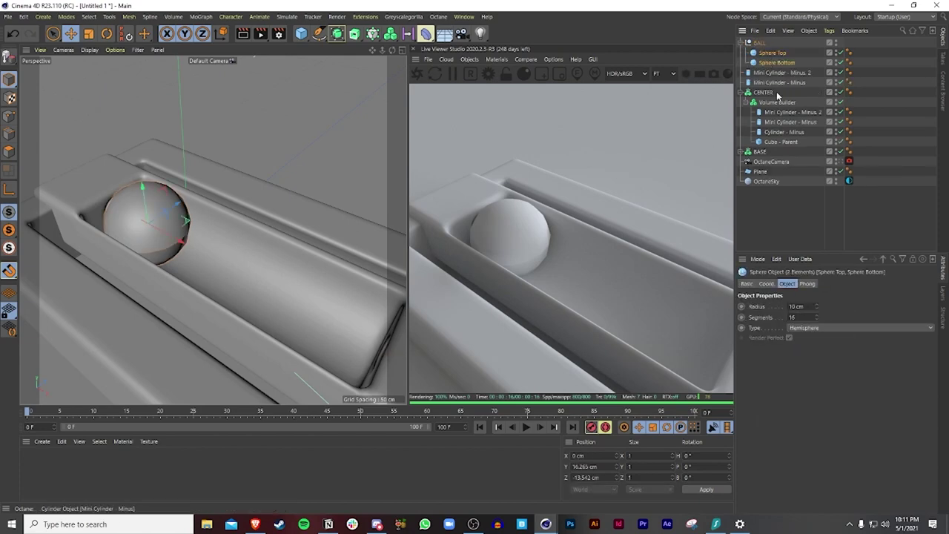
left_click(800, 317)
type("1")
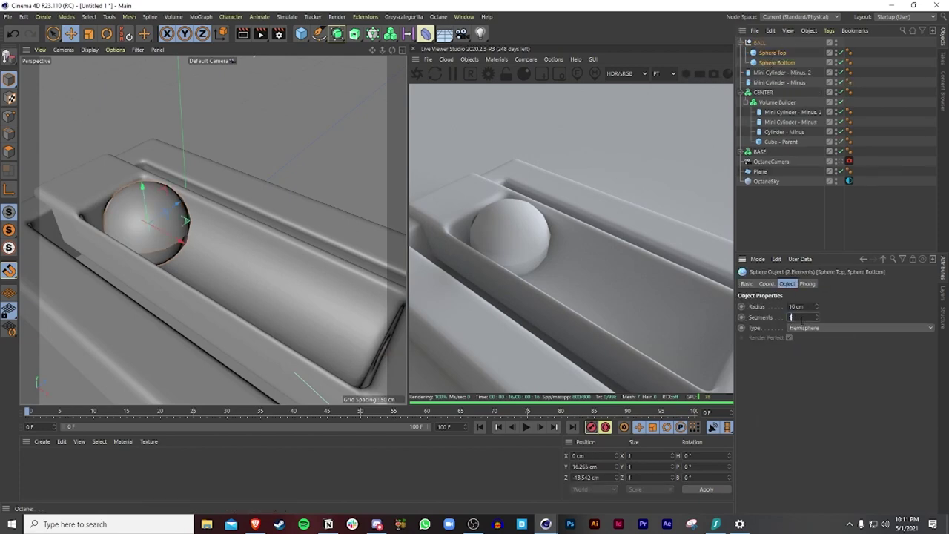
type("00")
key("Return")
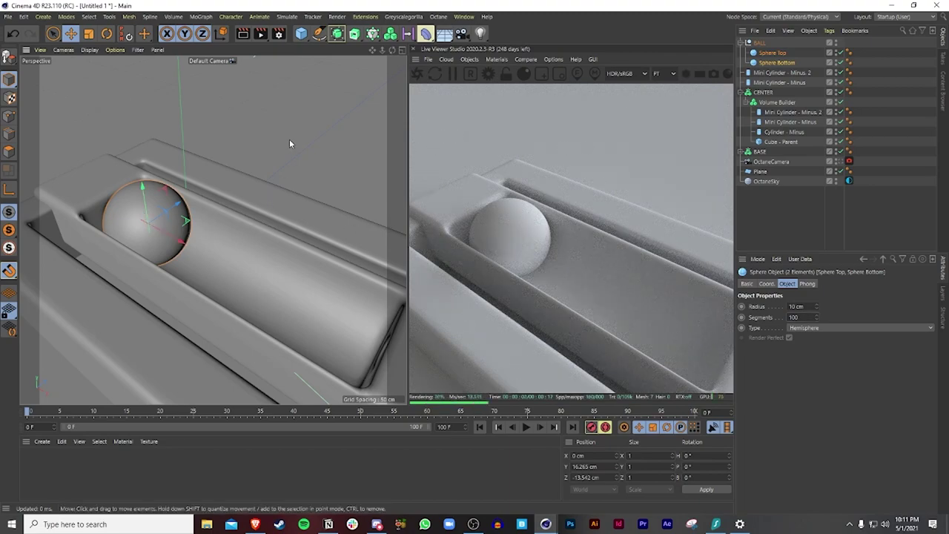
Start a Bezier spline with the Spline Pen in the top view, placing its first point at the ball's outer side in the CENTER recess.
middle_click(289, 139)
middle_click(309, 158)
left_click(201, 224)
scroll(215, 230, "down", 3)
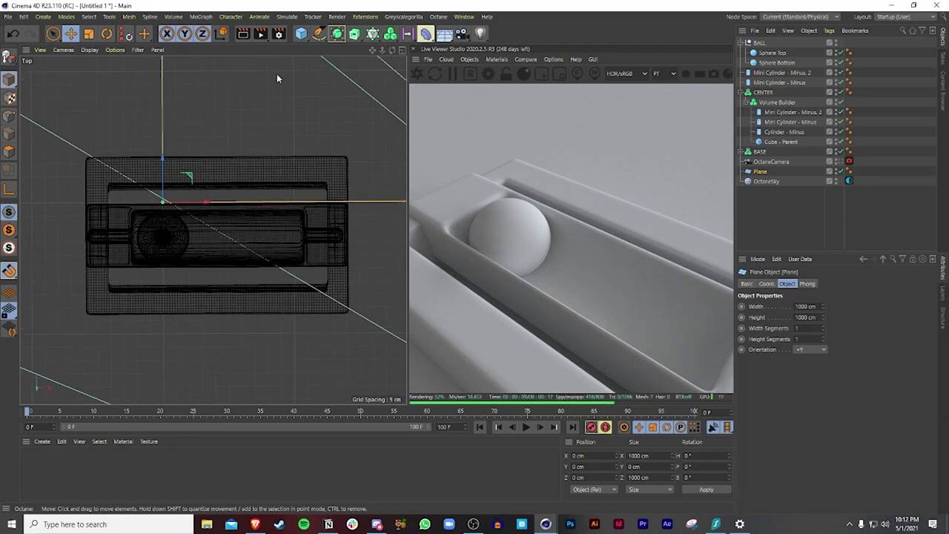
left_click(319, 34)
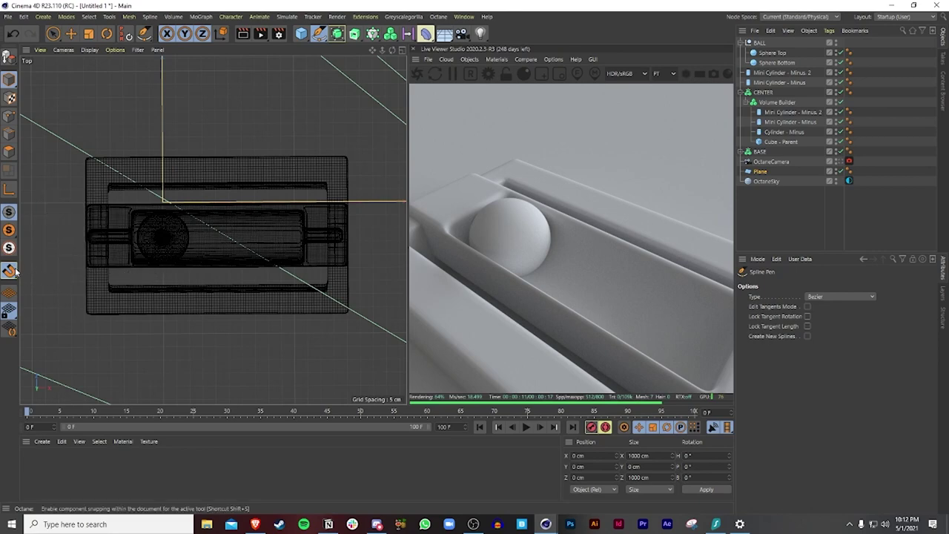
left_click(143, 238)
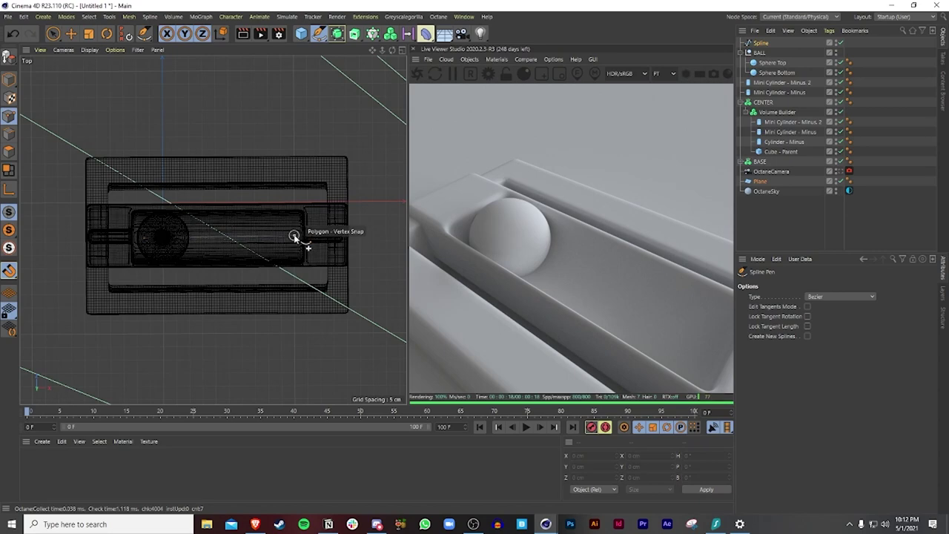
Finish drawing the spline path along the centre channel and rename the Spline object as DRIVE.
scroll(296, 236, "up", 5)
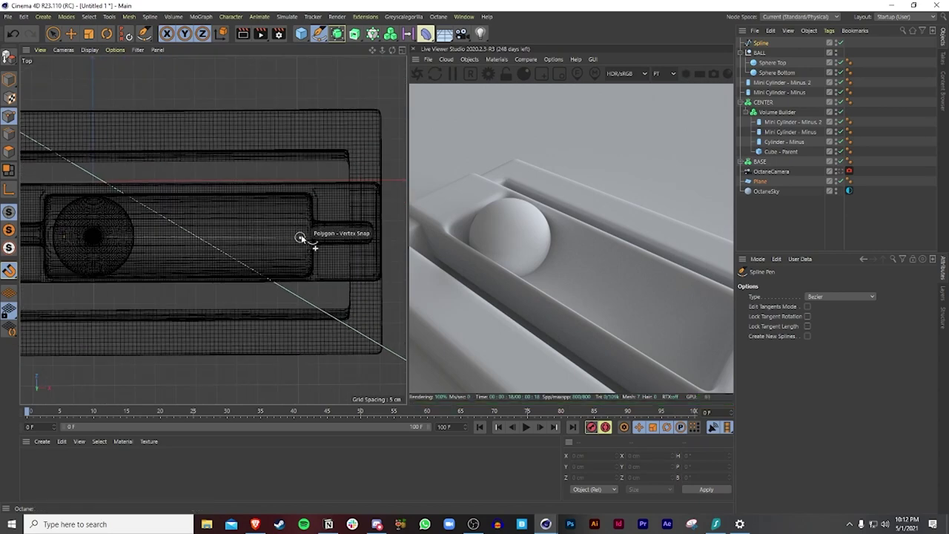
key("9")
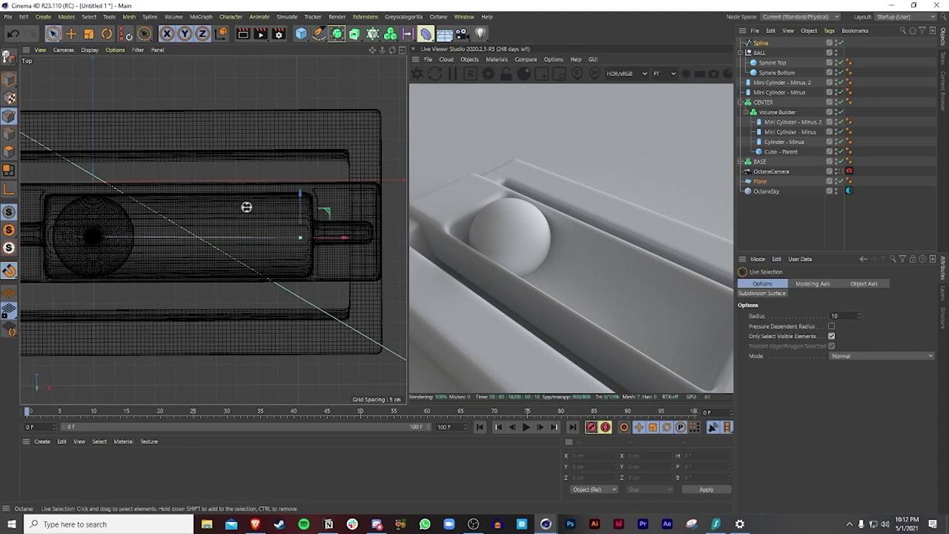
middle_click(246, 206)
middle_click(172, 164)
double_click(764, 43)
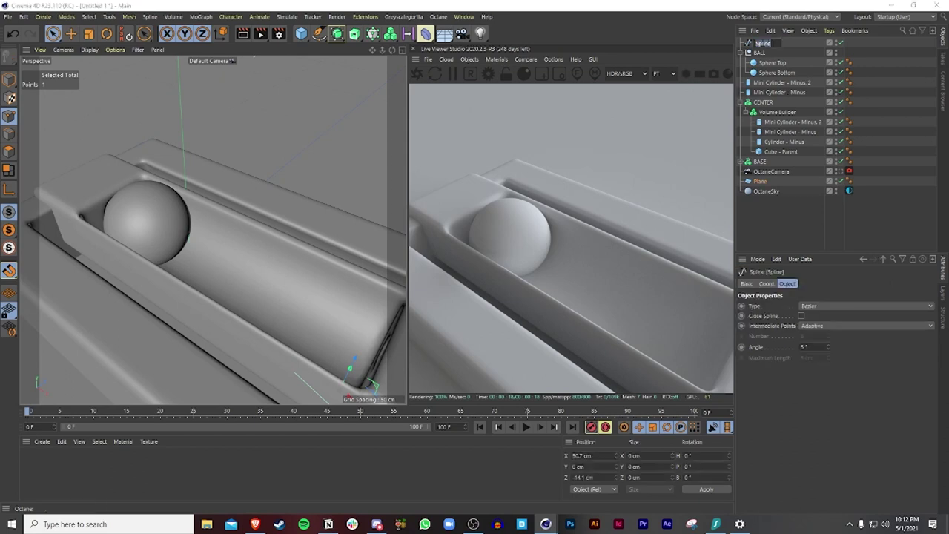
type("DRIVE")
key("Return")
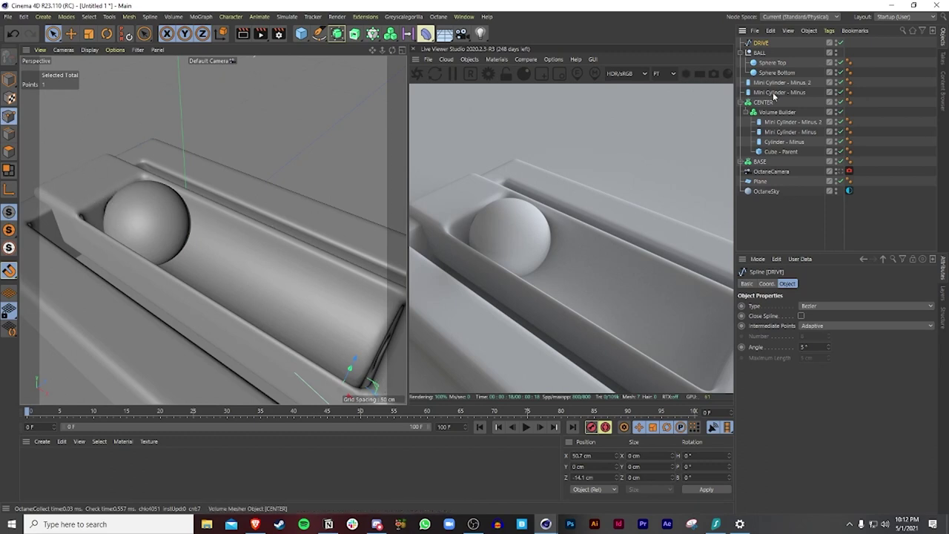
Add an Align to Spline tag to the BALL null and assign DRIVE as its spline path.
left_click(758, 52)
right_click(759, 53)
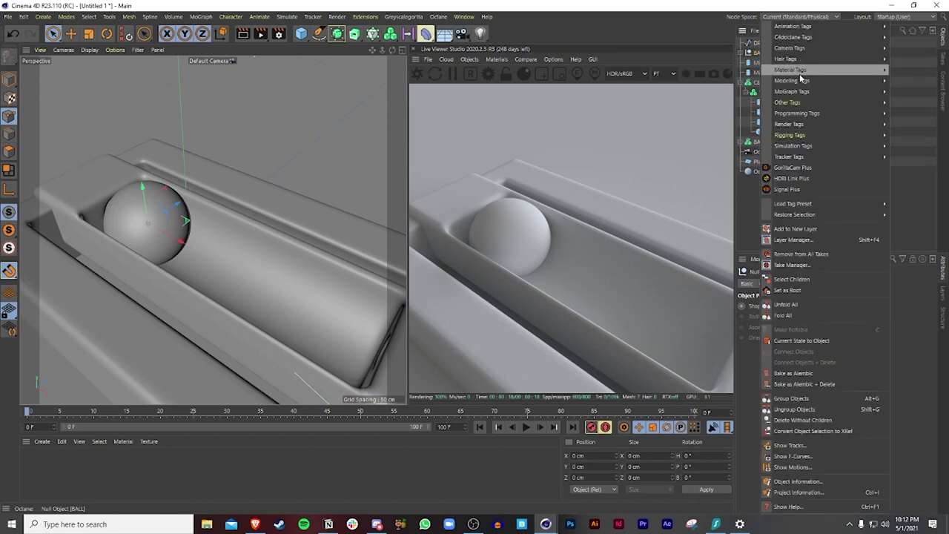
mouse_move(791, 147)
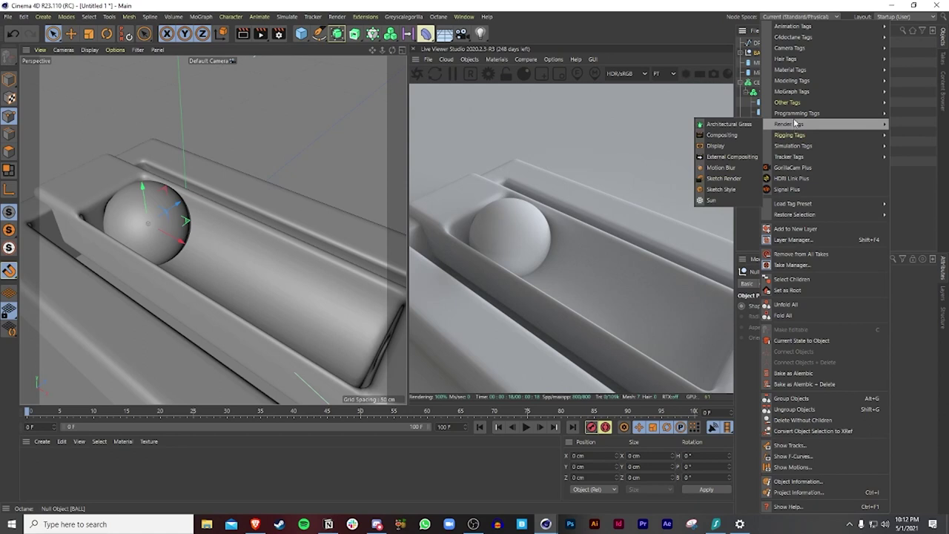
mouse_move(797, 32)
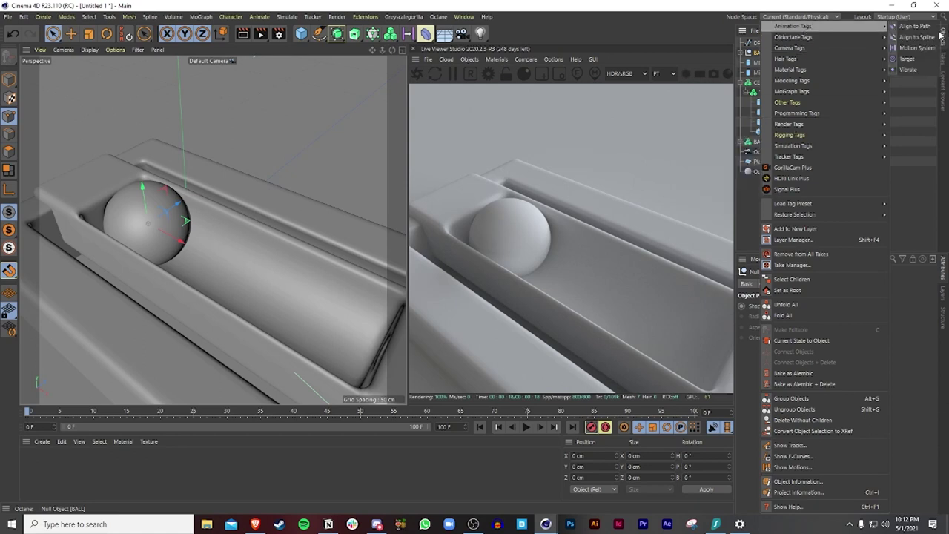
left_click(917, 37)
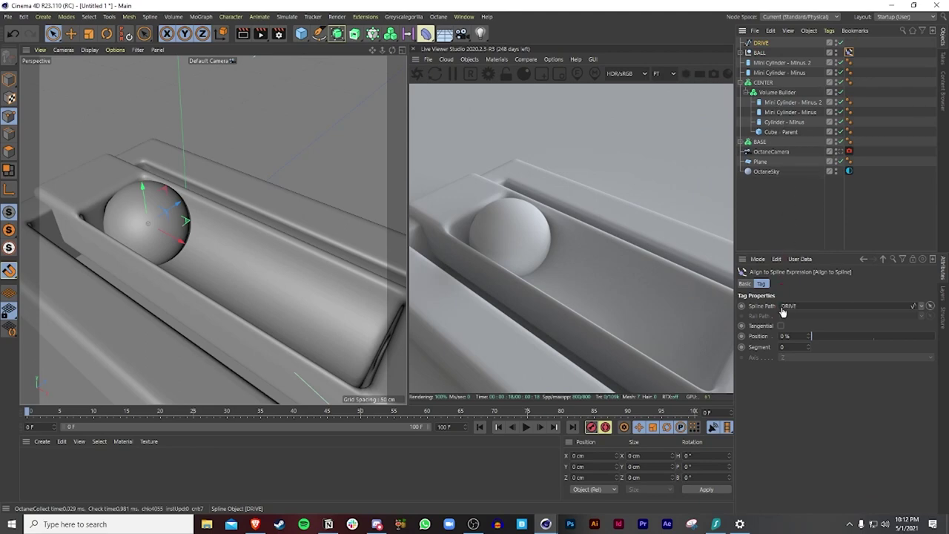
left_click_drag(781, 312, 784, 307)
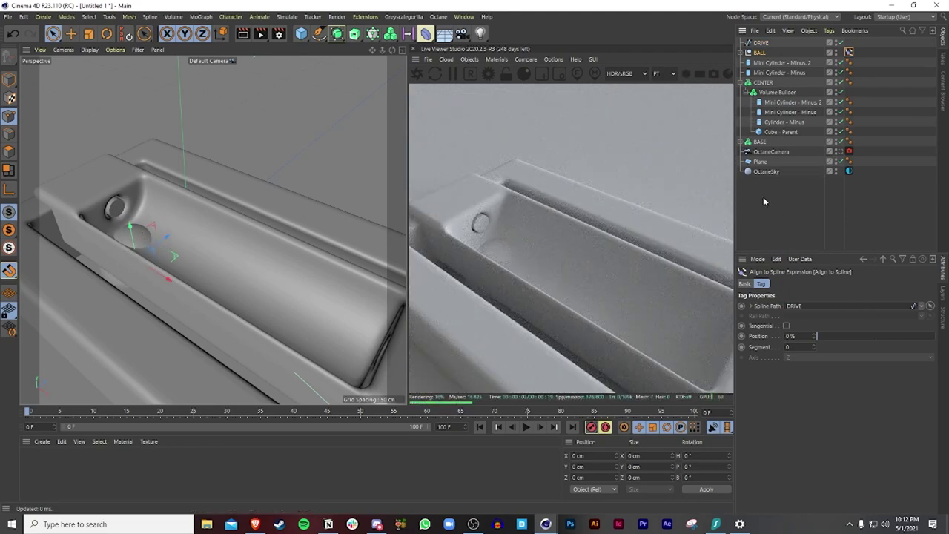
Raise the whole DRIVE spline in the front view to a Y position of about 19 cm.
left_click(760, 43)
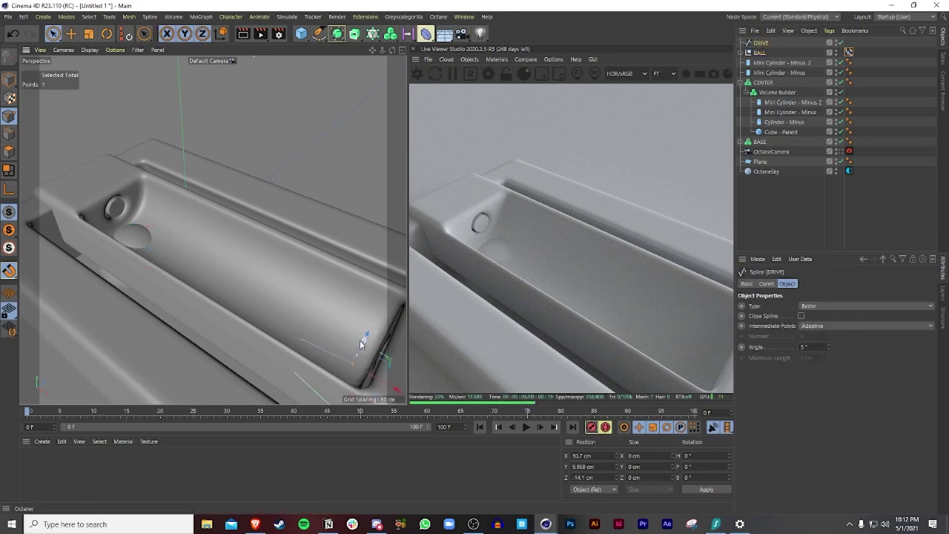
middle_click(361, 252)
middle_click(361, 252)
scroll(331, 278, "down", 1)
left_click(9, 80)
middle_click_drag(292, 180, 186, 184, "alt")
left_click_drag(182, 289, 186, 232)
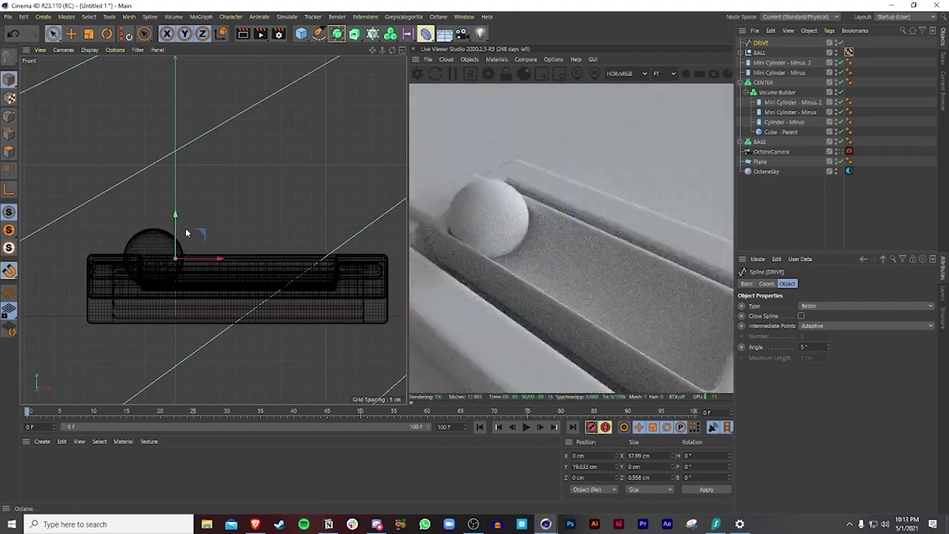
Shift the DRIVE spline along the channel to an X position of about 6.5 cm.
middle_click(186, 233)
middle_click(128, 156)
left_click_drag(214, 201, 229, 209)
left_click_drag(129, 230, 199, 248, "alt")
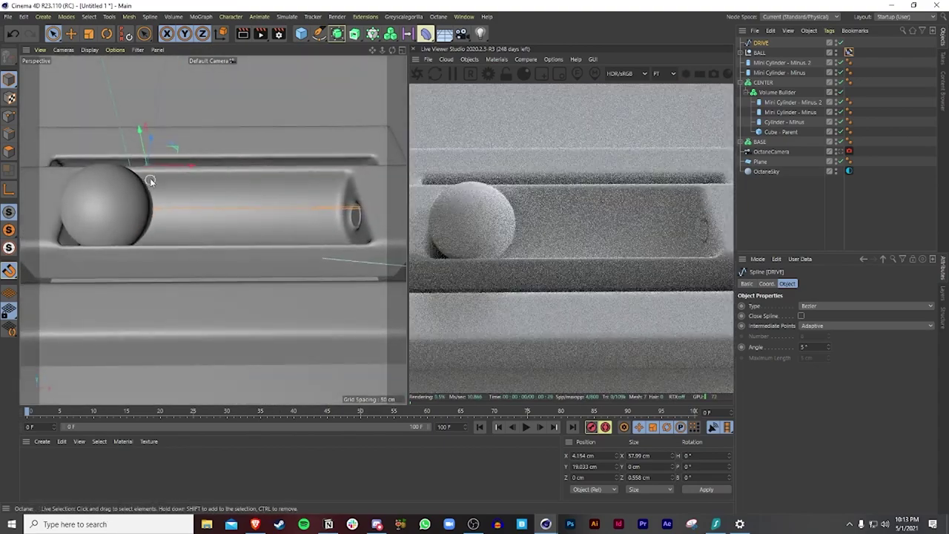
mouse_move(172, 169)
left_mouse_down()
mouse_move(189, 175)
mouse_move(181, 175)
left_mouse_up()
Set the BALL's Align to Spline position to 100 % and pull the DRIVE spline's far end point in to about X 36 cm.
middle_click(204, 201)
middle_click(301, 157)
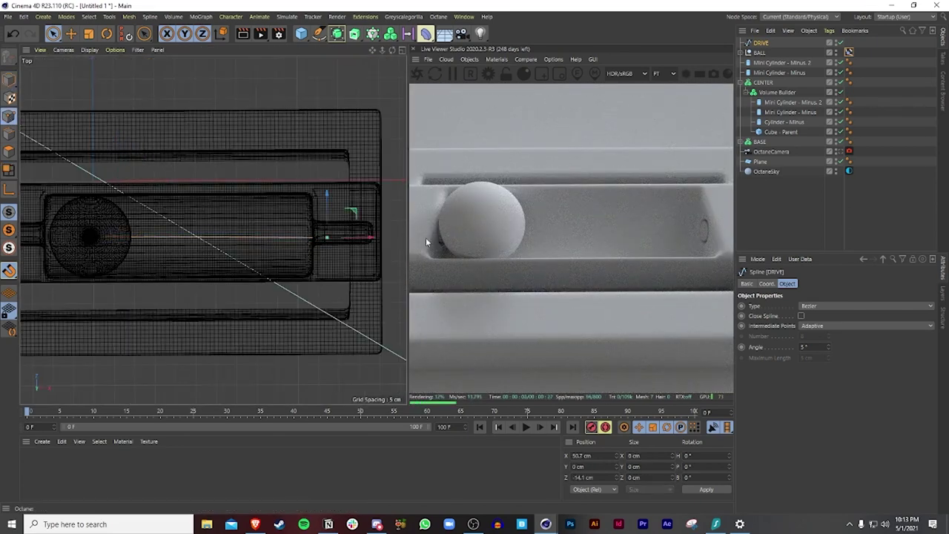
left_click_drag(358, 240, 330, 238)
key("ctrl+z")
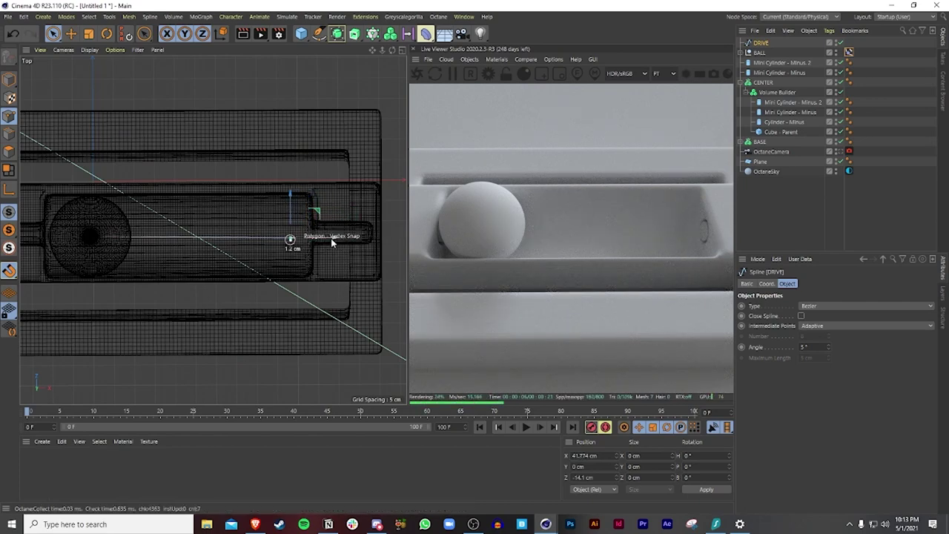
left_click(848, 52)
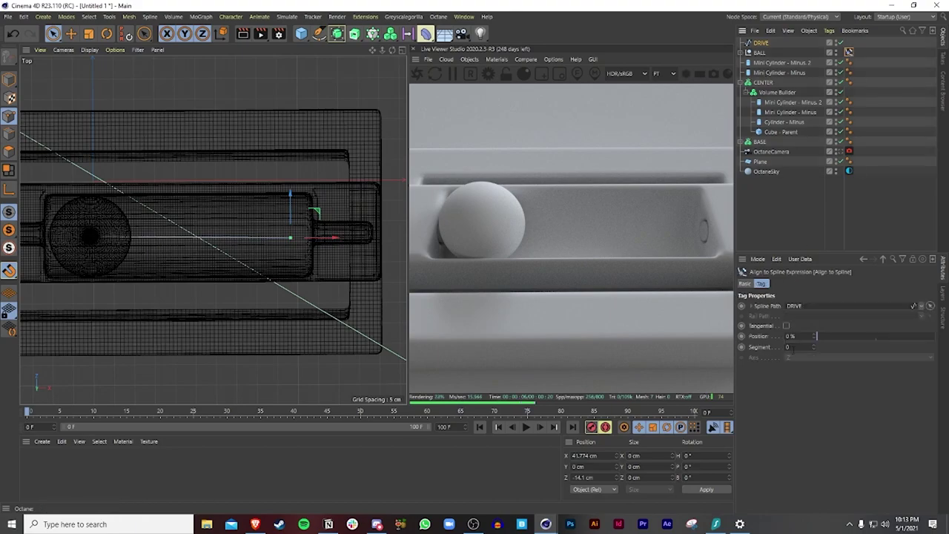
left_click_drag(817, 336, 945, 336)
left_click_drag(335, 241, 307, 245)
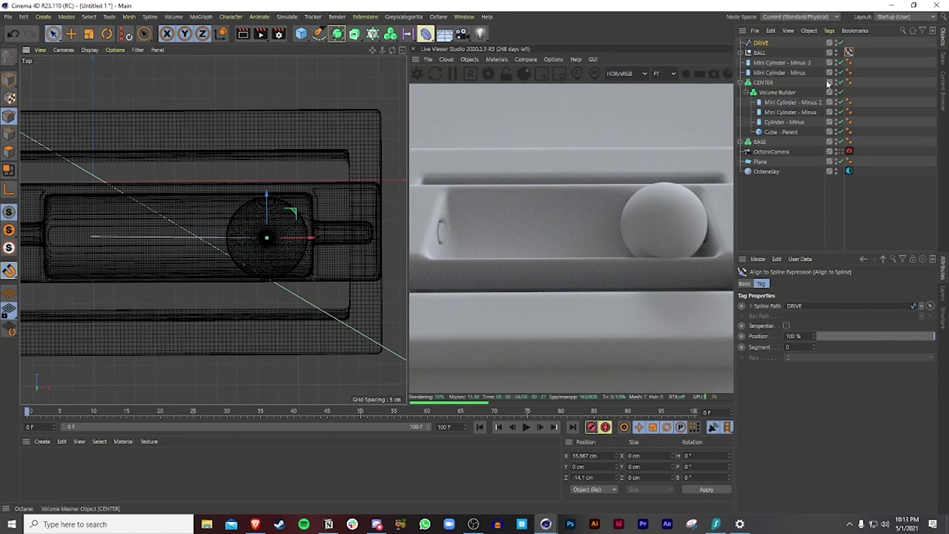
Set the radius of both Sphere Top and Sphere Bottom inside the BALL null to 9 cm.
left_click(765, 56)
left_click(747, 52)
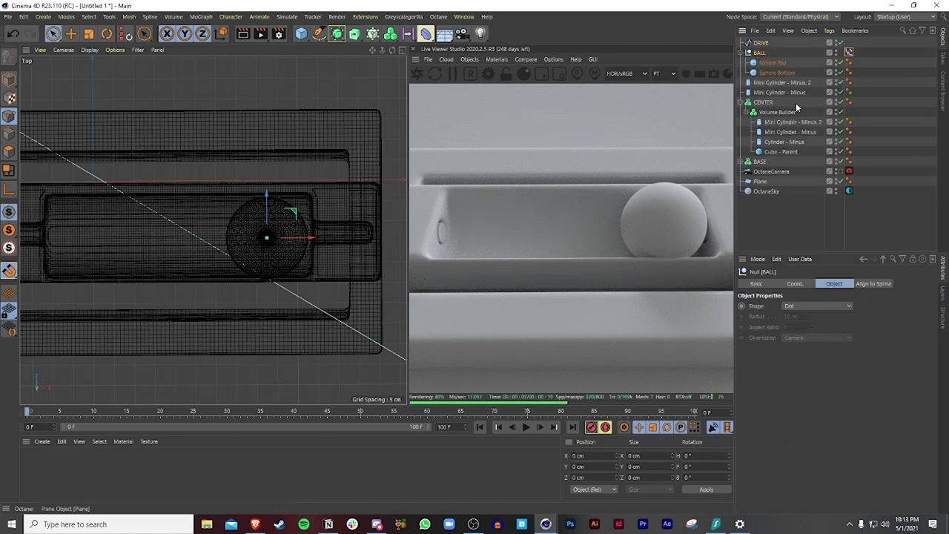
left_click_drag(767, 67, 772, 74)
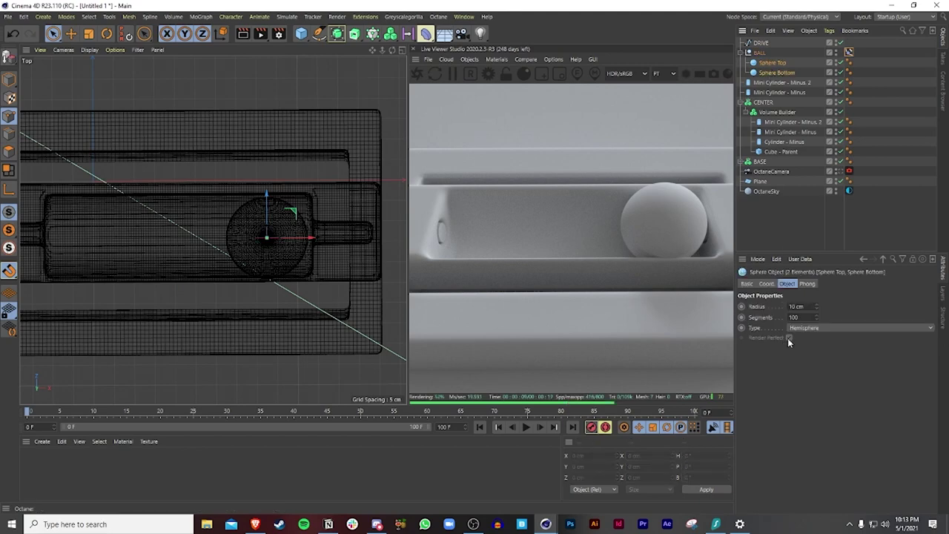
key("Return")
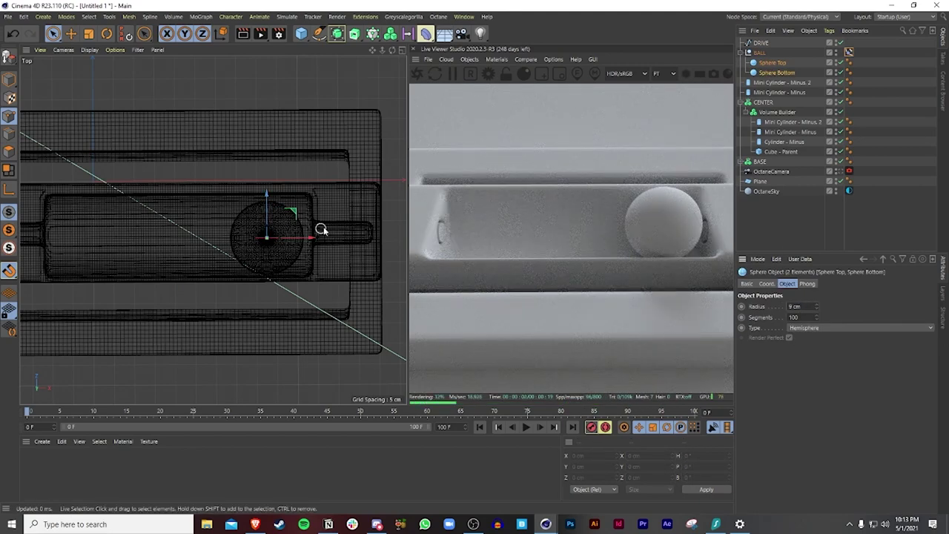
Centre the DRIVE spline in the channel by moving the whole spline to a Z position of about 0.7 cm.
left_click(265, 232)
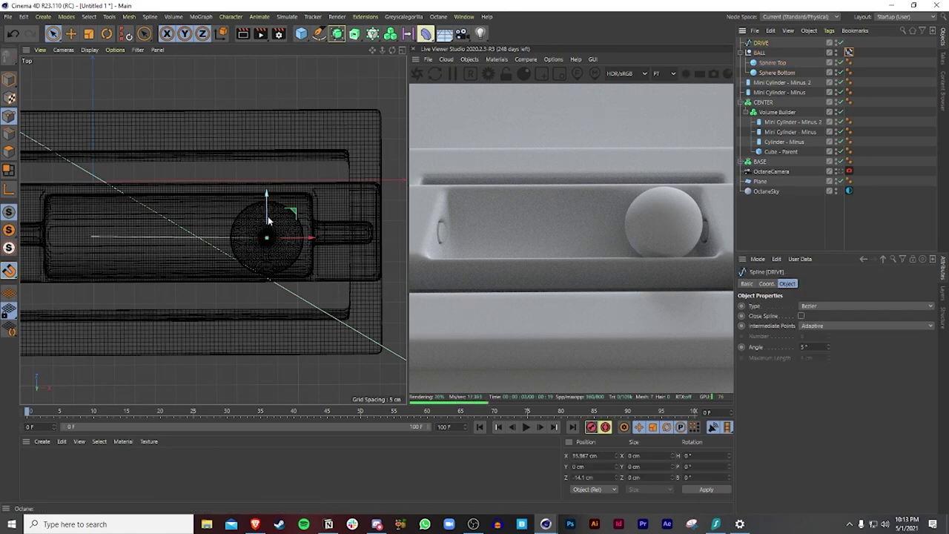
left_click(8, 79)
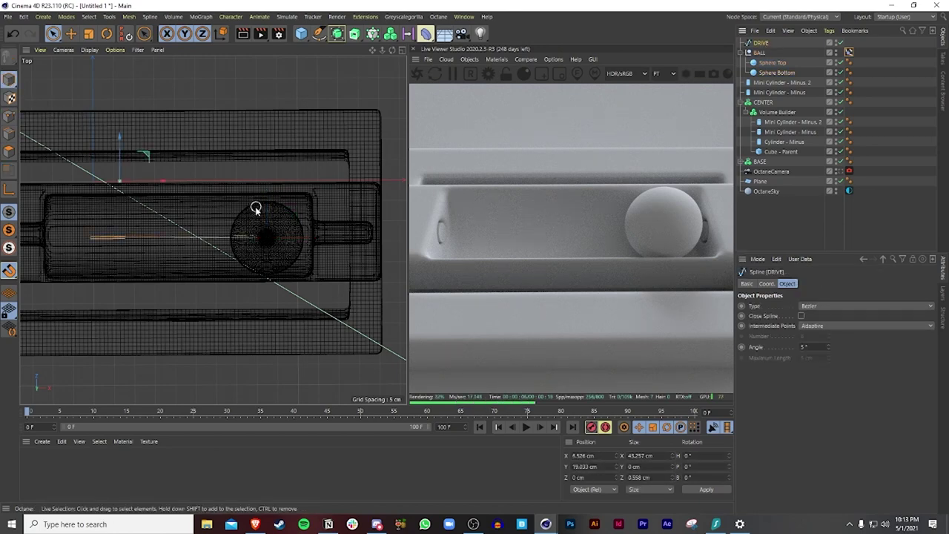
left_click_drag(121, 159, 122, 165)
scroll(240, 251, "up", 4)
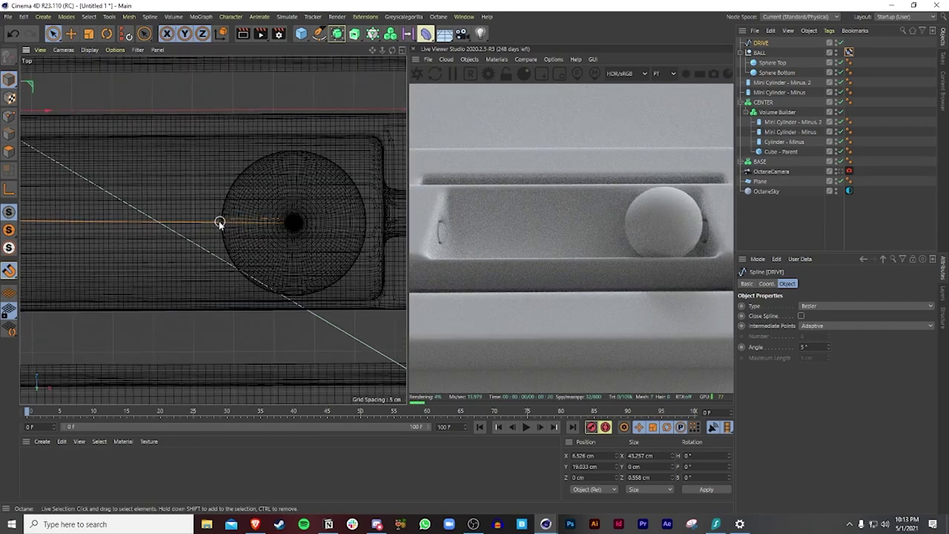
middle_click_drag(220, 222, 212, 230, "alt")
scroll(212, 231, "down", 1)
left_click_drag(24, 118, 27, 114)
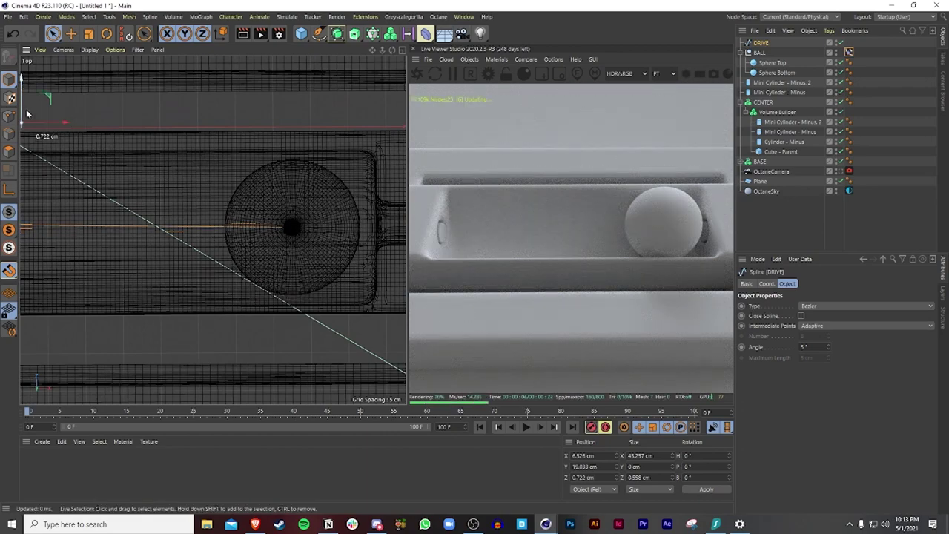
scroll(195, 231, "down", 3)
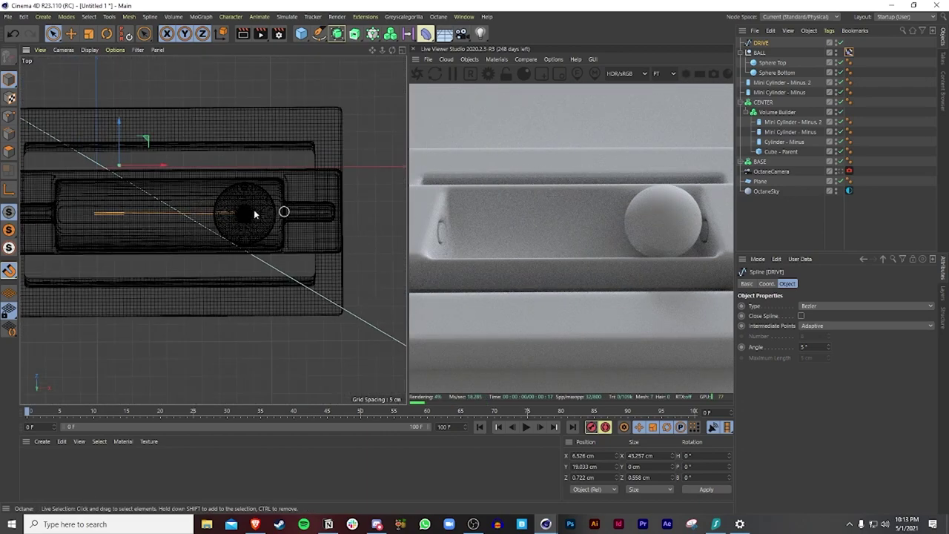
Set the BALL's Align to Spline position to 0 % and keyframe it at frame 0.
mouse_move(283, 204)
left_mouse_down("alt")
mouse_move(251, 203)
mouse_move(283, 202)
left_mouse_up("alt")
middle_click(283, 202)
middle_click(114, 170)
left_click_drag(114, 170, 212, 197, "alt")
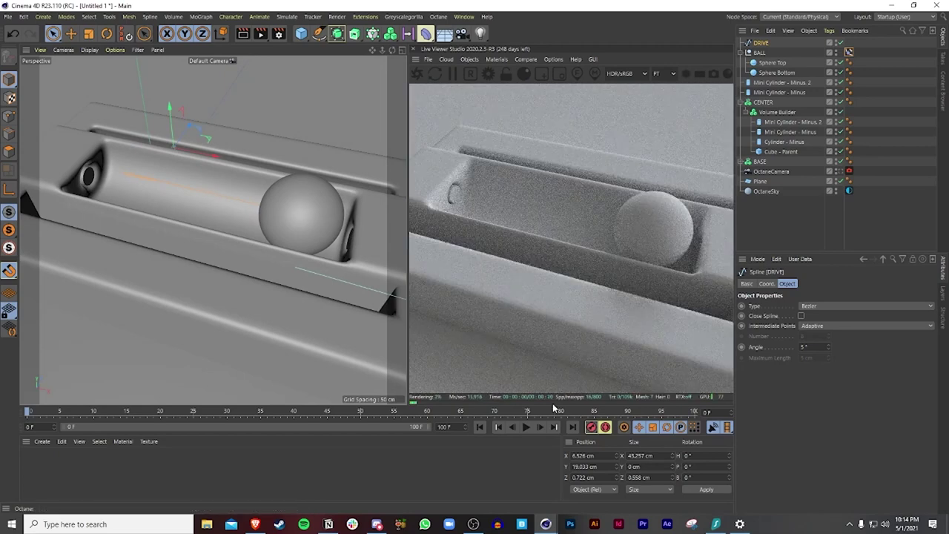
left_click(849, 53)
left_click_drag(876, 335, 787, 336)
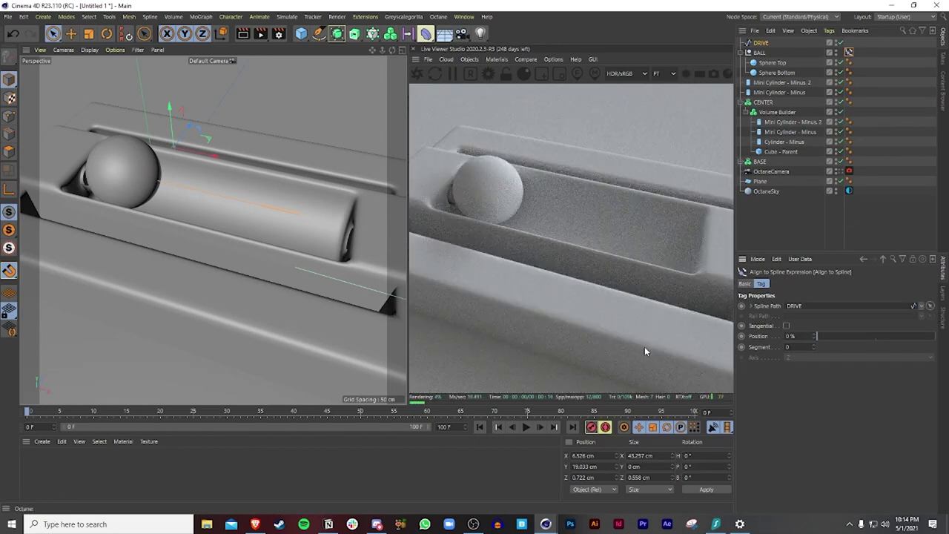
left_click_drag(152, 276, 263, 254, "alt")
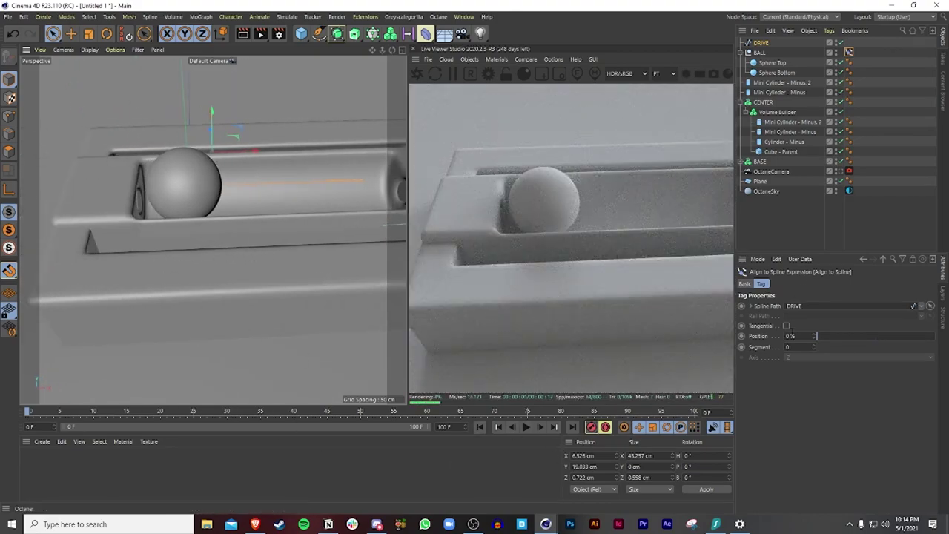
left_click(742, 335)
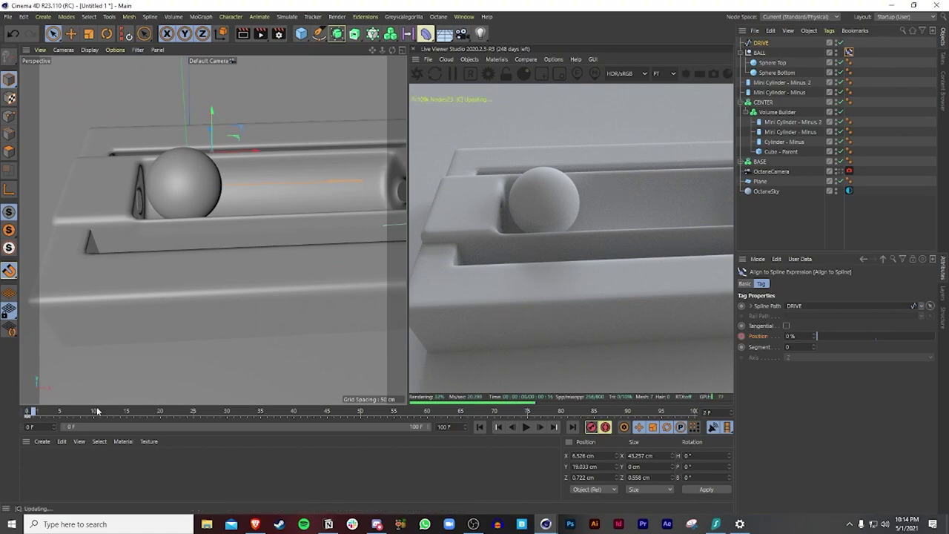
Set the BALL's Align to Spline position to 100 % at frame 50 and keyframe it.
left_click(693, 412)
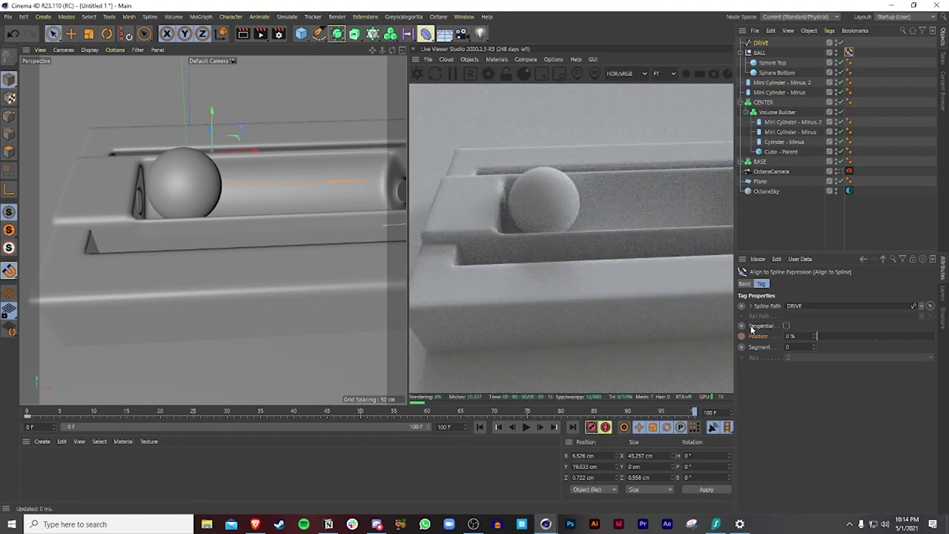
left_click_drag(816, 336, 910, 337)
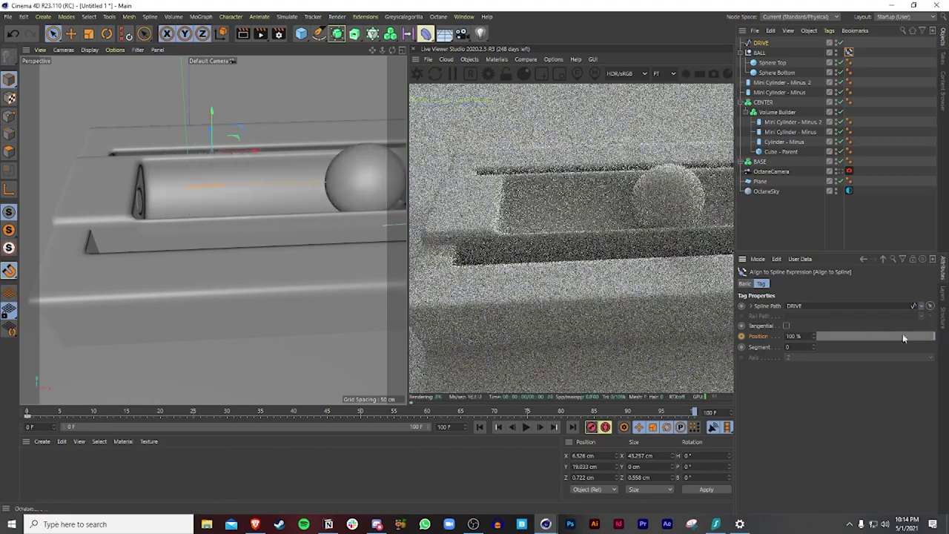
left_click_drag(691, 415, 361, 416)
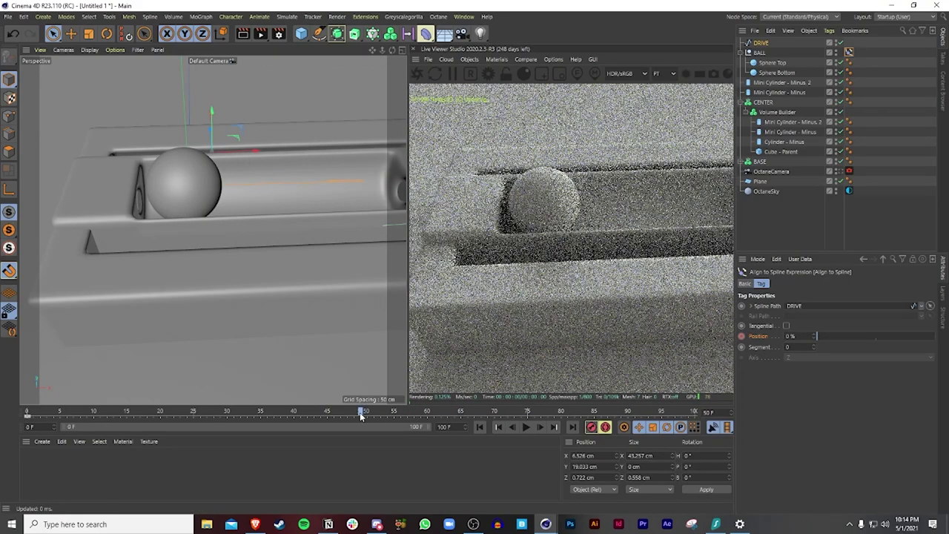
left_click_drag(815, 336, 852, 332)
left_click(740, 336)
Return the BALL's Align to Spline position to 0 % at frame 100 and keyframe it.
left_click_drag(364, 415, 707, 413)
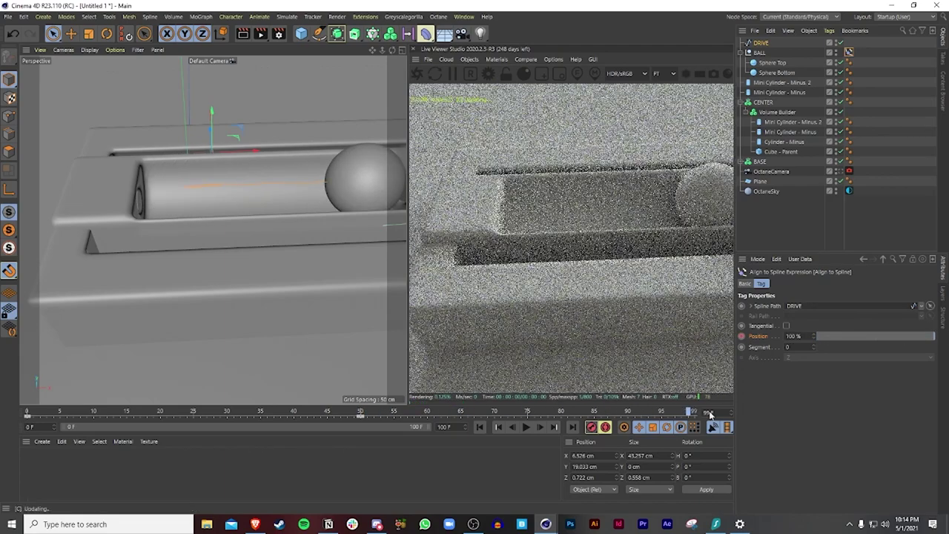
left_click_drag(879, 336, 814, 337)
left_click(742, 337)
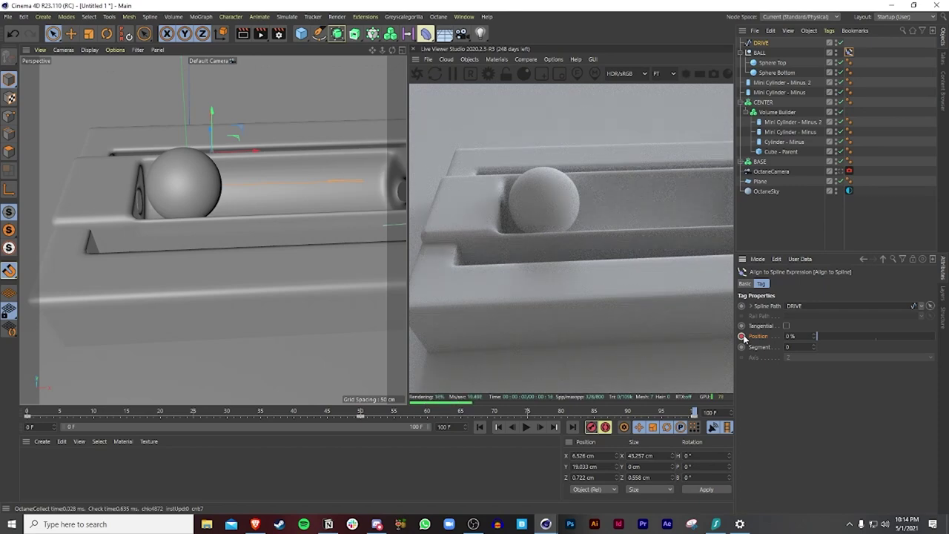
left_click_drag(226, 200, 362, 186, "alt")
middle_click(202, 181)
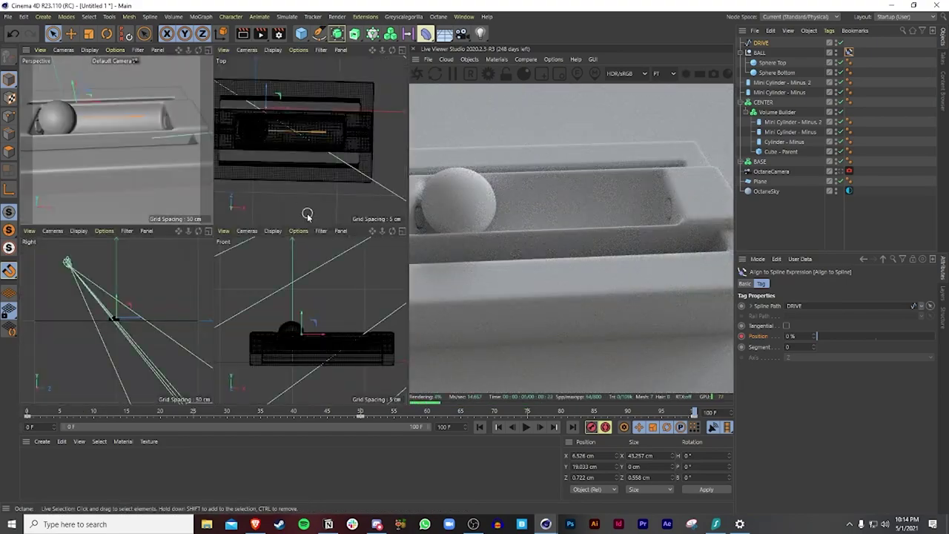
middle_click(292, 192)
middle_click(246, 189)
middle_click(147, 164)
left_click_drag(191, 173, 145, 176, "alt")
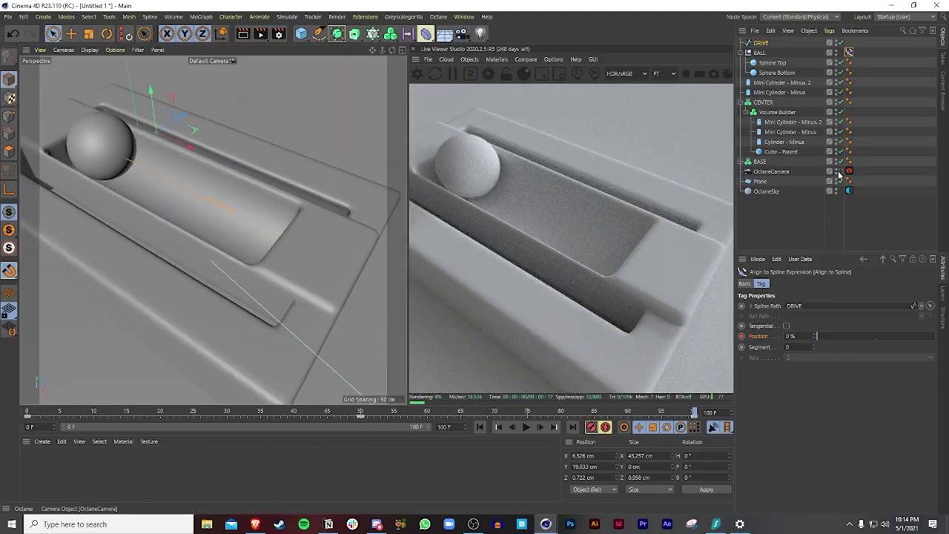
Switch the perspective view to OctaneCamera and reframe the whole channel model in it.
left_click(840, 173)
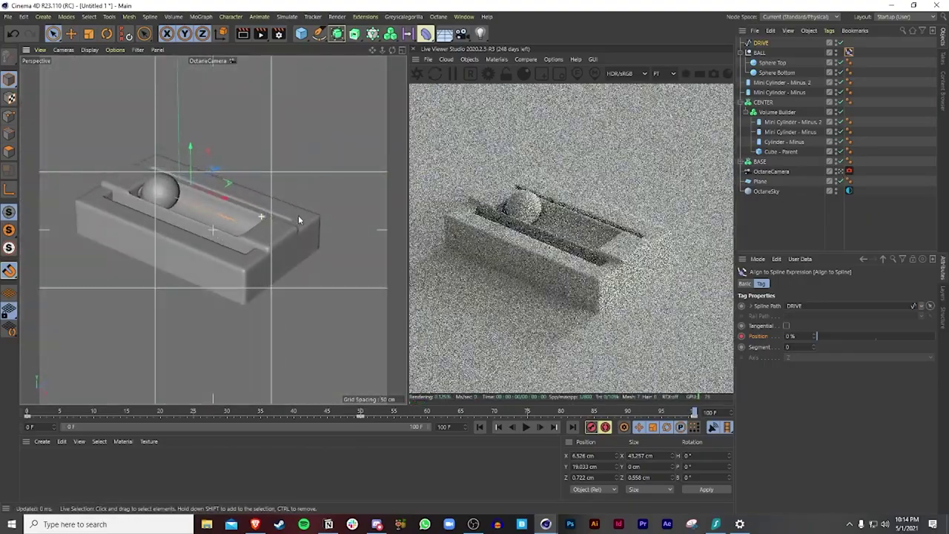
left_click_drag(278, 216, 273, 218, "alt")
middle_click_drag(273, 218, 290, 229, "alt")
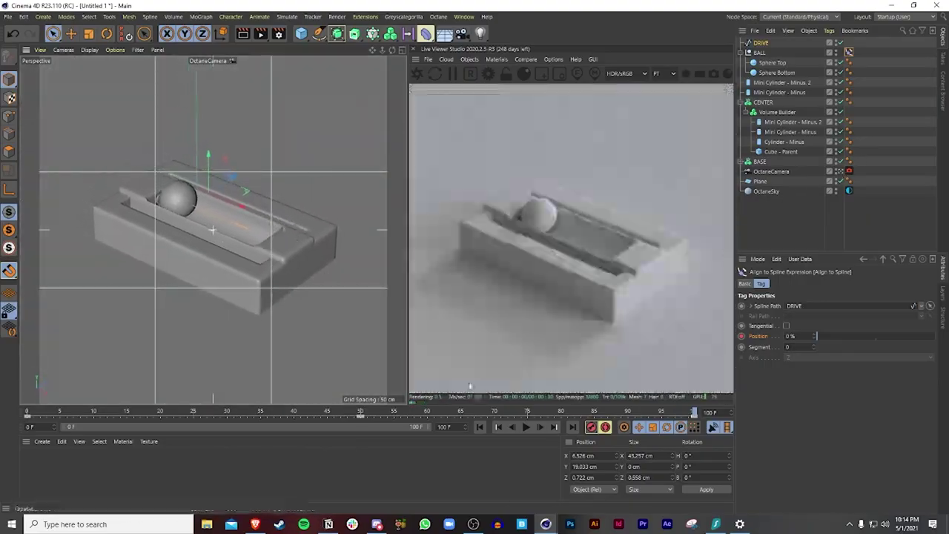
Play the ball's sliding animation and return to frame 0.
left_click(525, 427)
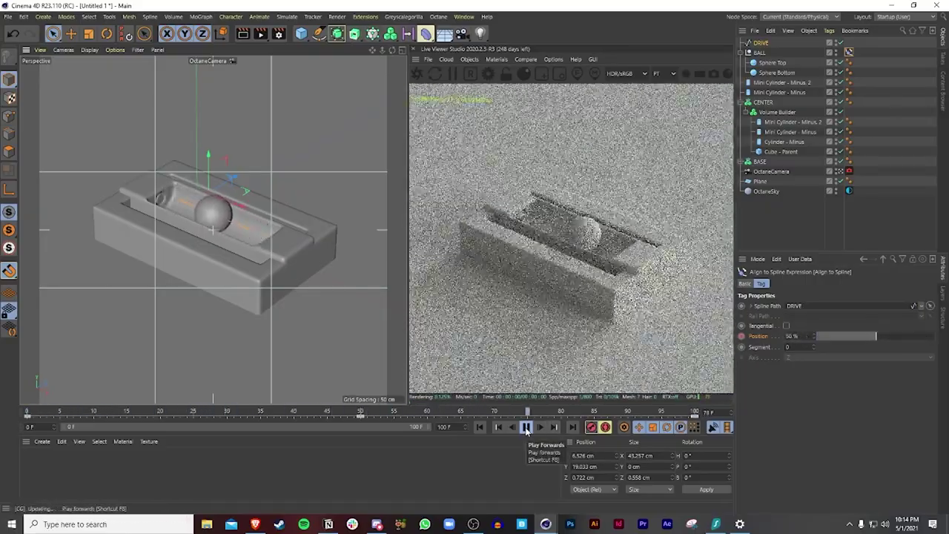
left_click(525, 427)
left_click(497, 429)
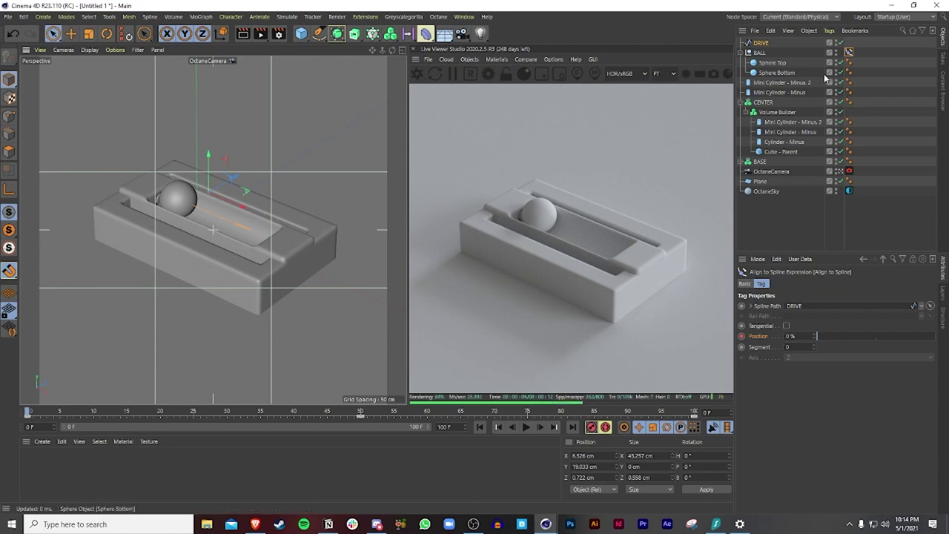
Keyframe the BALL null's bank rotation (R.B) at 0° on frame 0.
left_click(763, 53)
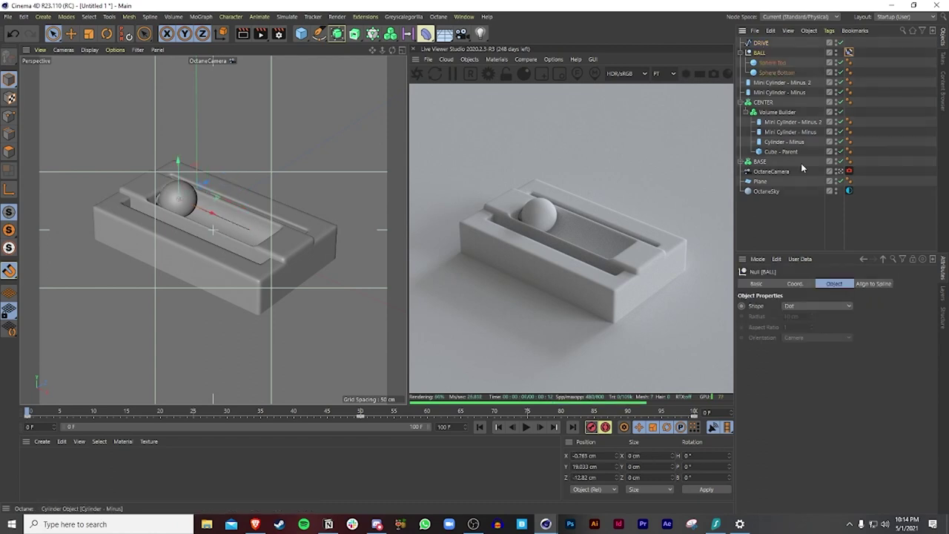
left_click(795, 284)
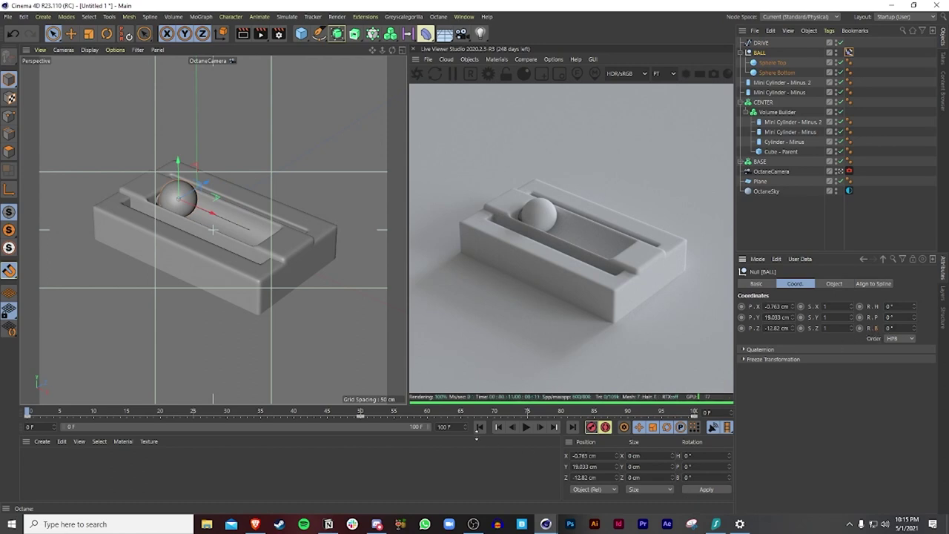
left_click(860, 329)
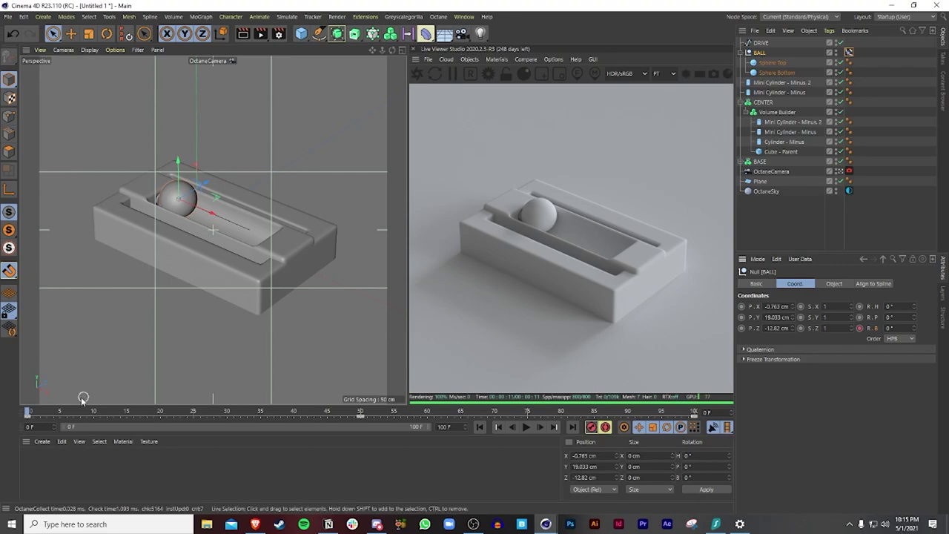
Set the BALL's R.B rotation to 720° at frame 100 and keyframe it.
left_click_drag(27, 412, 791, 425)
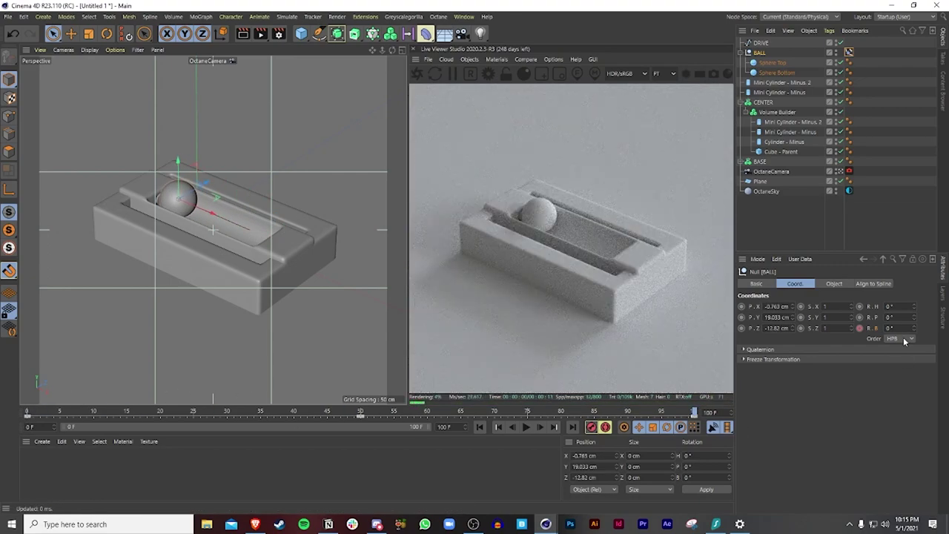
type("72")
key("Return")
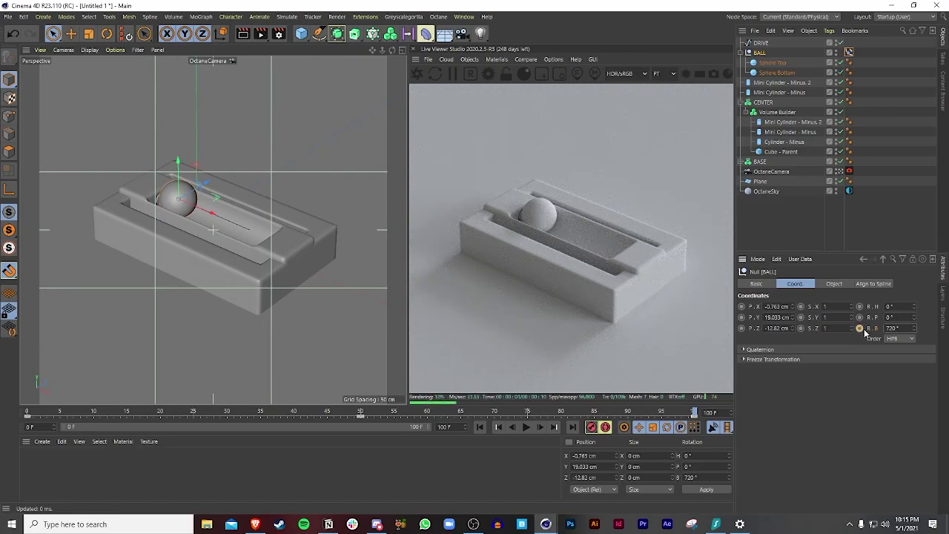
Preview the ball's roll and move its 720° rotation key from frame 100 to frame 50.
left_click(526, 426)
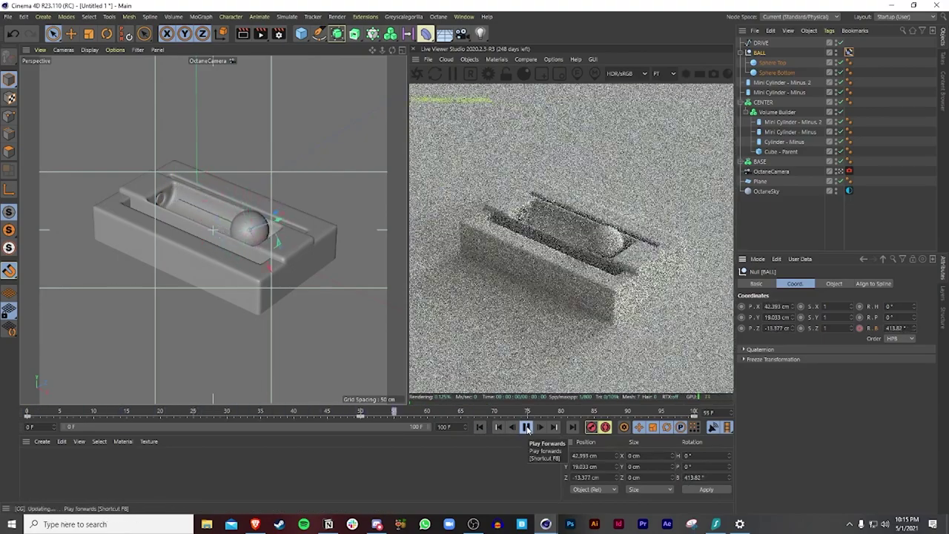
left_click(527, 427)
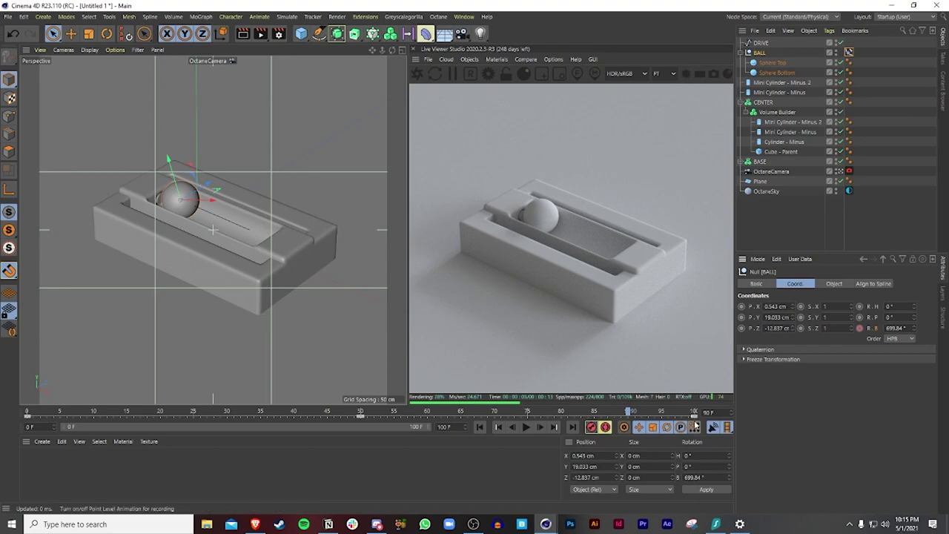
left_click(673, 417)
left_click_drag(673, 418, 360, 416)
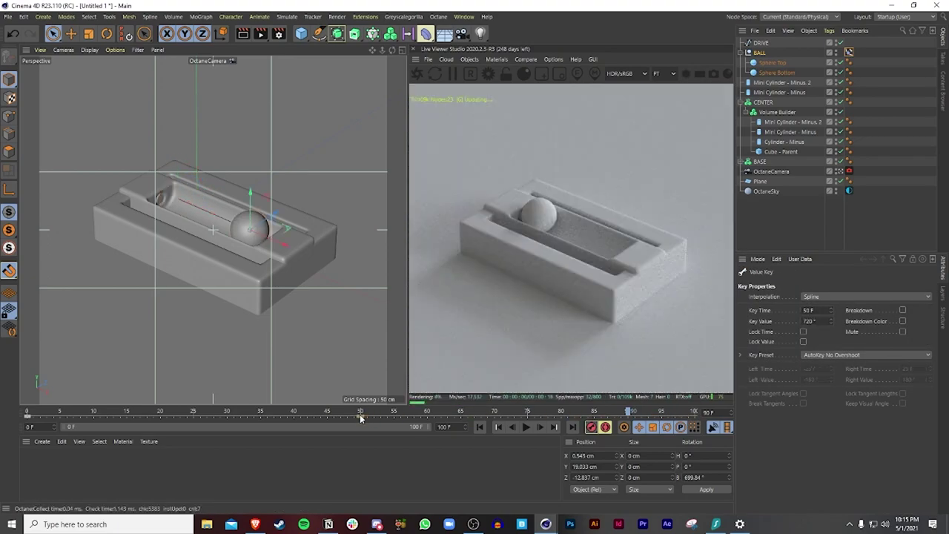
Show the F-curve of the BALL's R.B rotation and frame the curve with room after frame 50.
left_click(763, 53)
right_click(870, 327)
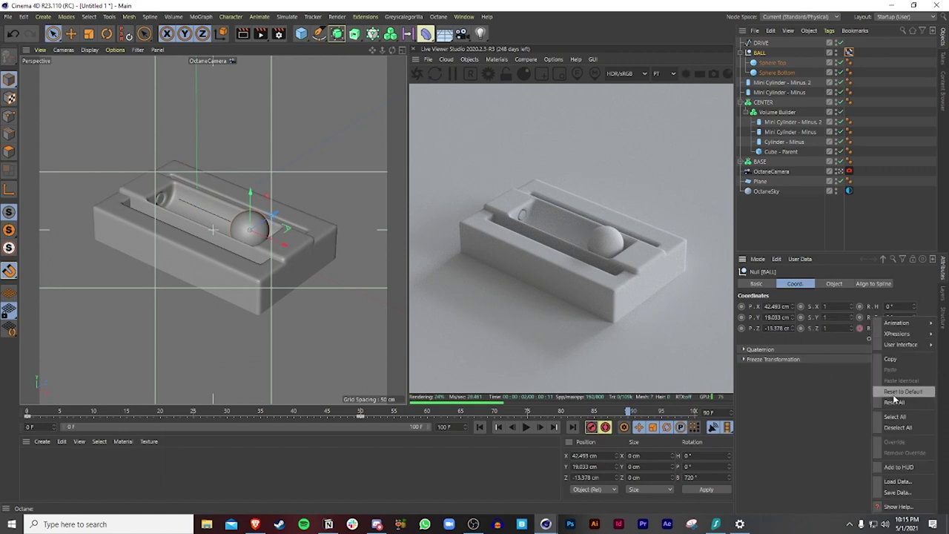
mouse_move(891, 324)
left_click(819, 428)
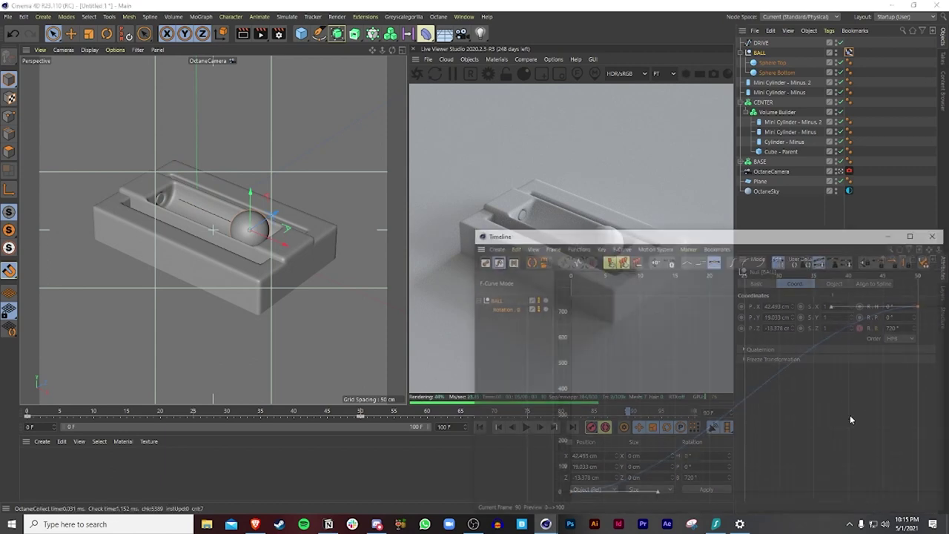
left_click_drag(795, 231, 503, 176)
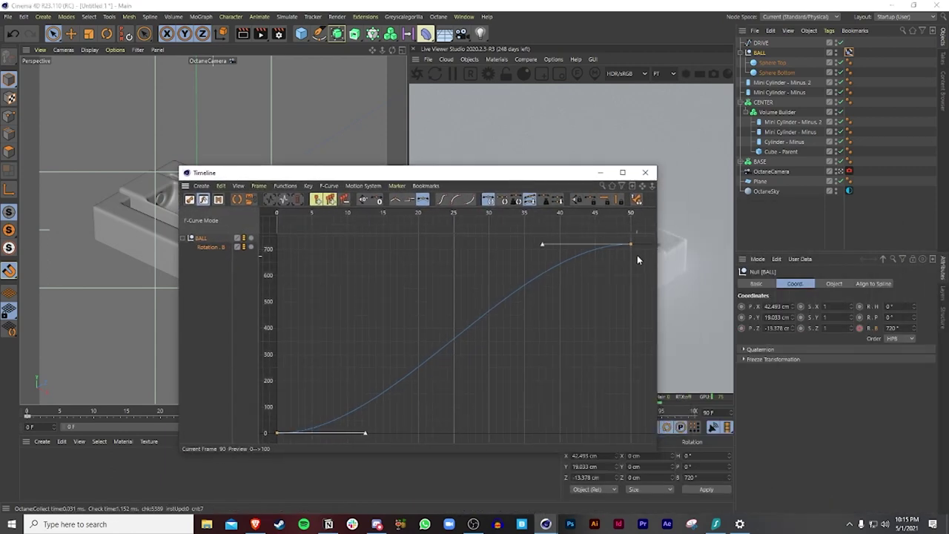
right_click_drag(551, 323, 595, 344, "alt")
middle_click_drag(594, 343, 486, 327, "alt")
right_click_drag(486, 327, 536, 348, "alt")
middle_click_drag(535, 348, 606, 345, "alt")
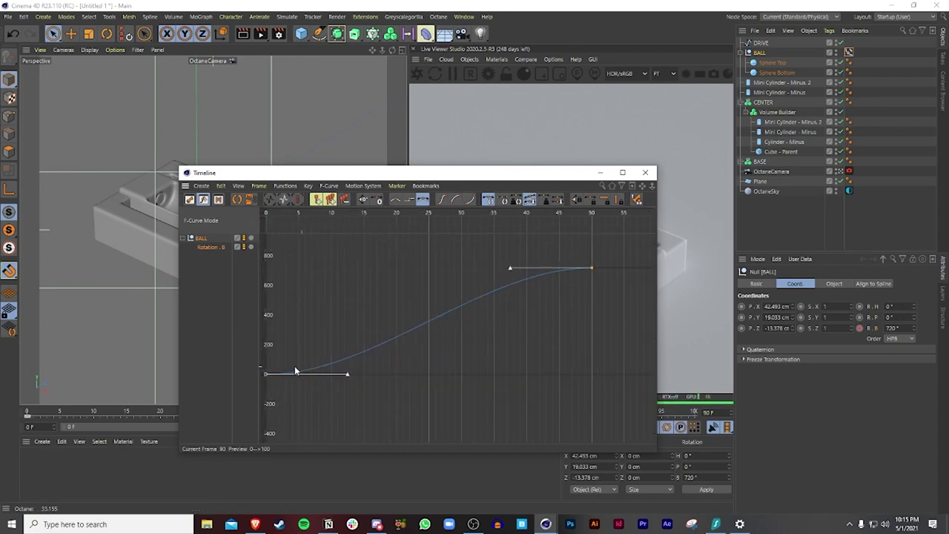
Try to duplicate the rotation curve's start key and set the copy's Key Time to 100.
left_click_drag(267, 376, 637, 381, "ctrl")
left_click(814, 311)
type("100")
key("Return")
key("ctrl+z")
left_click(608, 379)
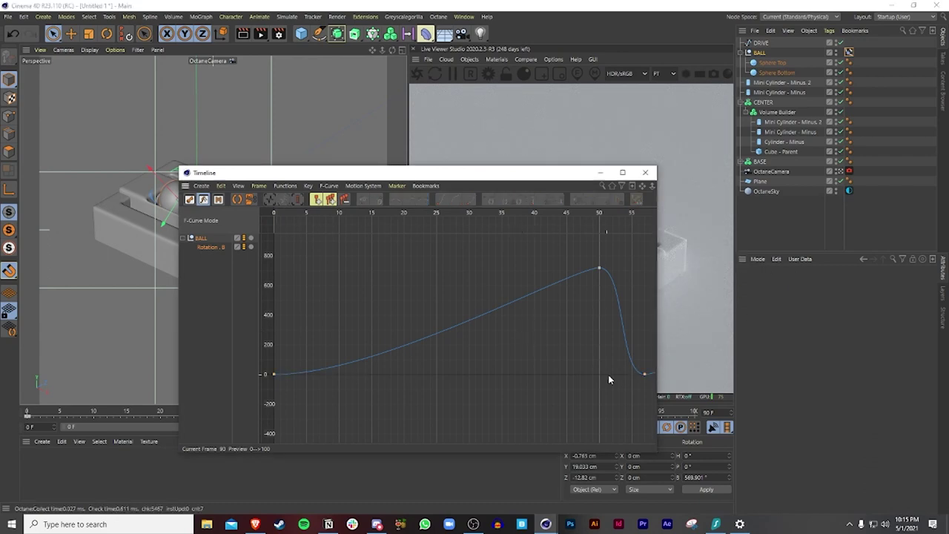
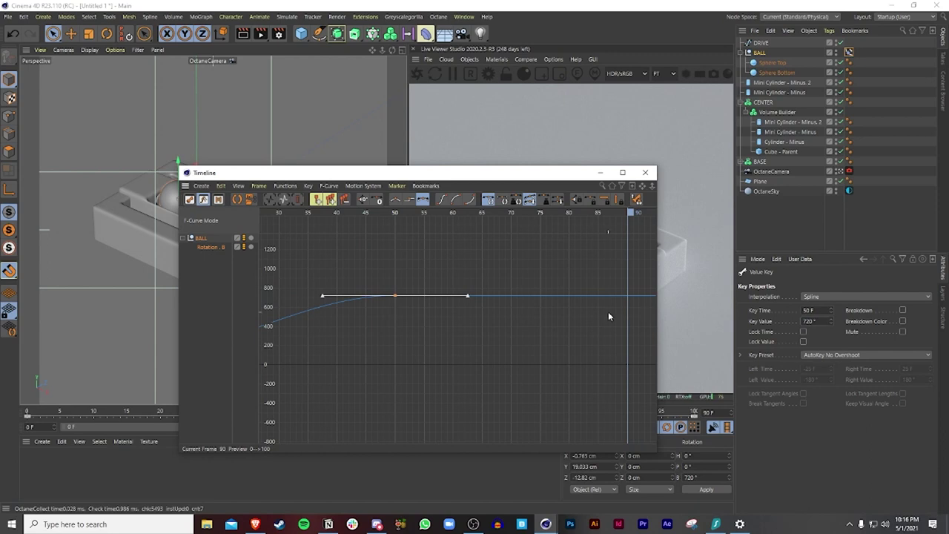
Set the Key Value of the rotation key at frame 100 to 0°.
middle_click_drag(626, 311, 402, 300, "alt")
left_click(459, 285)
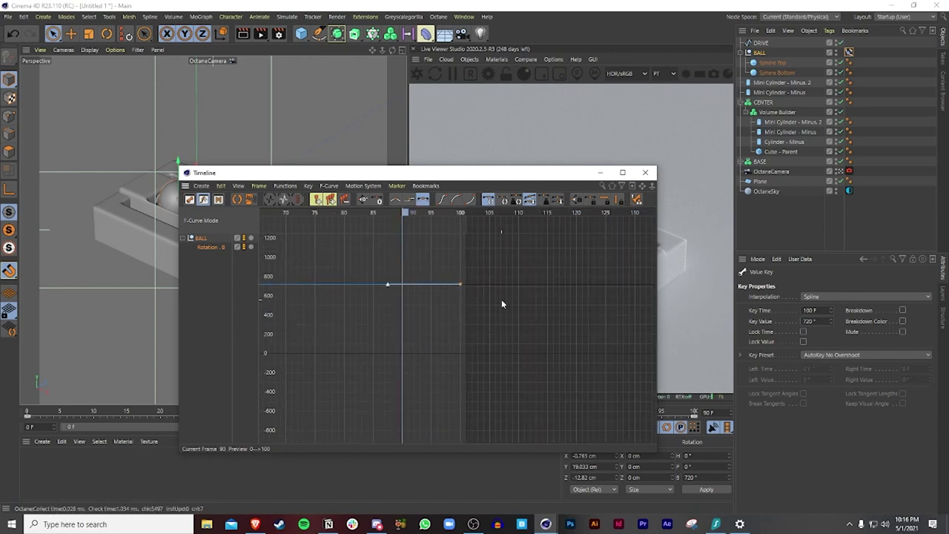
left_click(822, 330)
type("0")
key("Return")
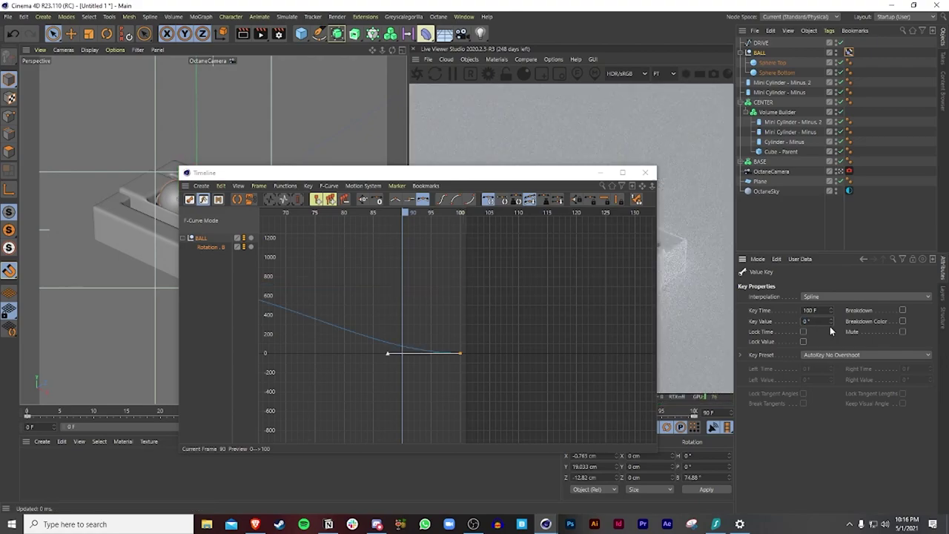
Minimize the Timeline window and play the animation to check the ball's slide and roll.
left_click(600, 172)
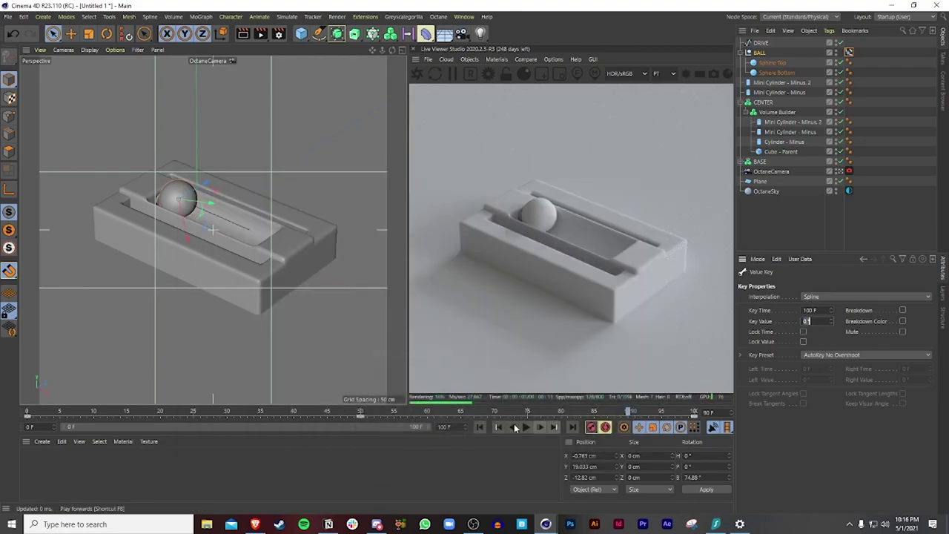
left_click(526, 426)
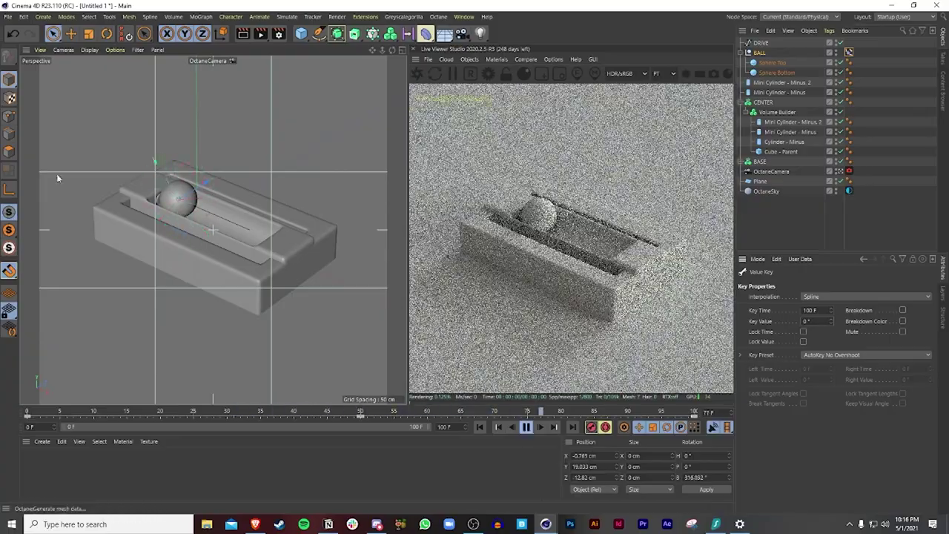
left_click(525, 426)
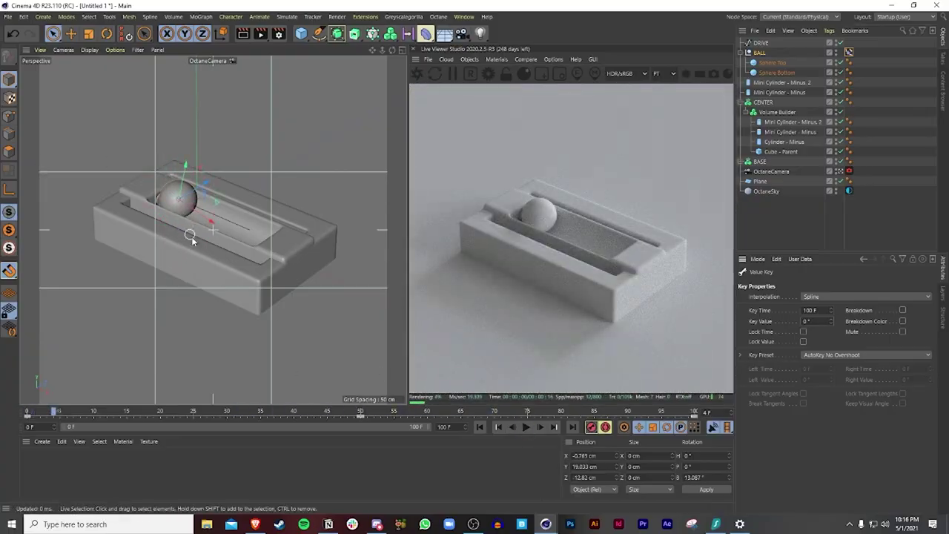
Return to frame 0 and show the F-curve of the BALL's Align to Spline position in the Timeline window.
left_click(848, 52)
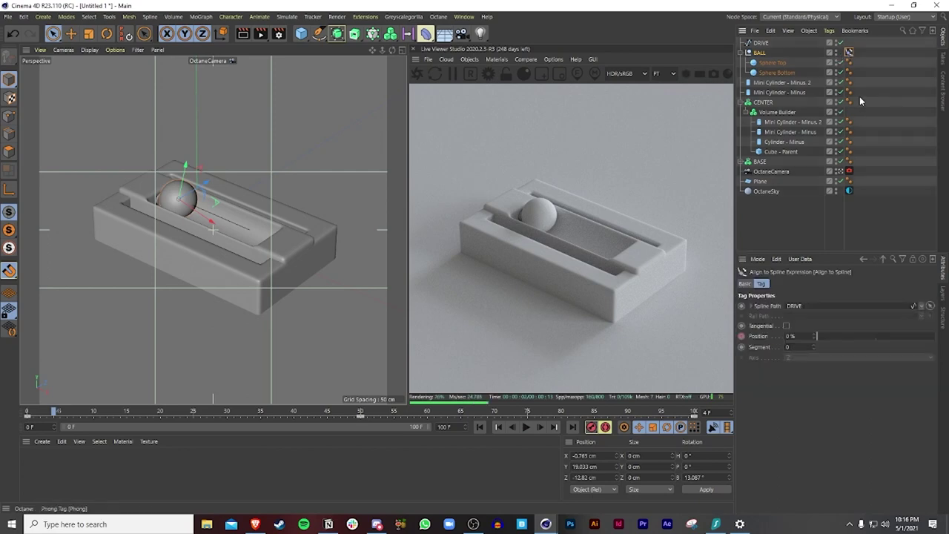
left_click(480, 427)
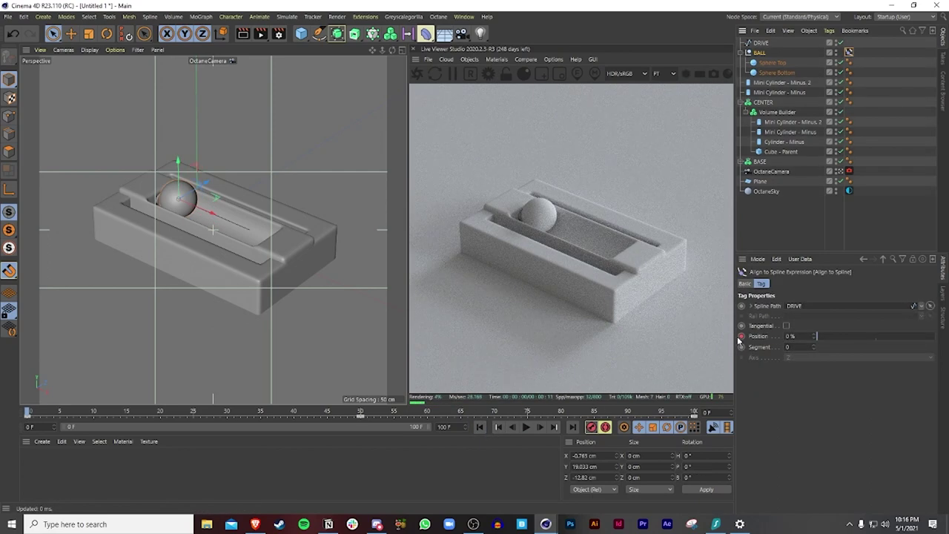
right_click(740, 338)
mouse_move(770, 322)
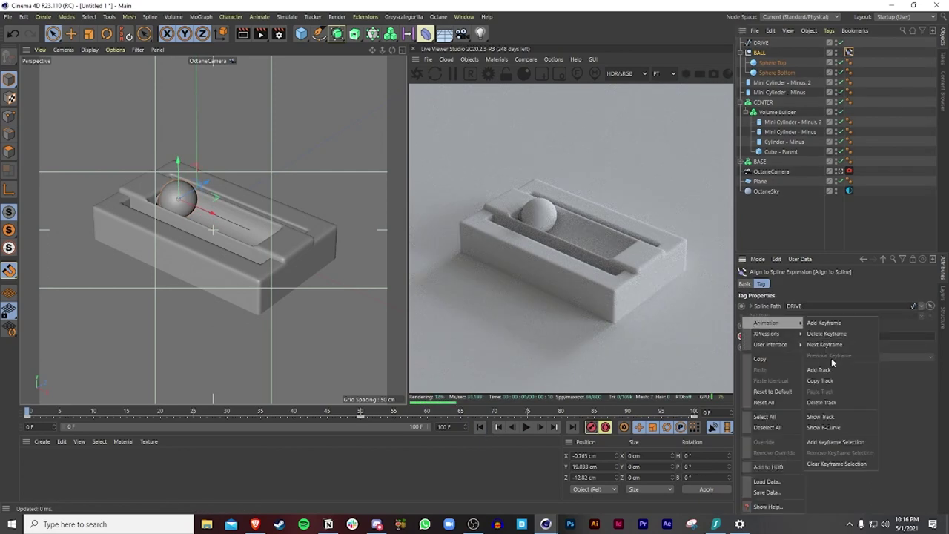
left_click(829, 428)
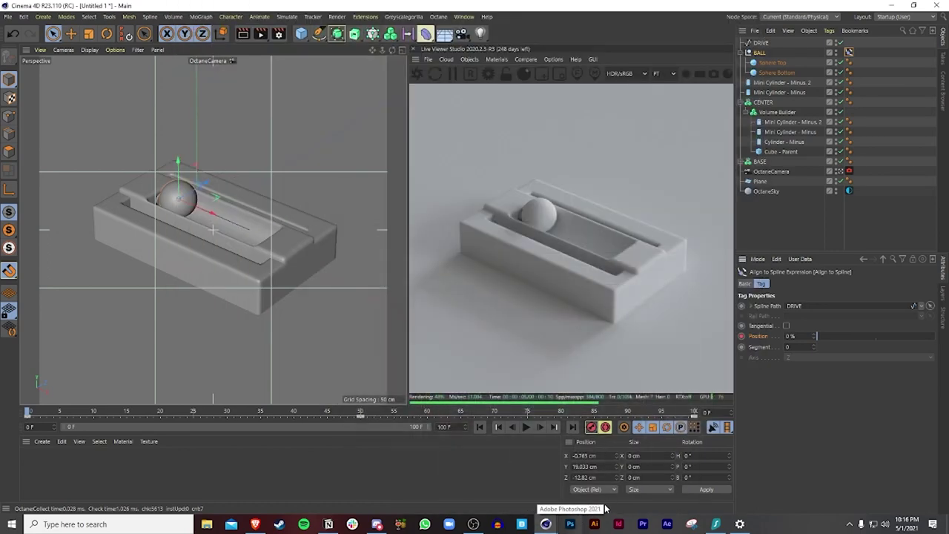
mouse_move(546, 523)
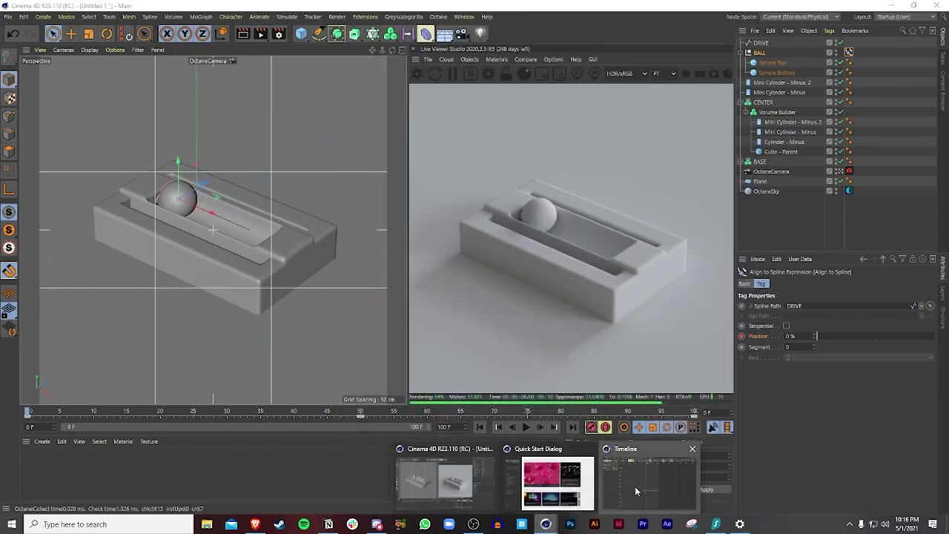
left_click(634, 488)
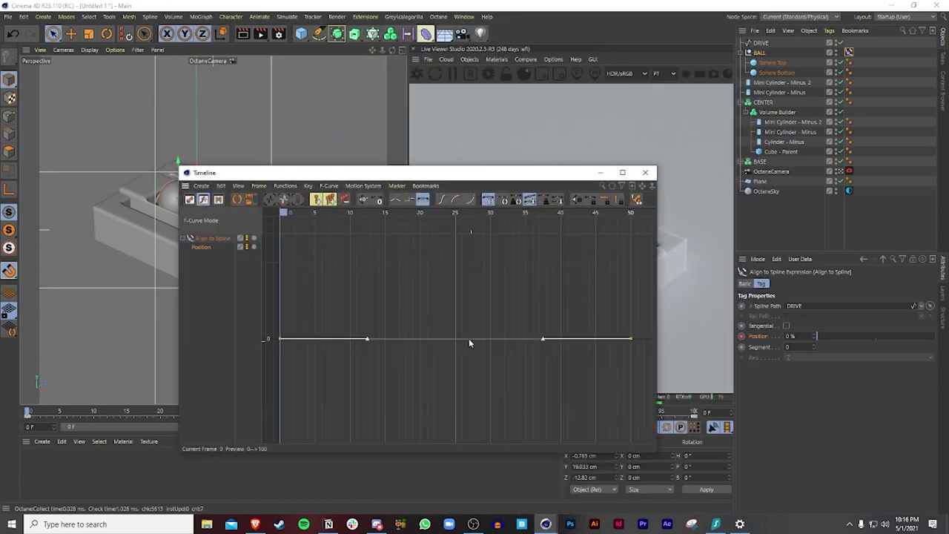
Set the Key Value of the position key at frame 50 to 100 %.
left_click(626, 338)
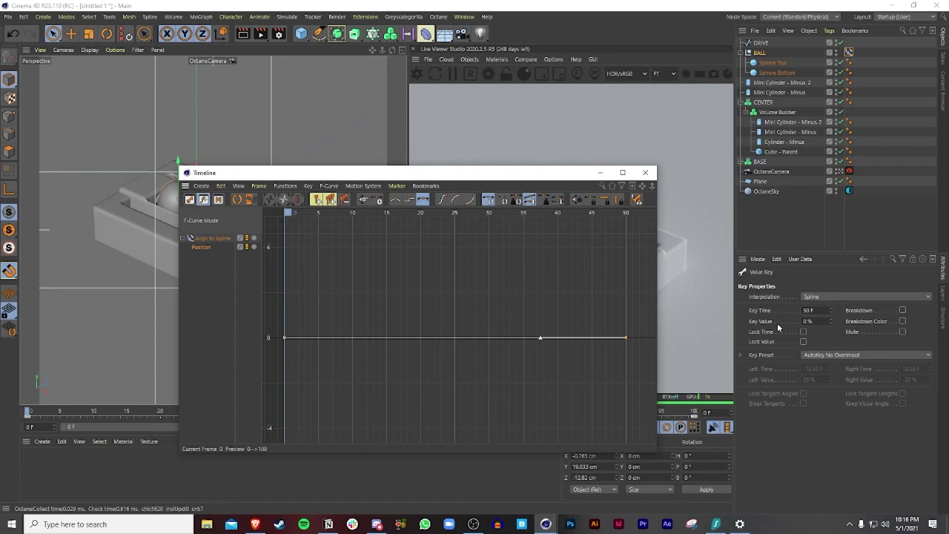
left_click(808, 321)
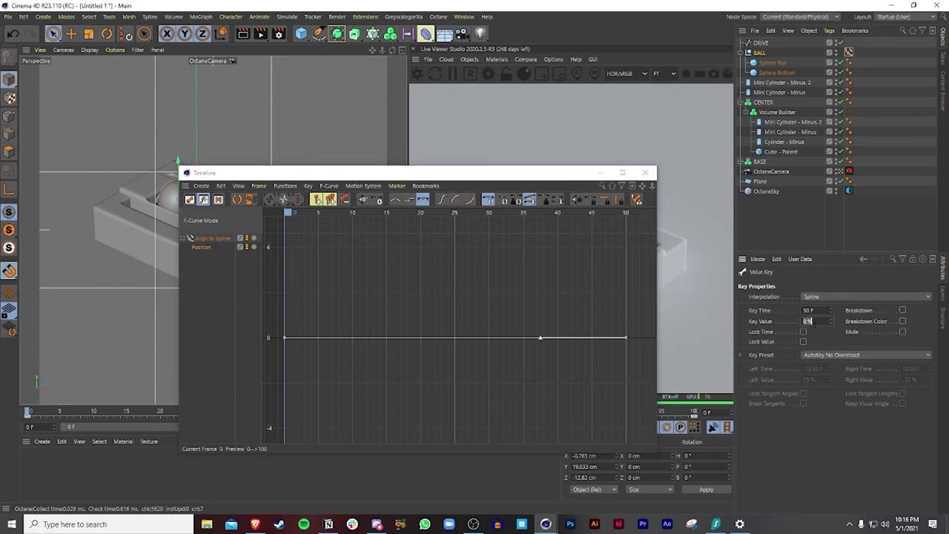
key("Return")
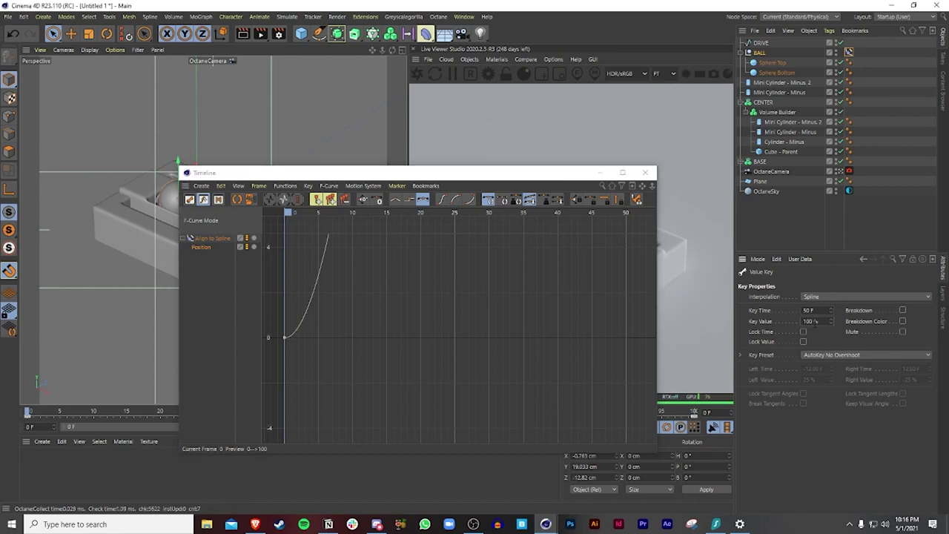
Copy the position key at frame 0 along the F-curve to about frame 51.
right_click_drag(461, 300, 461, 260, "alt")
middle_click_drag(441, 245, 461, 329, "alt")
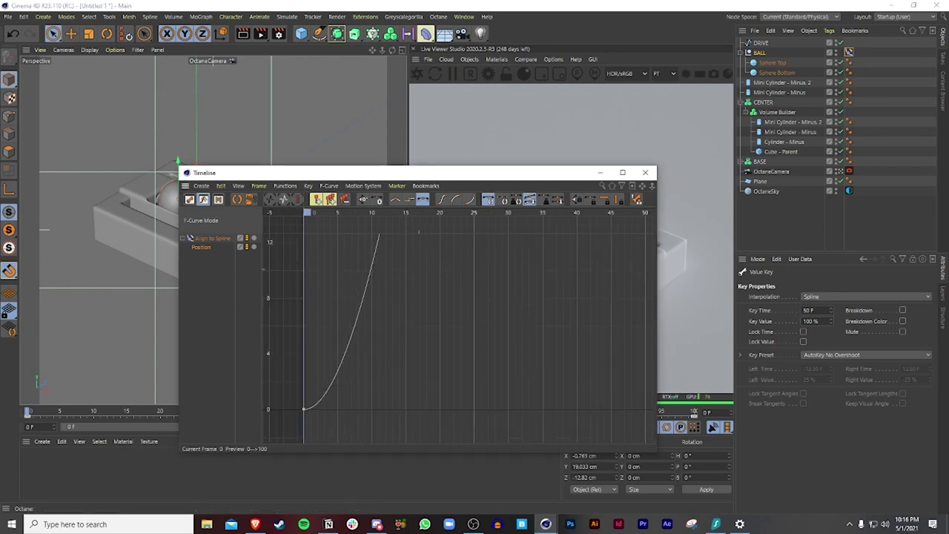
right_click_drag(461, 262, 444, 220, "alt")
middle_click_drag(444, 220, 434, 231, "alt")
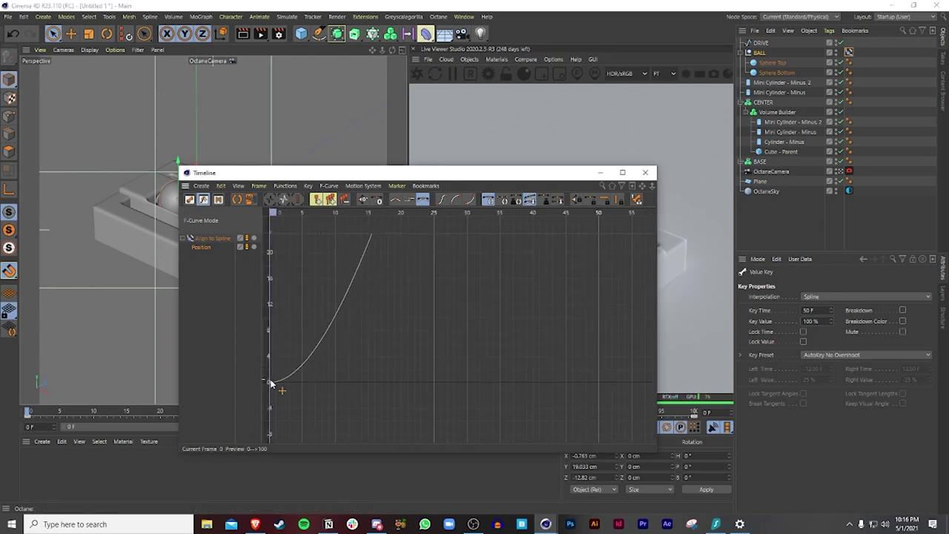
left_click_drag(270, 384, 612, 382)
Try to set the Key Time of the two selected position keys to 100.
left_click(814, 311)
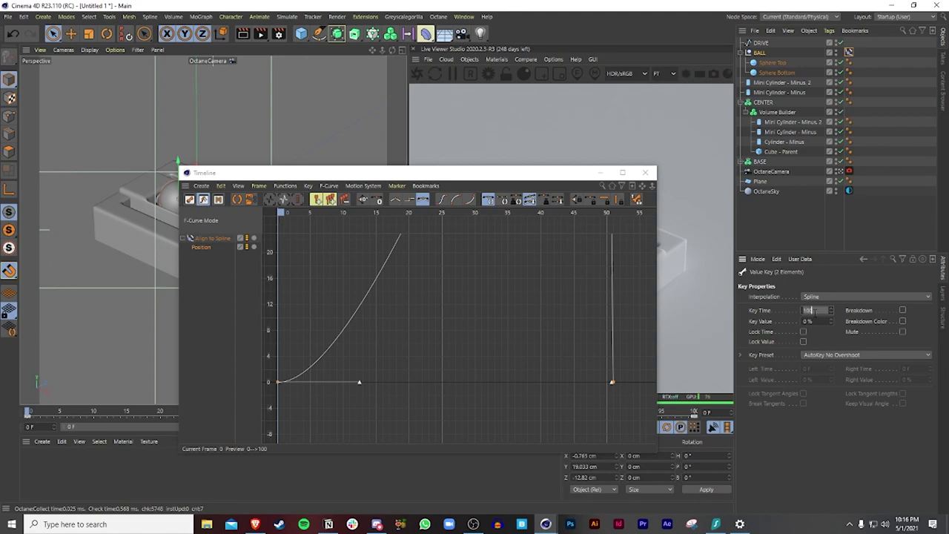
key("Return")
key("ctrl+z")
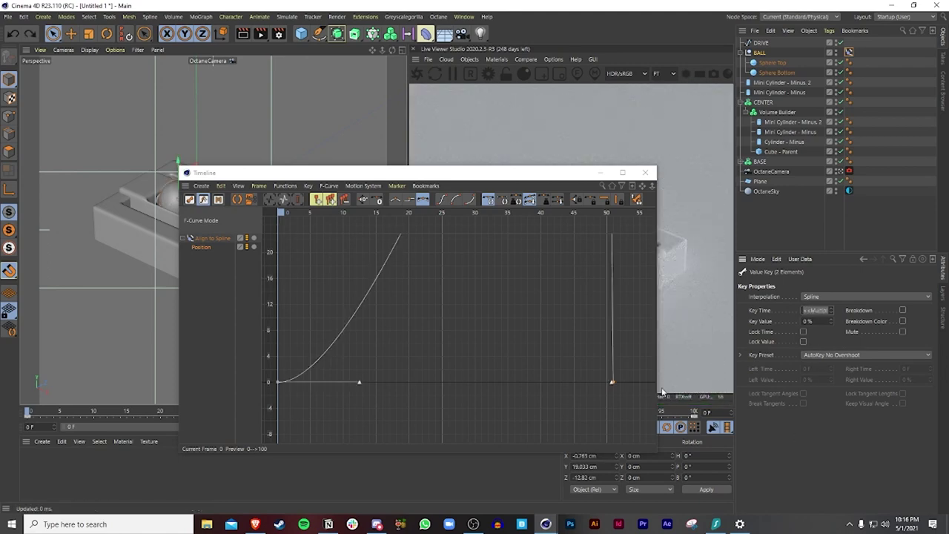
Set the copied position key's Key Time to frame 100 and its Key Value to 0 %.
left_click(627, 382)
left_click(819, 309)
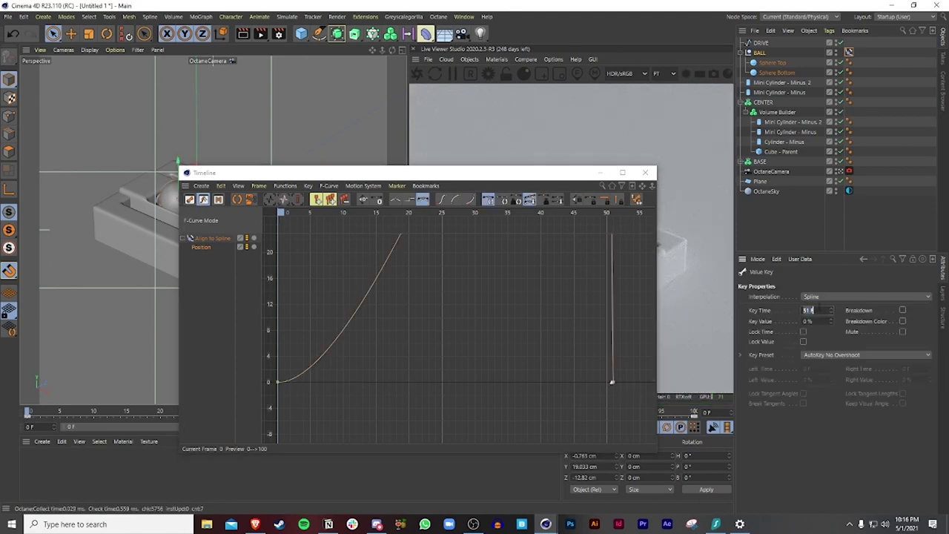
type("100")
key("Return")
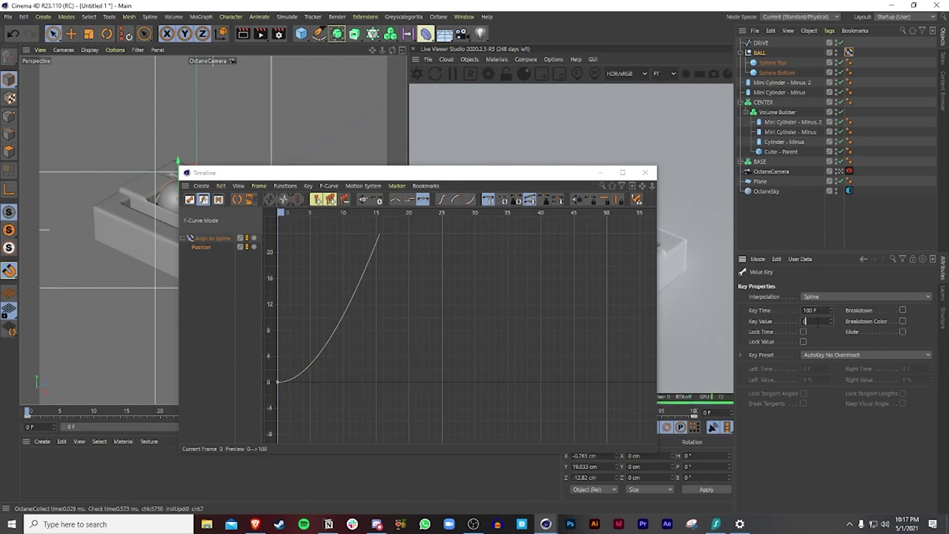
key("Return")
Narrow the Timeline window and examine the position curve between the keys at frames 50 and 100.
right_click_drag(547, 303, 535, 371, "alt")
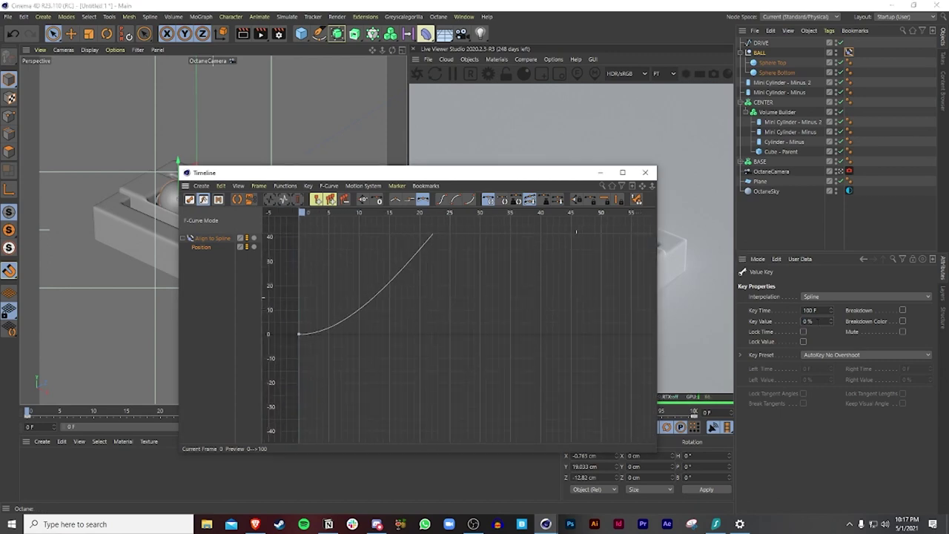
middle_click_drag(547, 302, 438, 359, "alt")
right_click_drag(523, 288, 516, 333, "alt")
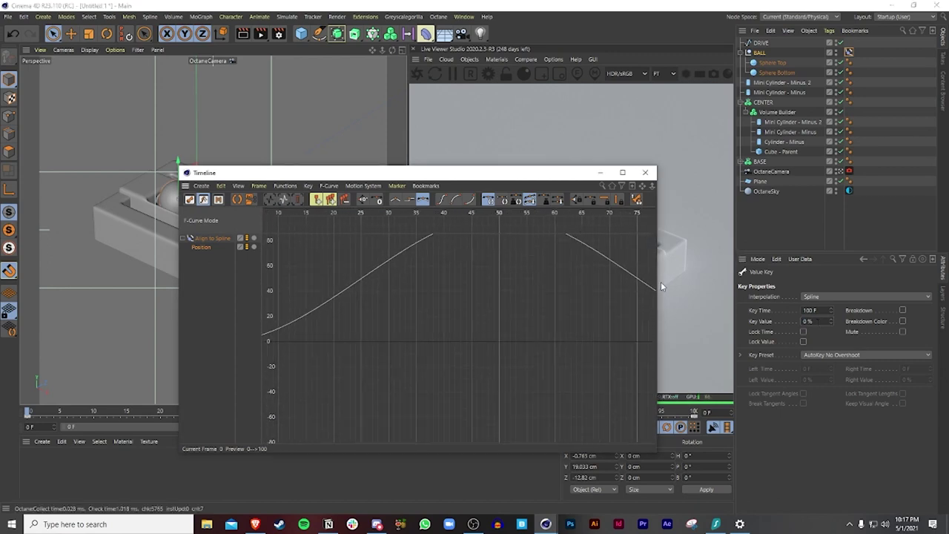
left_click_drag(657, 282, 496, 279)
right_click_drag(423, 294, 422, 318, "alt")
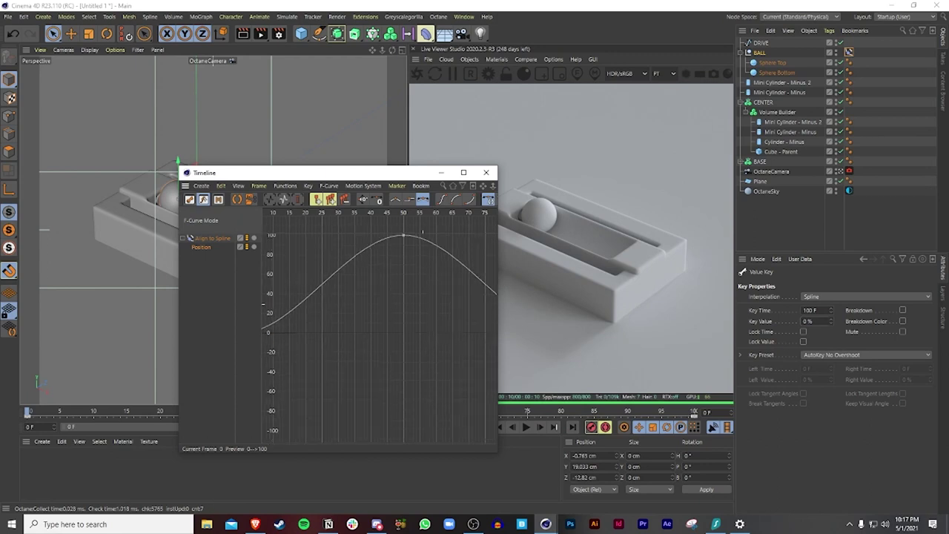
mouse_move(423, 295)
middle_mouse_down("alt")
mouse_move(388, 316)
mouse_move(344, 312)
mouse_move(419, 293)
middle_mouse_up("alt")
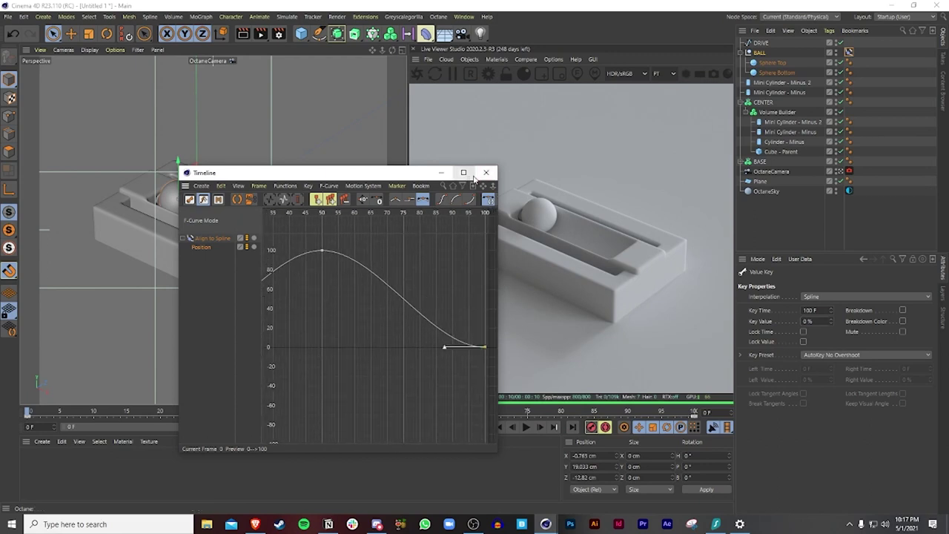
left_click_drag(492, 373, 171, 233)
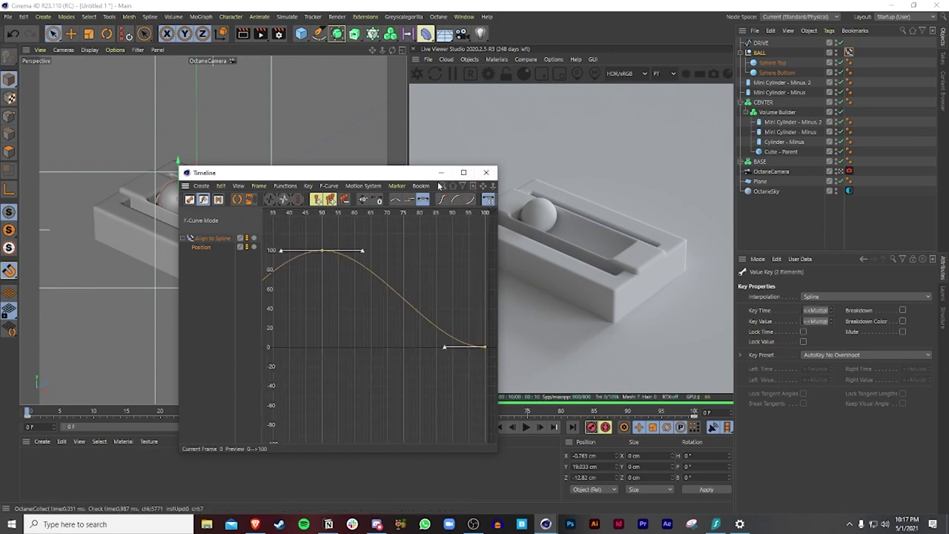
Minimize the Timeline window and play the animation to check the ball's movement along the spline and back.
left_click(440, 172)
left_click(524, 428)
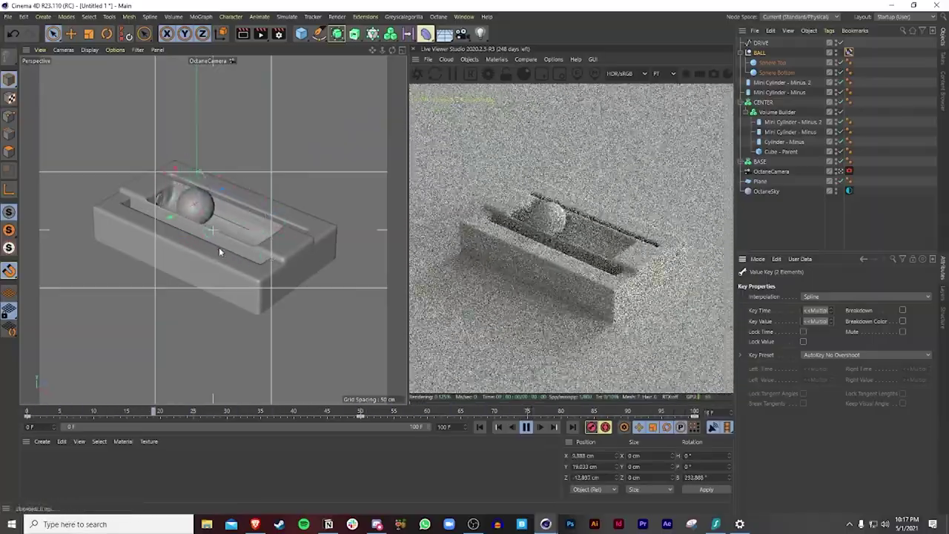
left_click(524, 426)
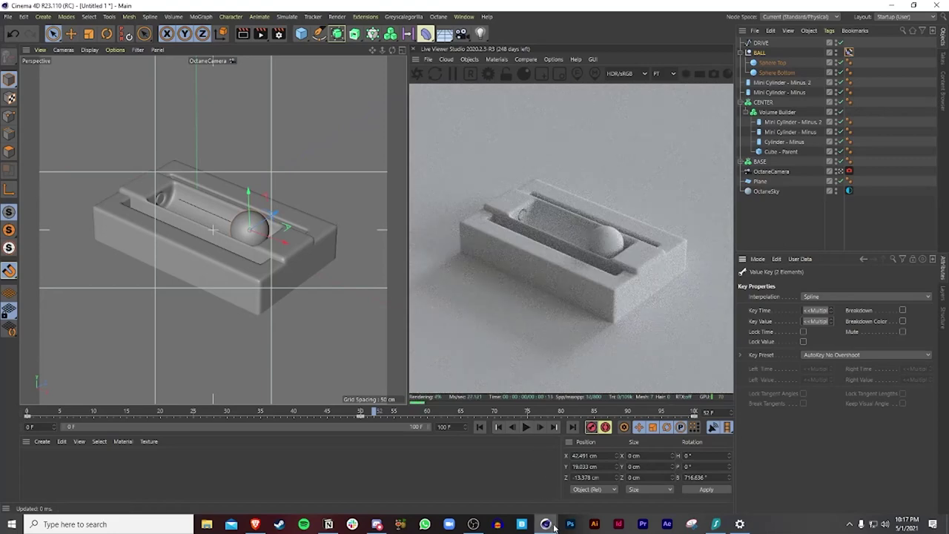
Restore the Timeline window with the position F-curve and widen it.
mouse_move(546, 523)
left_click(644, 487)
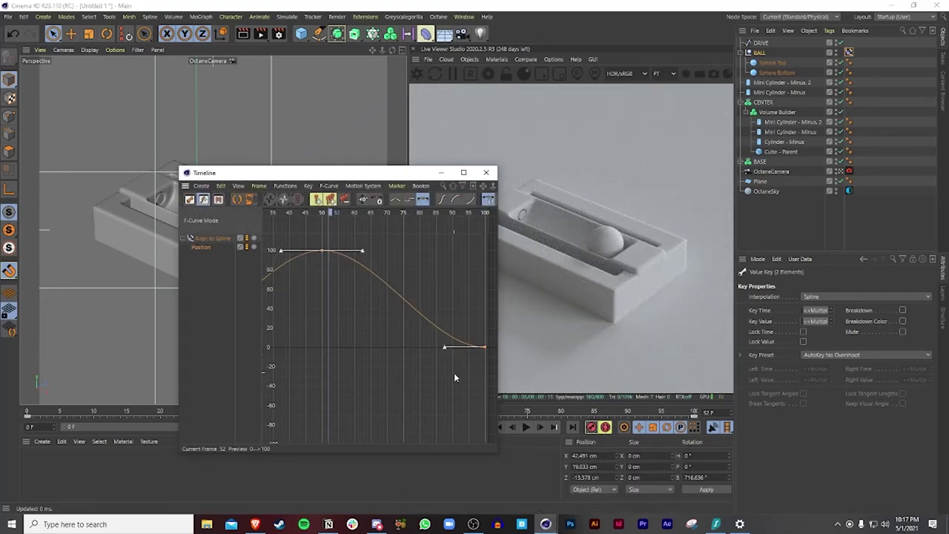
left_click_drag(490, 370, 3, 187)
left_click_drag(400, 378, 402, 375)
right_click_drag(403, 375, 403, 397, "alt")
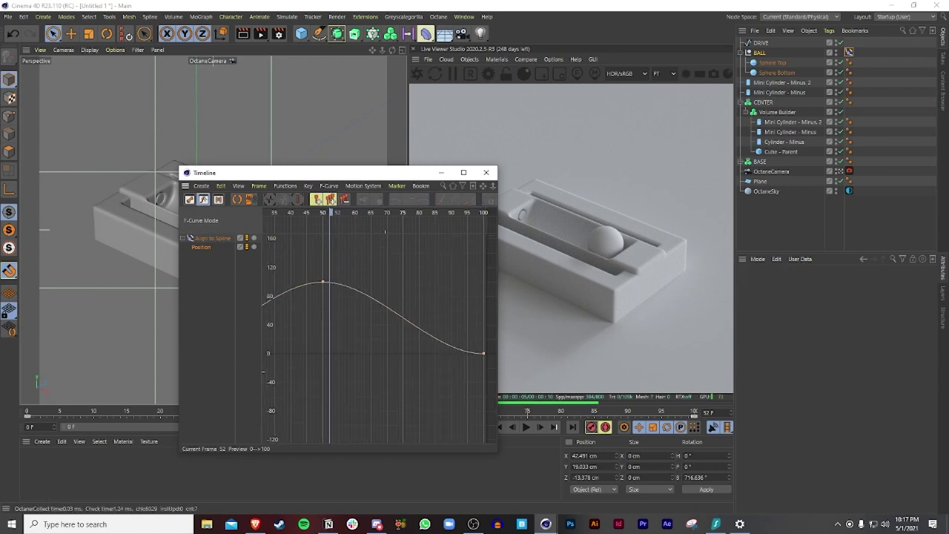
left_click_drag(491, 377, 128, 279)
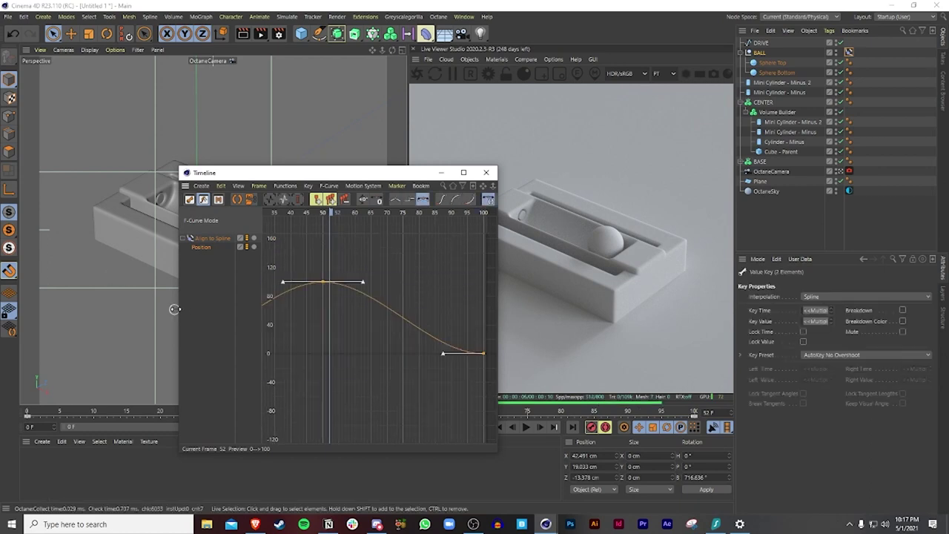
left_click_drag(179, 310, 110, 309)
left_click_drag(190, 309, 160, 311)
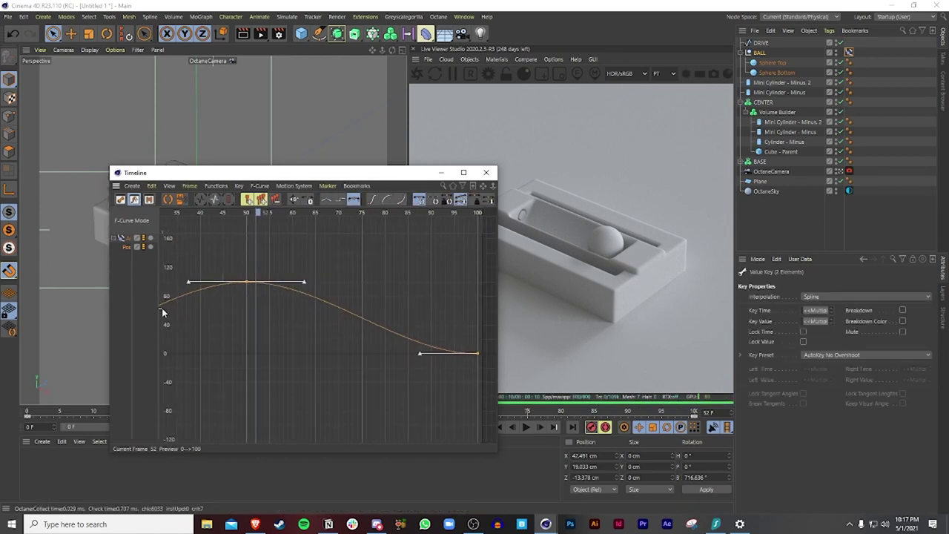
Set all keys of the Align to Spline position F-curve to Linear interpolation.
key("h")
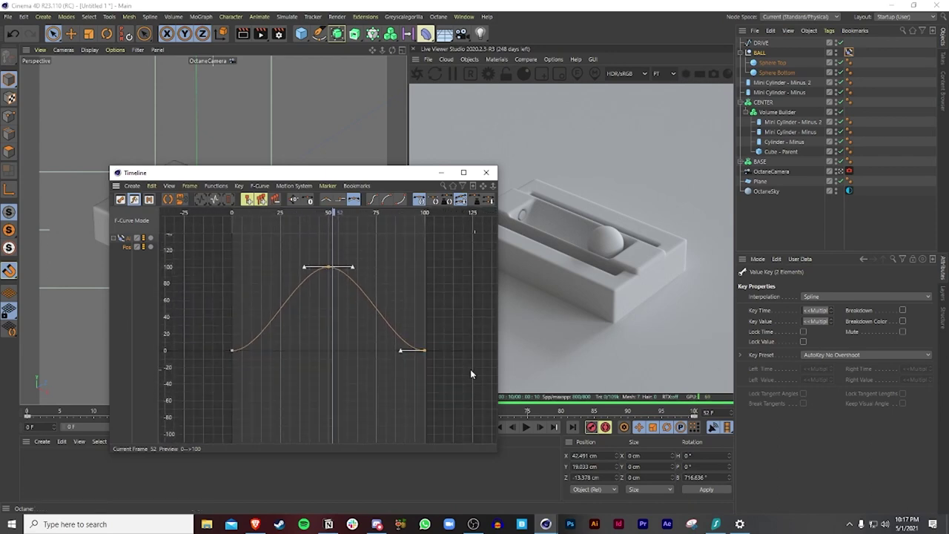
left_click_drag(418, 388, 153, 255)
left_click(326, 199)
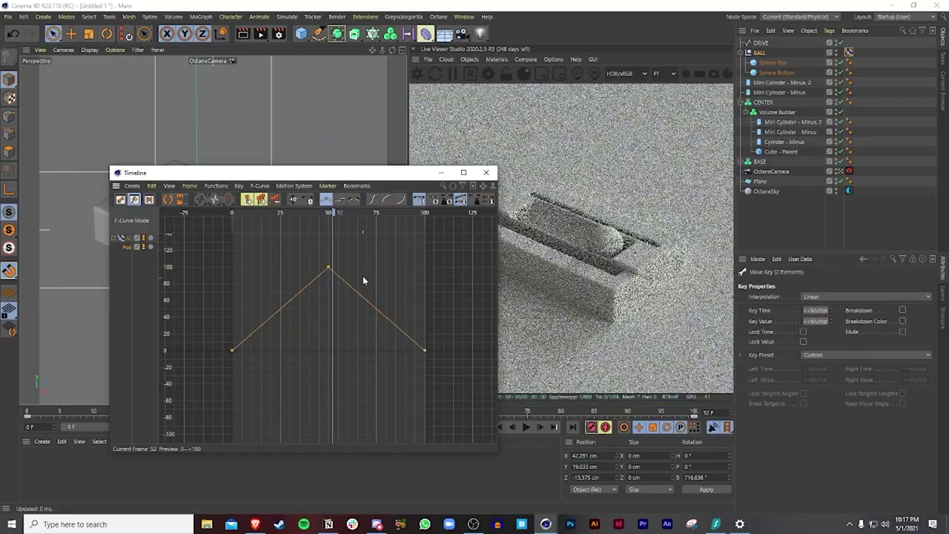
Minimize the Timeline window and play the animation to check the ball's motion with linear position keys.
left_click(441, 173)
left_click(526, 427)
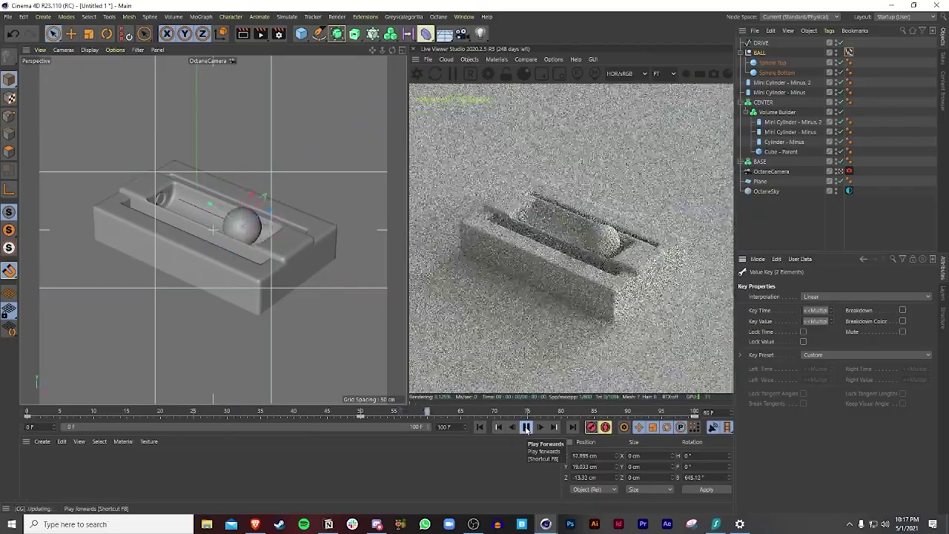
left_click(525, 427)
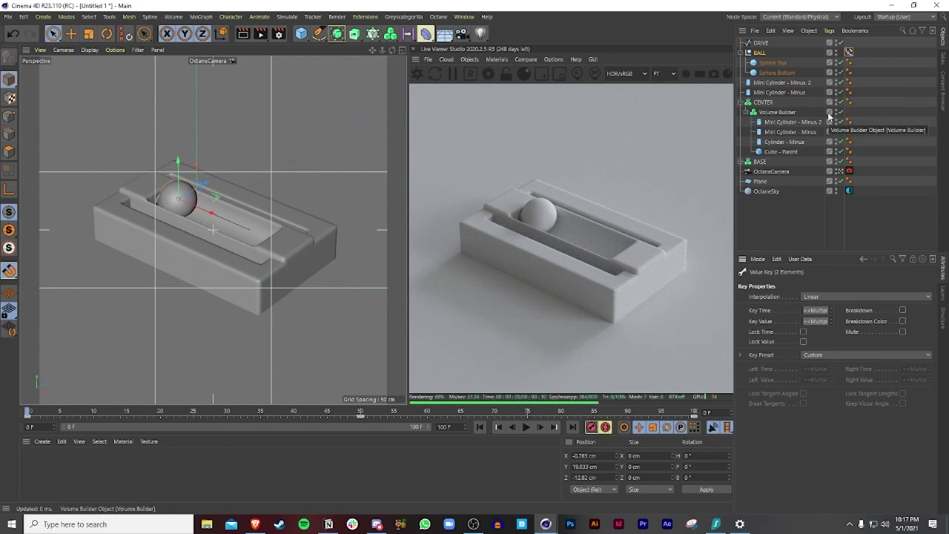
left_click(780, 121)
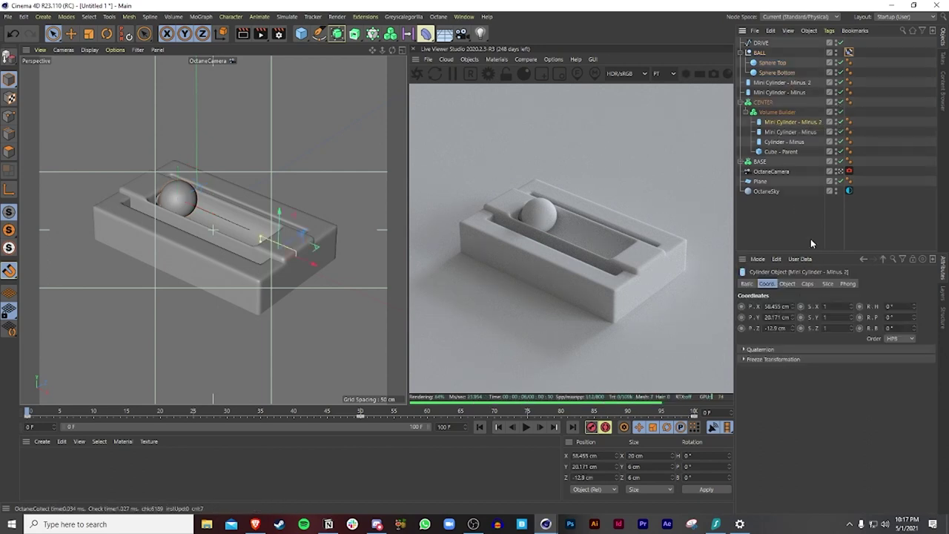
left_click(776, 112)
left_click(766, 123)
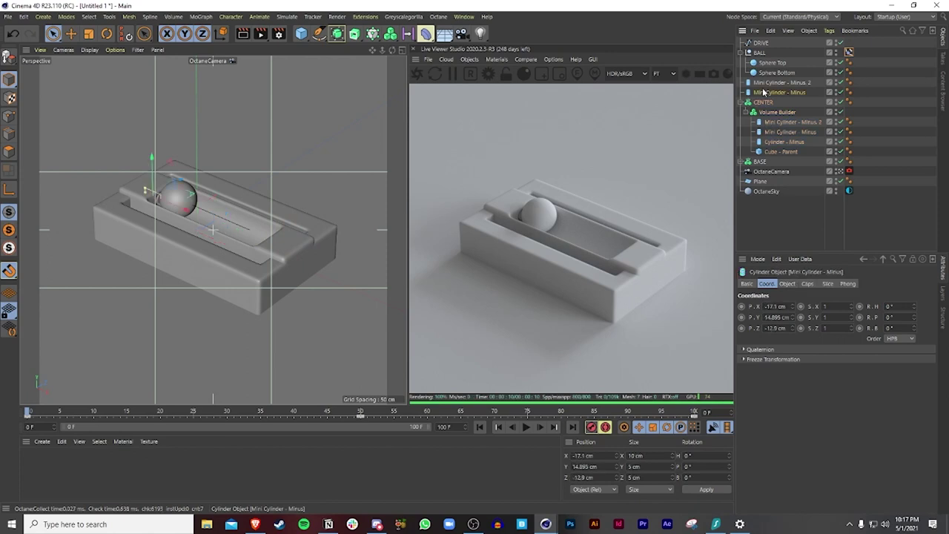
left_click(779, 92)
Review the F-curve of the BALL's Align to Spline position once more and close the Timeline window.
left_click(848, 52)
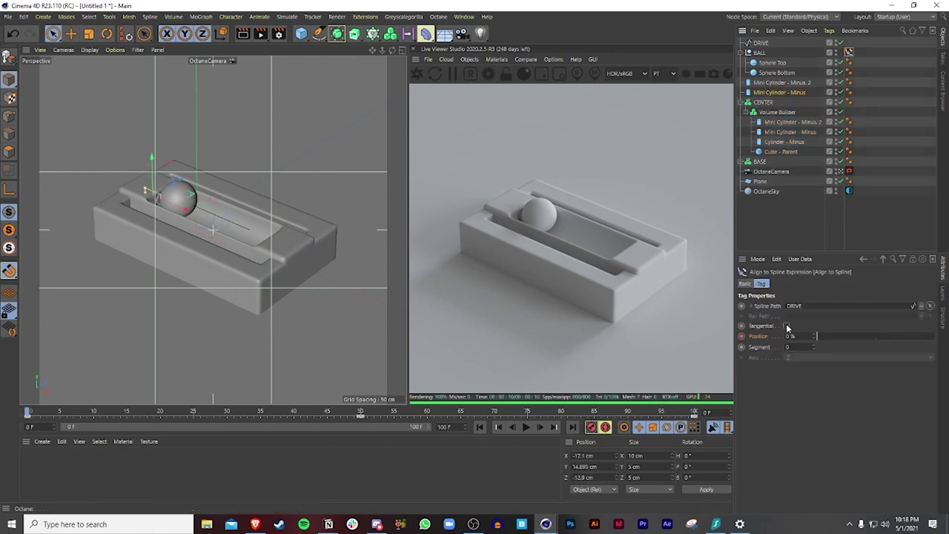
right_click(768, 335)
mouse_move(788, 323)
left_click(849, 429)
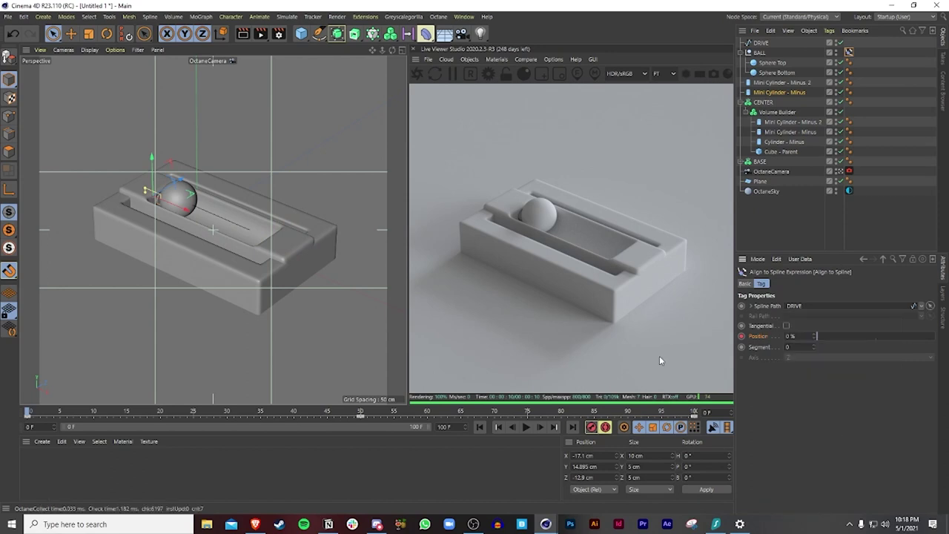
mouse_move(546, 524)
left_click(630, 478)
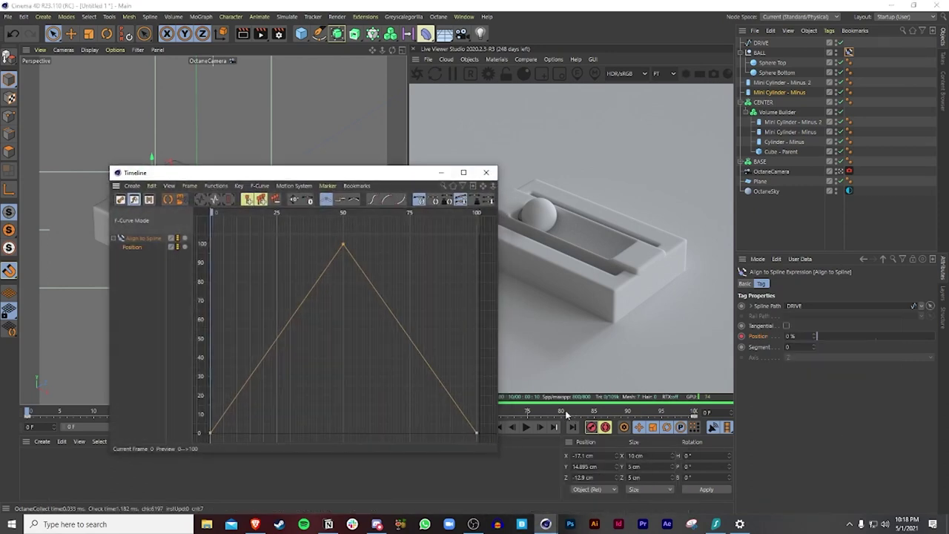
left_click(486, 172)
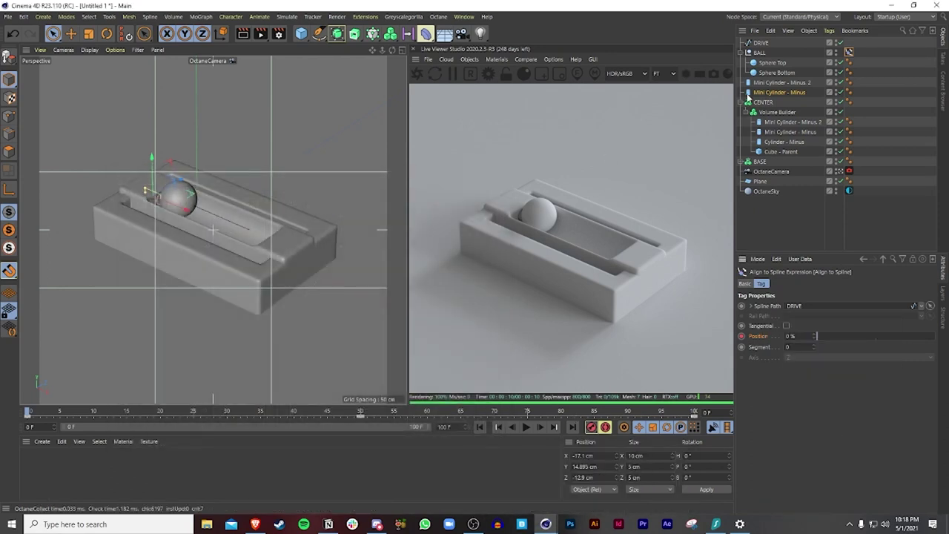
Show the F-curve of the BALL's Rotation B and set all its keys to Linear interpolation.
left_click(774, 54)
right_click(876, 319)
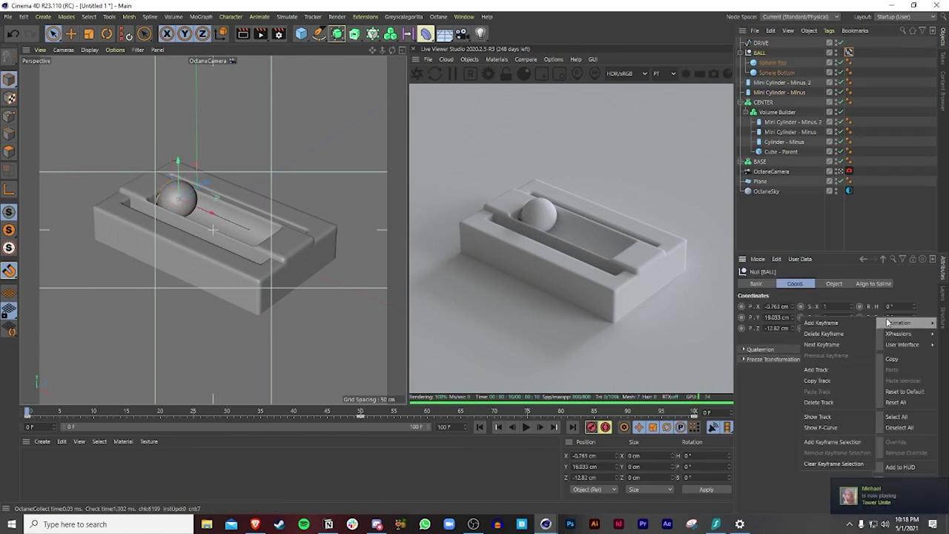
mouse_move(896, 323)
left_click(825, 425)
left_click_drag(771, 239, 384, 153)
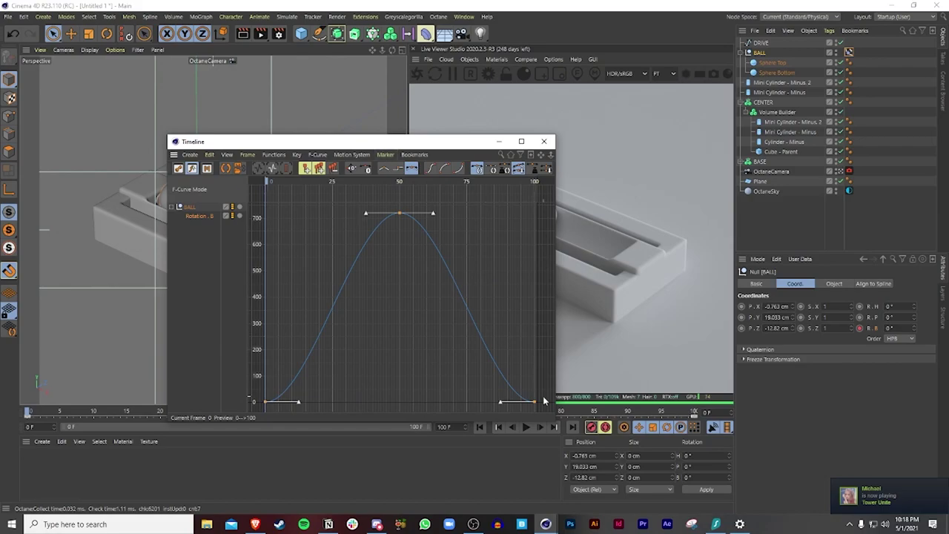
left_click_drag(546, 413, 247, 201)
left_click(384, 169)
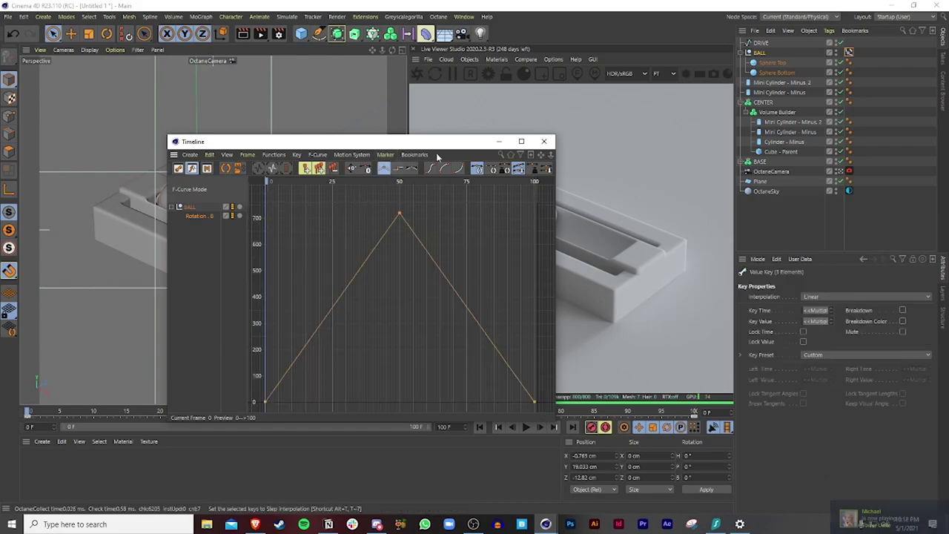
Minimize the Timeline window, play the animation to check the rolling ball, and return to frame 0.
left_click(500, 142)
left_click(526, 427)
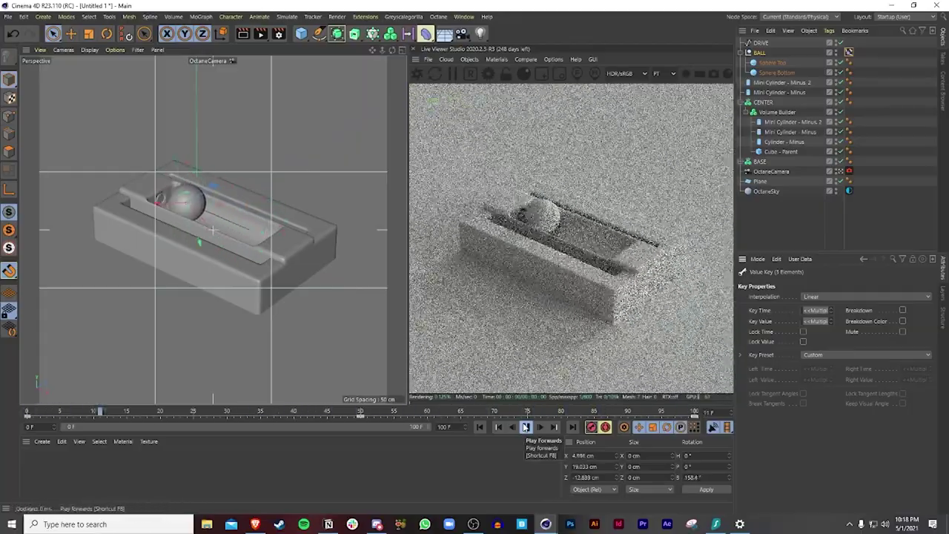
left_click(526, 427)
left_click(478, 427)
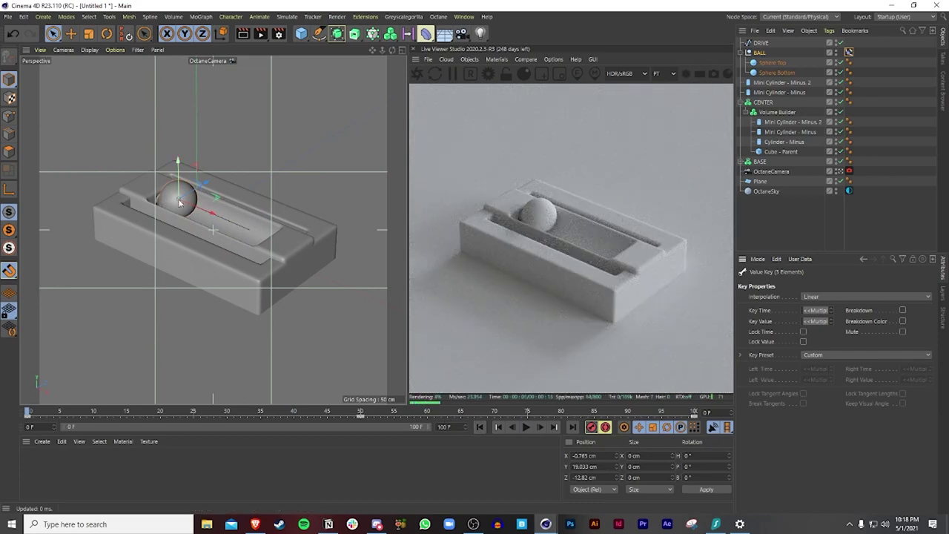
Examine where the two loose Mini Cylinder objects sit in the channel model, using the perspective and front views.
middle_click(234, 207)
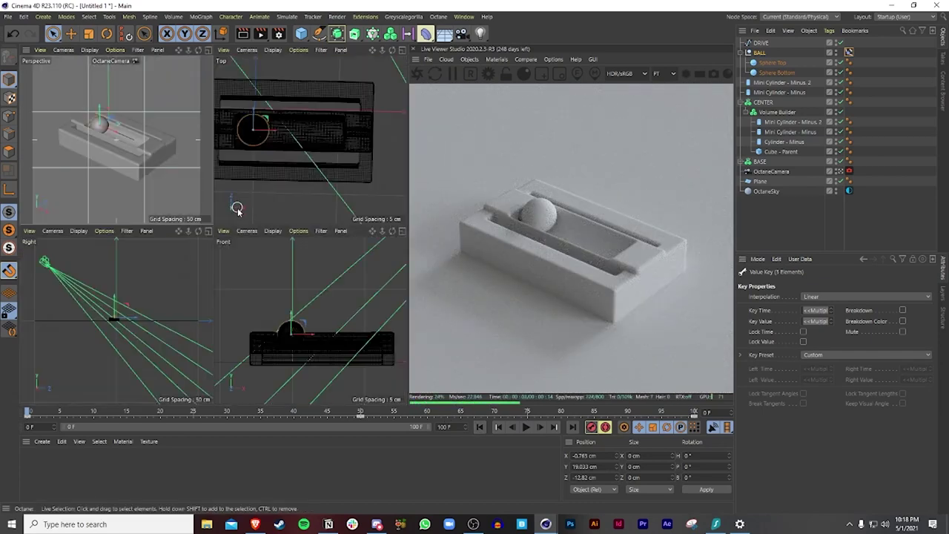
middle_click(200, 200)
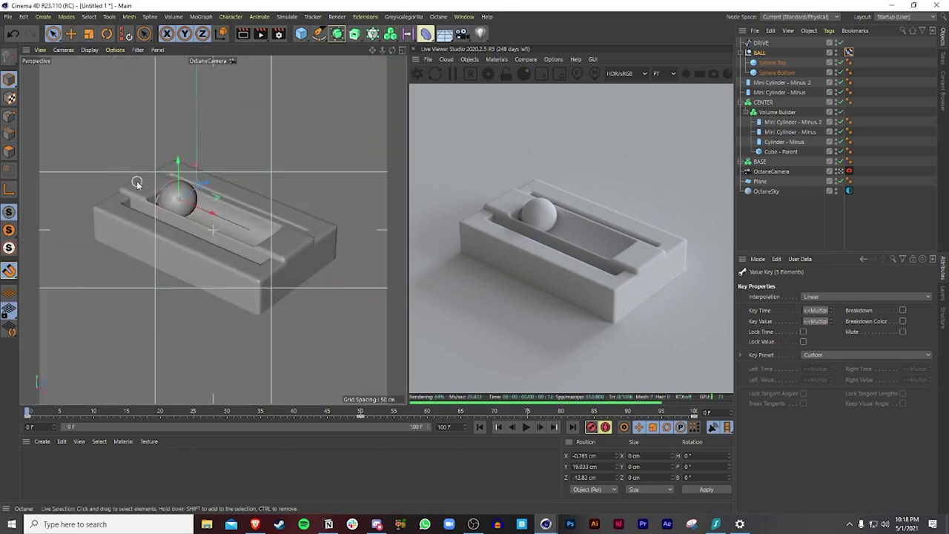
left_click(782, 82)
left_click(771, 92)
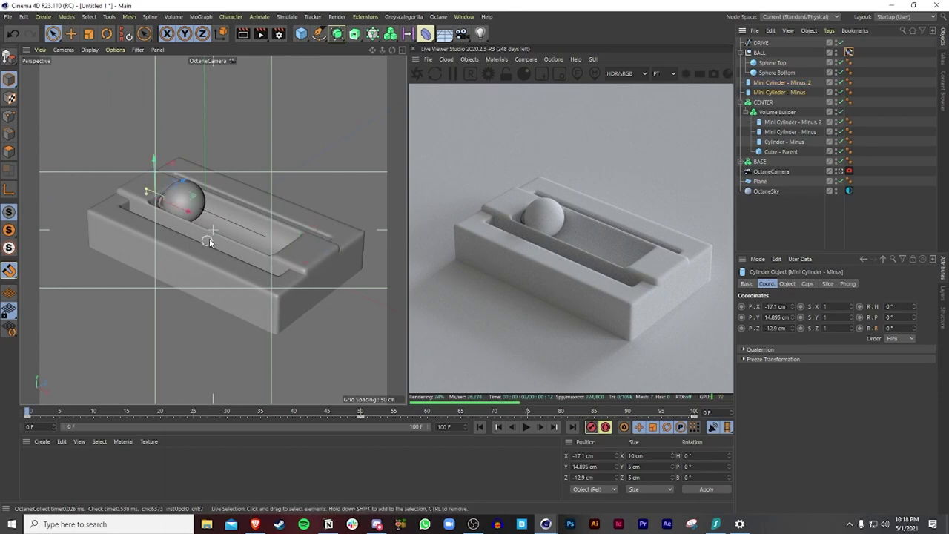
middle_click(289, 236)
middle_click(292, 320)
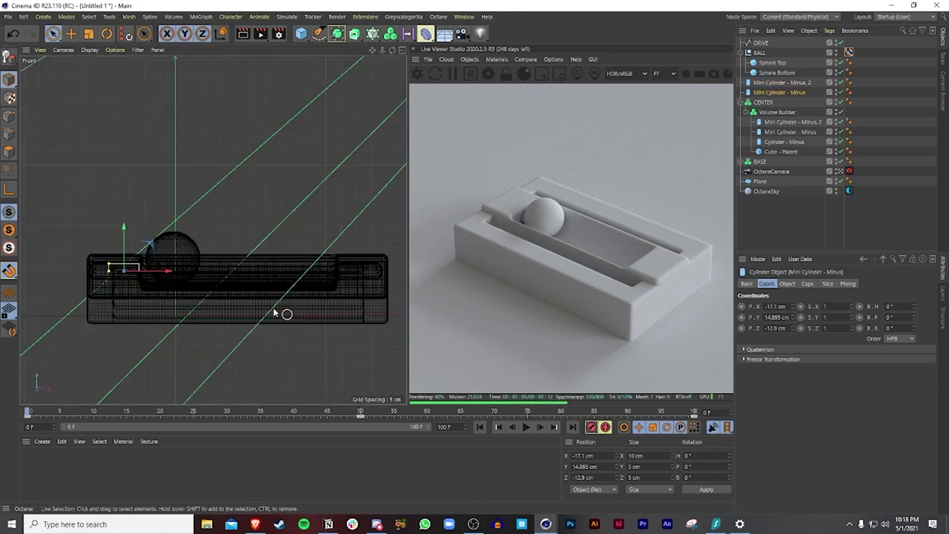
left_click(243, 290)
left_click_drag(219, 334, 235, 348, "alt")
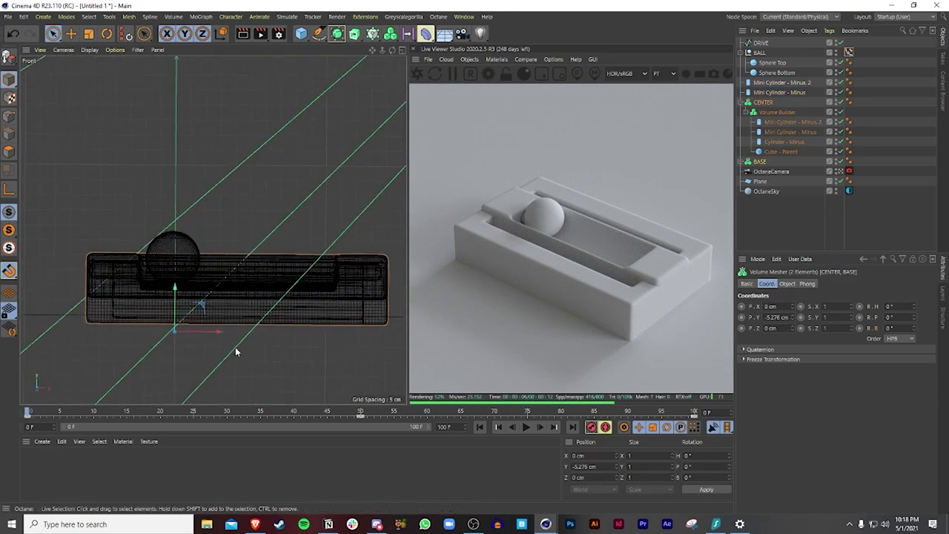
Rename the loose Mini Cylinder - Minus object as Mini Cylinder - Right.
left_click(788, 93)
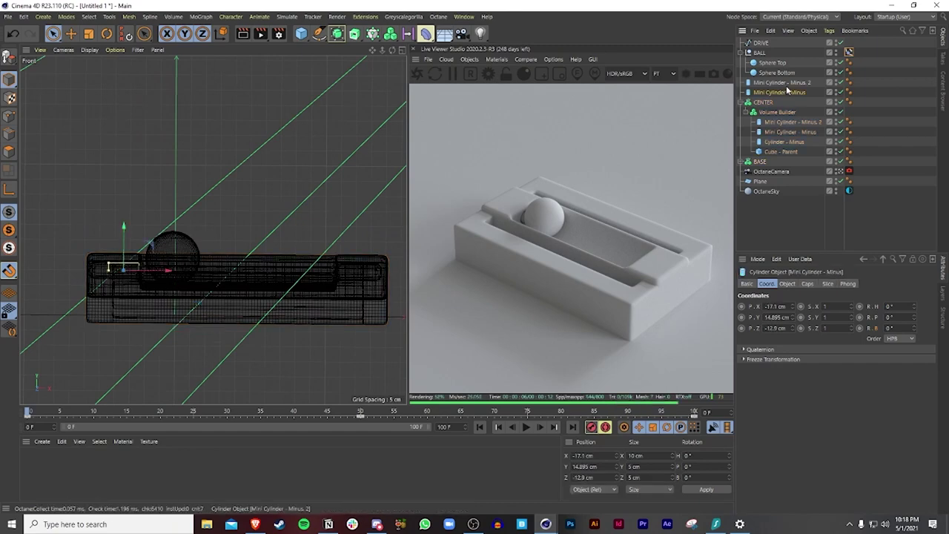
double_click(800, 94)
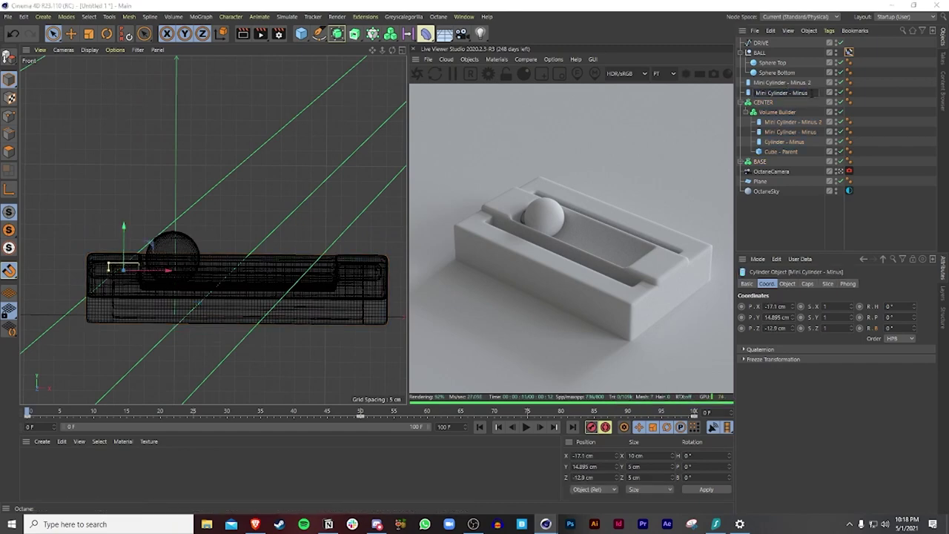
type("Rig")
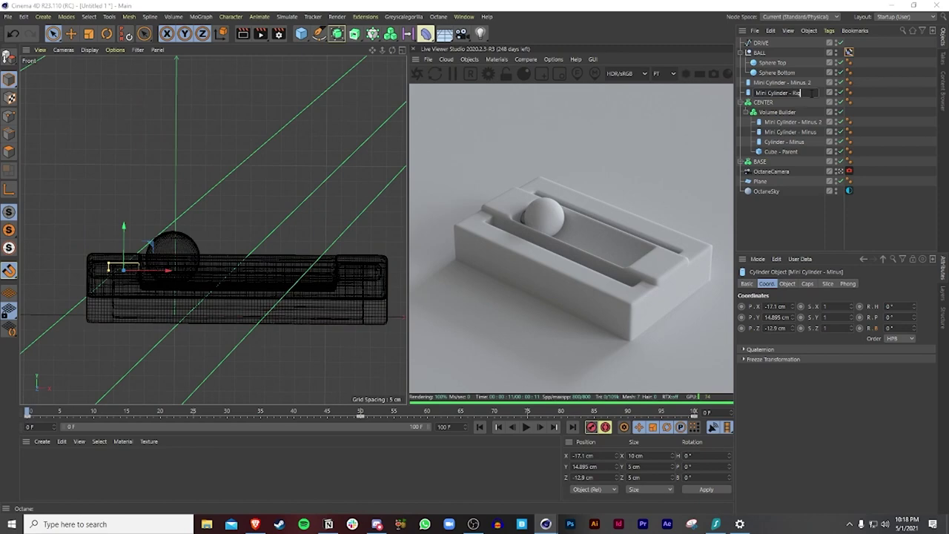
type("ht")
key("Return")
Check which end Mini Cylinder - Minus. 2 sits at, and rename the other loose cylinder as Mini Cylinder - Left.
left_click(801, 83)
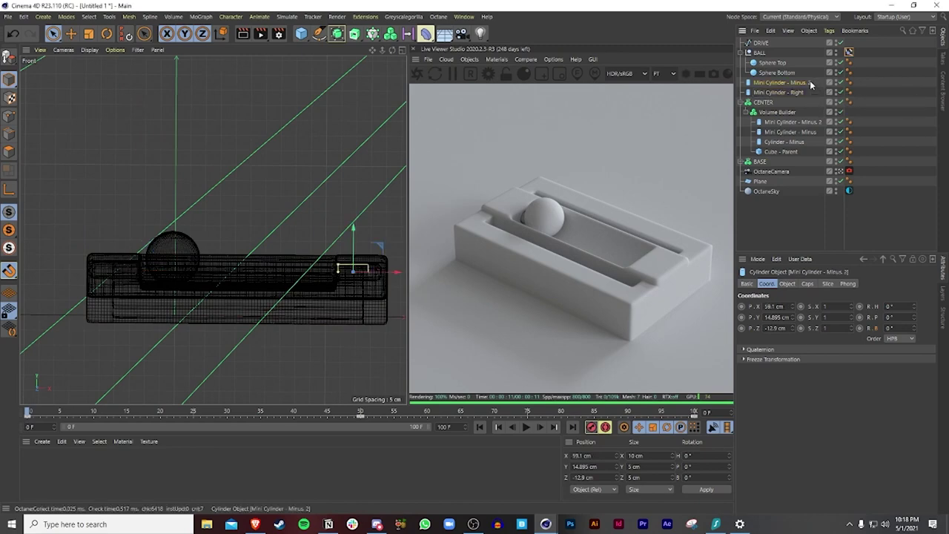
double_click(803, 93)
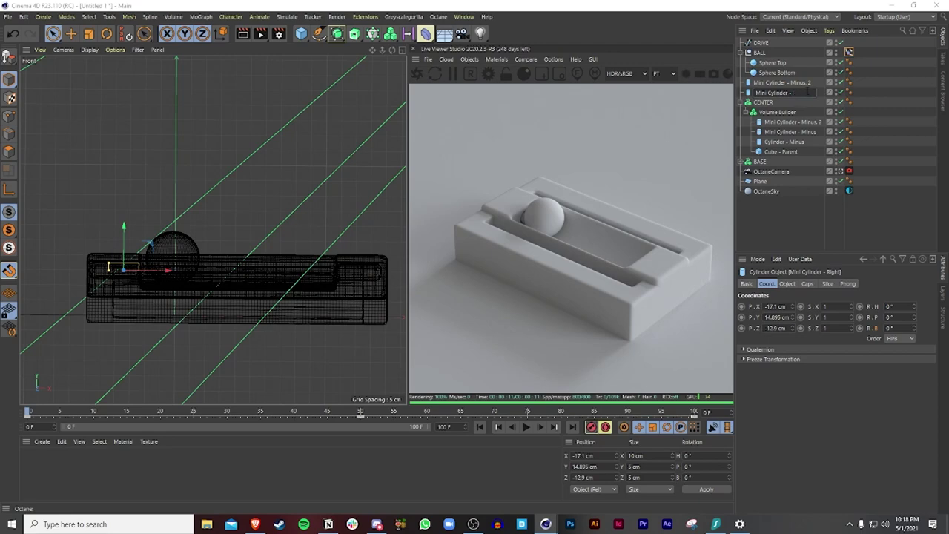
type("Left")
key("Return")
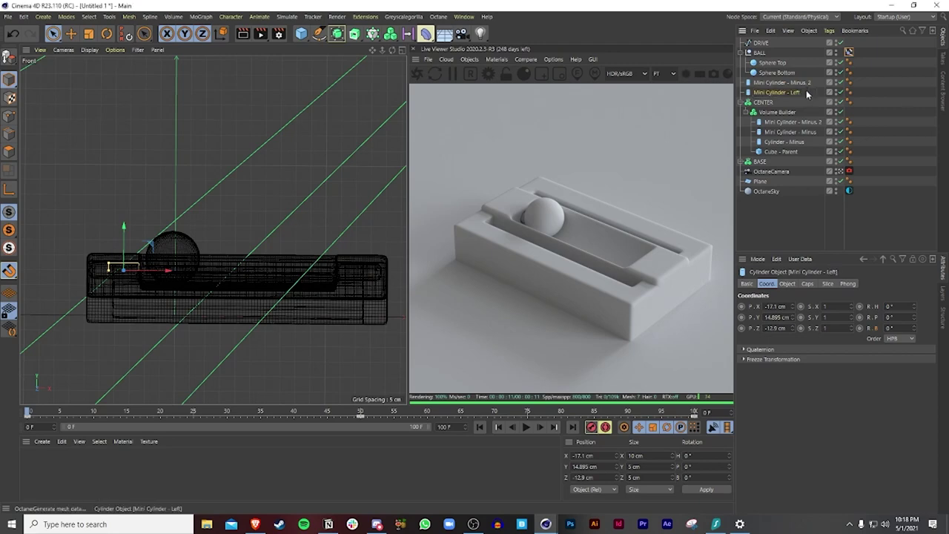
Rename the loose Mini Cylinder - Minus. 2 object as Mini Cylinder - Right.
double_click(802, 83)
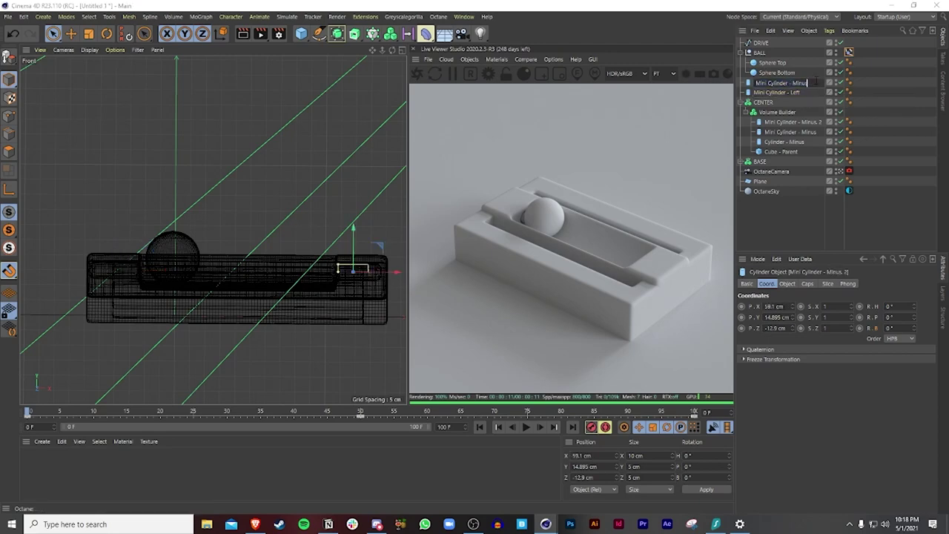
type("Right")
key("Return")
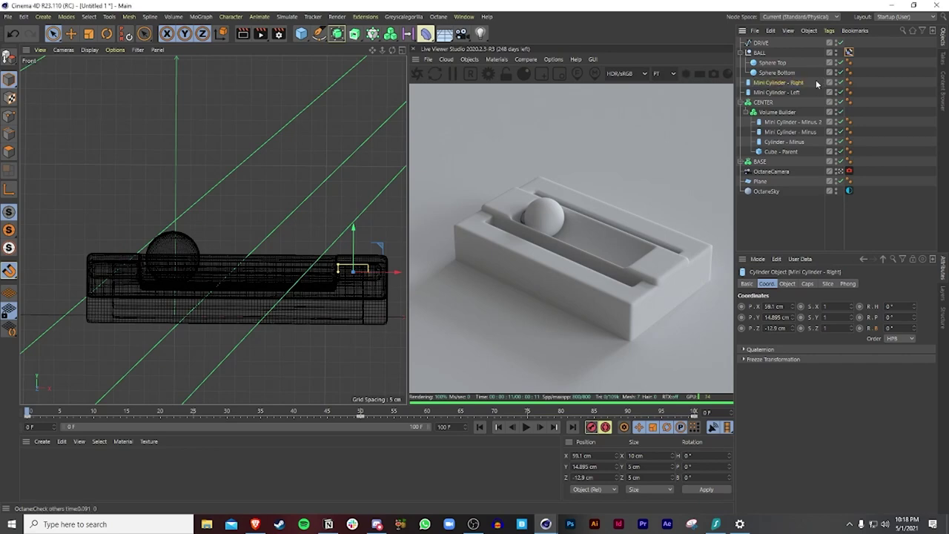
double_click(793, 83)
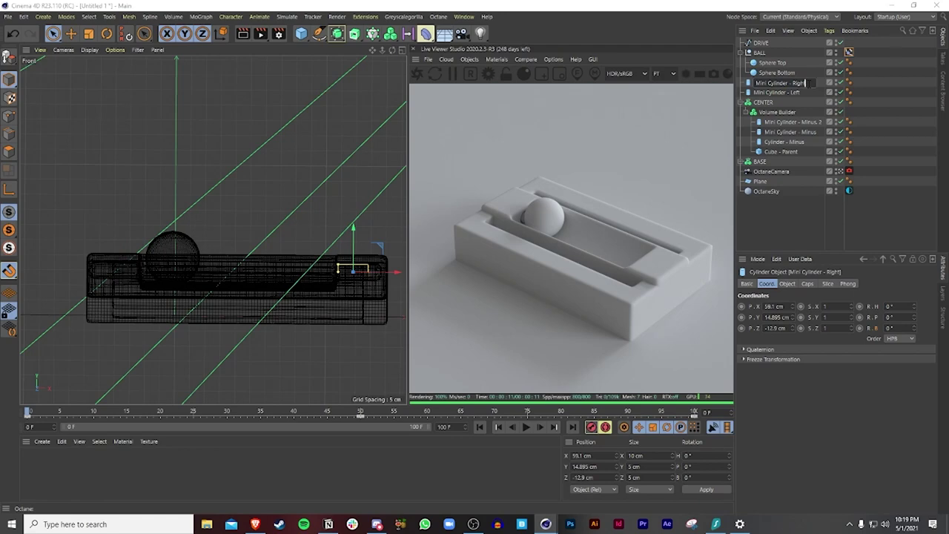
key("Return")
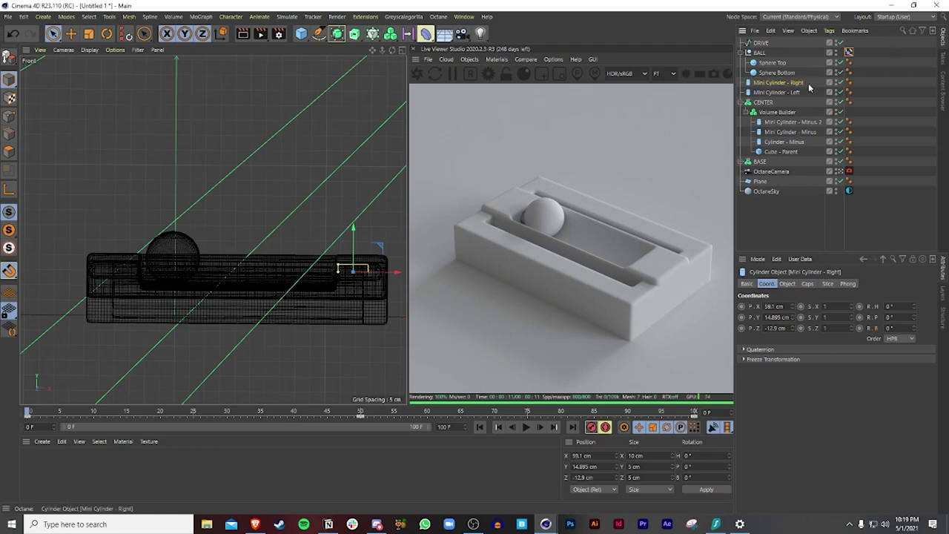
Set the X position of Mini Cylinder - Left to -17 cm and keyframe it at frame 0.
middle_click(234, 211)
middle_click(146, 175)
left_click(258, 169)
left_click(311, 180)
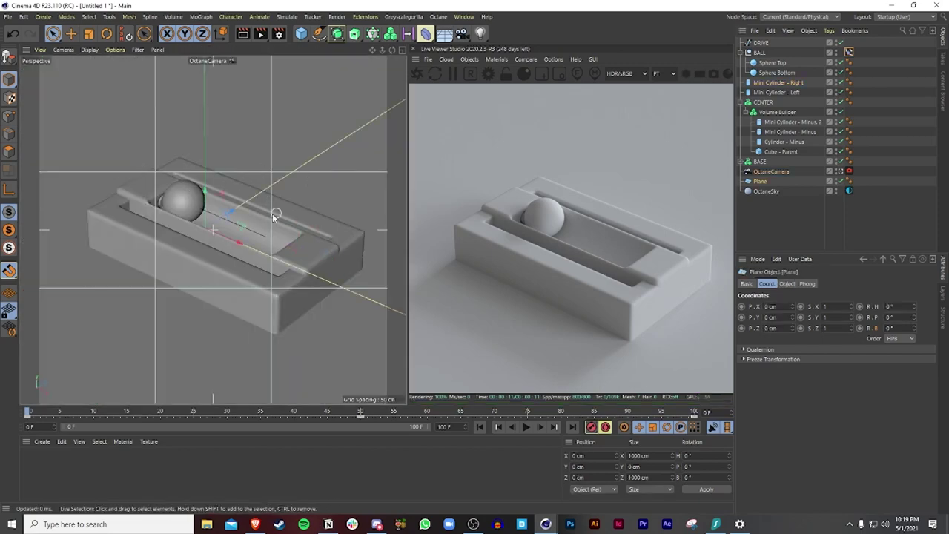
middle_click(274, 214)
middle_click(322, 301)
scroll(150, 264, "up", 4)
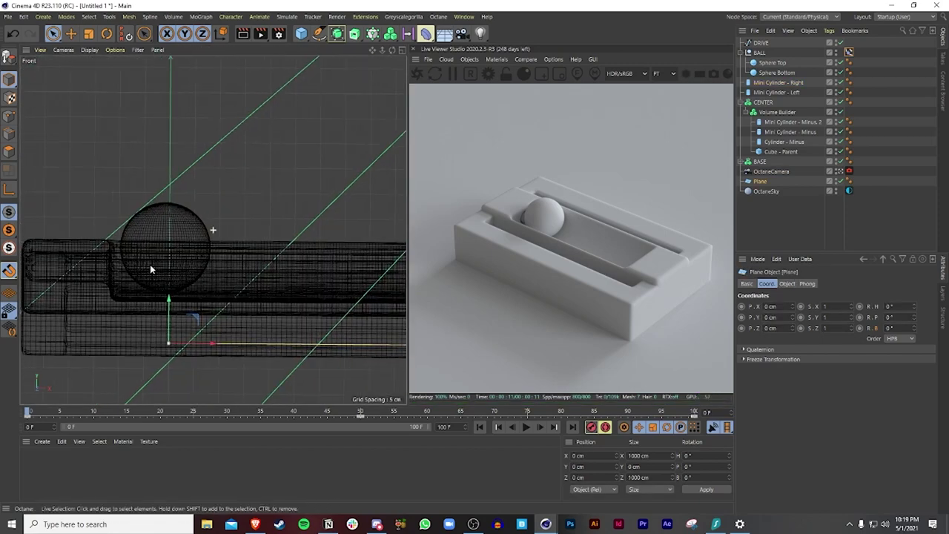
left_click(785, 83)
left_click(779, 94)
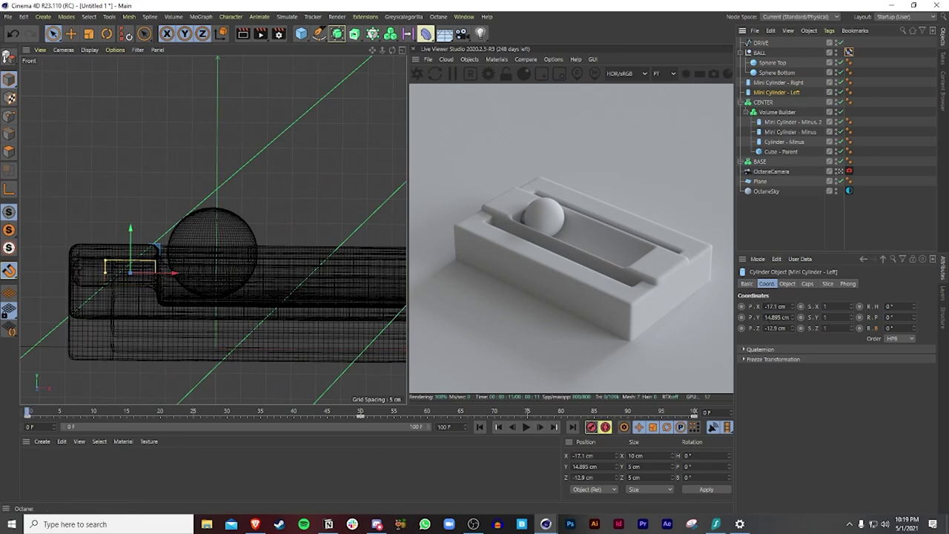
left_click(793, 305)
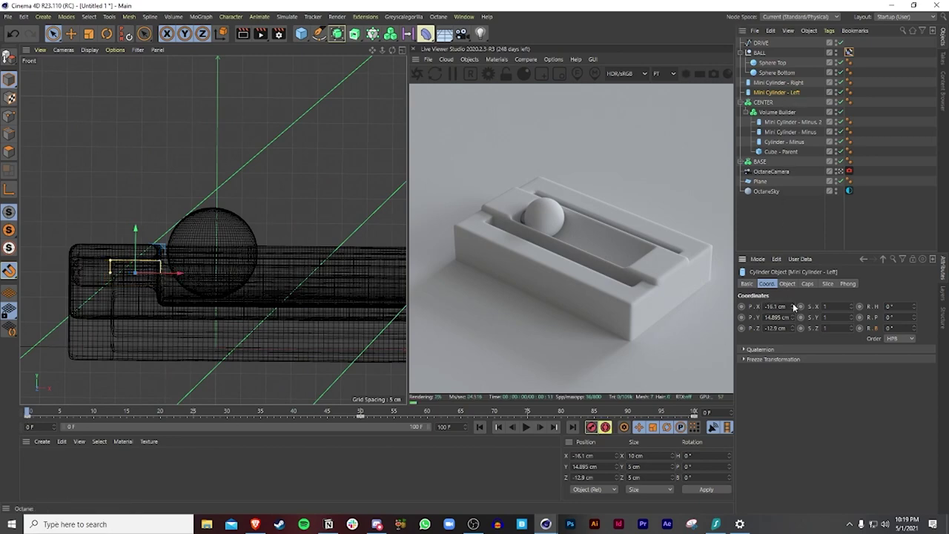
left_click(792, 309)
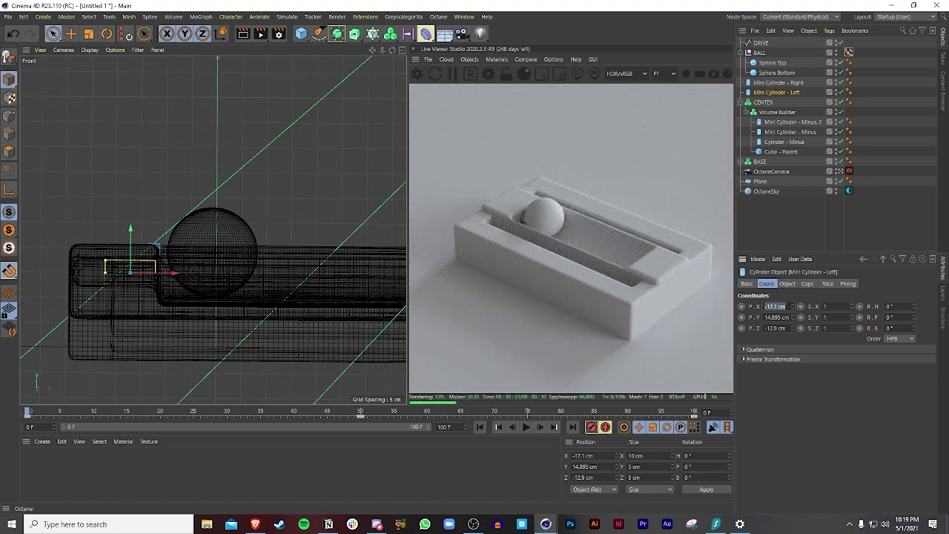
type("-17")
key("Return")
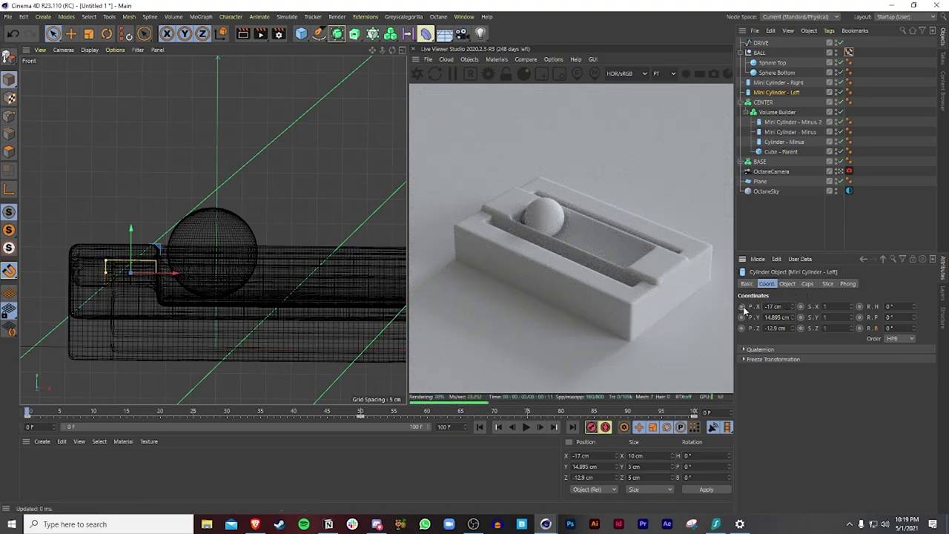
Keyframe the X position of Mini Cylinder - Left at -10 cm on frame 10.
left_click(61, 412)
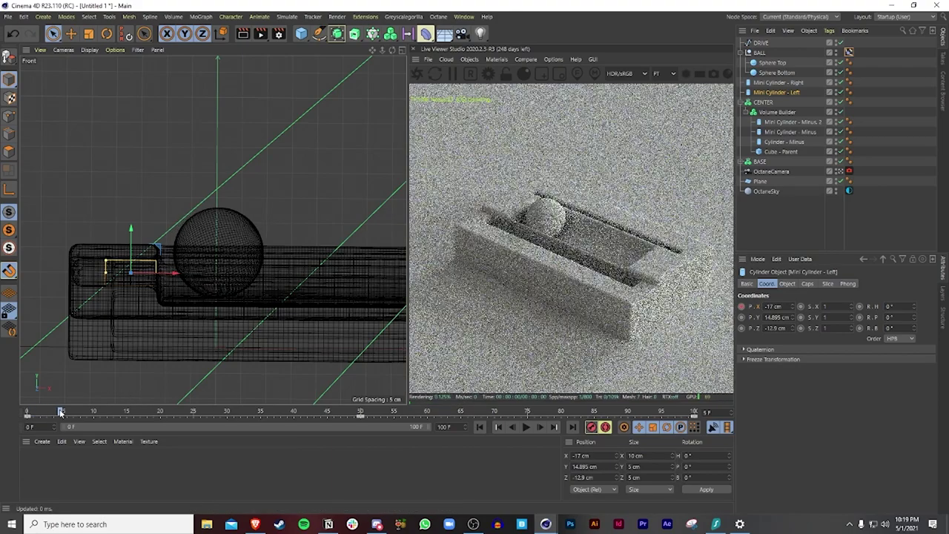
left_click_drag(61, 412, 94, 413)
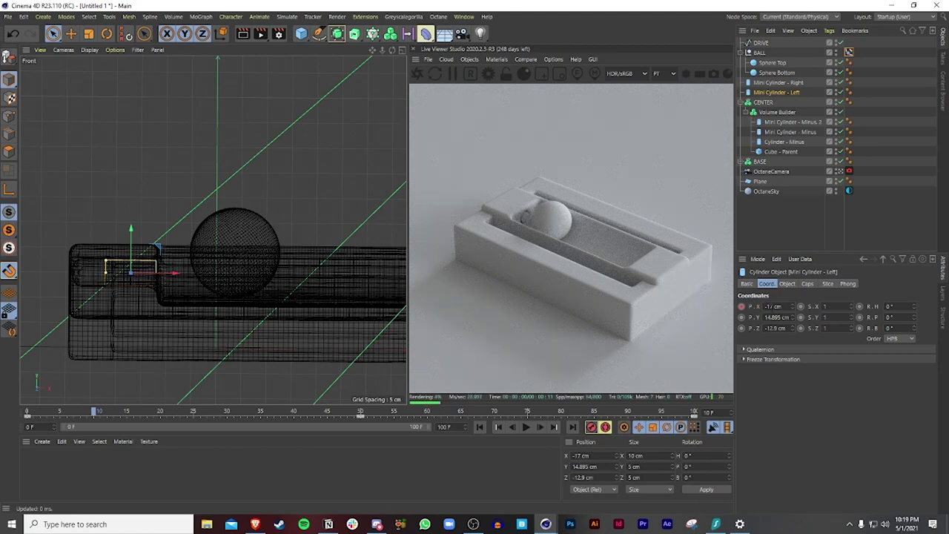
left_click_drag(791, 308, 791, 308)
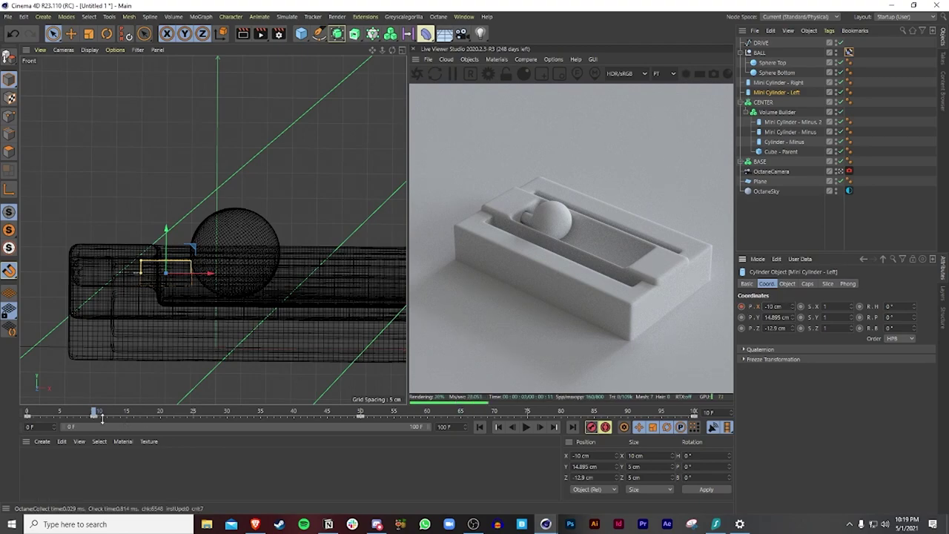
Keyframe the X position of Mini Cylinder - Left back at -17 cm on frame 20.
left_click_drag(95, 412, 161, 412)
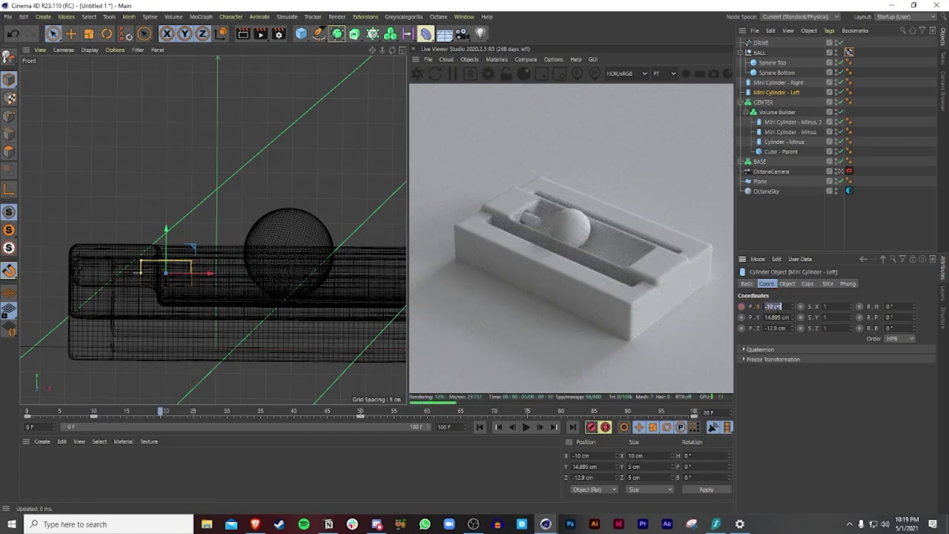
type("-17")
key("Return")
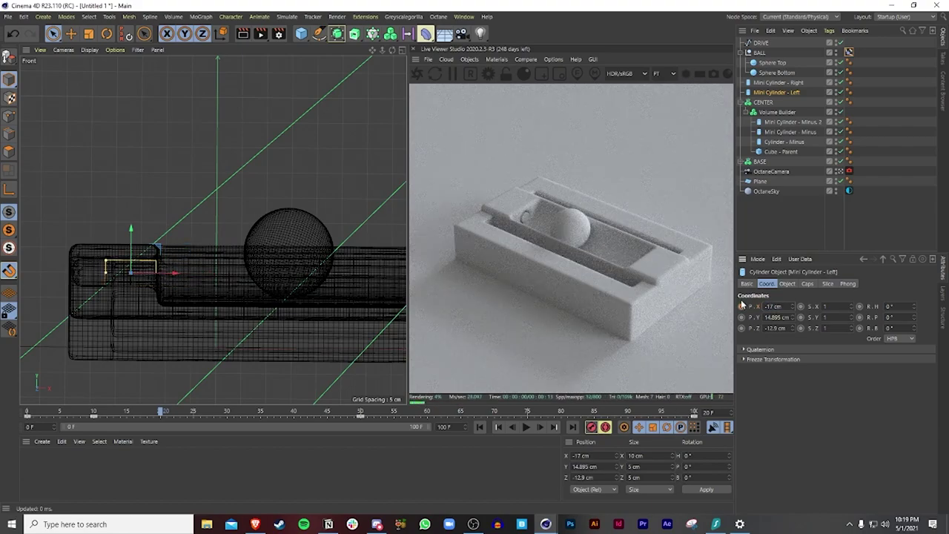
left_click(741, 306)
Play the animation from frame 0 to check the left cylinder pushing toward the ball, and stop playback.
left_click(480, 427)
left_click(525, 427)
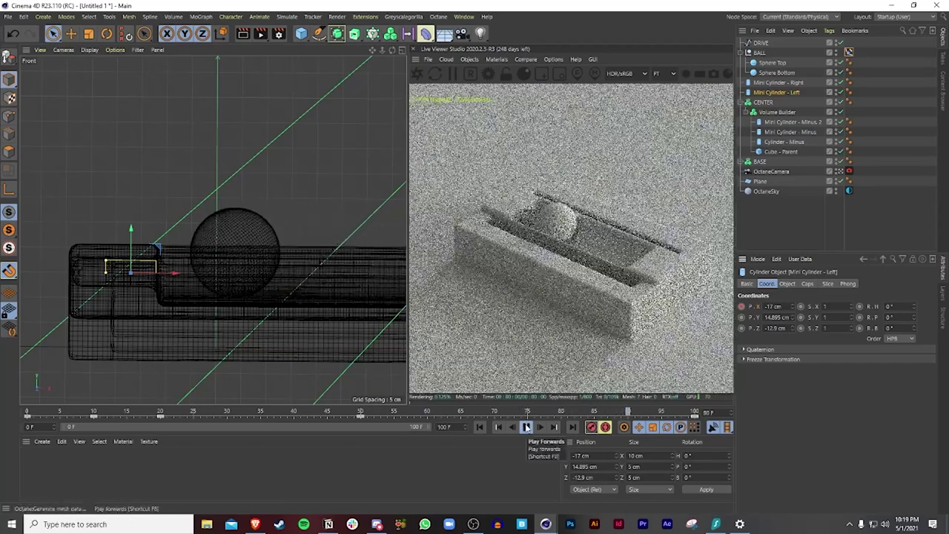
left_click(525, 426)
Set the X position of Mini Cylinder - Right to 60 cm and keyframe it at frame 50.
left_click(792, 83)
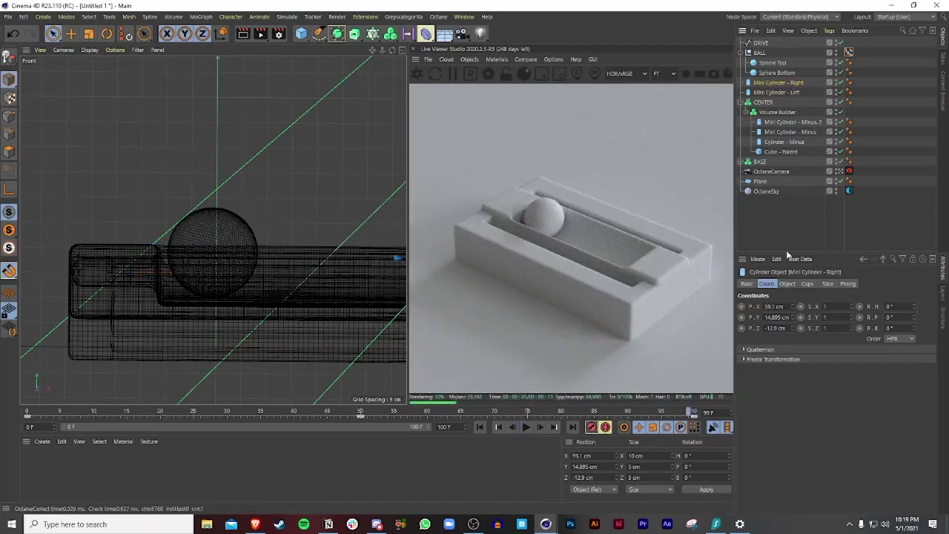
type("60")
key("Return")
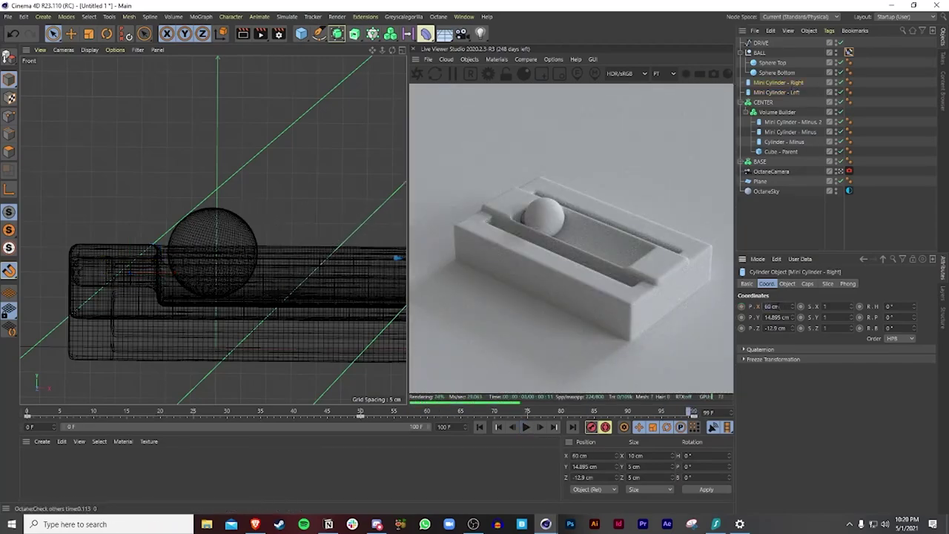
middle_click_drag(346, 277, 108, 265, "alt")
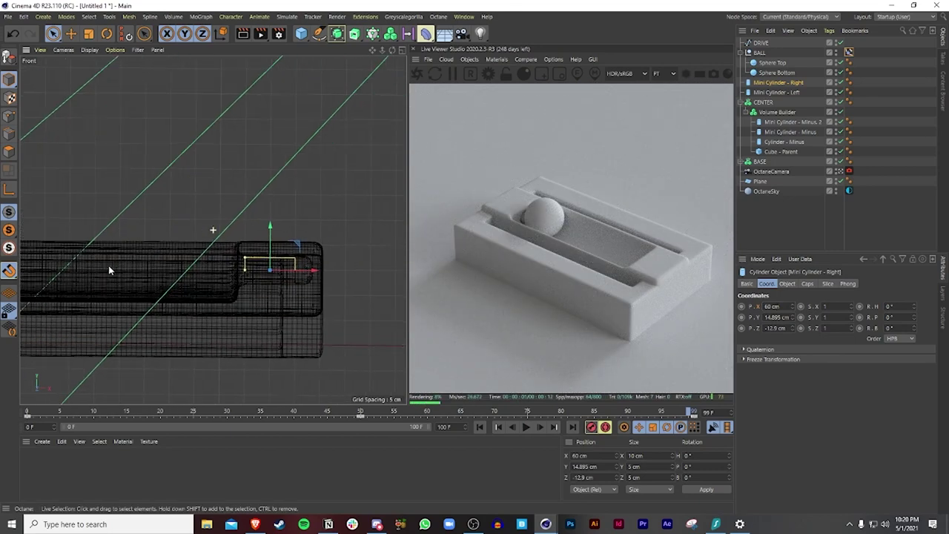
scroll(224, 270, "up", 2)
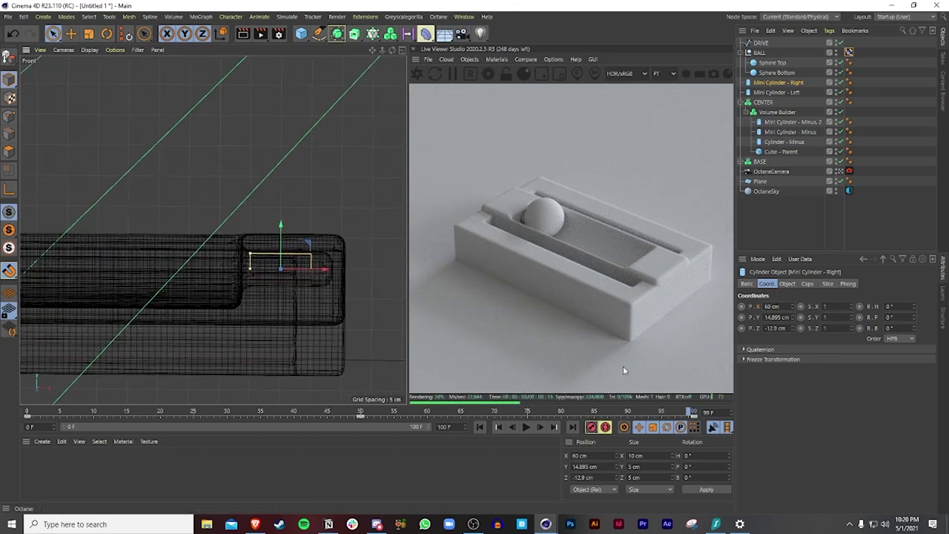
left_click(527, 427)
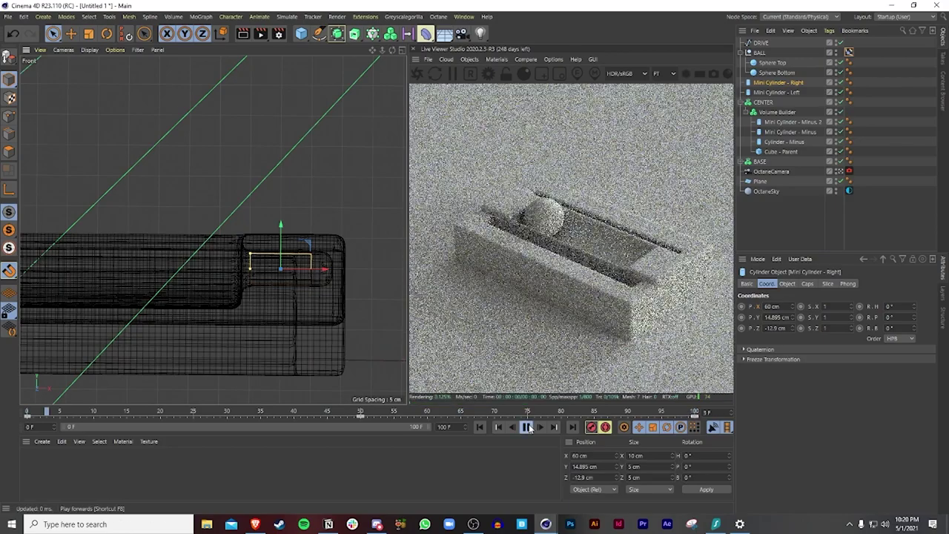
left_click(527, 427)
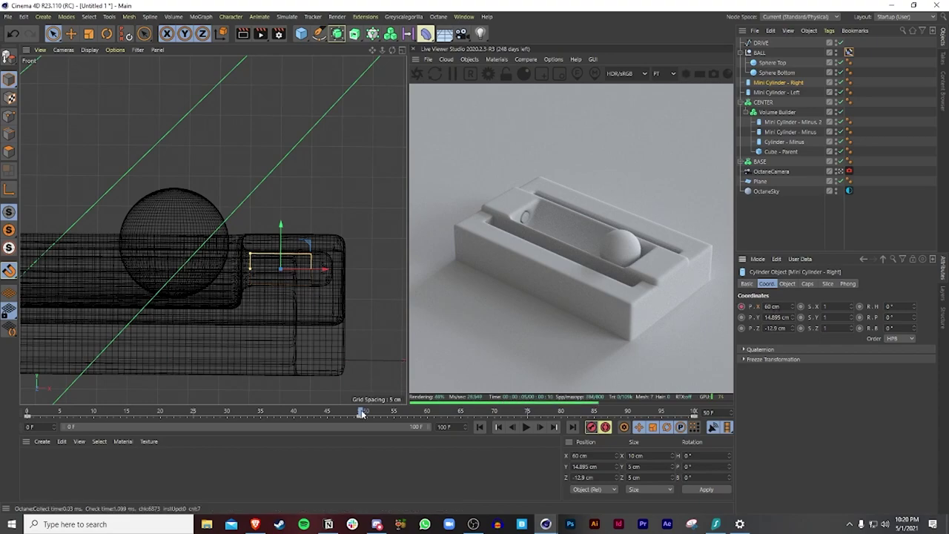
Keyframe the X position of Mini Cylinder - Right at 50 cm on frame 60.
left_click_drag(361, 411, 428, 412)
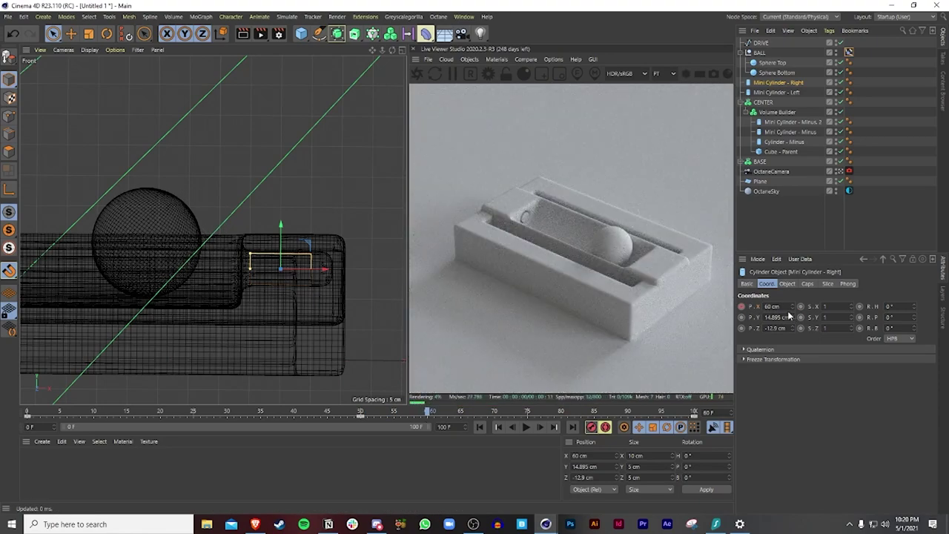
key("Return")
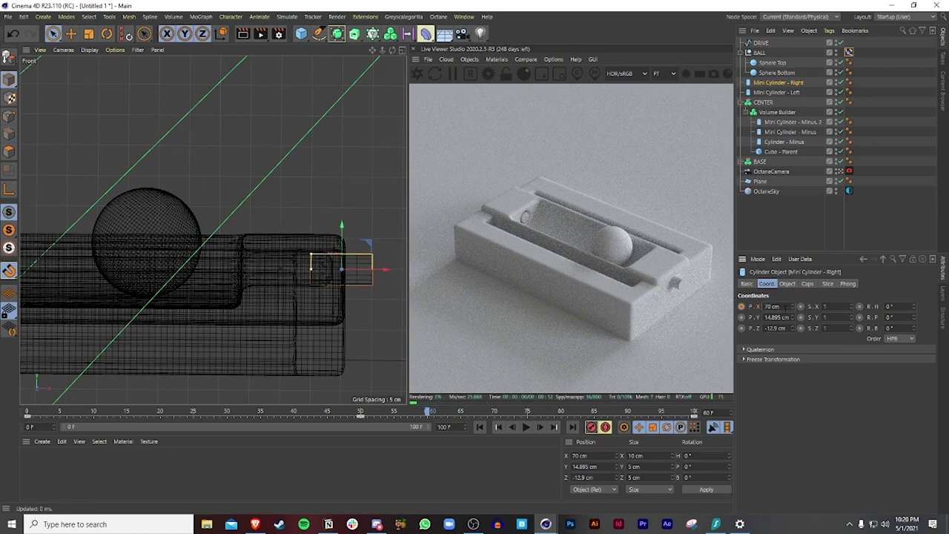
left_click(784, 307)
key("Return")
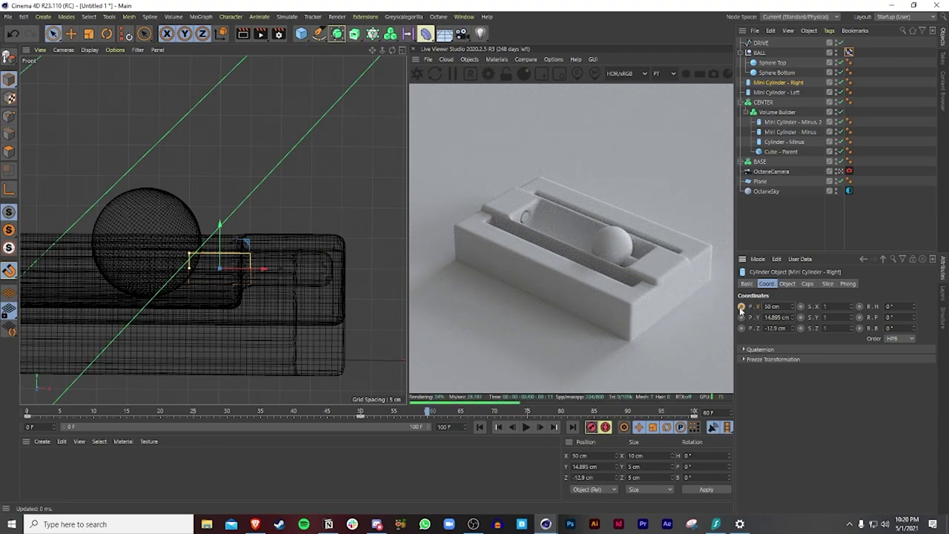
left_click(741, 306, "ctrl")
Keyframe the X position of Mini Cylinder - Right back at 60 cm on frame 70.
left_click_drag(427, 417, 495, 416)
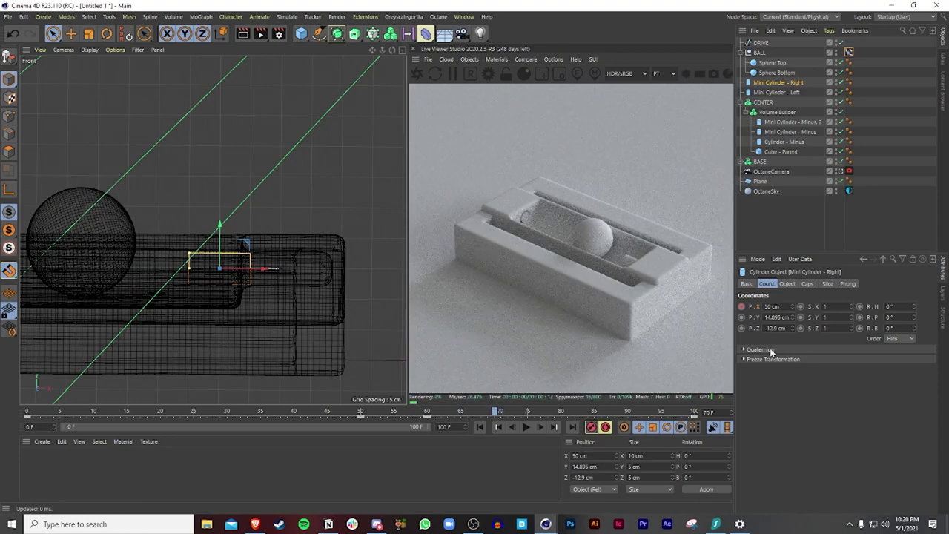
left_click(772, 306)
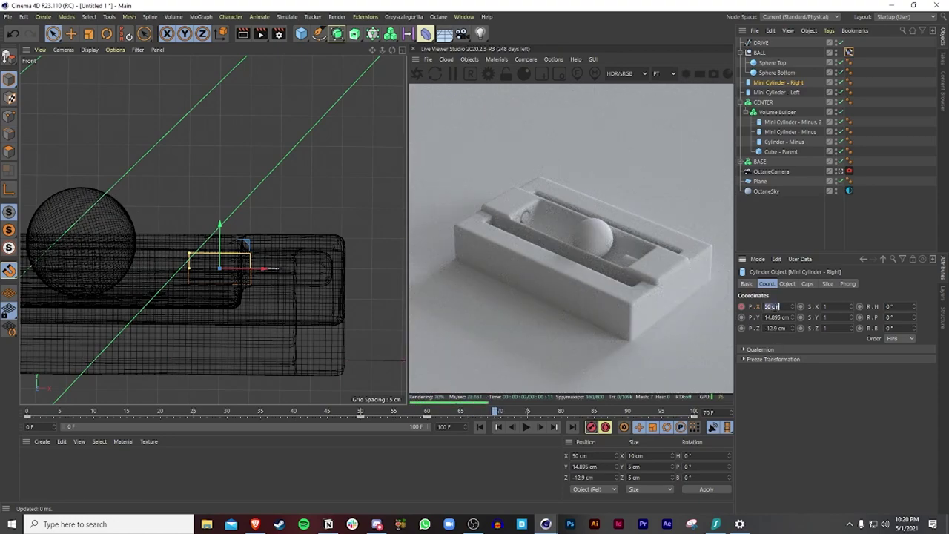
type("60")
key("Return")
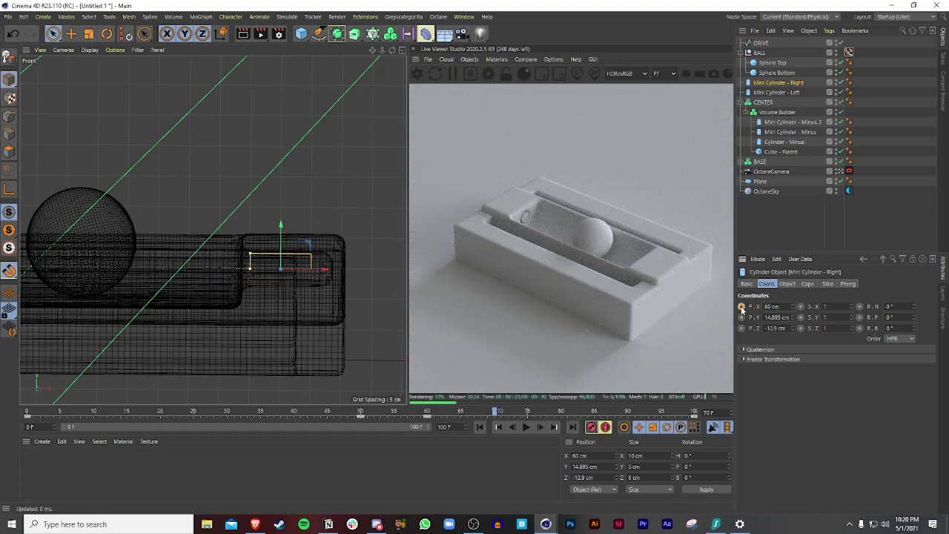
left_click(741, 307)
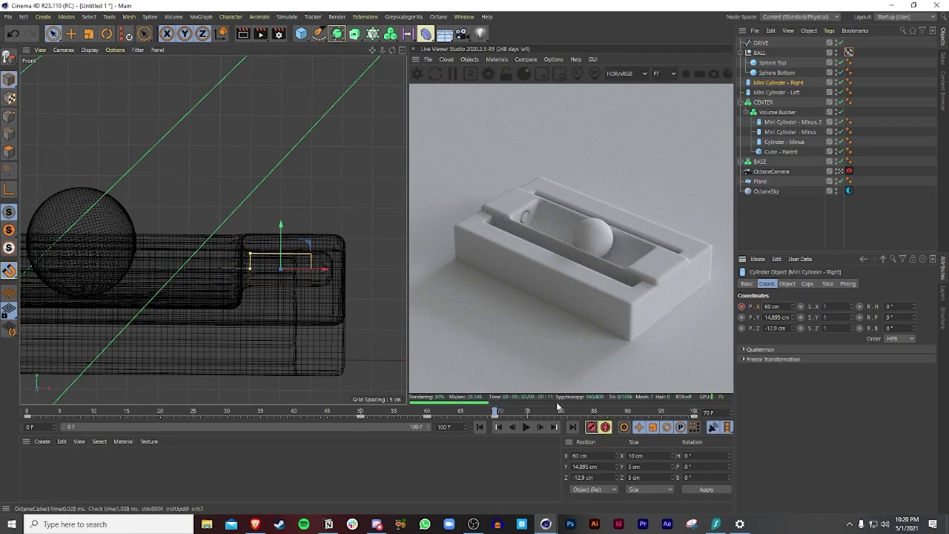
Play the animation from frame 0 in the enlarged perspective camera view to check both cylinders, and stop playback.
left_click(481, 427)
middle_click(265, 313)
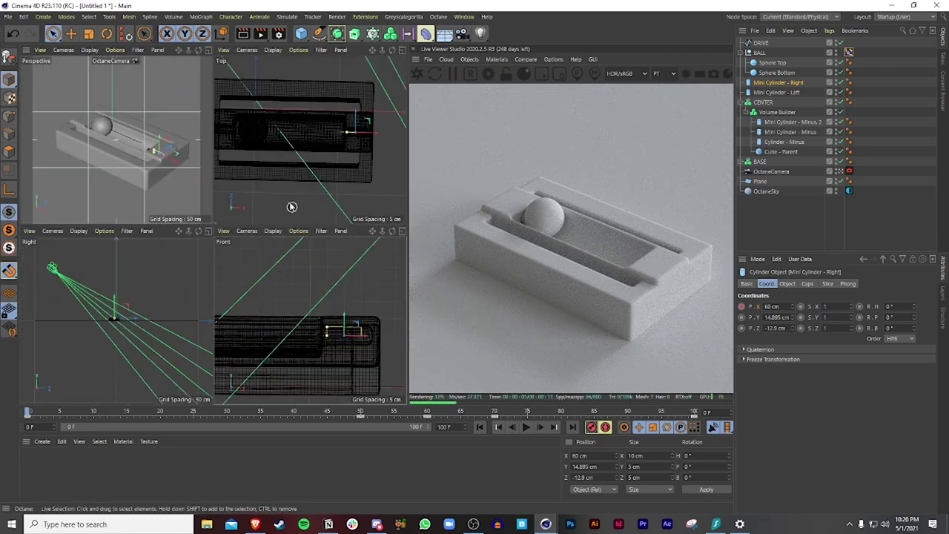
middle_click(144, 172)
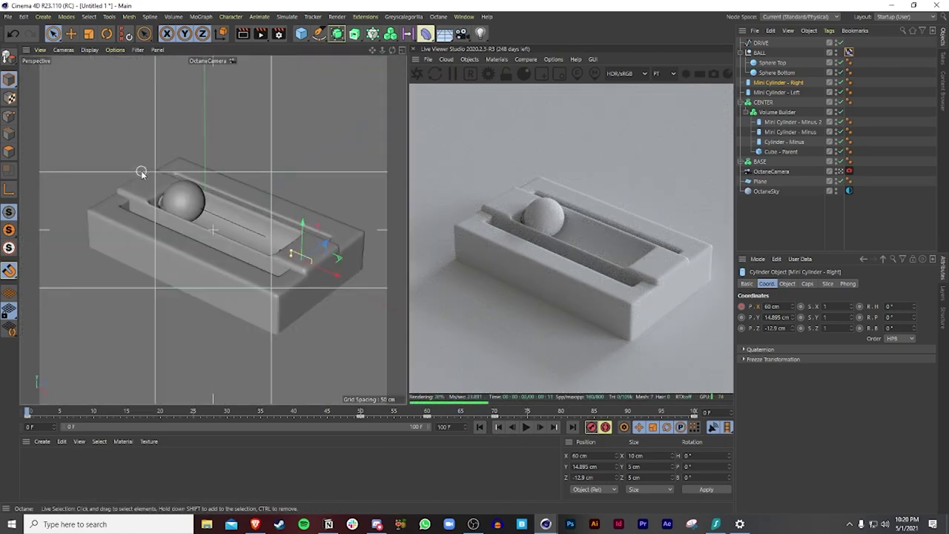
left_click(526, 428)
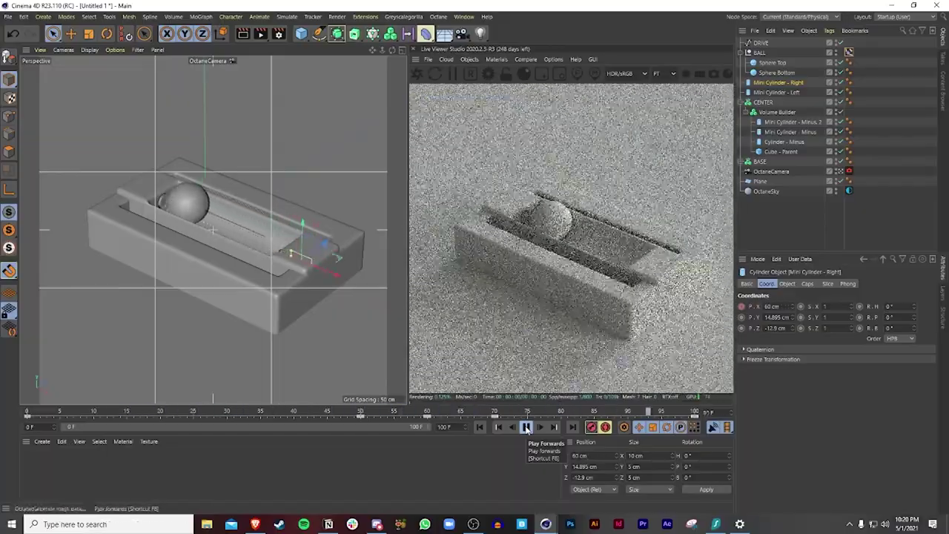
left_click(527, 427)
Orbit the OctaneCamera to a new angle on the toy and lock the Live Viewer's render resolution.
left_click_drag(267, 250, 230, 252, "alt")
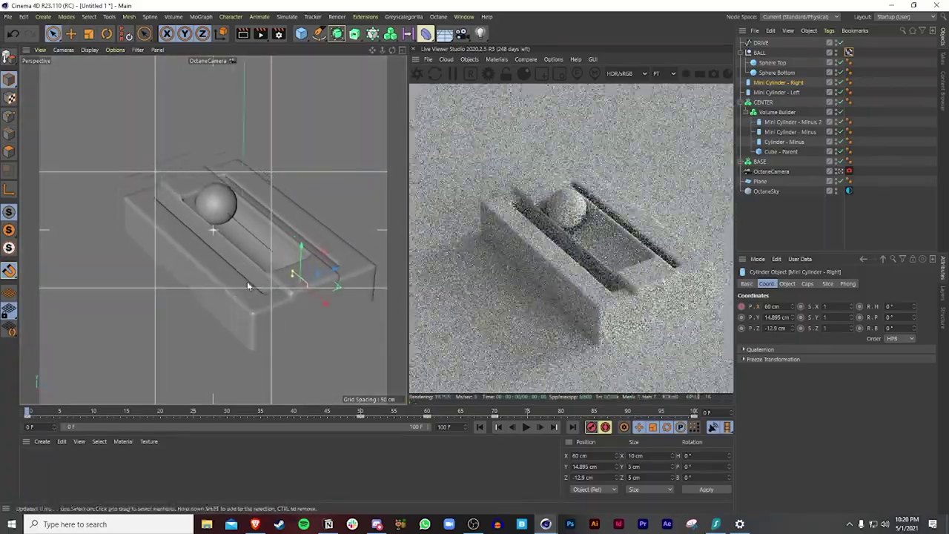
left_click_drag(247, 284, 293, 245, "alt")
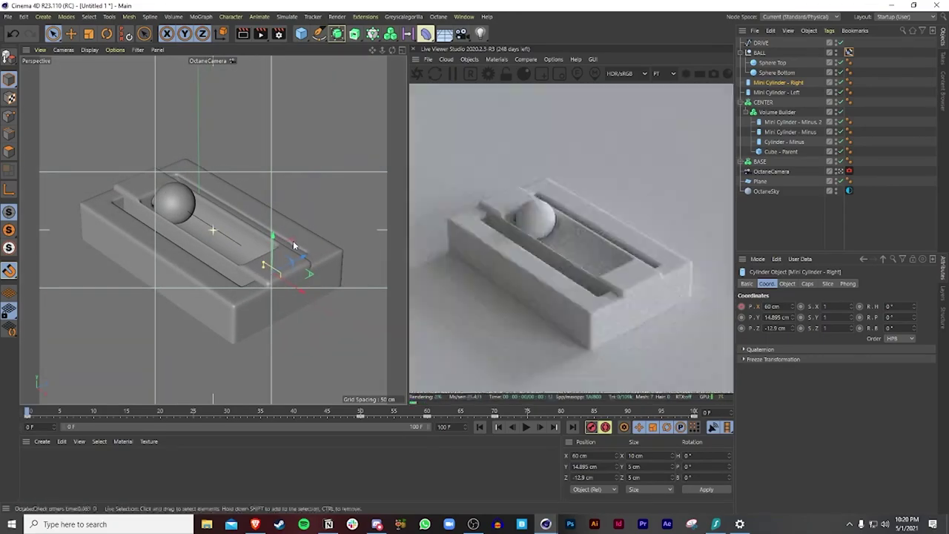
left_click(506, 75)
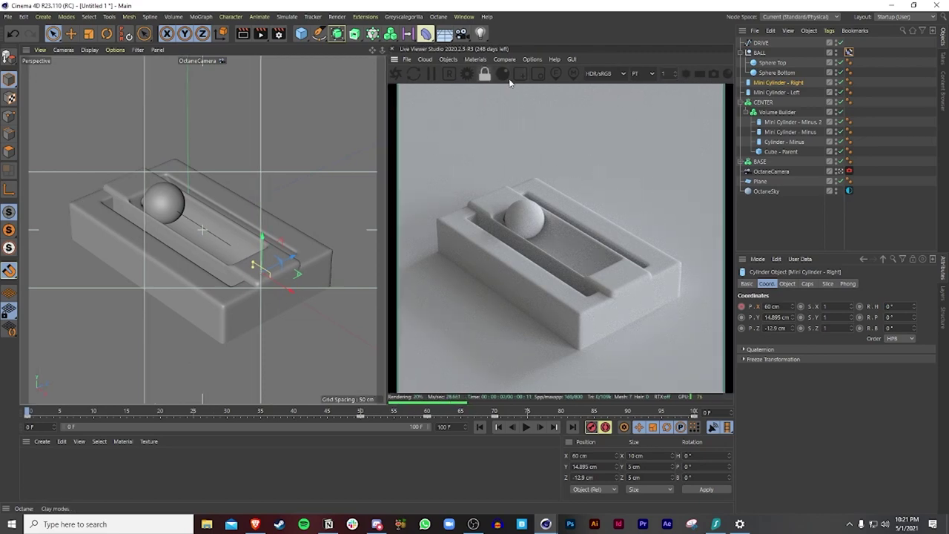
scroll(575, 197, "down", 5)
scroll(574, 197, "up", 2)
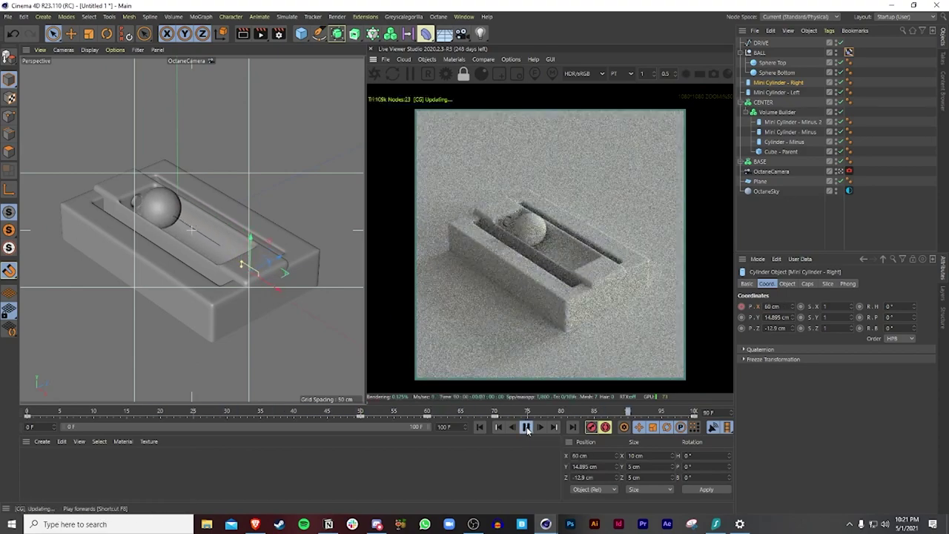
left_click(526, 427)
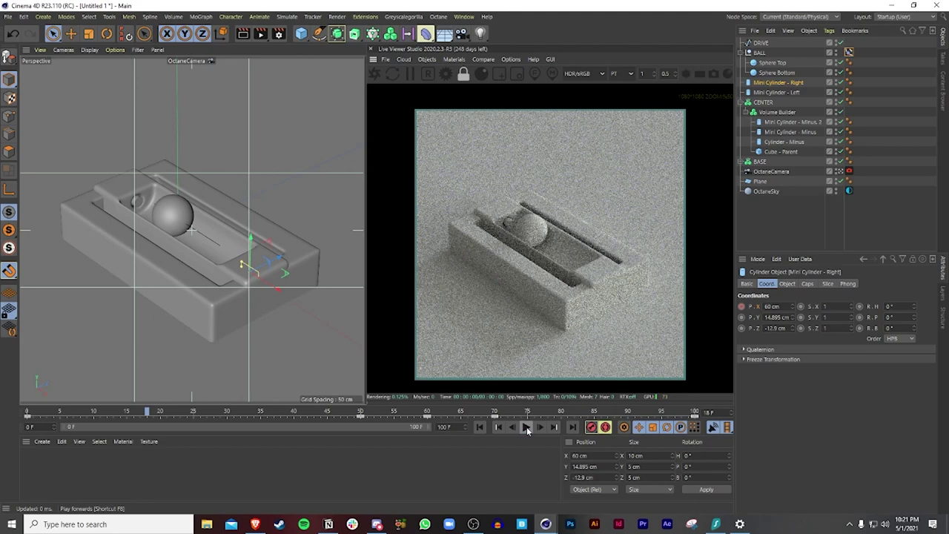
Set all Position X keys of Mini Cylinder - Right to linear interpolation and play the animation to check the motion.
right_click(764, 306)
mouse_move(770, 312)
left_click(866, 417)
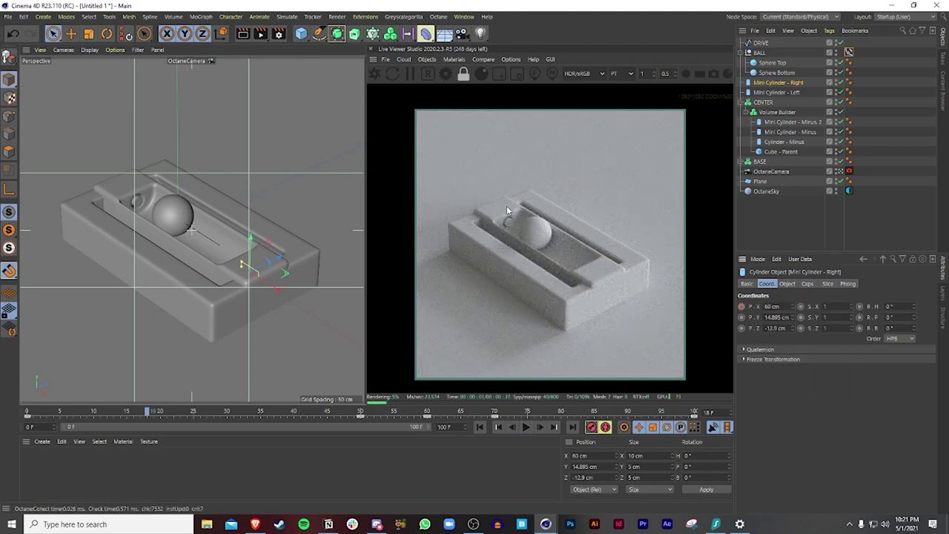
mouse_move(545, 524)
left_click(642, 478)
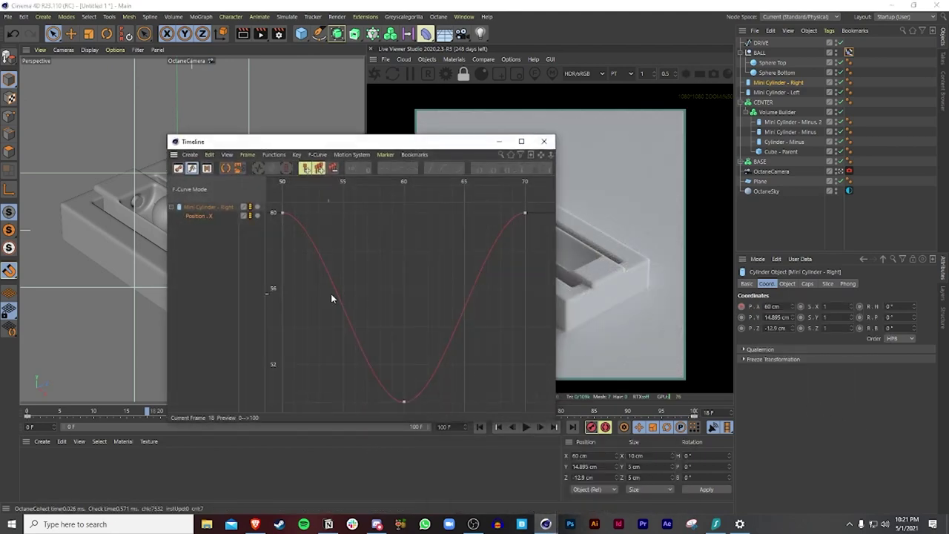
left_click_drag(535, 408, 218, 189)
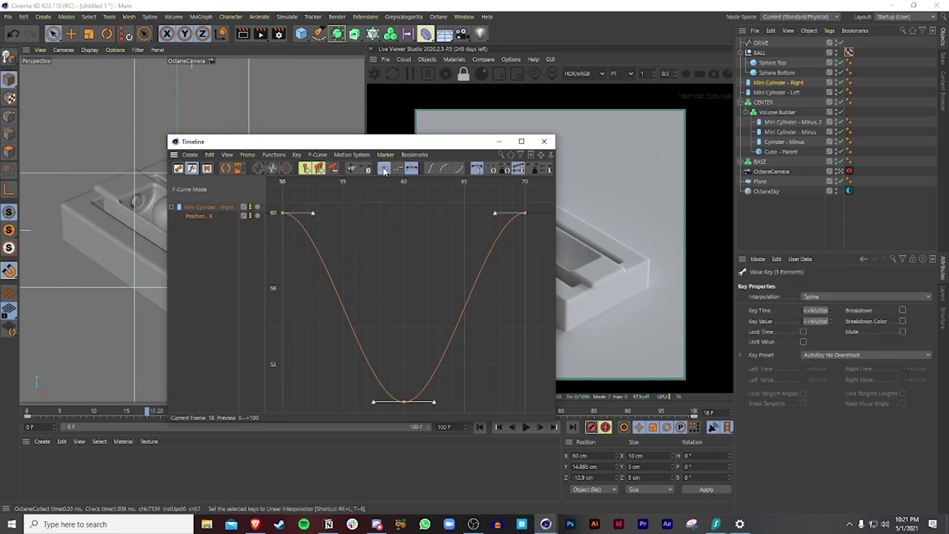
left_click(384, 168)
left_click(544, 141)
left_click(525, 427)
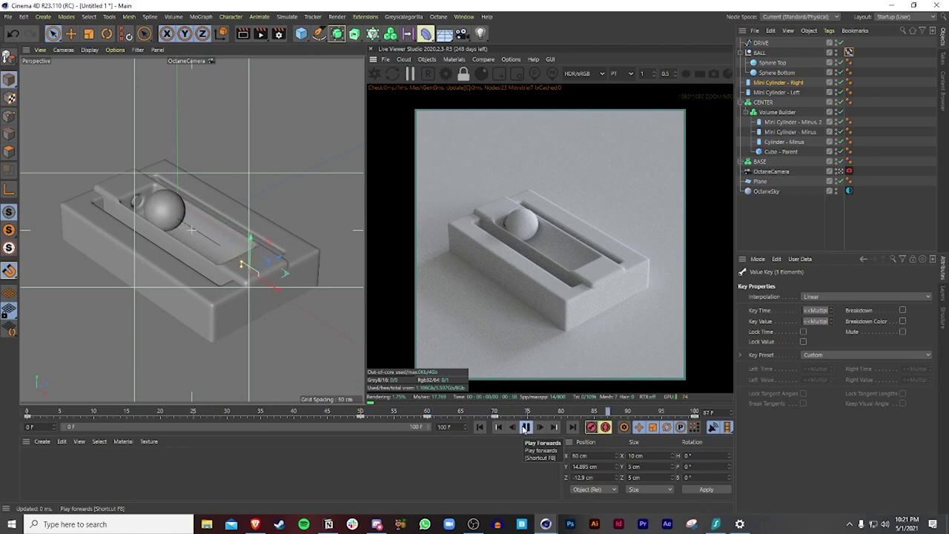
left_click(525, 427)
Set all Position X keys of Mini Cylinder - Left to linear interpolation in the F-curve timeline.
left_click(777, 92)
right_click(758, 307)
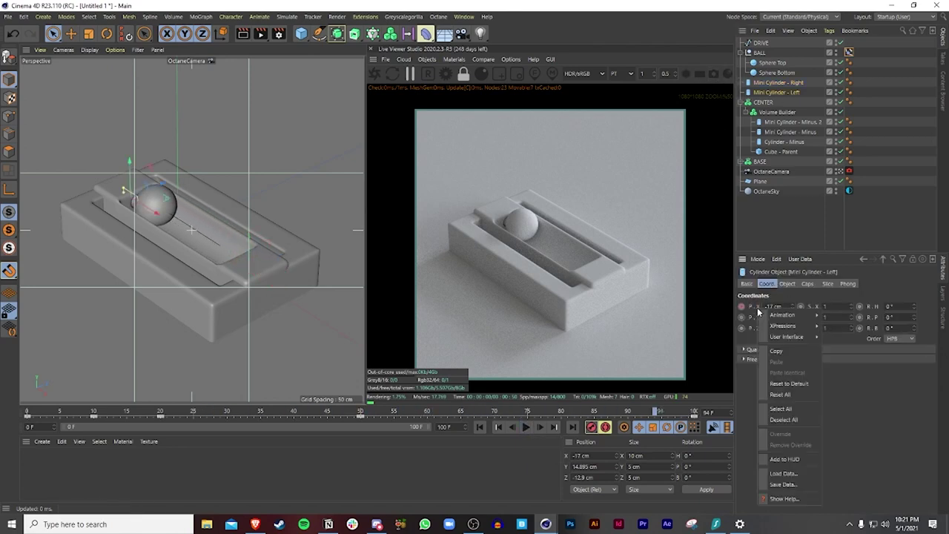
mouse_move(795, 317)
left_click(844, 420)
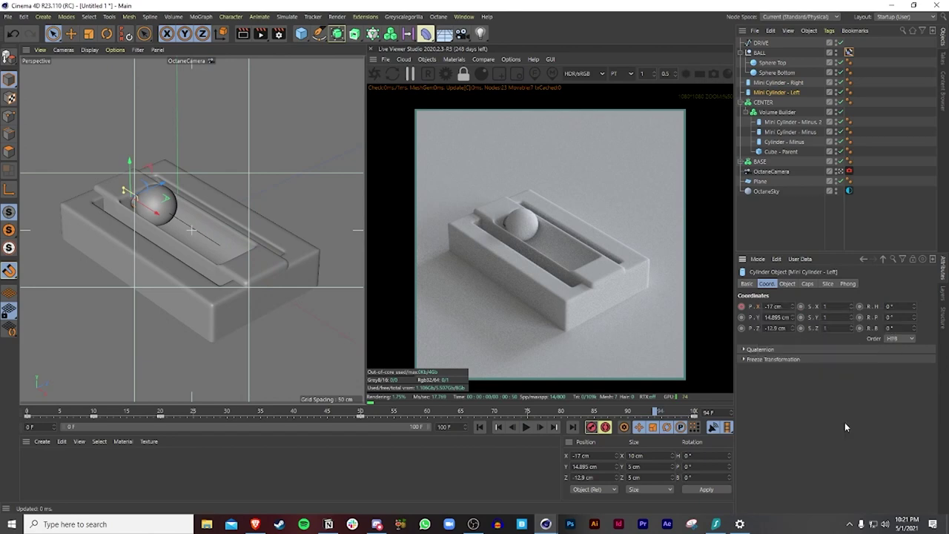
mouse_move(545, 522)
left_click(649, 478)
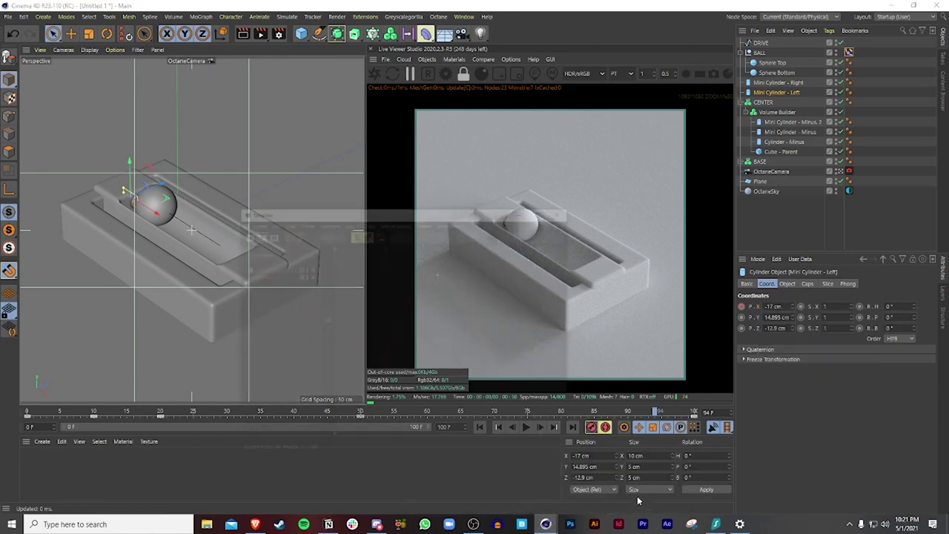
key("ctrl+a")
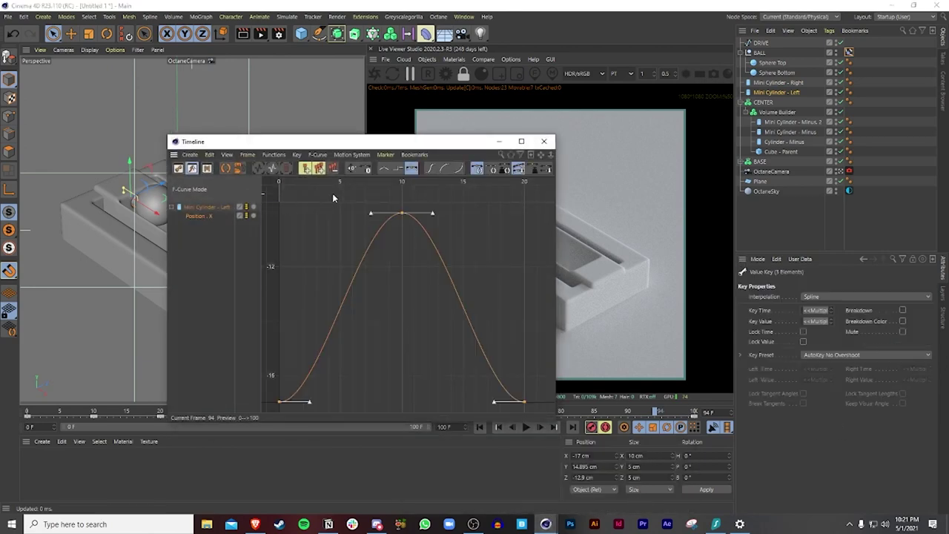
left_click(384, 168)
left_click(543, 140)
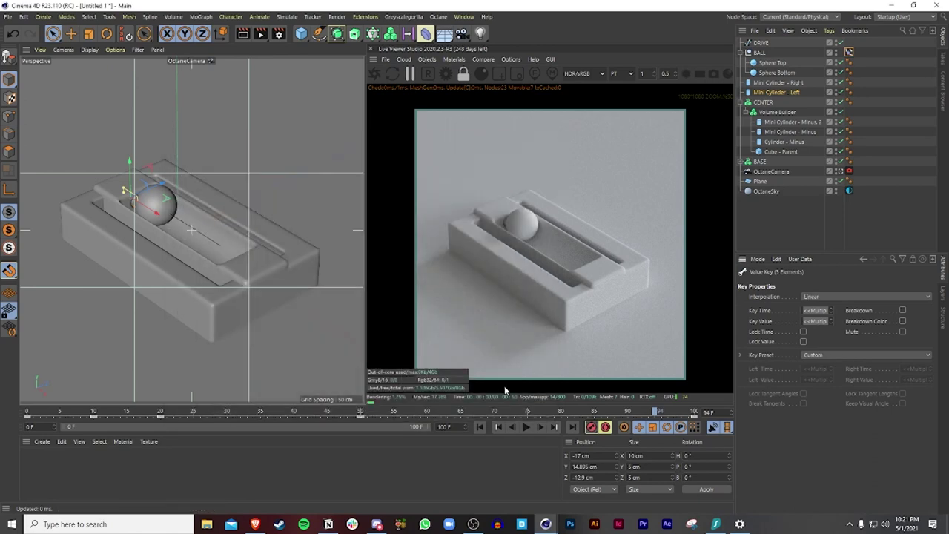
Play the animation from frame 0 to check the linear cylinder movement, and stop playback.
left_click(479, 427)
left_click(525, 427)
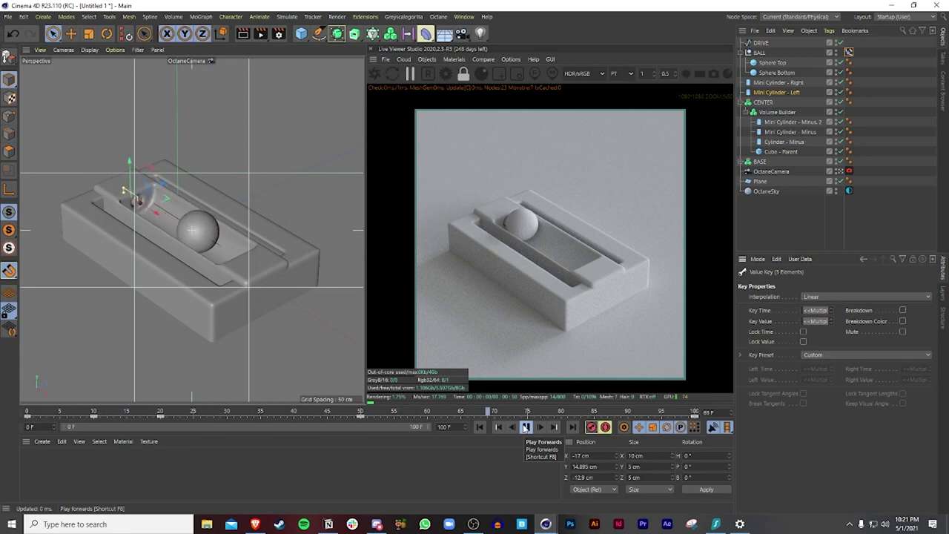
left_click(525, 428)
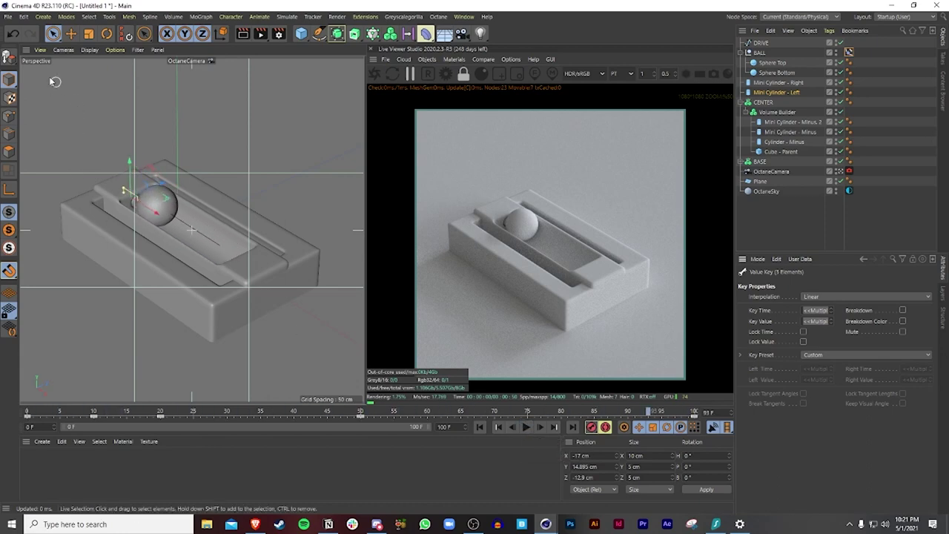
Try merging the project Toy Obstacle Loop Animation - 01.c4d into the scene, and undo the merge.
left_click(7, 17)
left_click(37, 53)
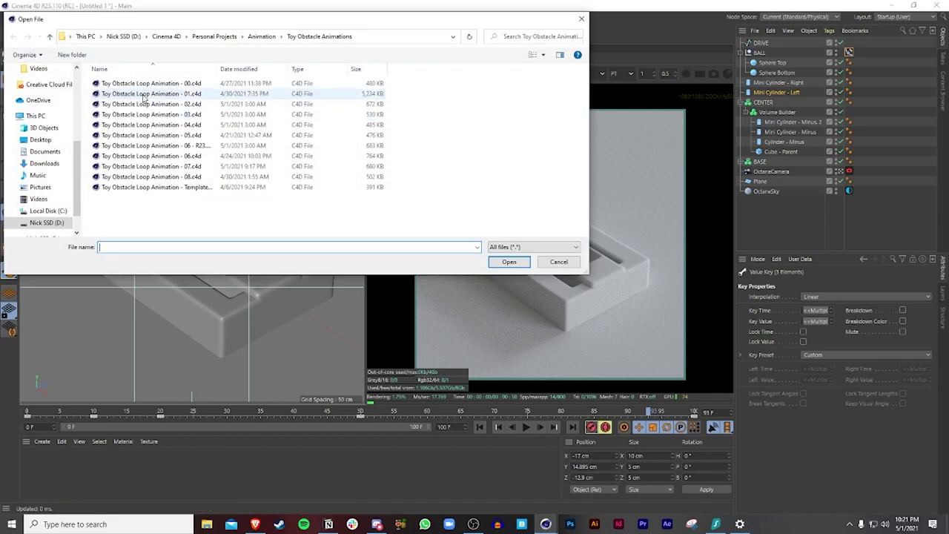
double_click(143, 94)
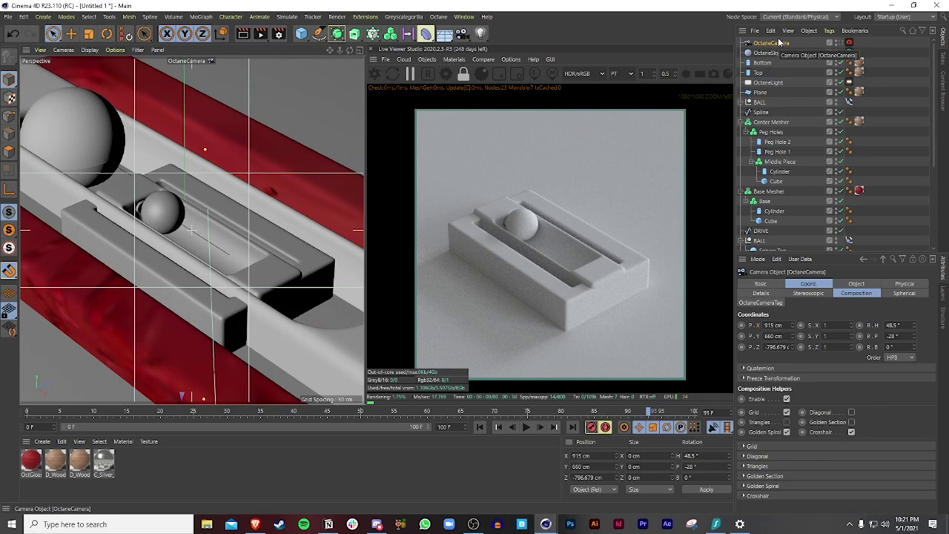
key("ctrl+z")
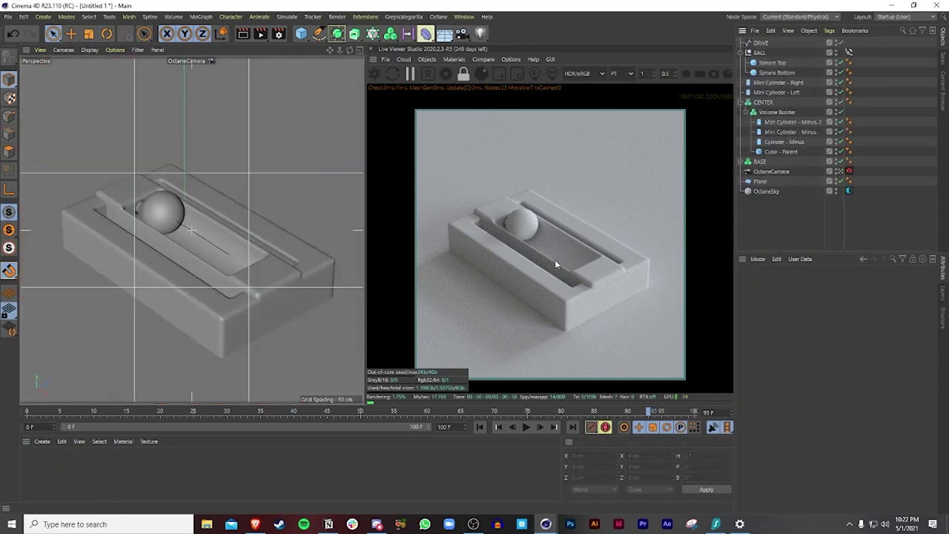
Load the materials from the project file Toy Obstacle Loop Animation - 00.c4d.
left_click(43, 441)
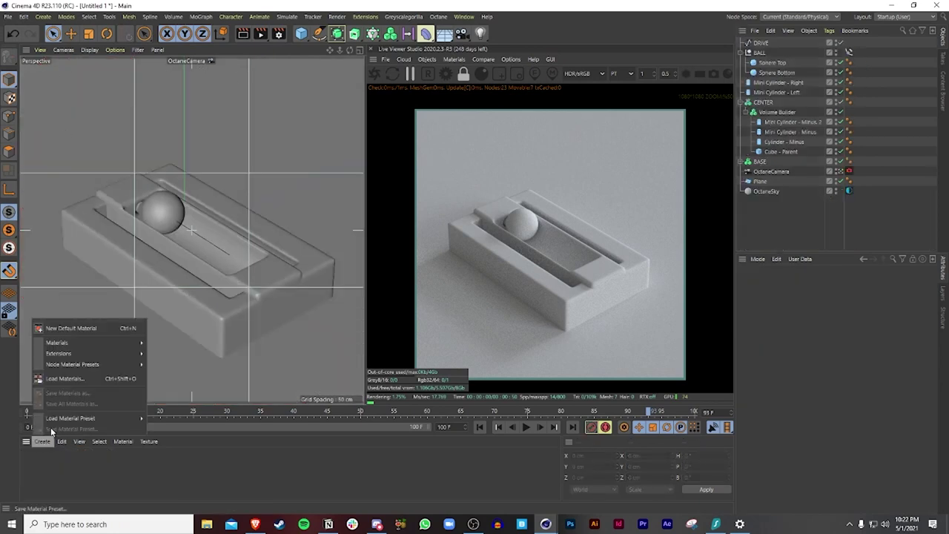
left_click(65, 378)
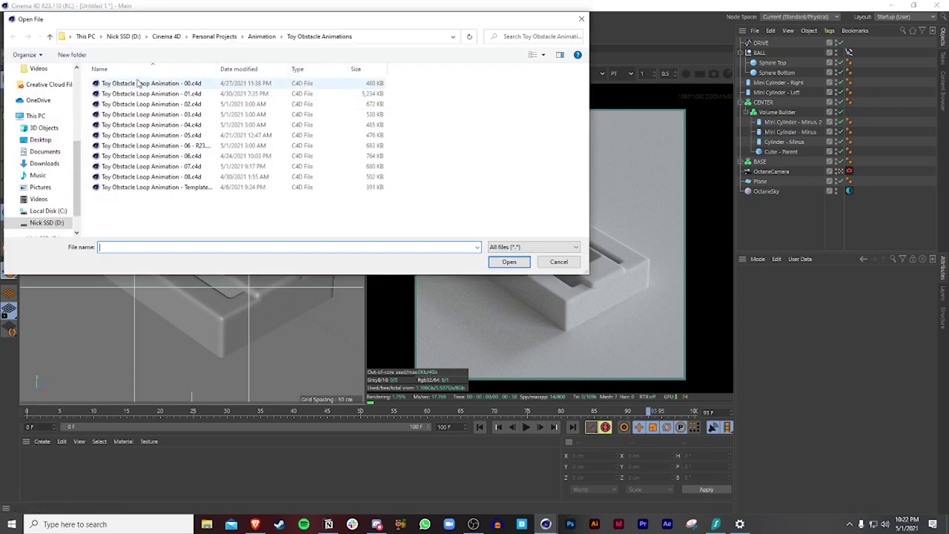
double_click(137, 83)
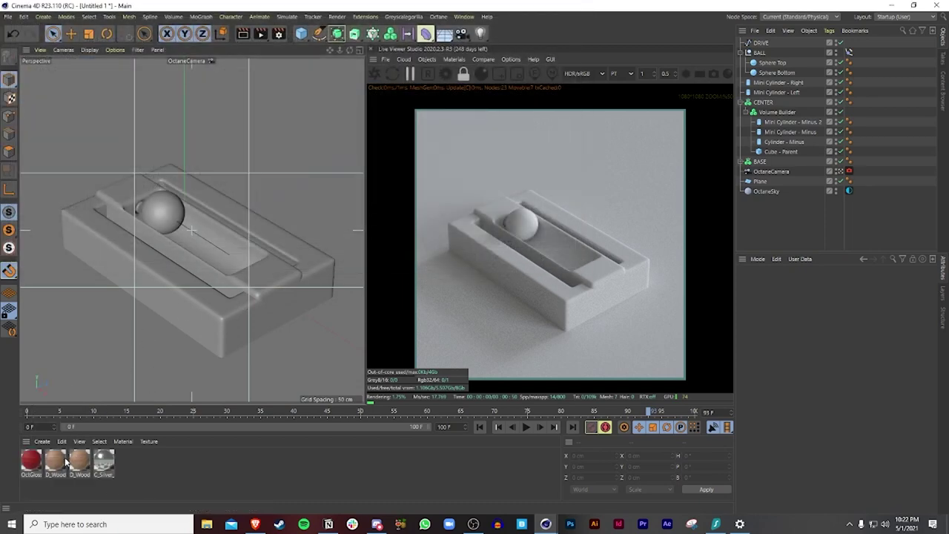
Apply D_Wood_Caramel_Oak_01 to the Plane and the red OctGlossy1 material to BASE, and resume the live render.
left_click_drag(59, 460, 345, 362)
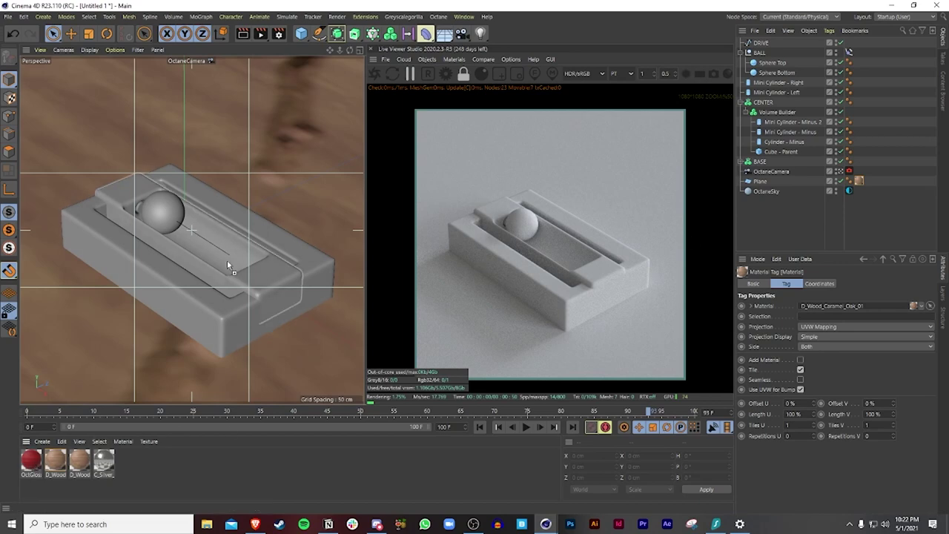
left_click_drag(226, 265, 204, 310)
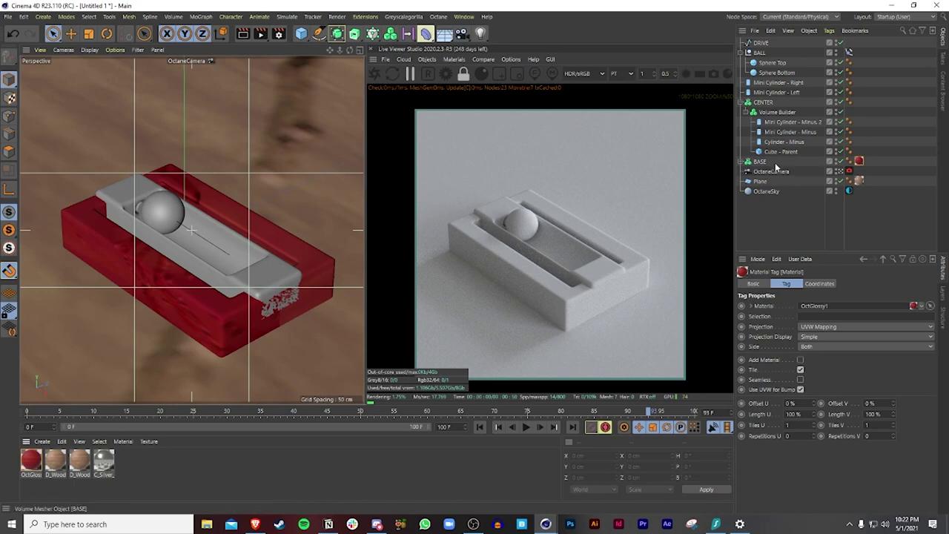
left_click(412, 74)
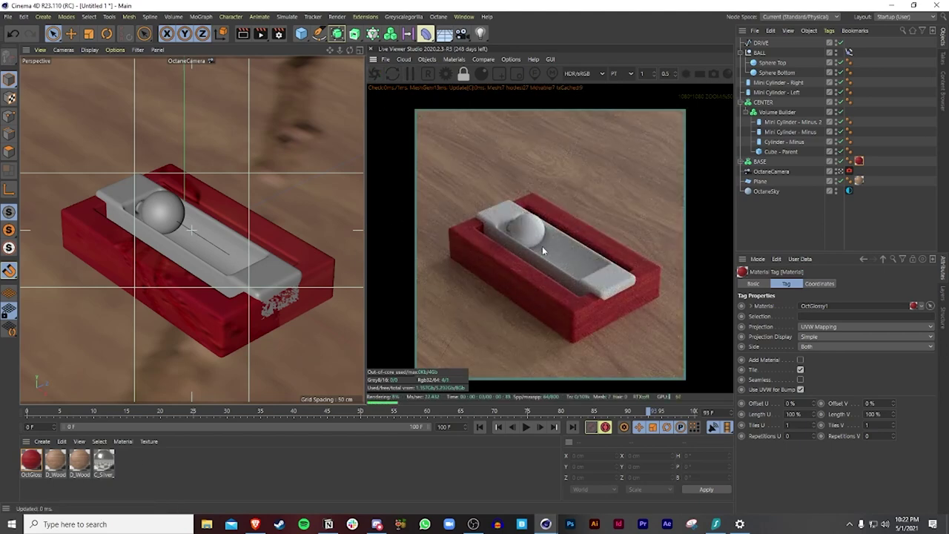
Set the OctaneSky environment power to 1.2 and its RotY rotation to 0.08.
left_click(850, 191)
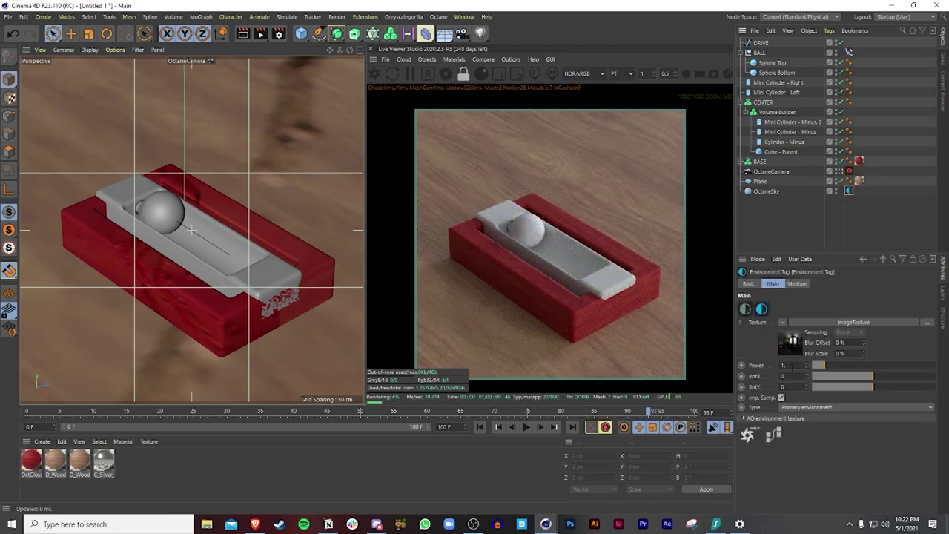
key("Return")
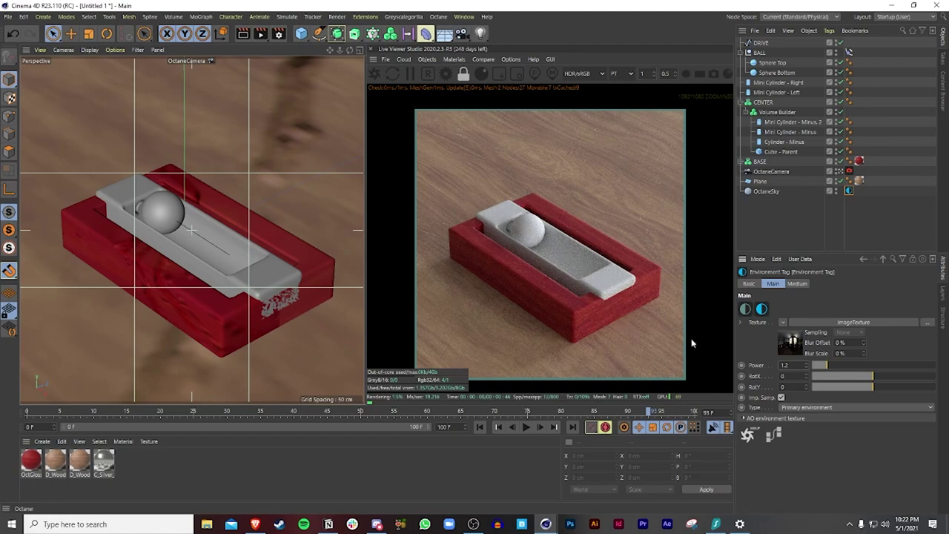
left_click(806, 384)
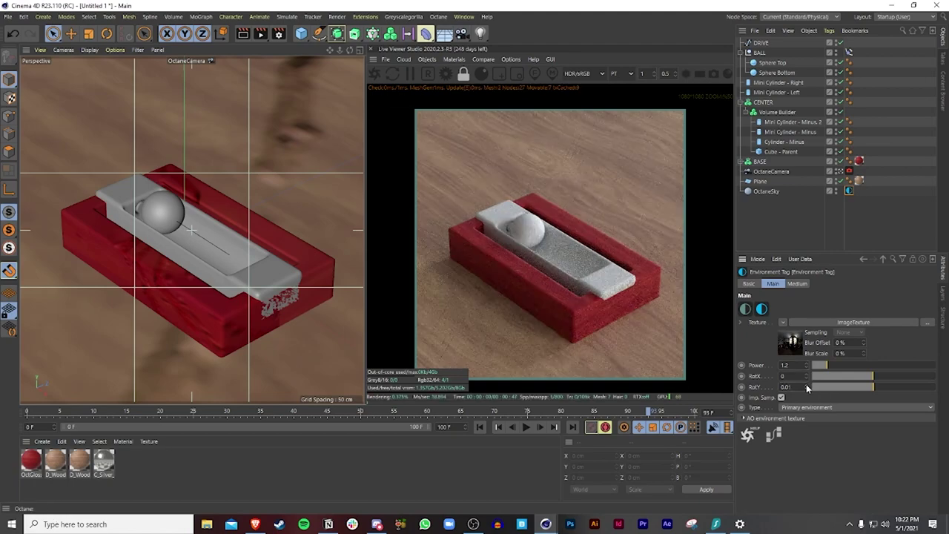
left_click(807, 384)
left_click(806, 385)
left_click(806, 385)
left_click(806, 384)
left_click(806, 384)
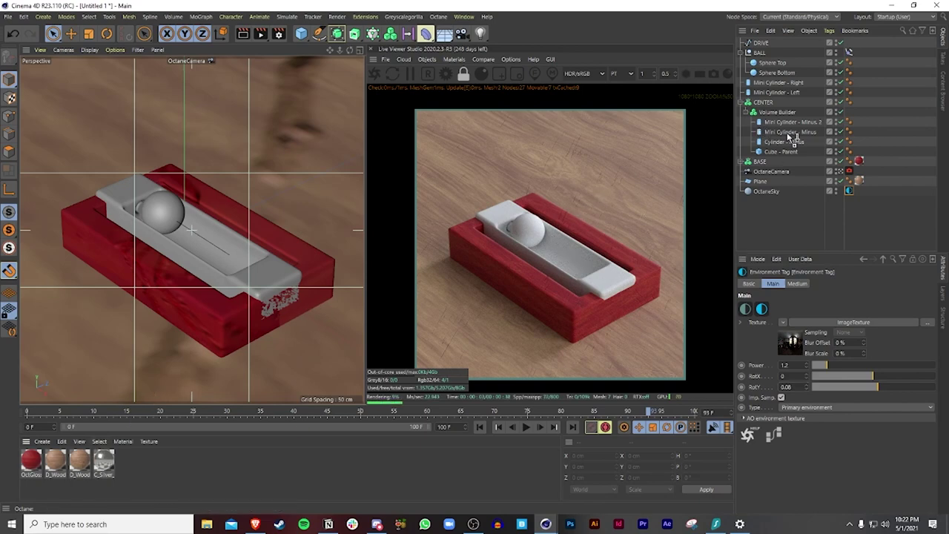
Apply D_Wood_Caramel_Oak_01 to CENTER and both mini cylinders, replacing the trial red OctGlossy1 on the cylinders.
left_click_drag(768, 103, 769, 103)
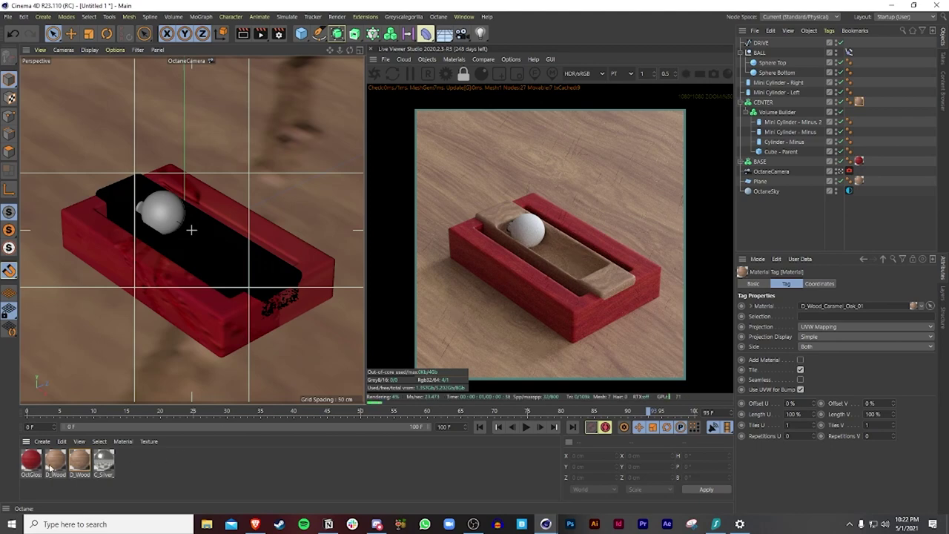
left_click_drag(801, 92, 806, 82)
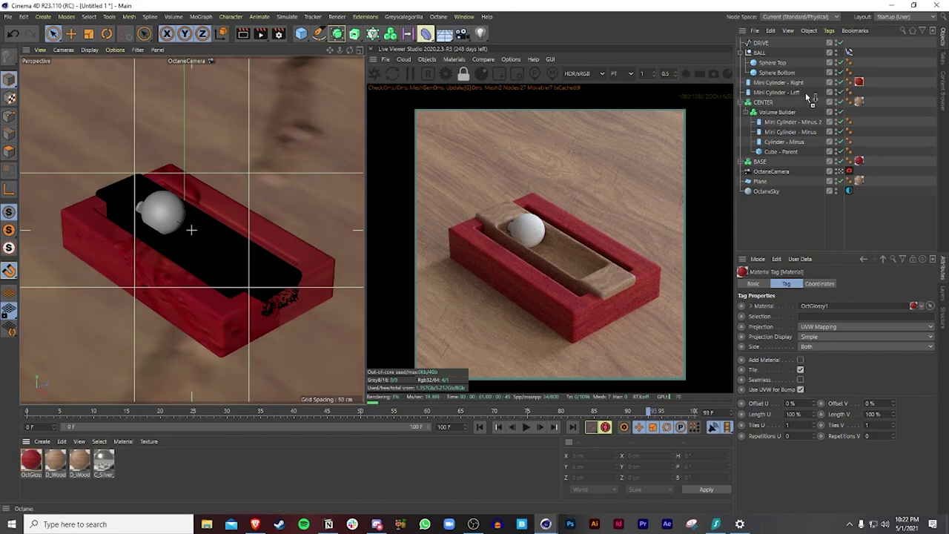
left_click_drag(811, 99, 811, 92, "ctrl")
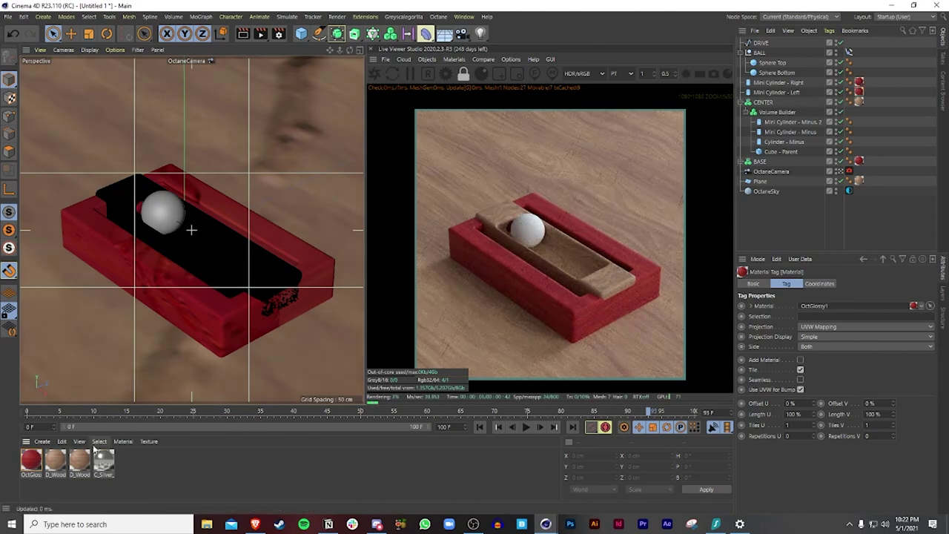
left_click_drag(859, 77, 859, 92, "ctrl")
Apply D_Wood_Caramel_Oak_01 to Sphere Top and C_Silver_Smudged to Sphere Bottom, and return the animation to frame 0.
left_click(526, 427)
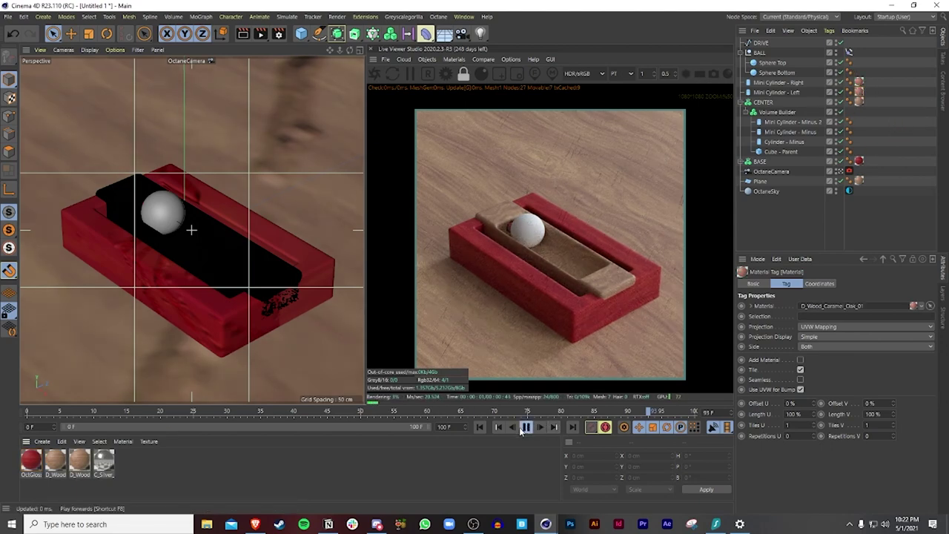
left_click(525, 427)
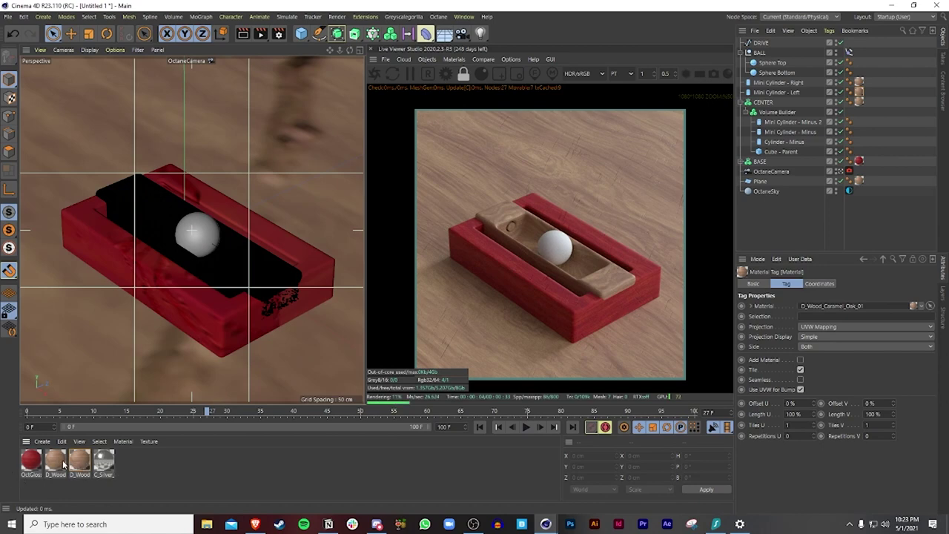
left_click_drag(775, 69, 773, 65)
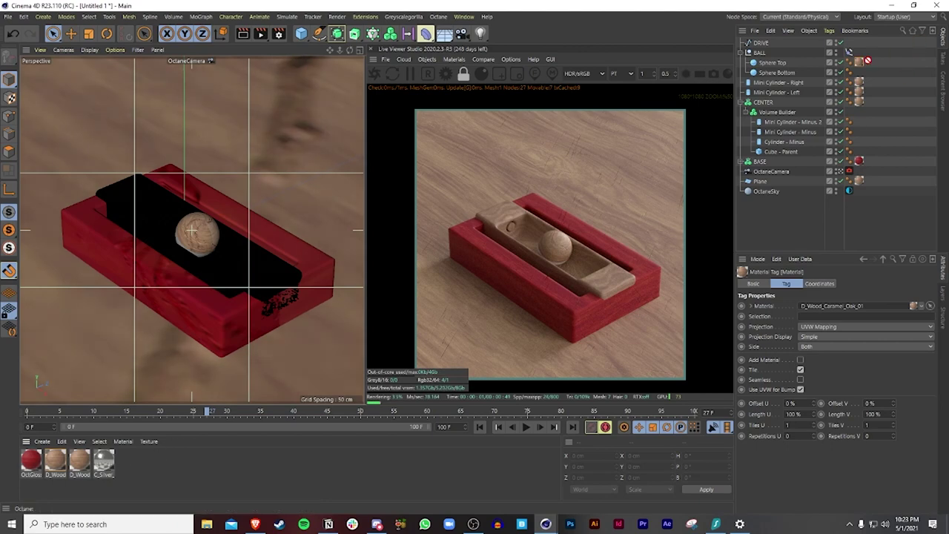
left_click_drag(792, 71, 790, 72)
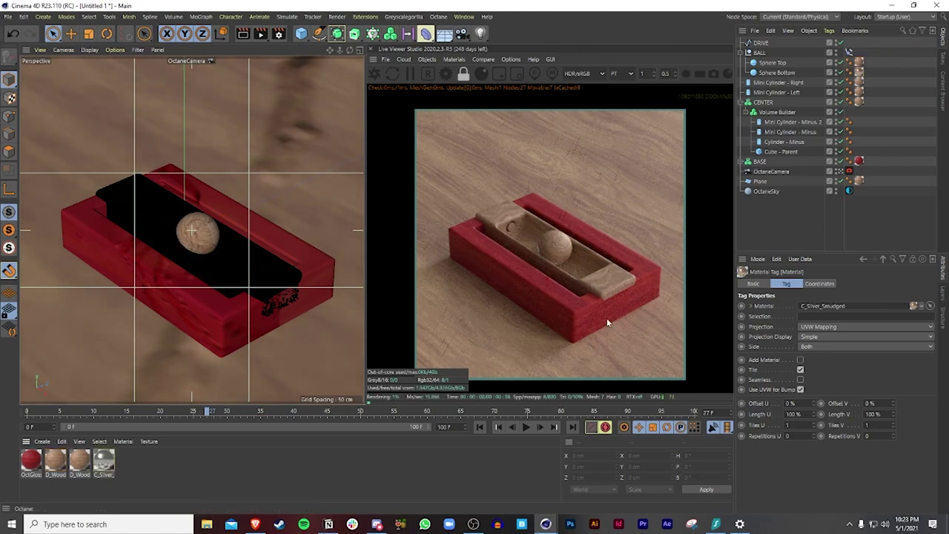
left_click(478, 427)
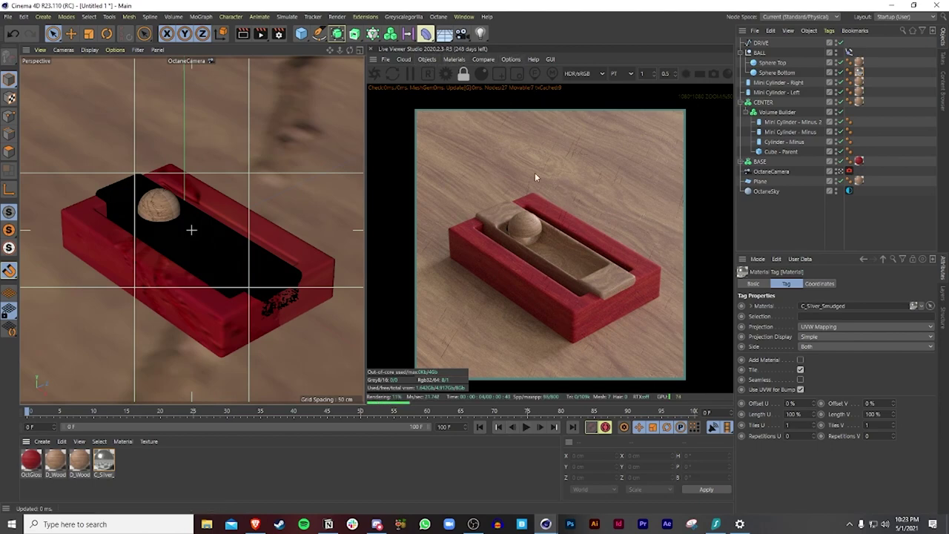
left_click(454, 60)
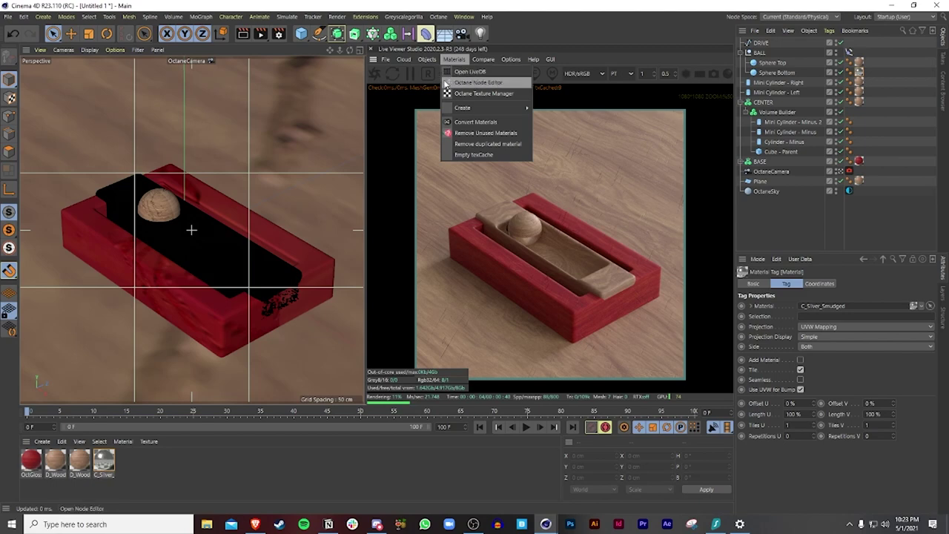
mouse_move(431, 60)
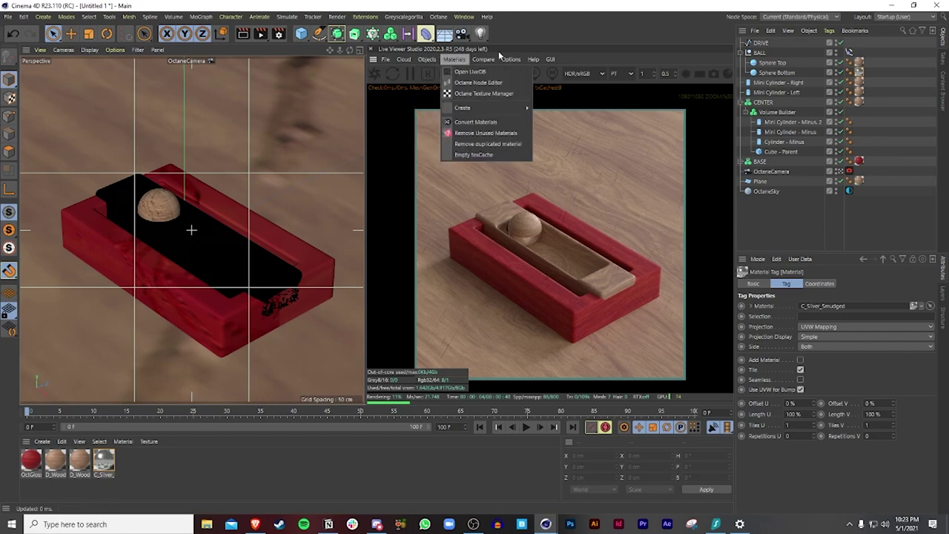
mouse_move(533, 59)
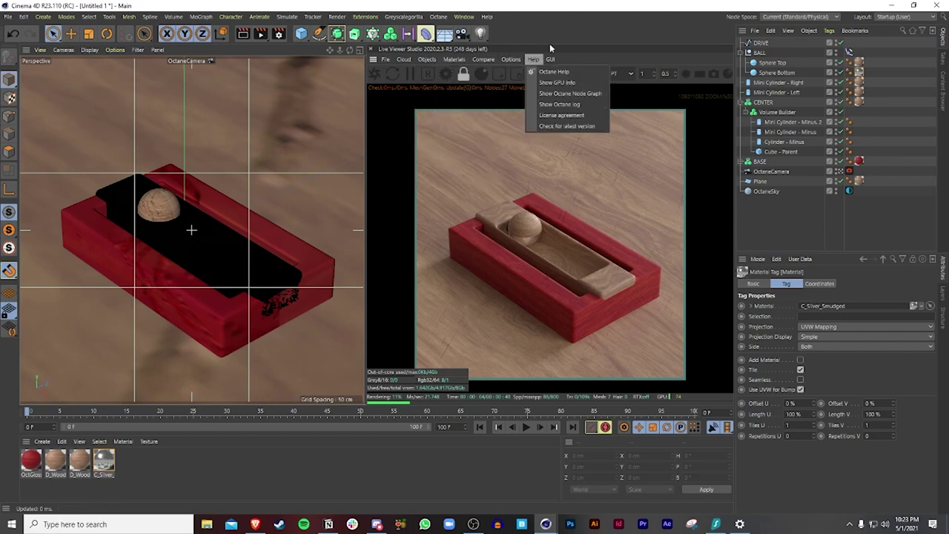
left_click(653, 33)
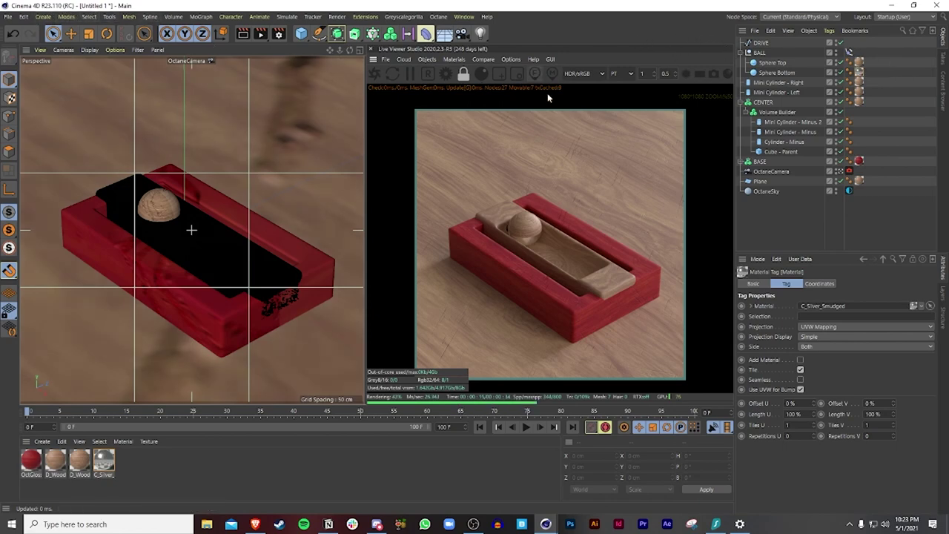
Add an Octane area light to the scene and move it back to about -85 cm in Z.
left_click(456, 59)
mouse_move(436, 63)
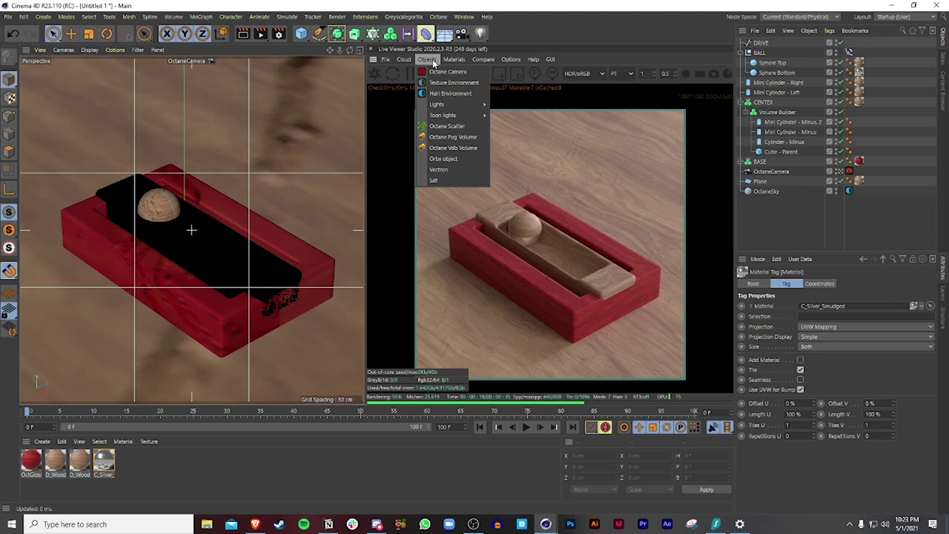
mouse_move(453, 104)
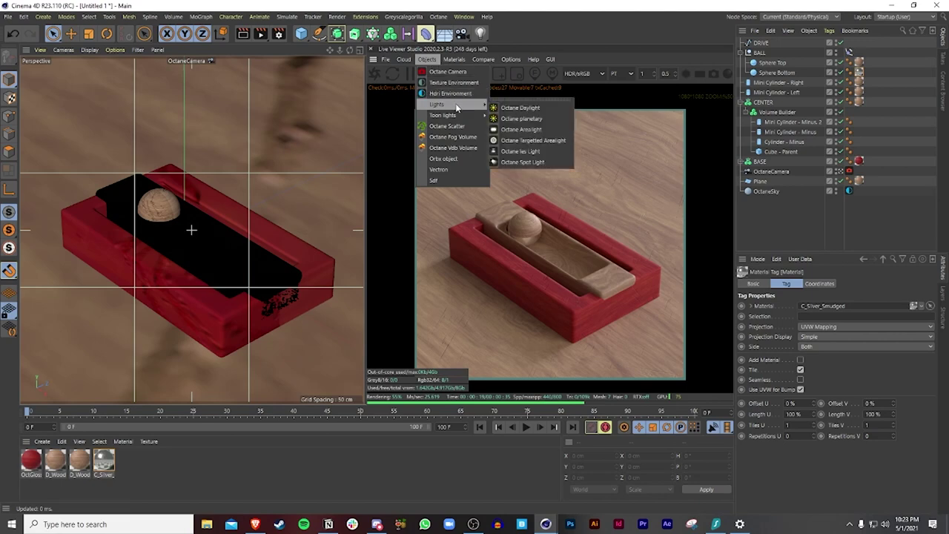
left_click(537, 140)
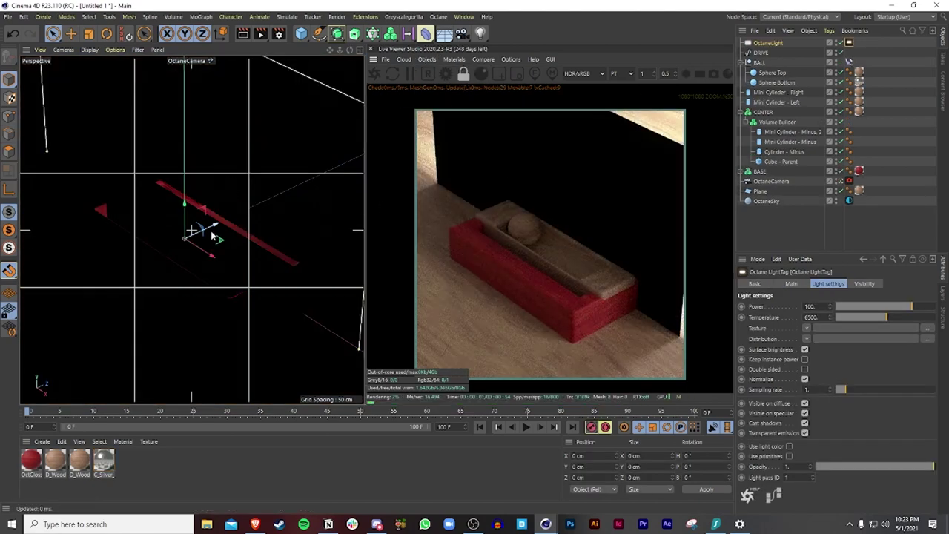
left_click_drag(214, 235, 30, 309)
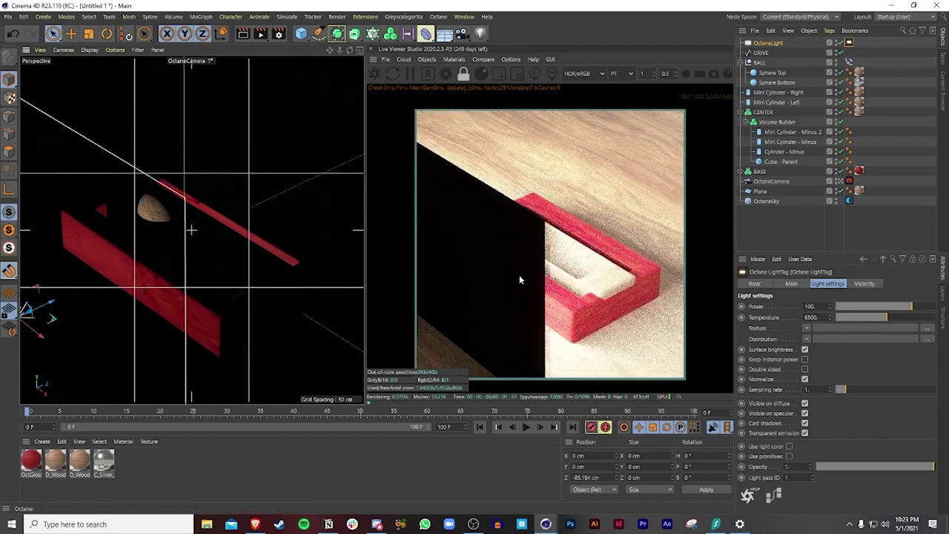
Viewing from outside OctaneCamera, raise the light to about Y 279 cm and Z -344 cm, and pitch it about -31° toward the toy.
left_click(840, 181)
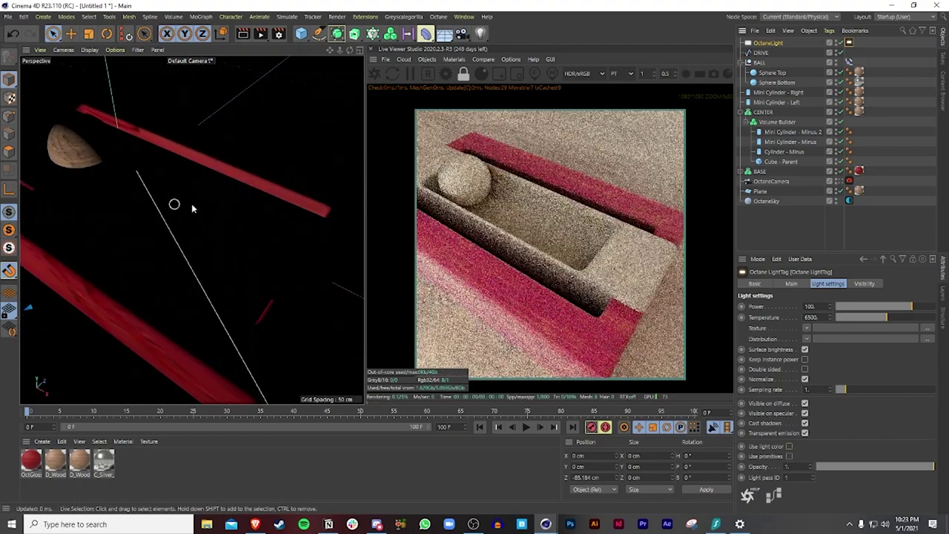
right_click_drag(259, 191, 208, 276, "alt")
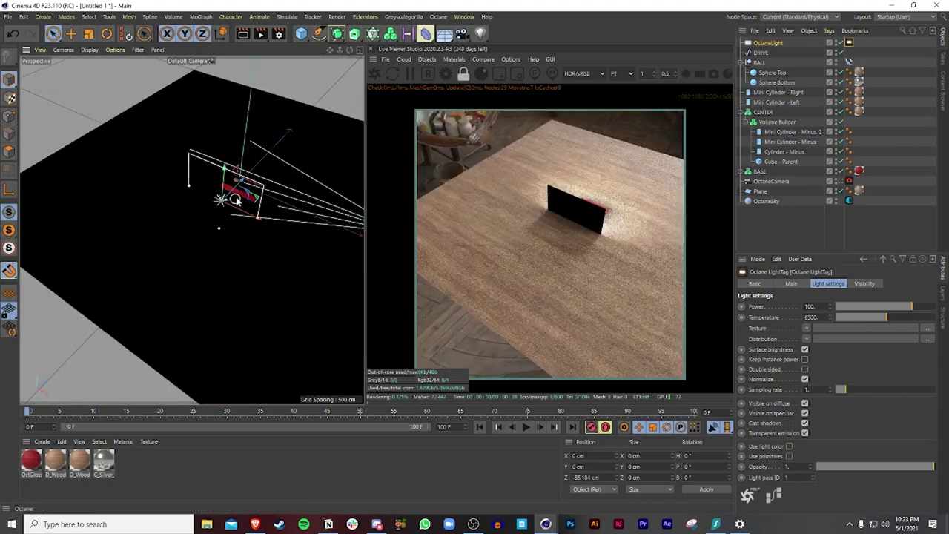
left_click_drag(236, 200, 171, 135)
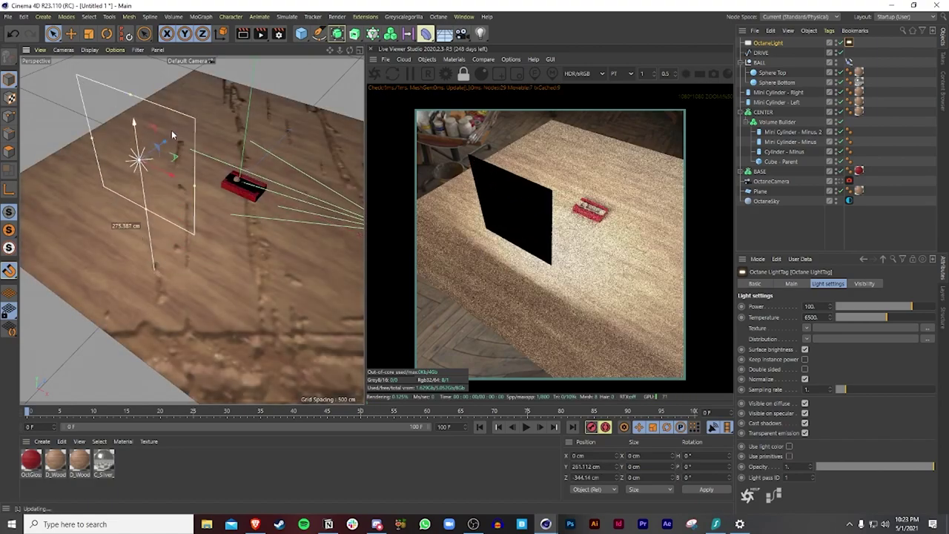
key("r")
left_click_drag(128, 162, 121, 130)
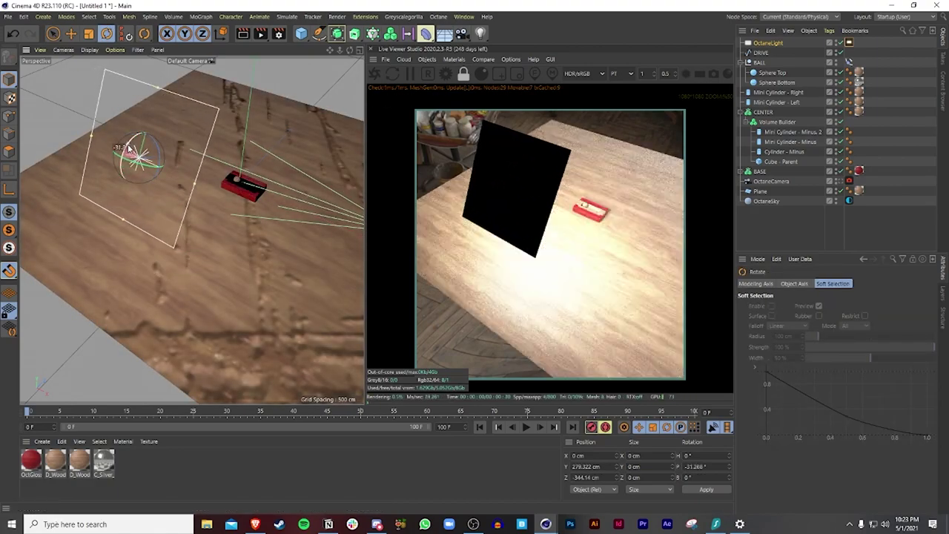
Turn off the light's surface brightness, return to the OctaneCamera view, and set the light's power to 50.
left_click(850, 44)
left_click(804, 349)
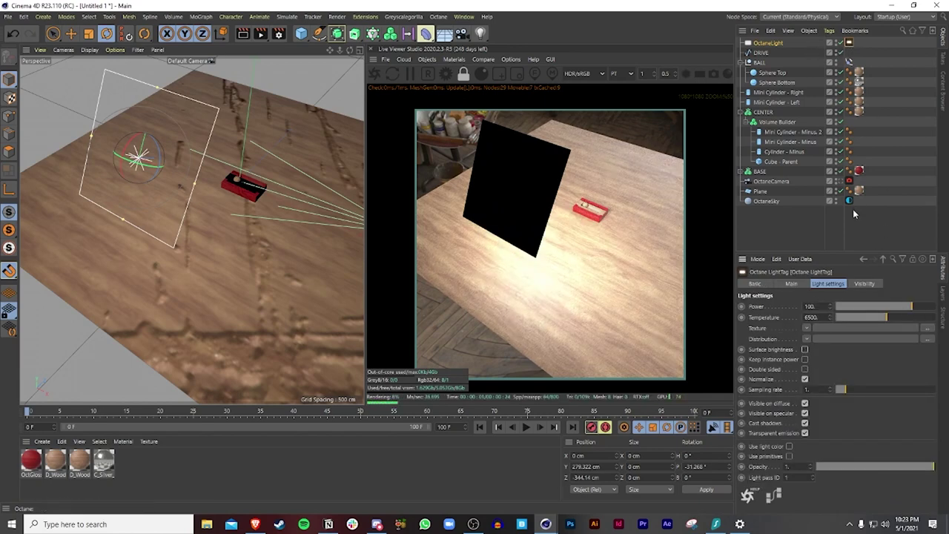
left_click(849, 180)
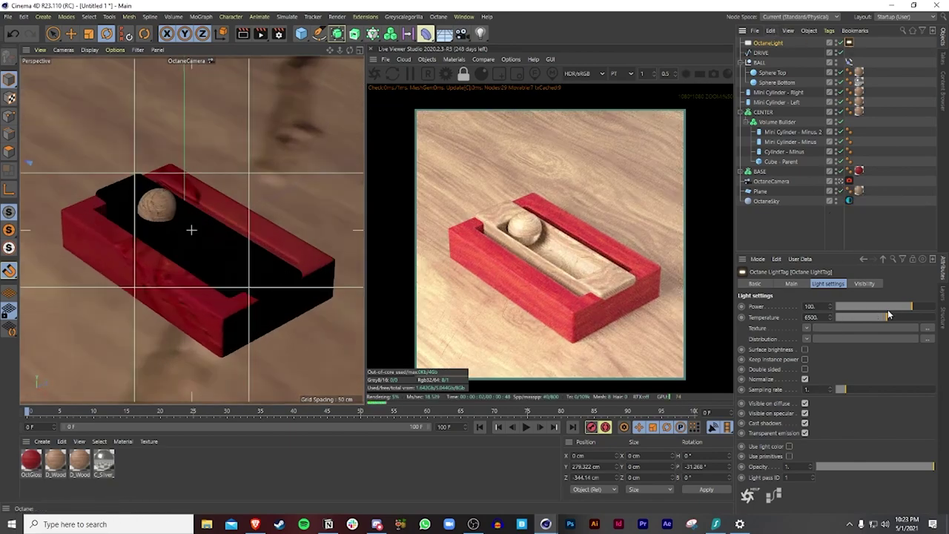
mouse_move(897, 310)
left_mouse_down()
mouse_move(887, 308)
mouse_move(908, 308)
left_mouse_up()
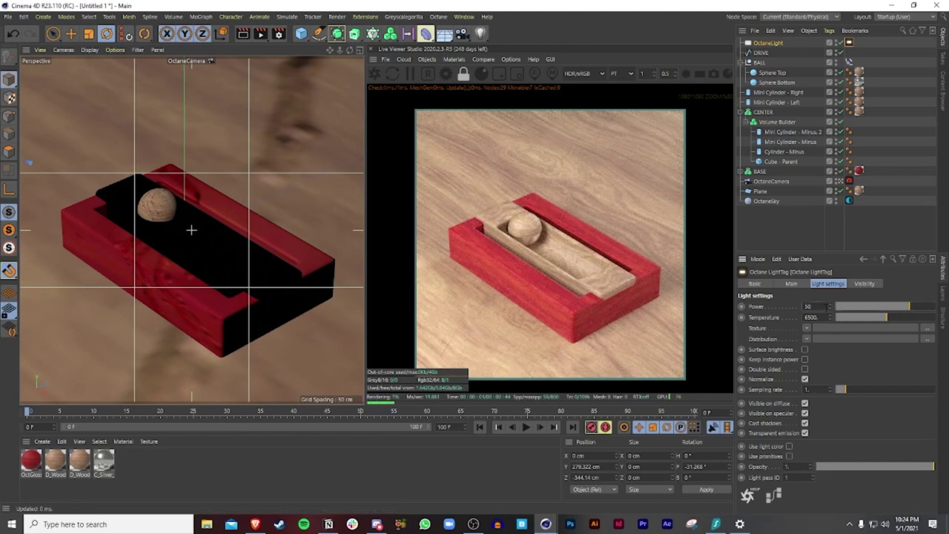
key("Return")
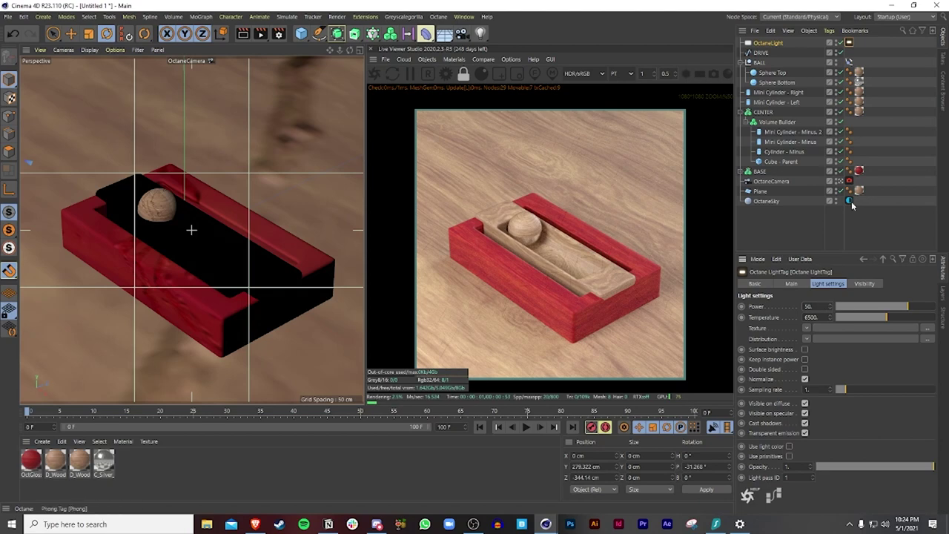
Raise the OctaneSky environment power to 2.
left_click(849, 200)
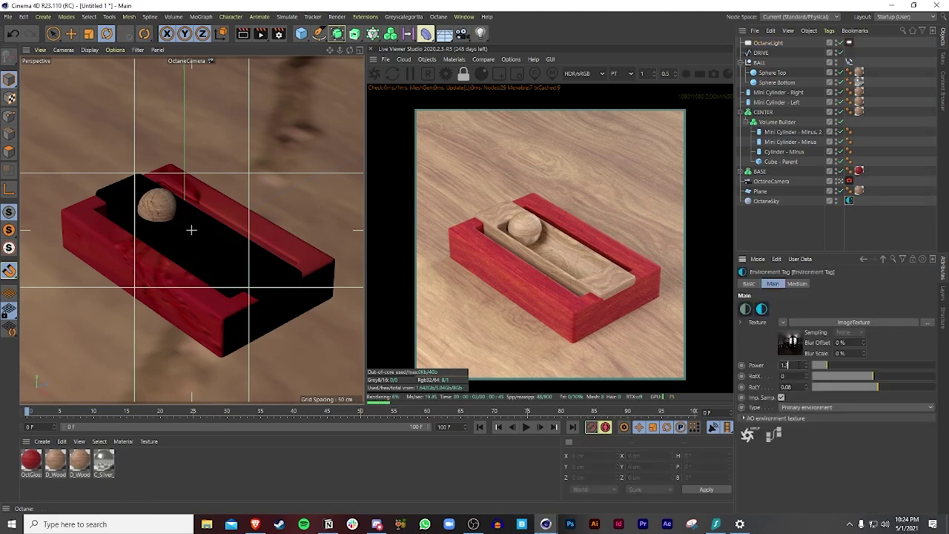
key("BackSpace")
type("4")
key("Return")
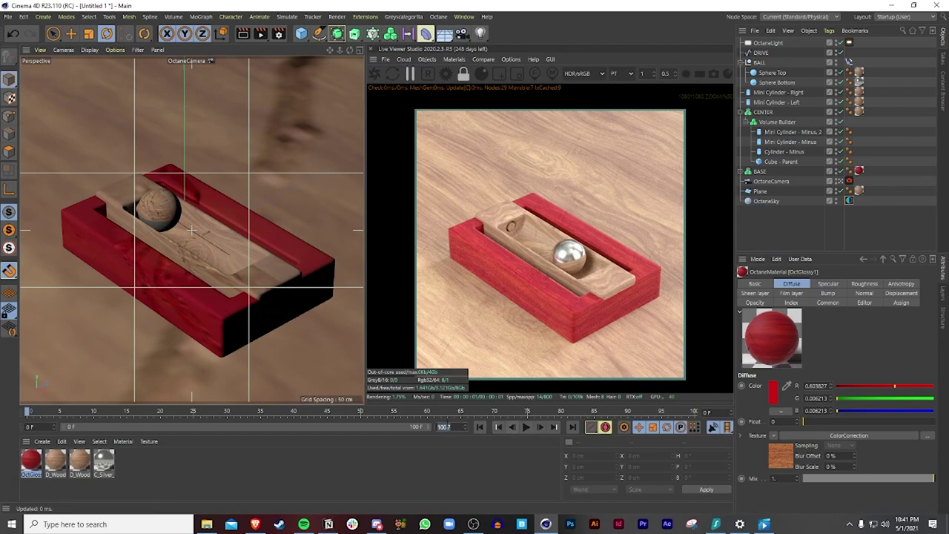
Set the animation's end frame to 99 and play it, compare the loop with 100 frames, and restore 99.
key("Return")
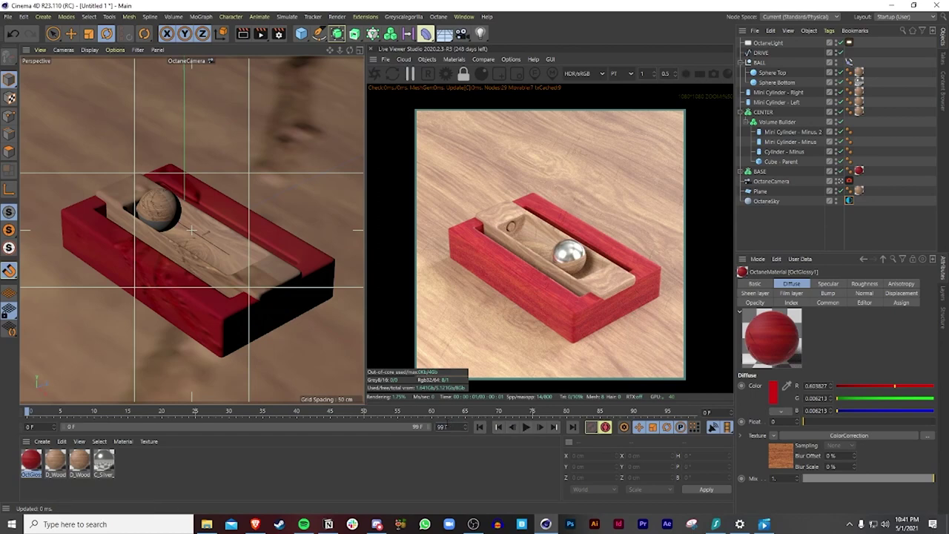
left_click(524, 426)
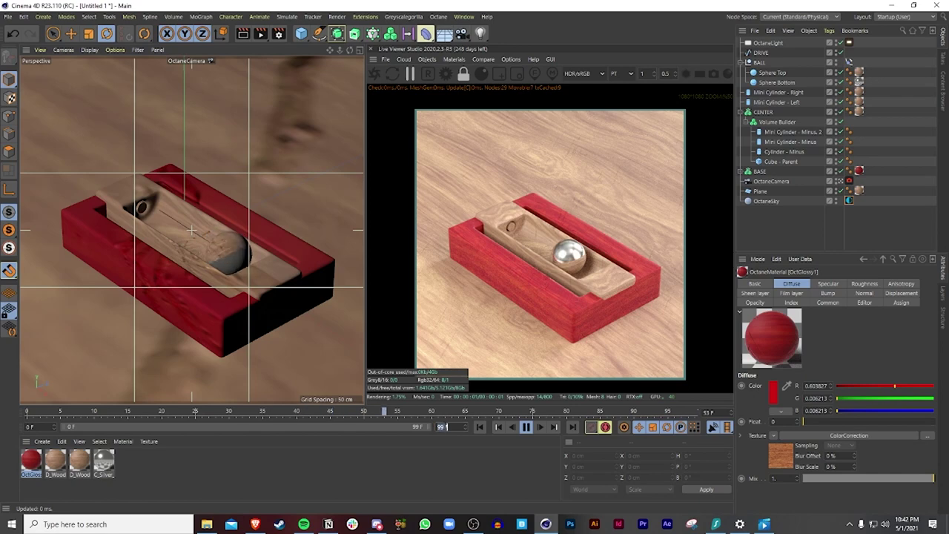
type("100")
key("Return")
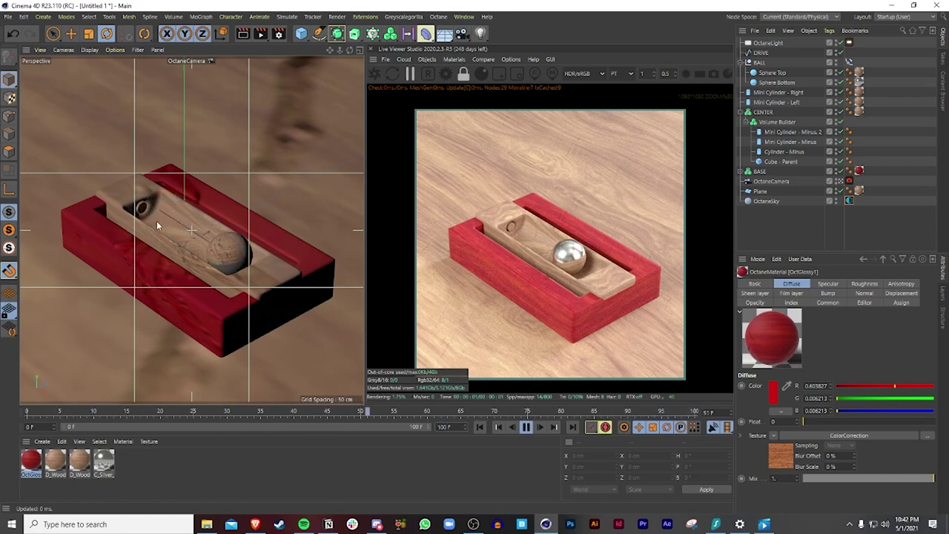
double_click(458, 428)
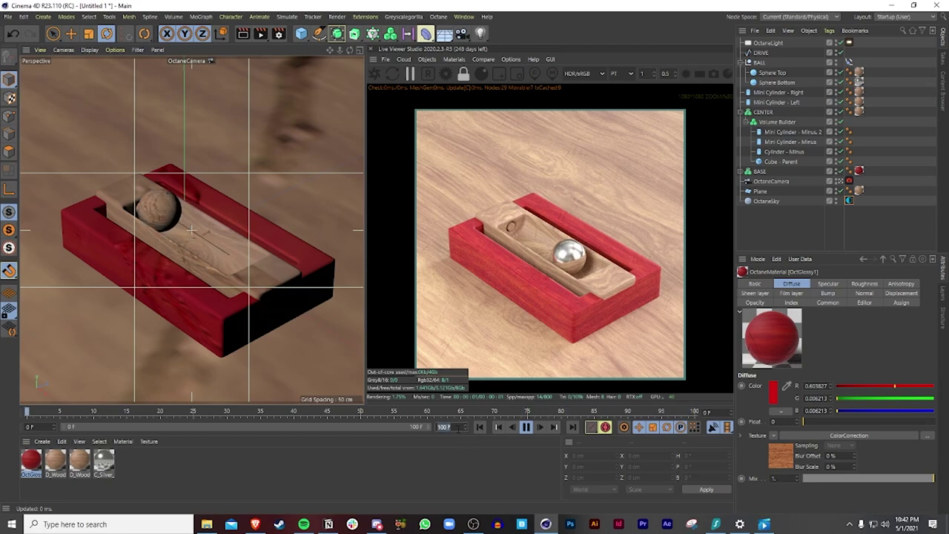
type("99")
key("Return")
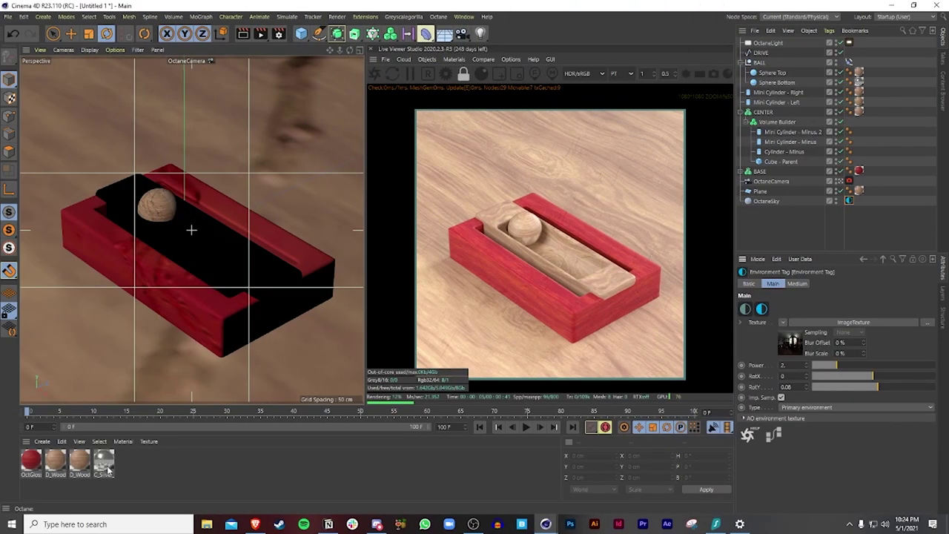
Open the node graph of the C_Silver_Smudged material and inspect its Round edges node settings.
double_click(106, 463)
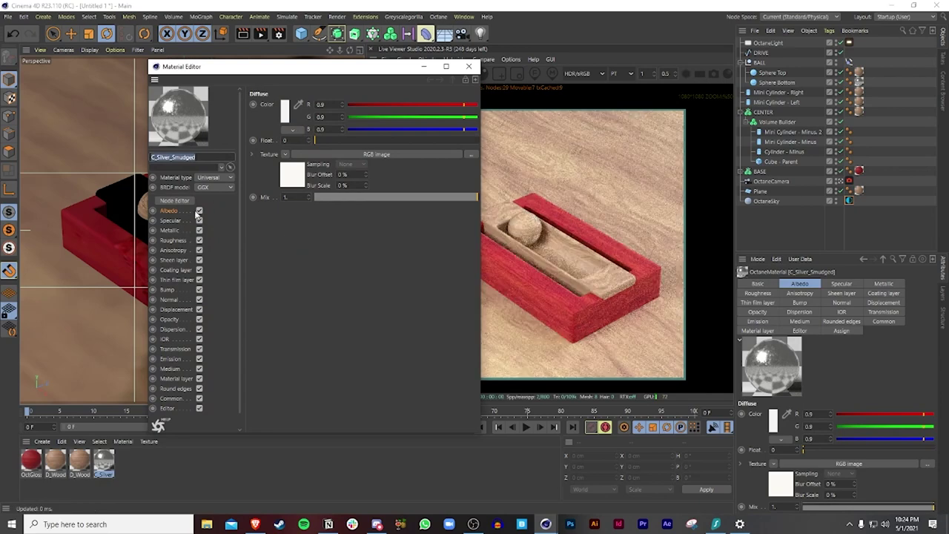
left_click(188, 201)
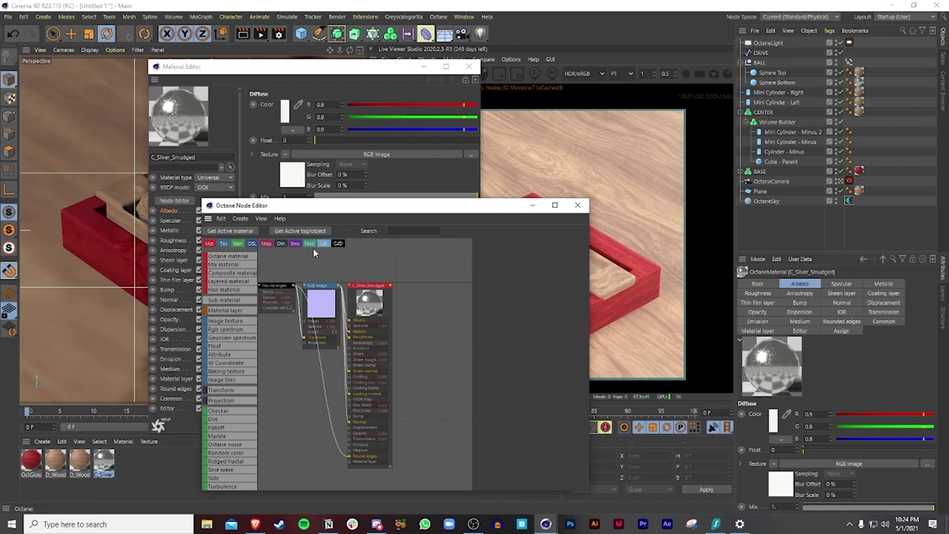
scroll(332, 287, "up", 2)
left_click_drag(400, 308, 409, 295)
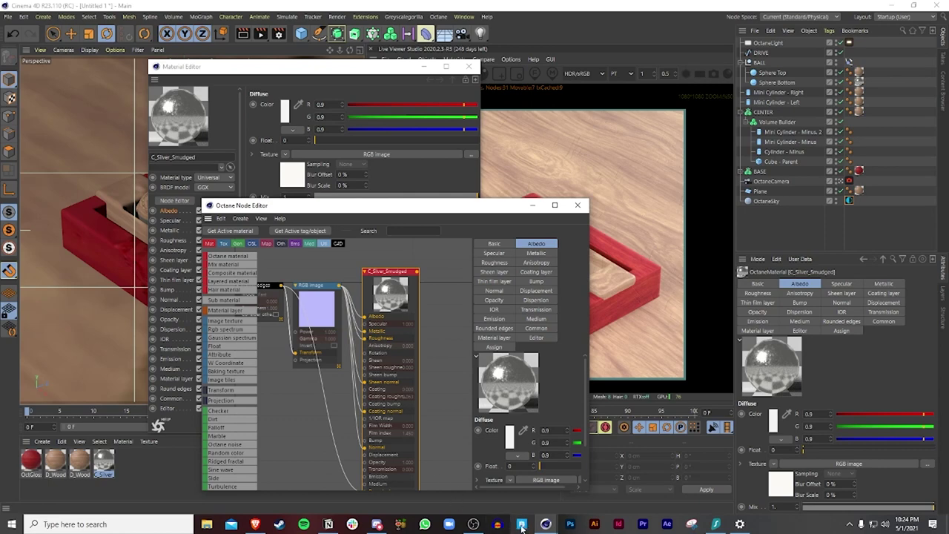
middle_click_drag(381, 322, 405, 298)
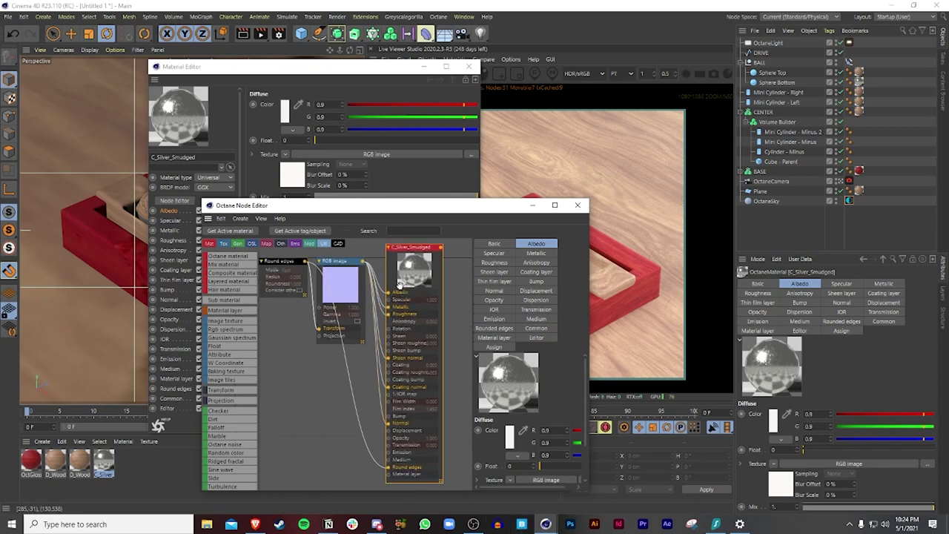
left_click(297, 288)
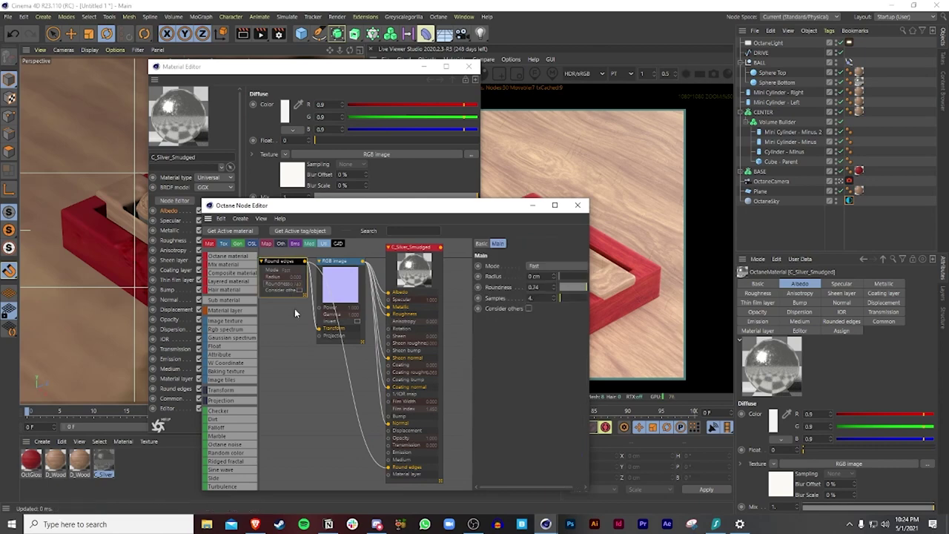
scroll(367, 291, "down", 4)
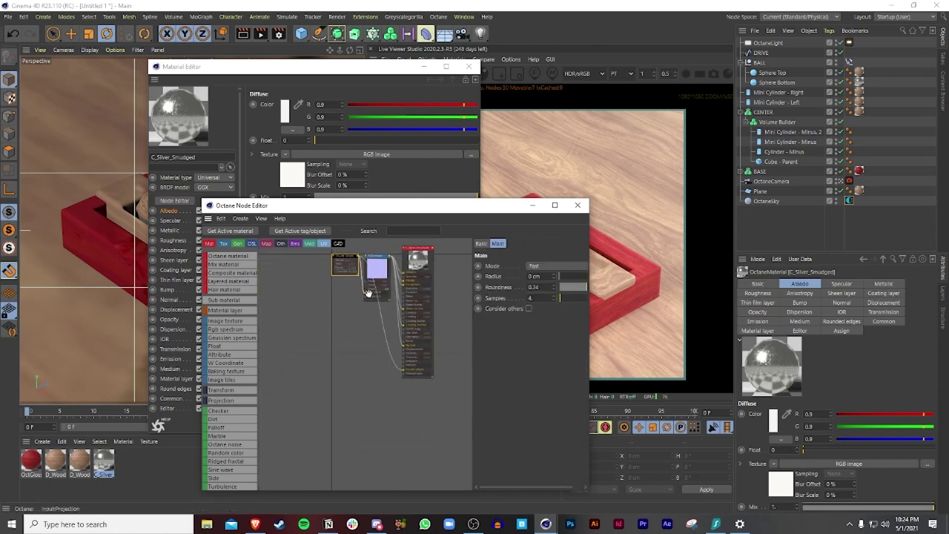
Spread out the overlapping Round edges, RGB image and transform nodes in the silver material's graph, and close its editors.
left_click_drag(335, 262, 296, 294)
left_click_drag(371, 270, 366, 334)
left_click_drag(305, 295, 306, 412)
left_click_drag(374, 338, 363, 348)
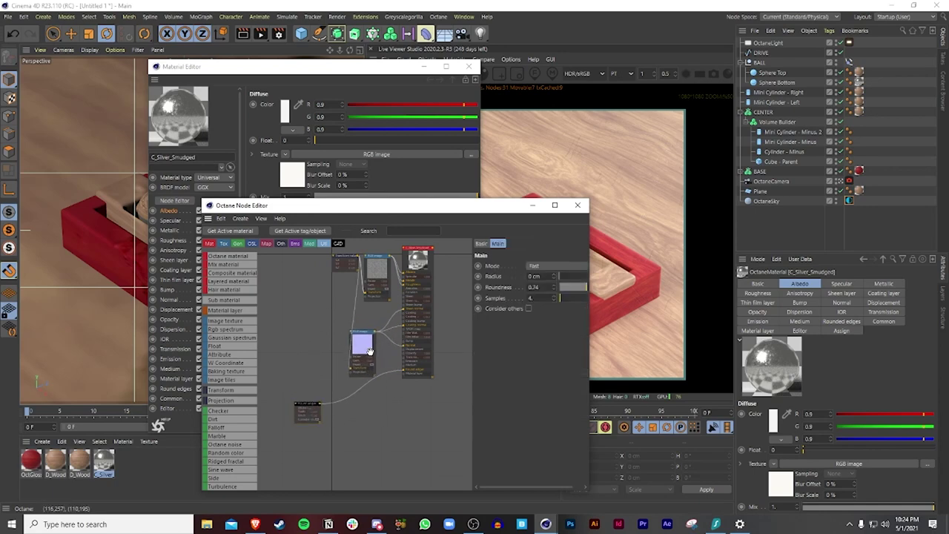
left_click(346, 262)
left_click_drag(374, 265, 275, 242)
scroll(384, 281, "up", 3)
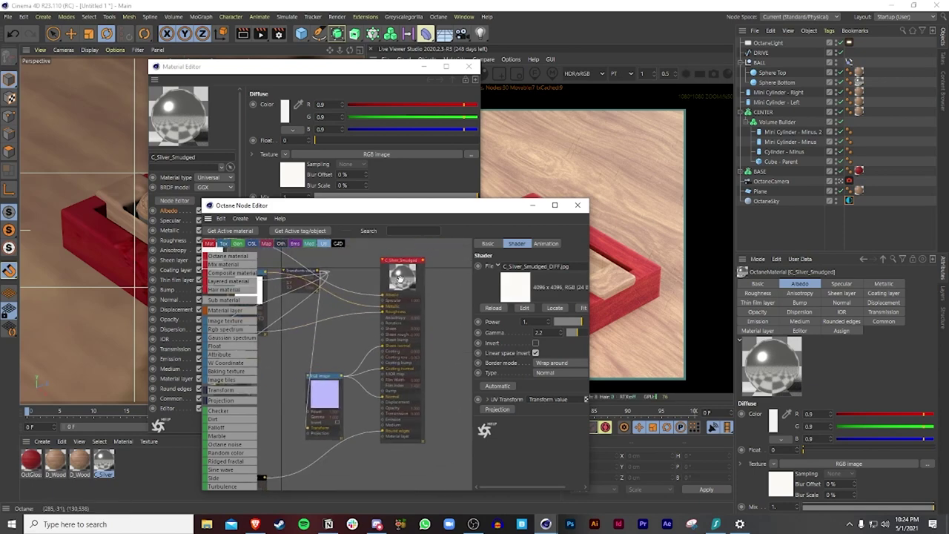
left_click(579, 205)
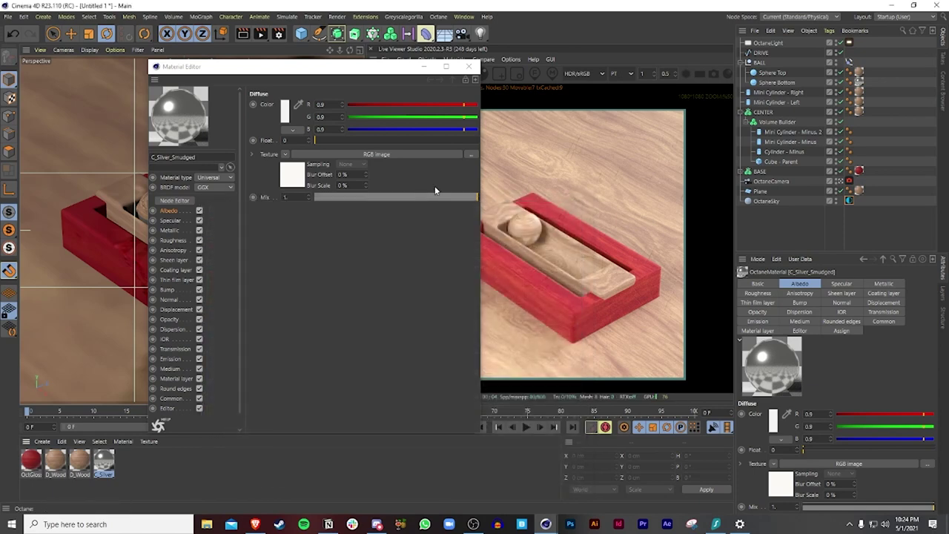
left_click(468, 66)
Open the second D_Wood_Caramel_Oak_01 material's node graph and inspect its Add node and scratches image texture.
double_click(79, 461)
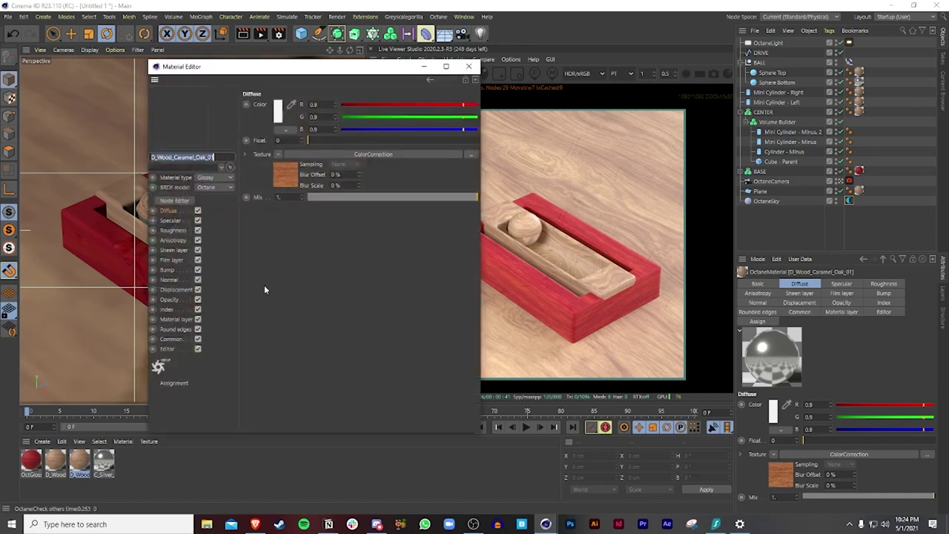
left_click(175, 200)
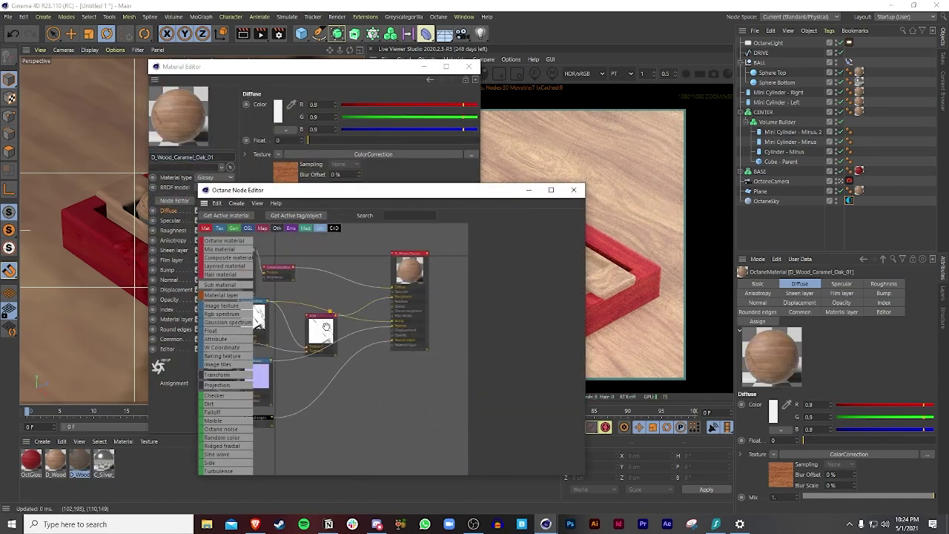
left_click(325, 326)
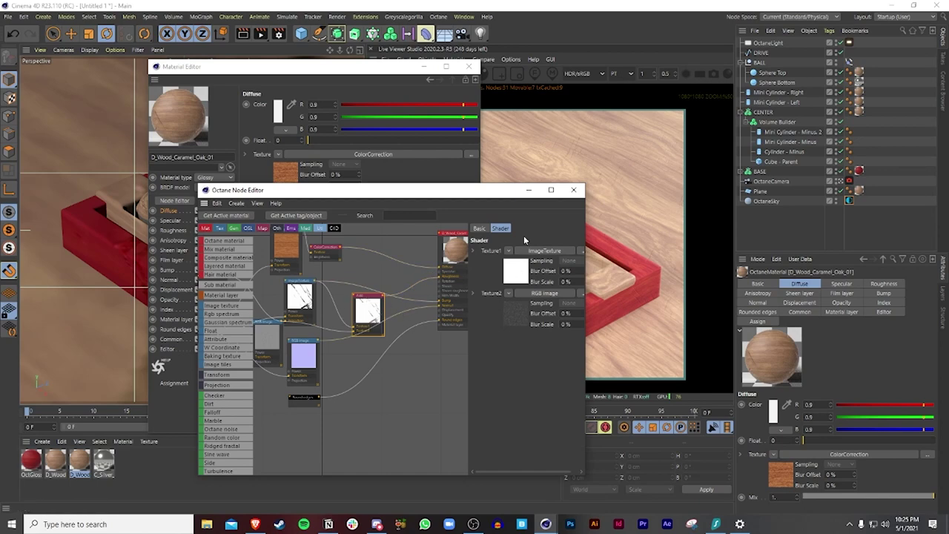
left_click_drag(490, 193, 390, 178)
left_click(424, 68)
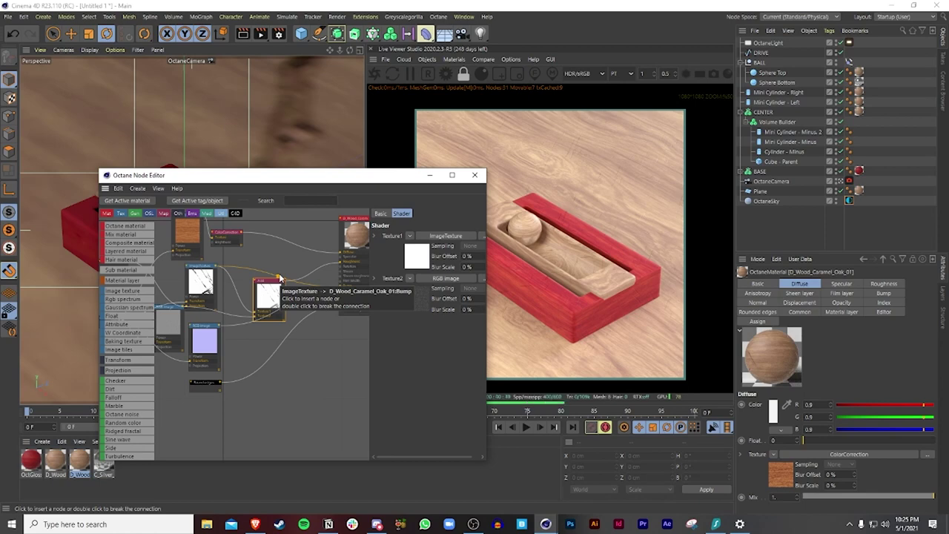
middle_click_drag(235, 301, 275, 324)
left_click(239, 302)
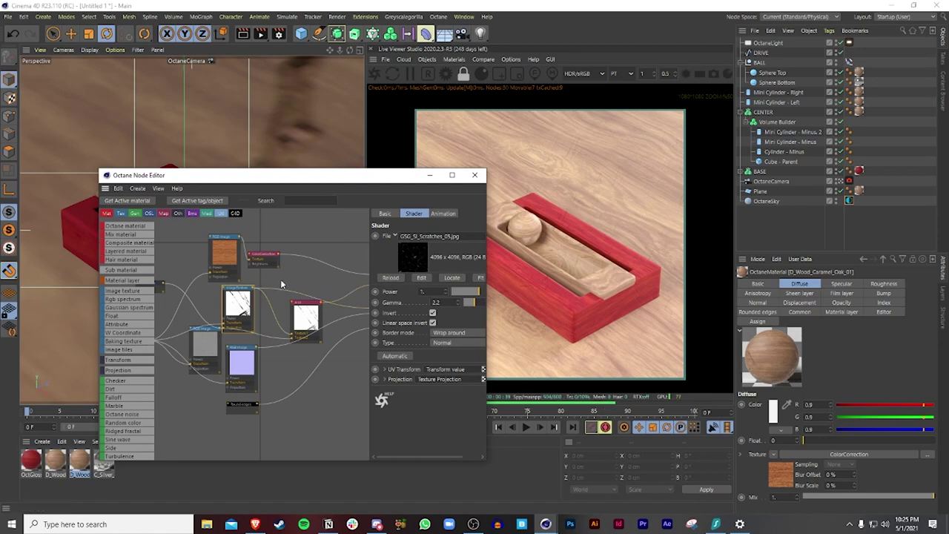
Inspect the transform and texture projection nodes of the second oak material, widening the node editor, and close it.
middle_click_drag(281, 284, 315, 282)
left_click(170, 339)
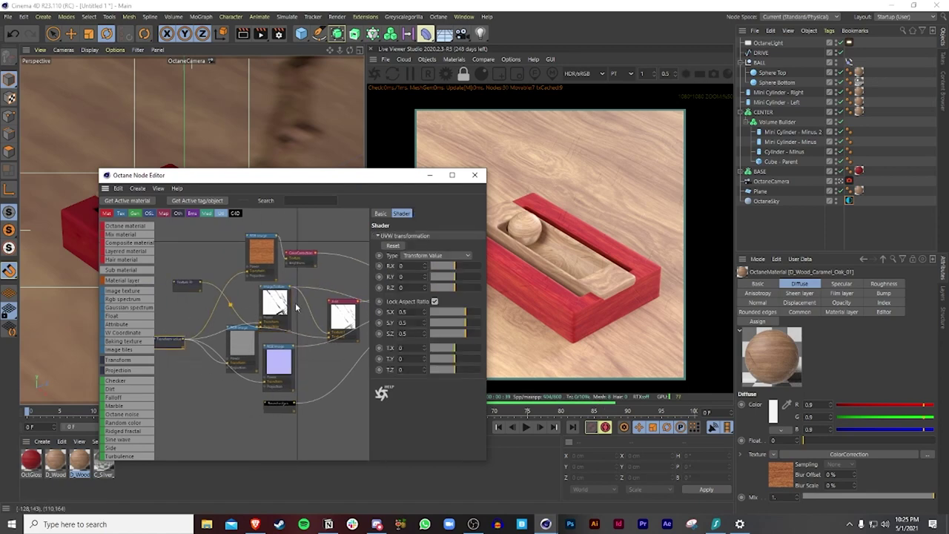
left_click(188, 284)
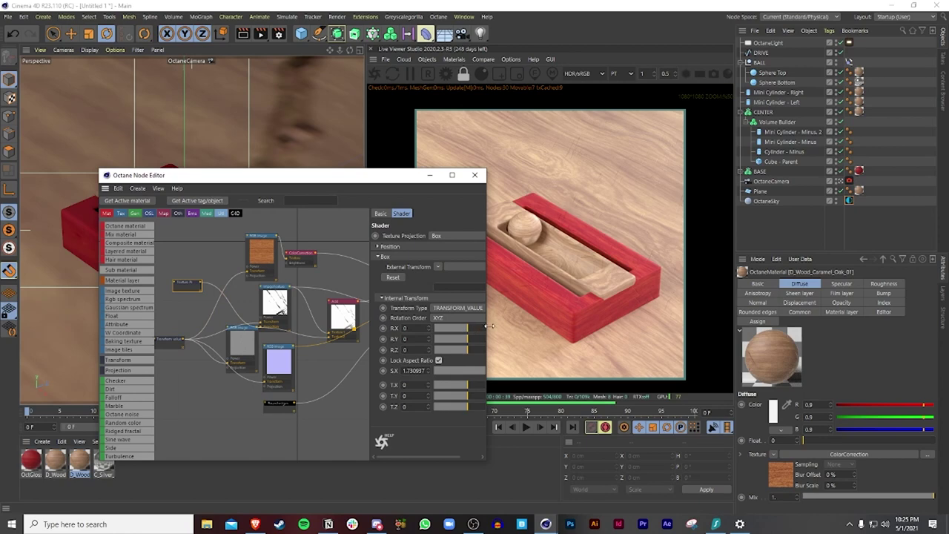
left_click_drag(490, 326, 513, 324)
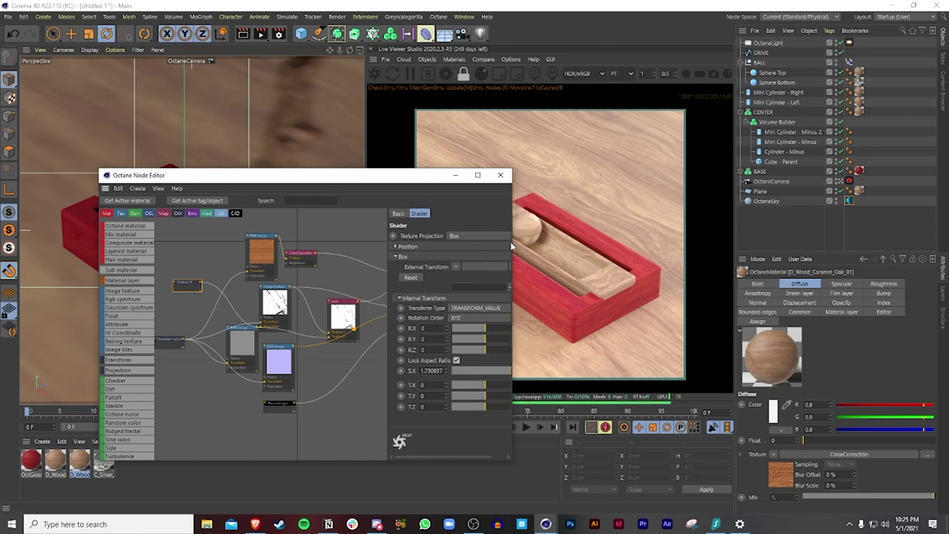
left_click_drag(510, 244, 572, 245)
left_click(562, 174)
Inspect the texture projection, Add and Round edges nodes of the first D_Wood_Caramel_Oak_01 material, and close its editors.
left_click(58, 463)
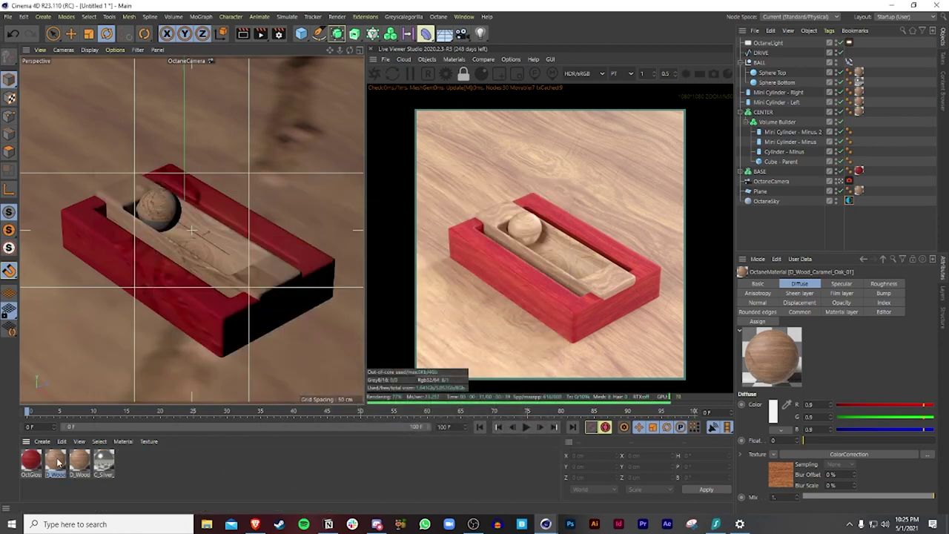
double_click(57, 463)
left_click(175, 200)
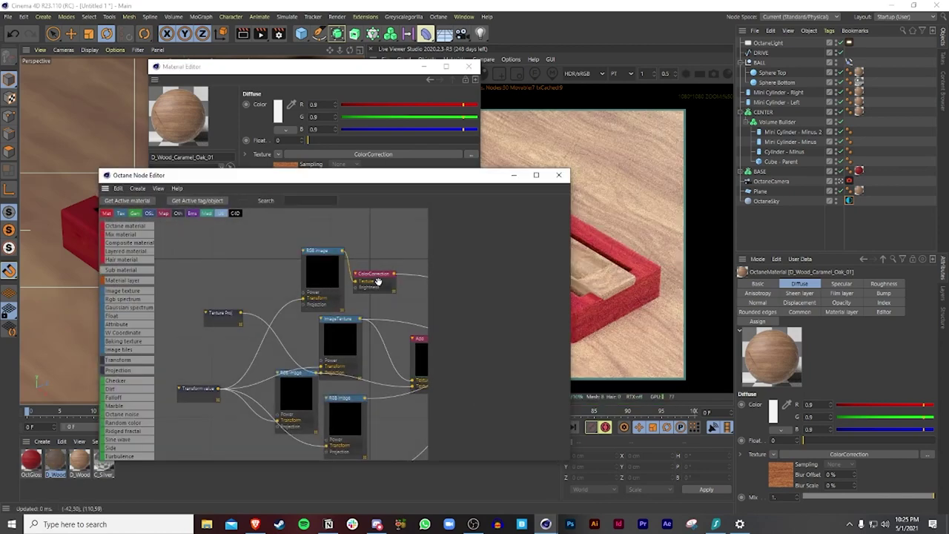
left_click(170, 343)
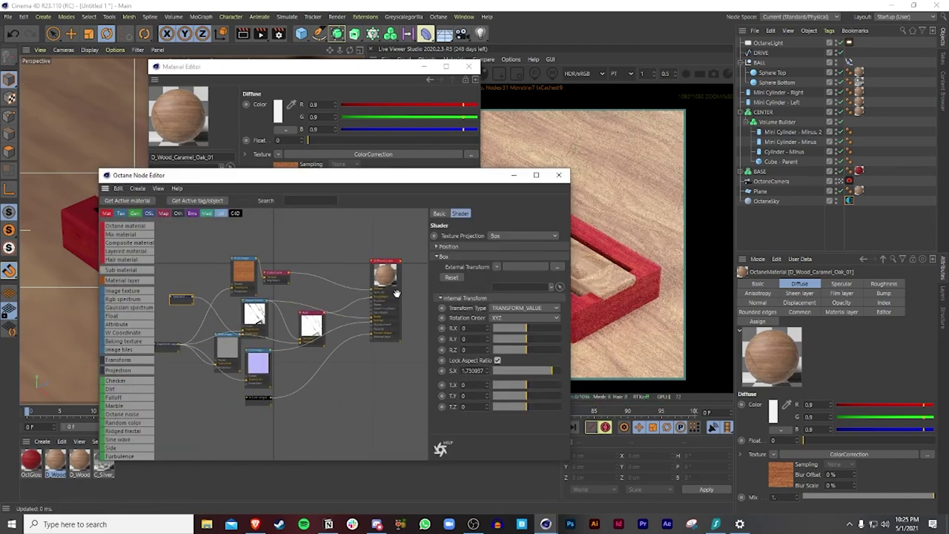
left_click(311, 324)
left_click(258, 400)
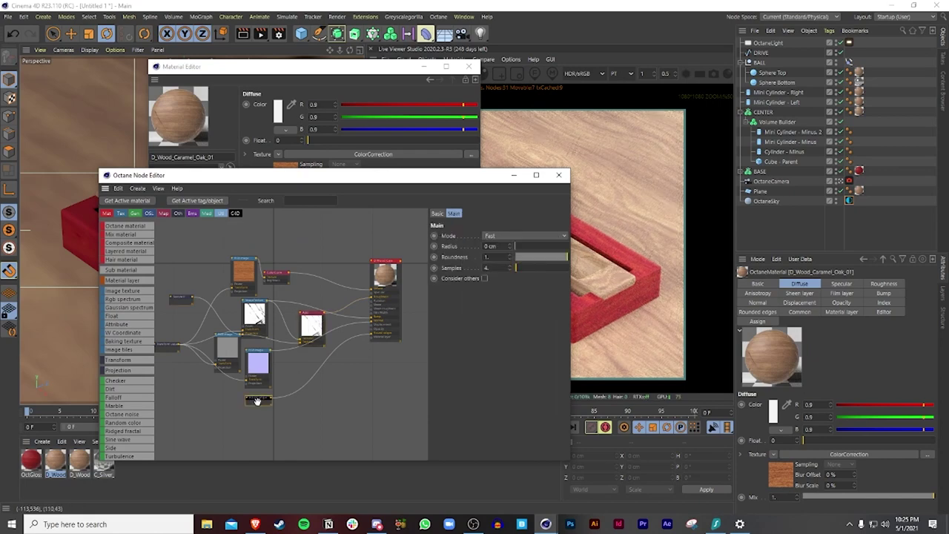
left_click(558, 176)
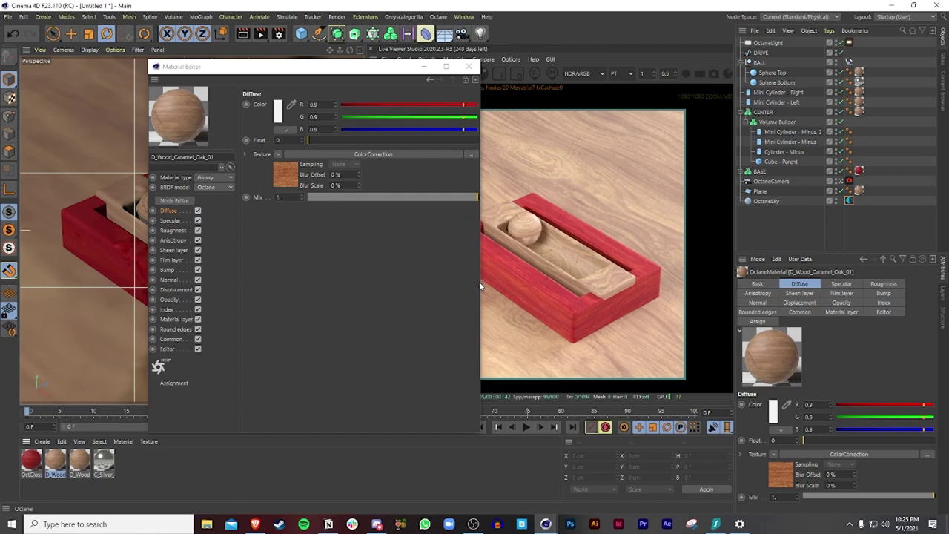
left_click(468, 66)
Open the node graph of the red OctGlossy1 material and delete its unconnected black ImageTexture nodes.
left_click(42, 460)
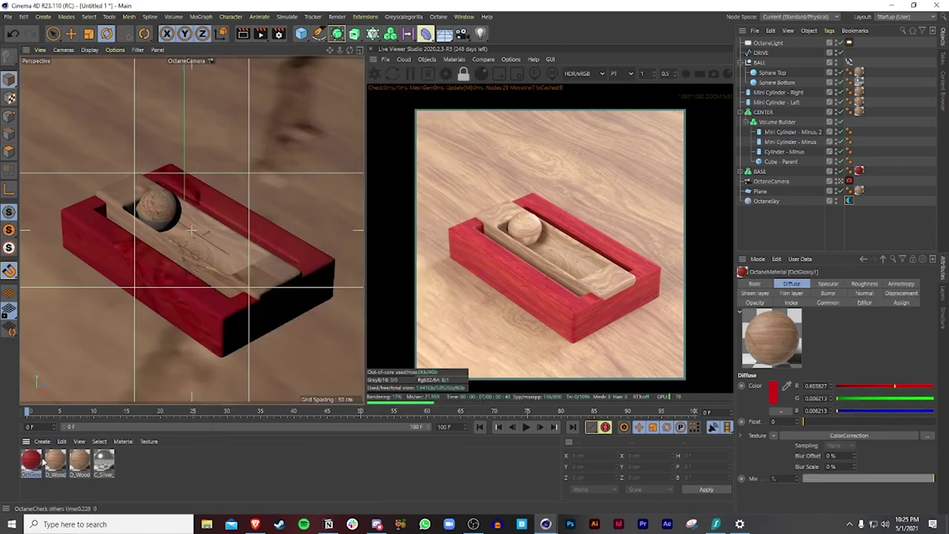
double_click(42, 460)
left_click(186, 200)
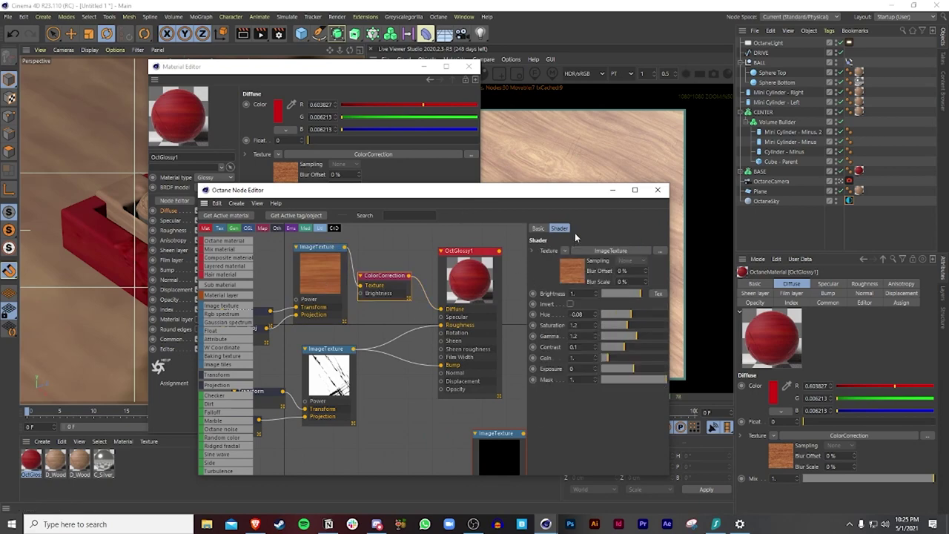
left_click_drag(576, 190, 444, 184)
scroll(331, 325, "down", 2)
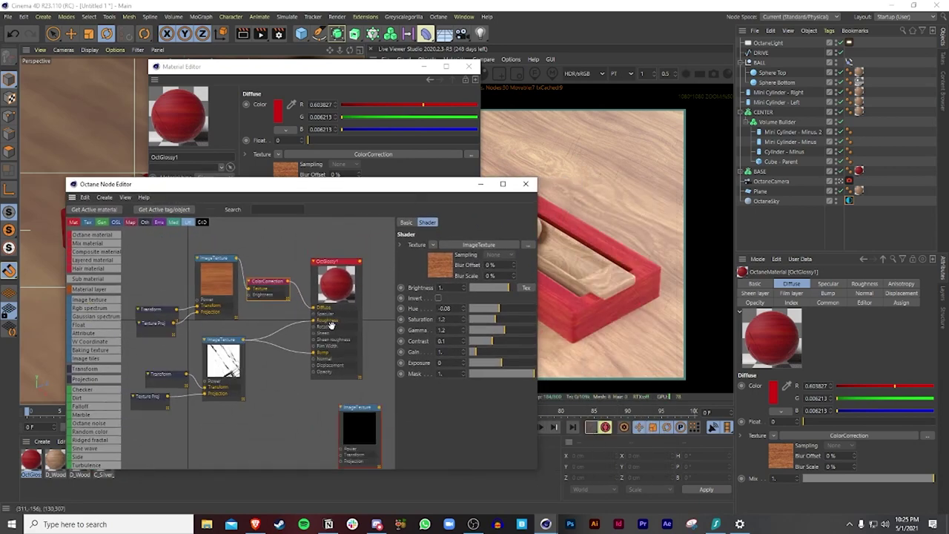
scroll(332, 324, "down", 1)
middle_click_drag(331, 325, 299, 295)
scroll(316, 368, "up", 2)
scroll(315, 370, "down", 2)
left_click_drag(382, 413, 316, 364)
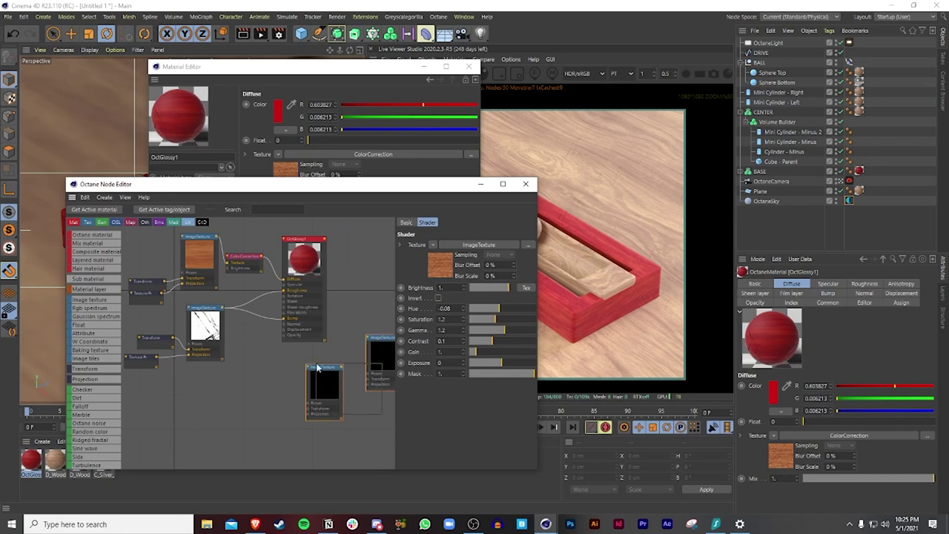
right_click(317, 367)
left_click(370, 404)
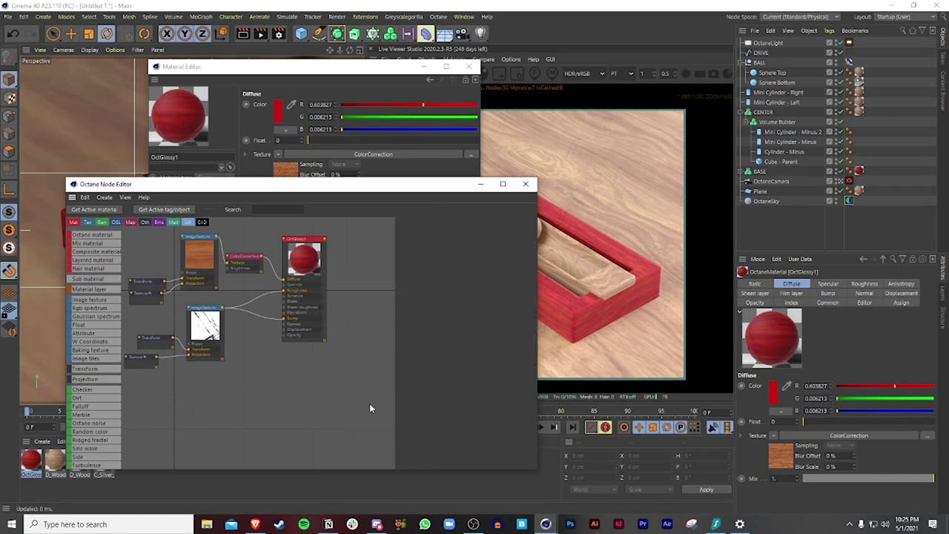
Inspect the OctGlossy1 node and its diffuse, roughness and bump connections, and close the node and material editors.
scroll(370, 291, "up", 2)
left_click(279, 259)
middle_click_drag(227, 324, 257, 330)
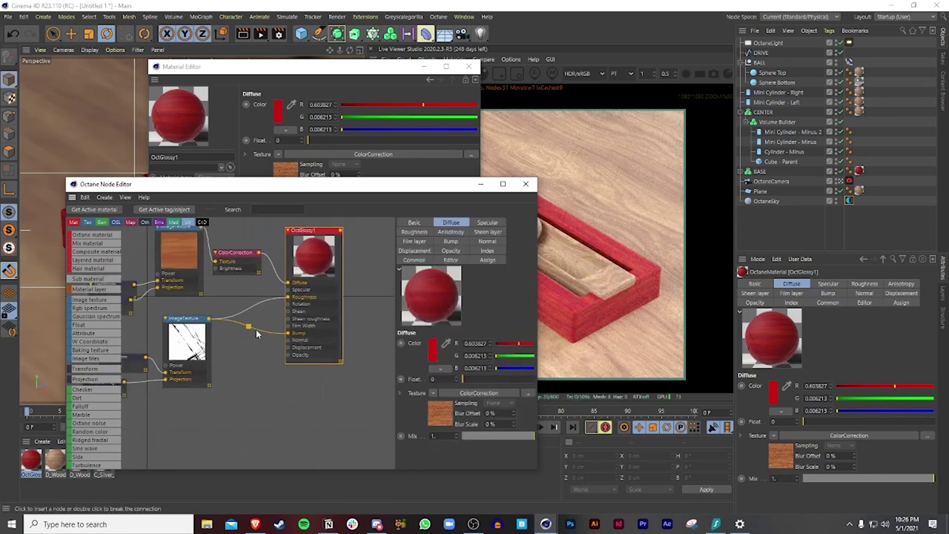
middle_click_drag(208, 312, 216, 333)
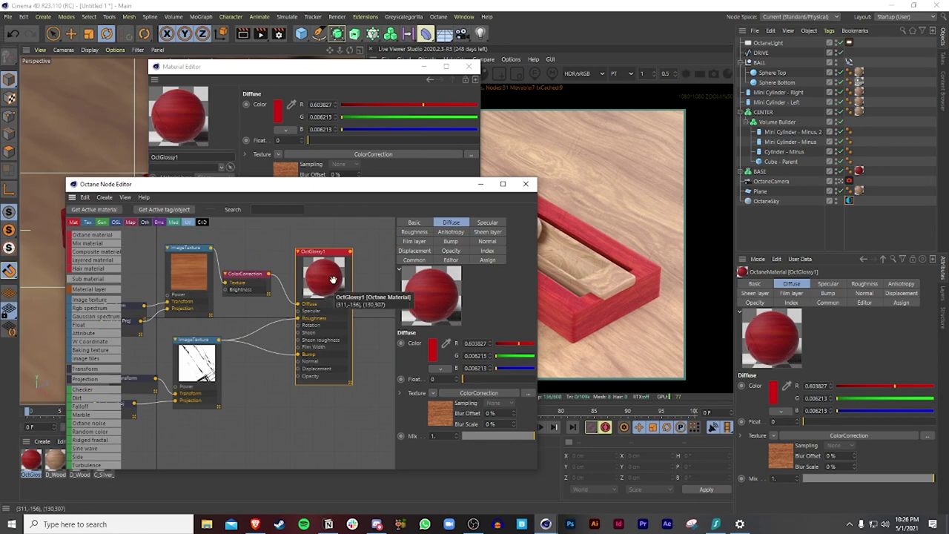
left_click(525, 183)
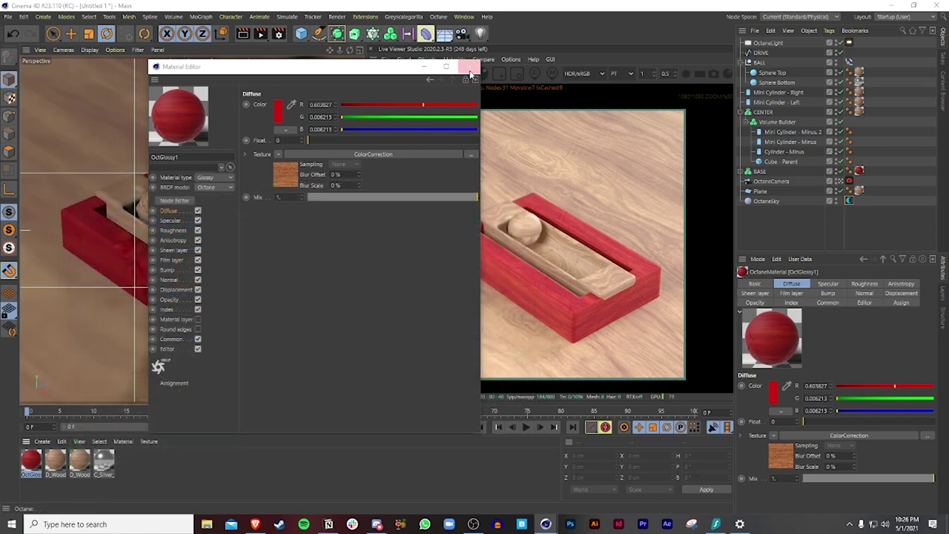
left_click(470, 68)
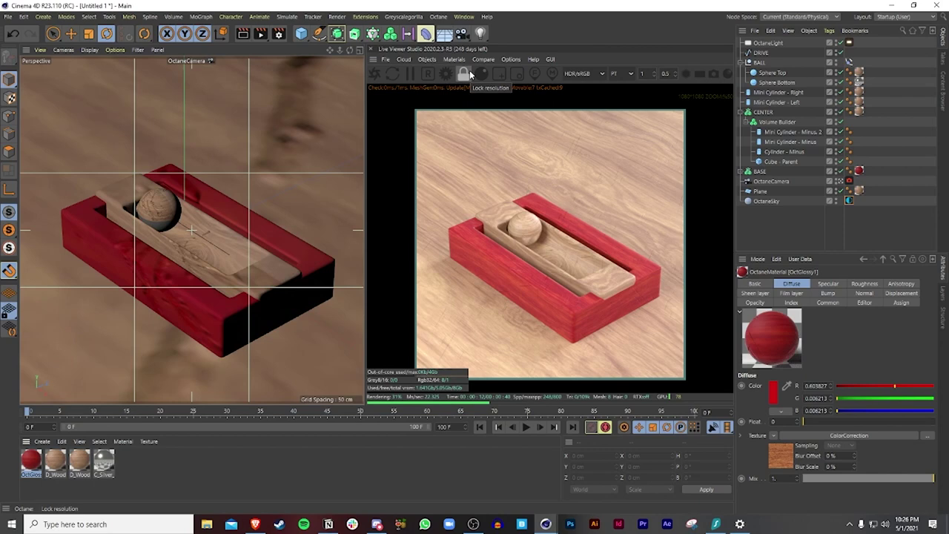